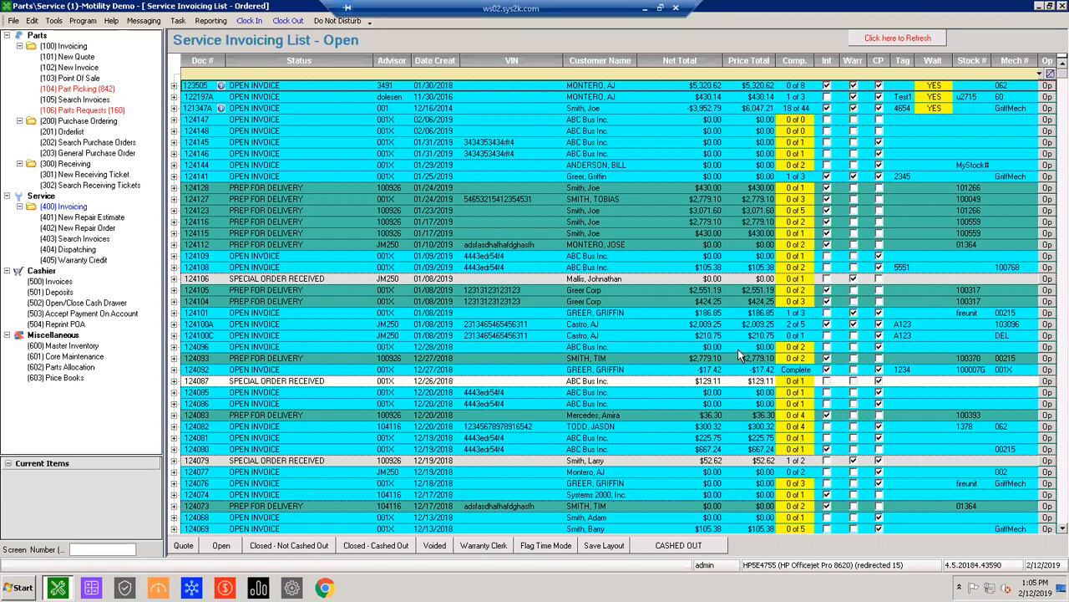
click(502, 292)
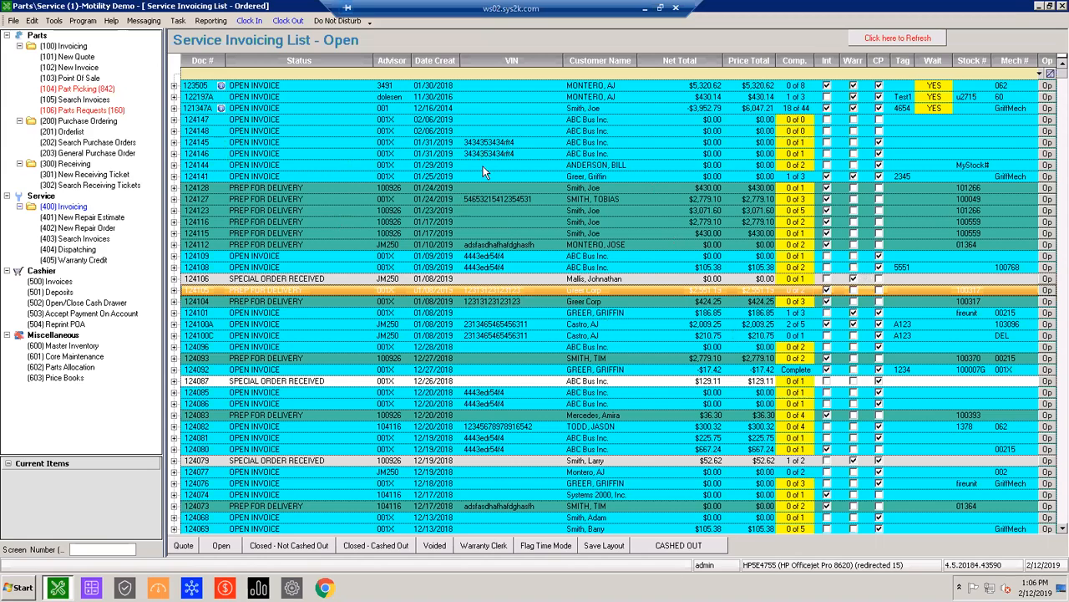
click(590, 123)
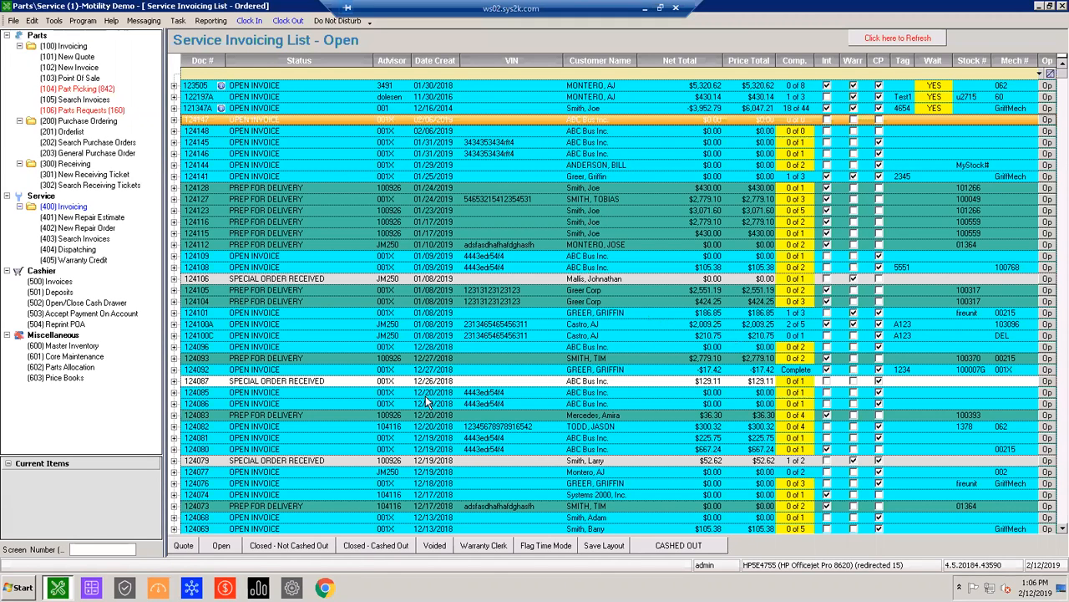
Step: List the service quotes and open the winterize repair order with the $194.56 net total
click(183, 545)
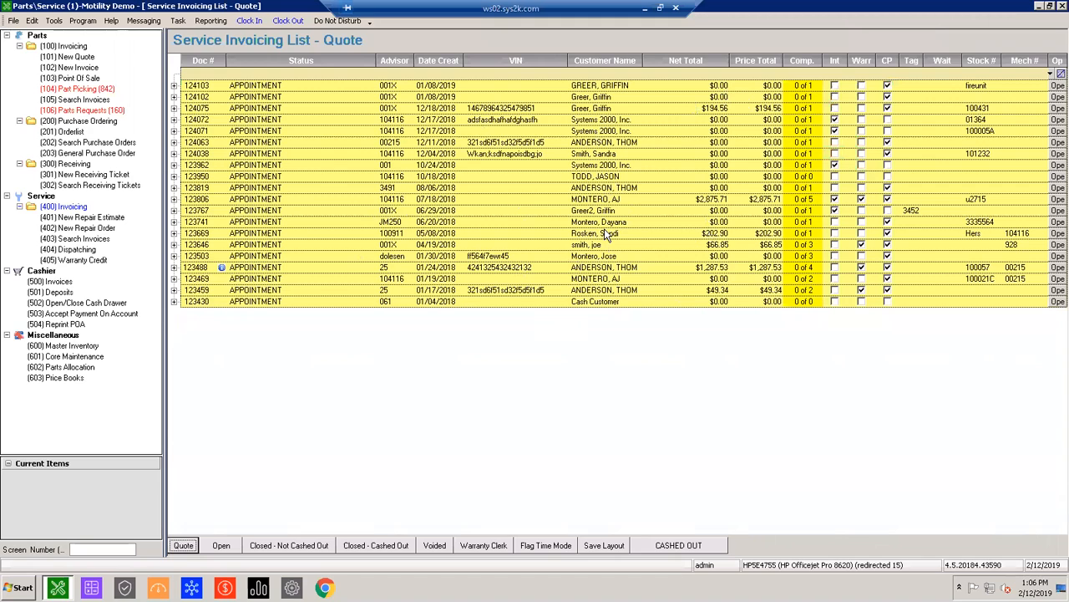
double_click(685, 108)
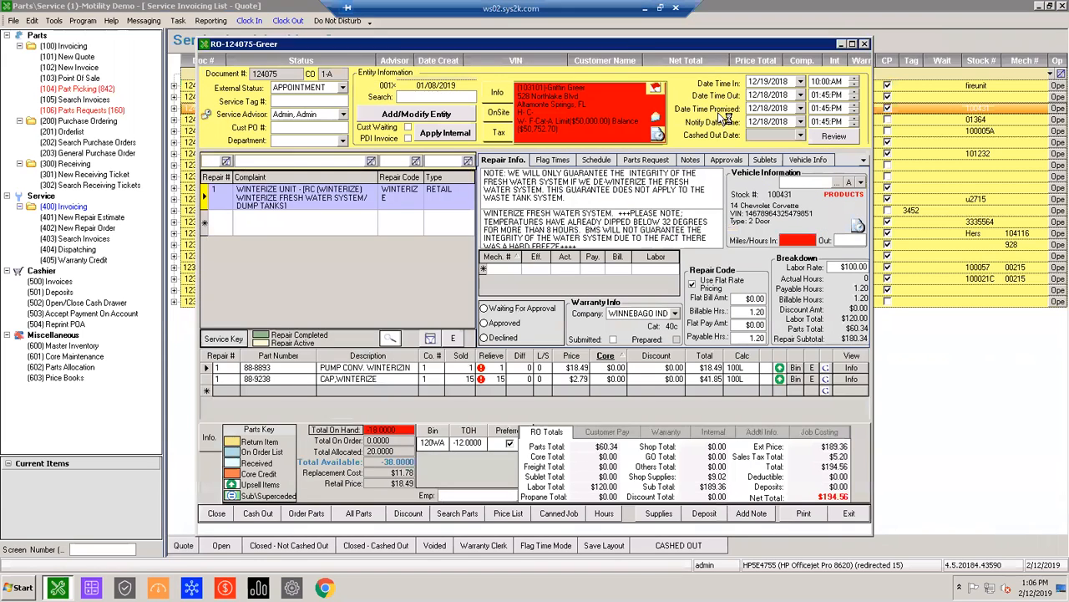
click(303, 198)
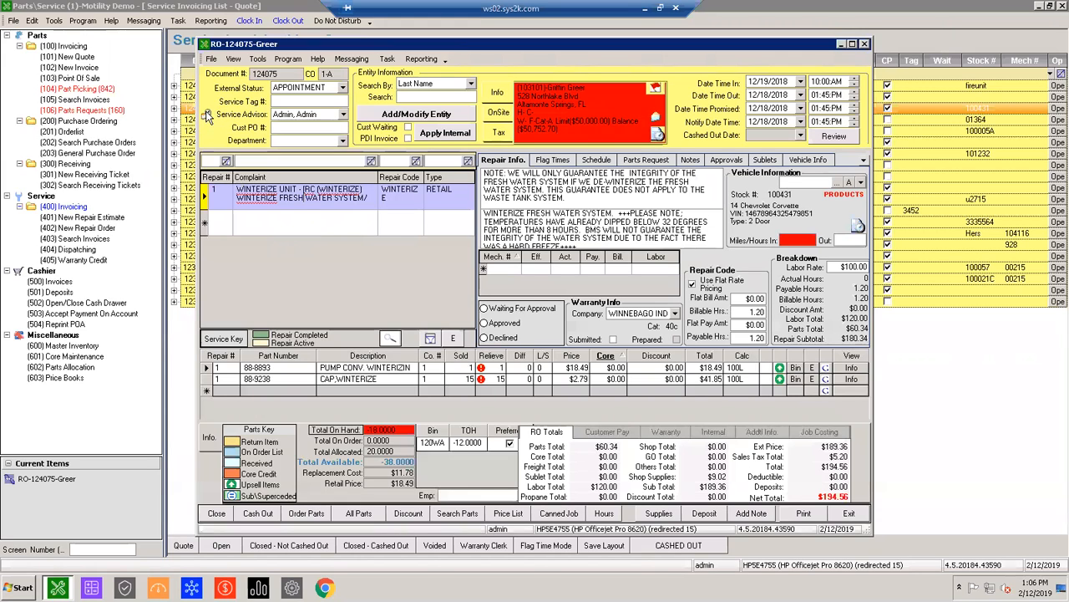
Step: View the repair order's appointment in the advisor calendar and close the calendar without saving changes
click(211, 120)
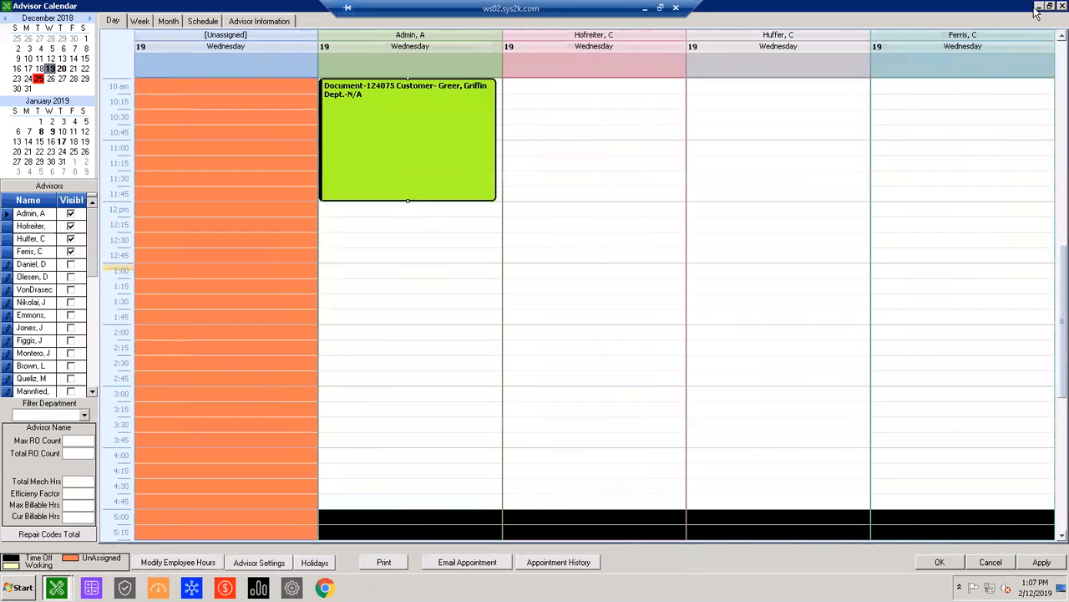
click(1062, 7)
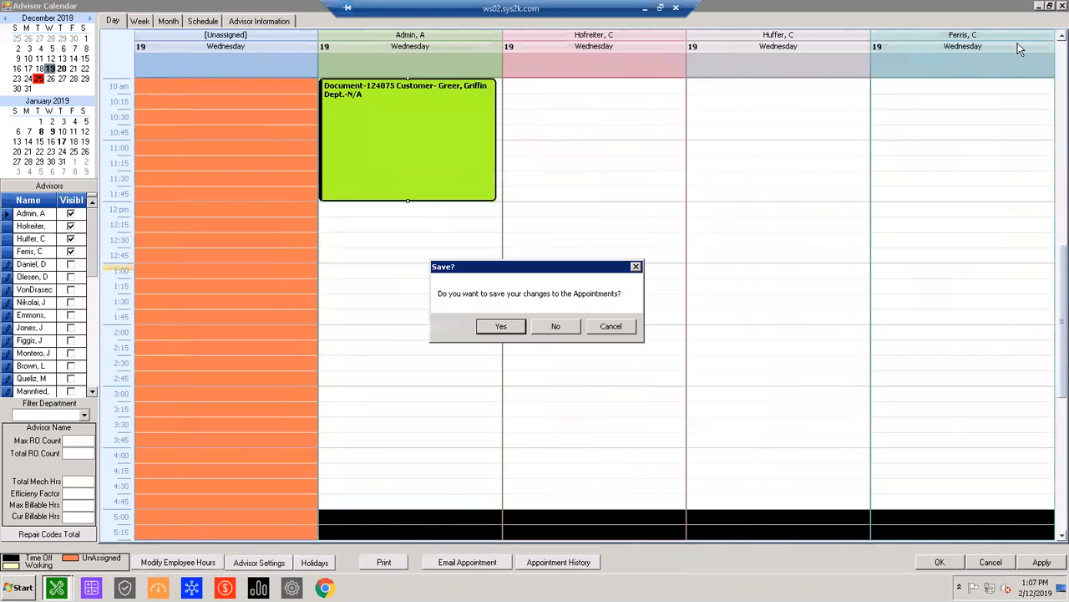
click(556, 326)
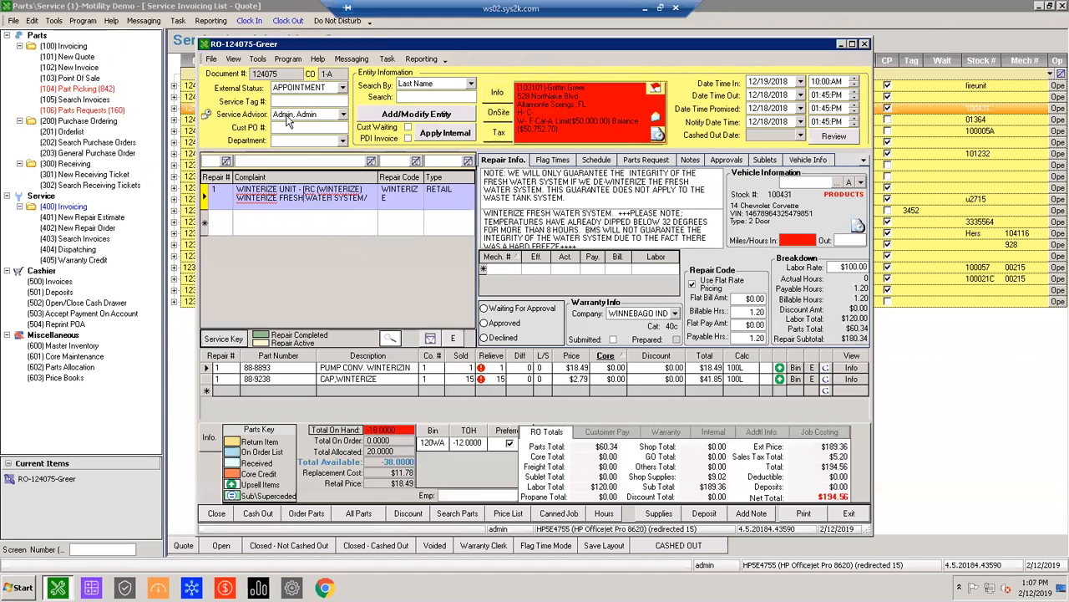
Step: Reselect Admin as the service advisor and move the appointment in the advisor calendar to the third listed advisor at 1:00 PM
click(341, 115)
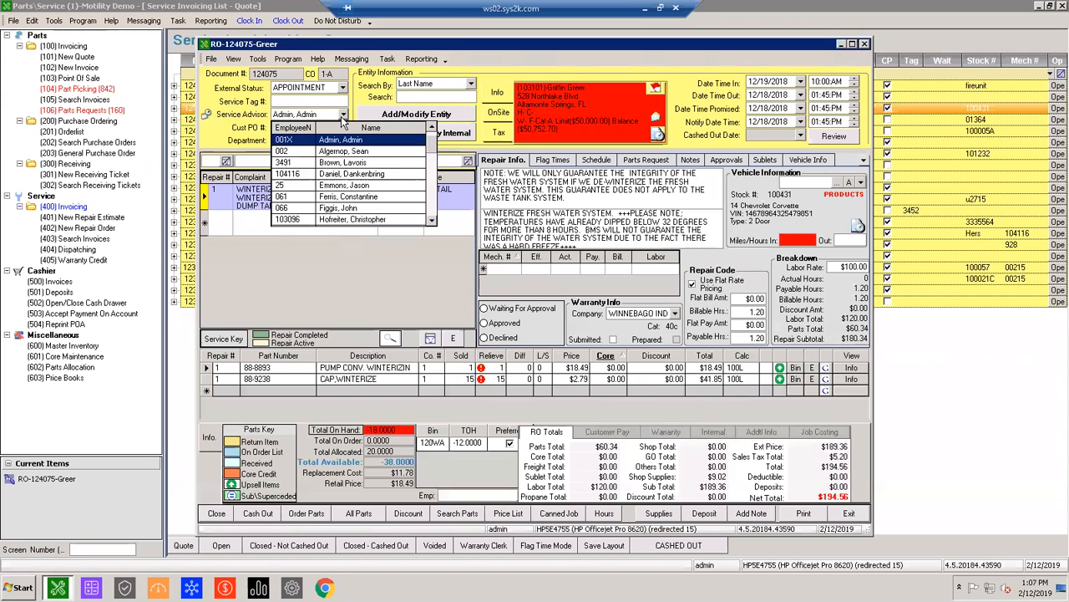
click(339, 140)
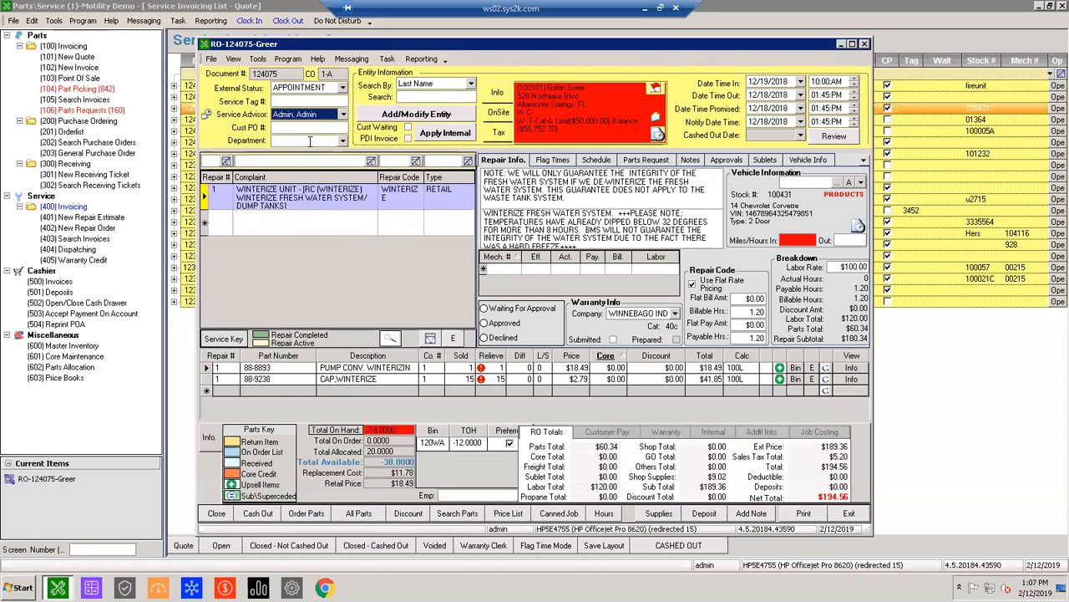
click(207, 115)
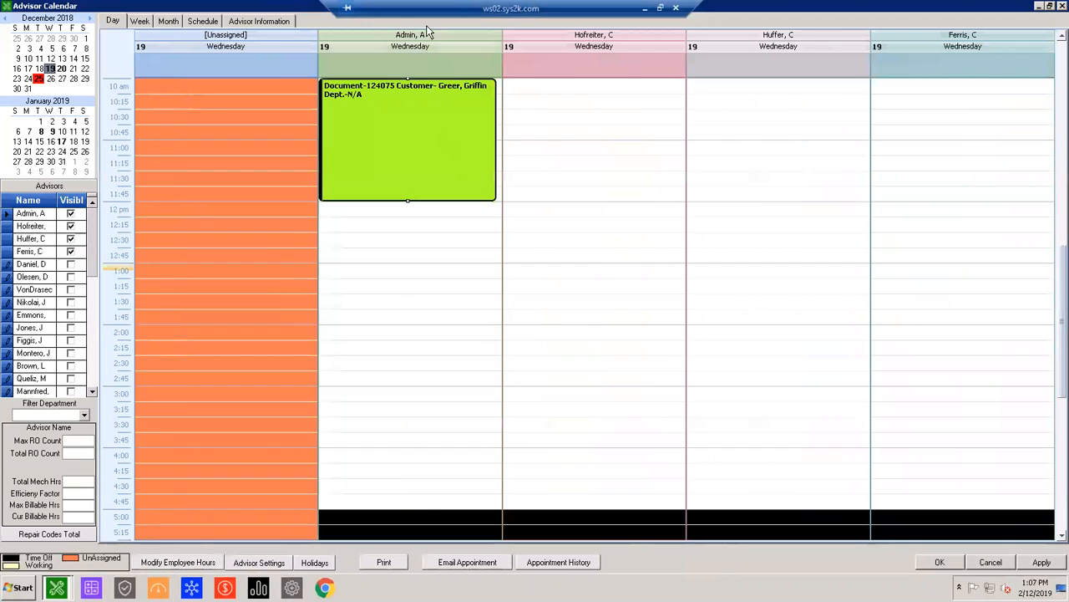
drag(390, 143, 766, 303)
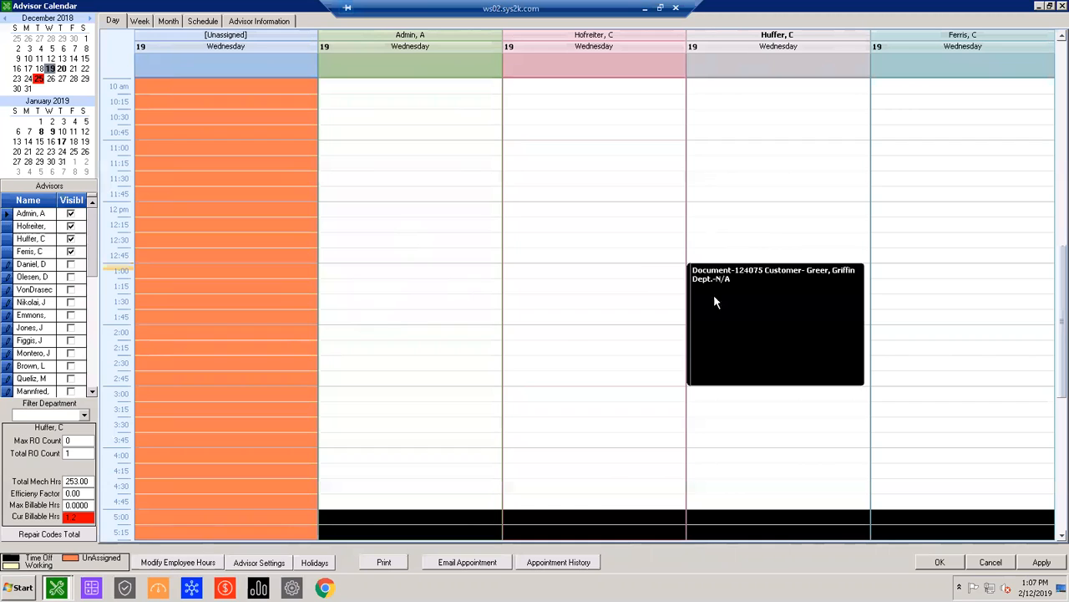
scroll(543, 267, up, 2)
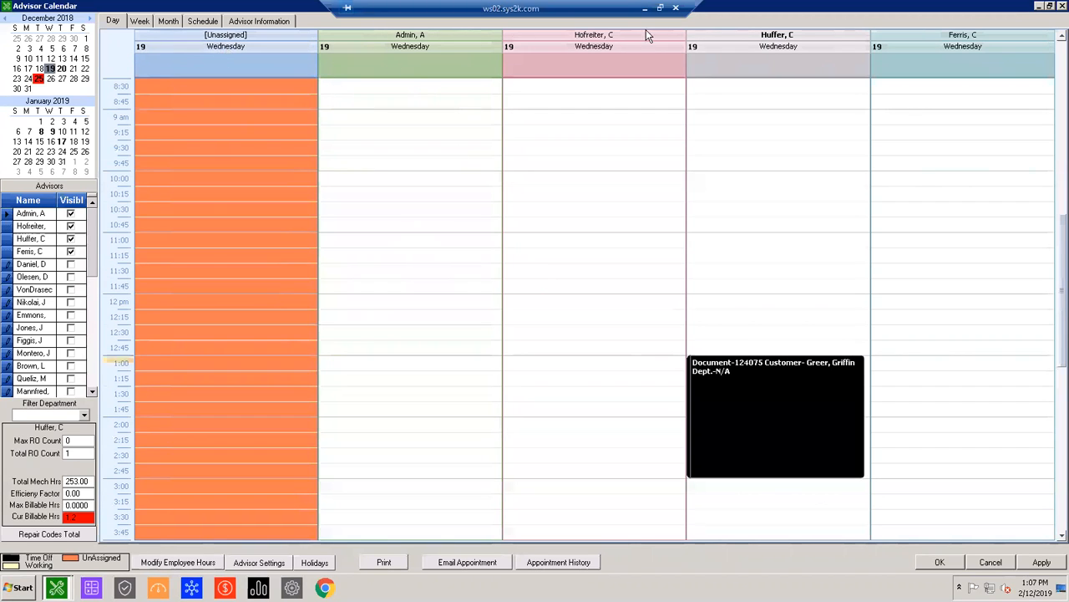
Step: Hide the first, second and fourth listed advisors so that only the third advisor's calendar is shown beside Unassigned
click(71, 238)
mouse_move(91, 249)
mouse_down()
mouse_move(90, 290)
mouse_move(91, 251)
mouse_up()
click(71, 251)
click(73, 225)
click(71, 213)
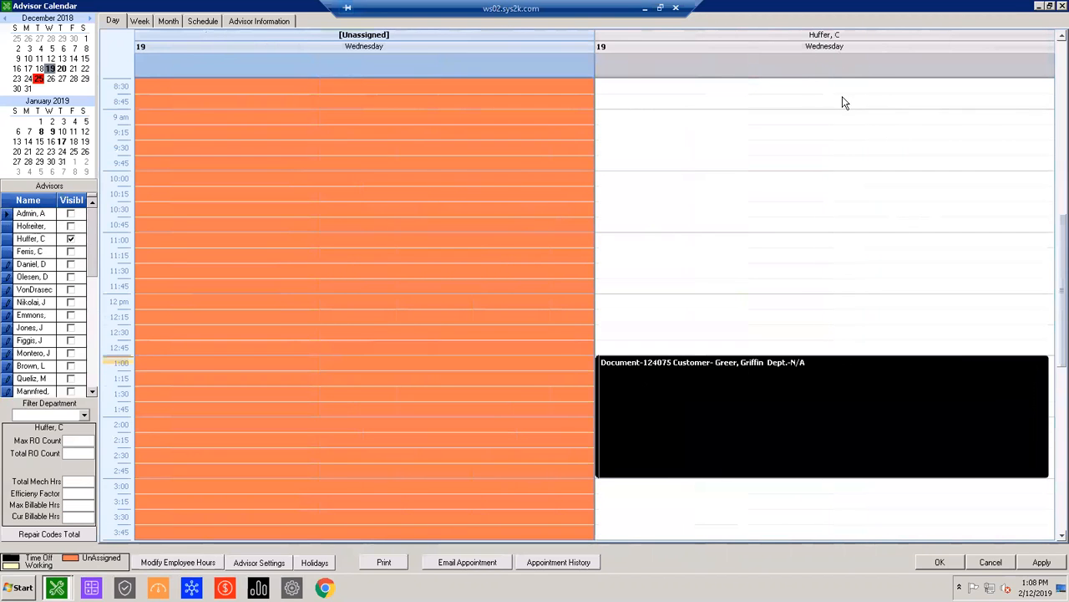
Step: Review the appointments by week and month, and sort the schedule list by start date with the newest first
click(142, 21)
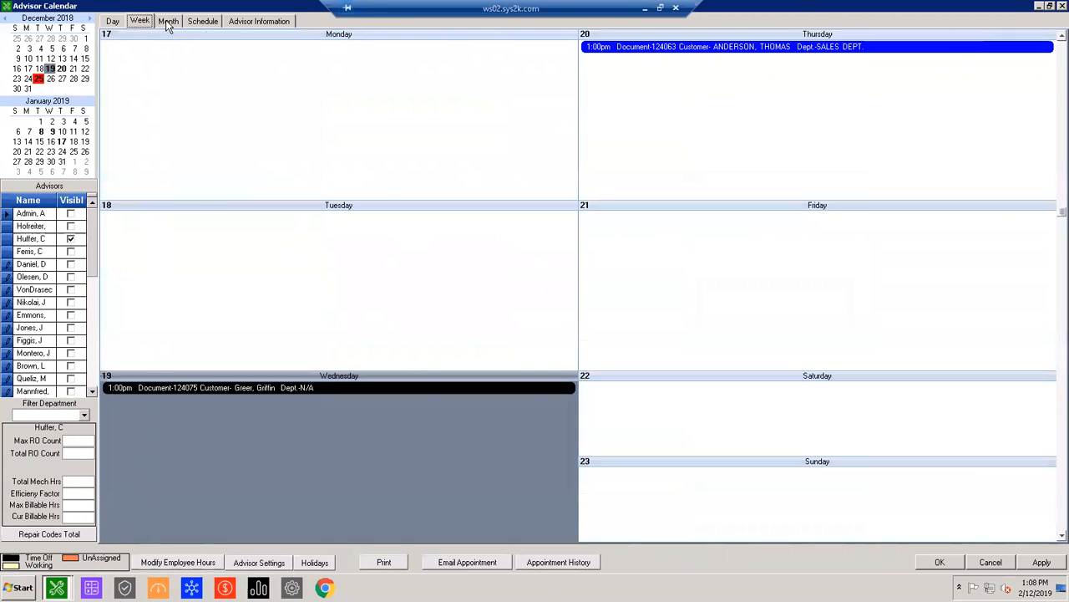
click(168, 21)
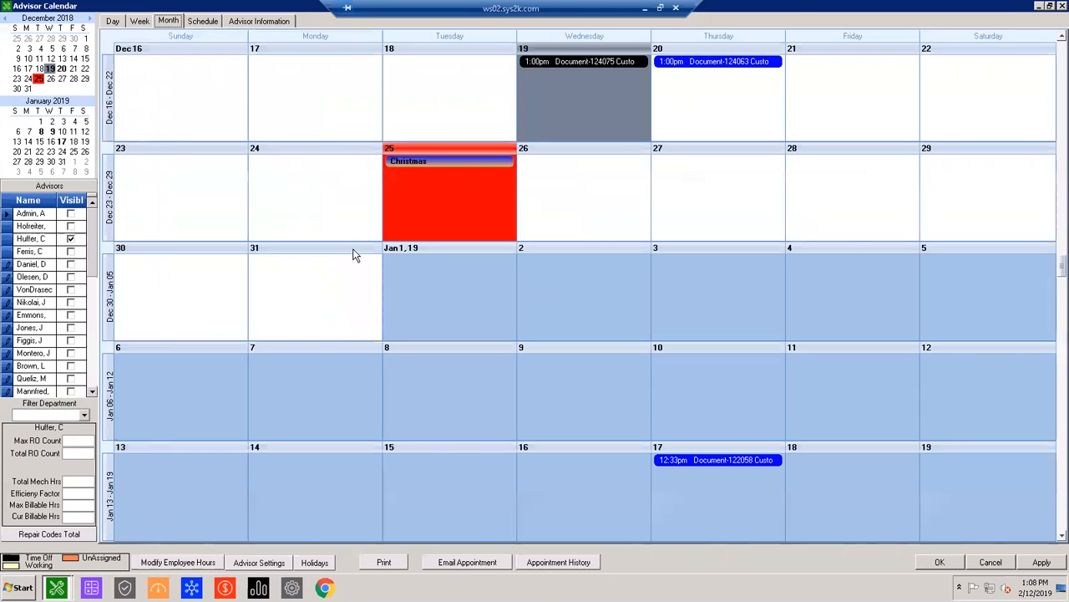
click(203, 22)
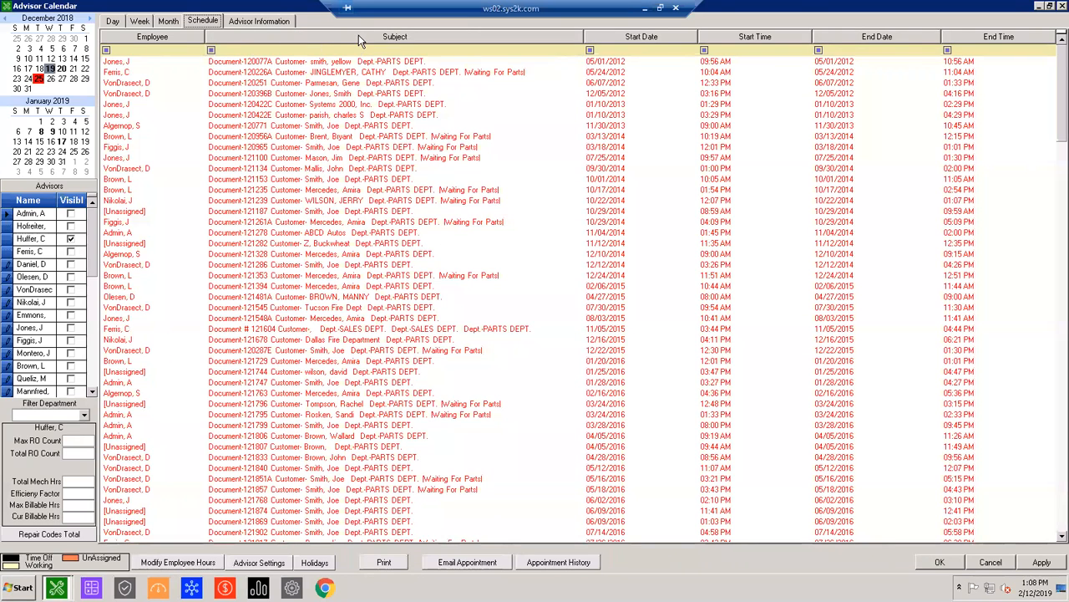
click(380, 38)
click(651, 38)
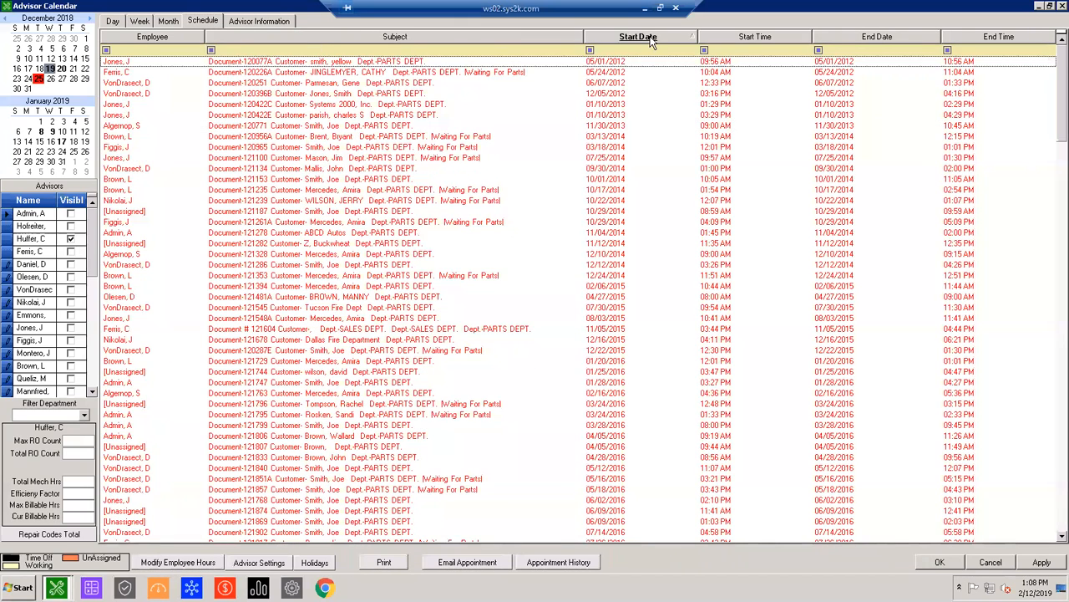
click(651, 40)
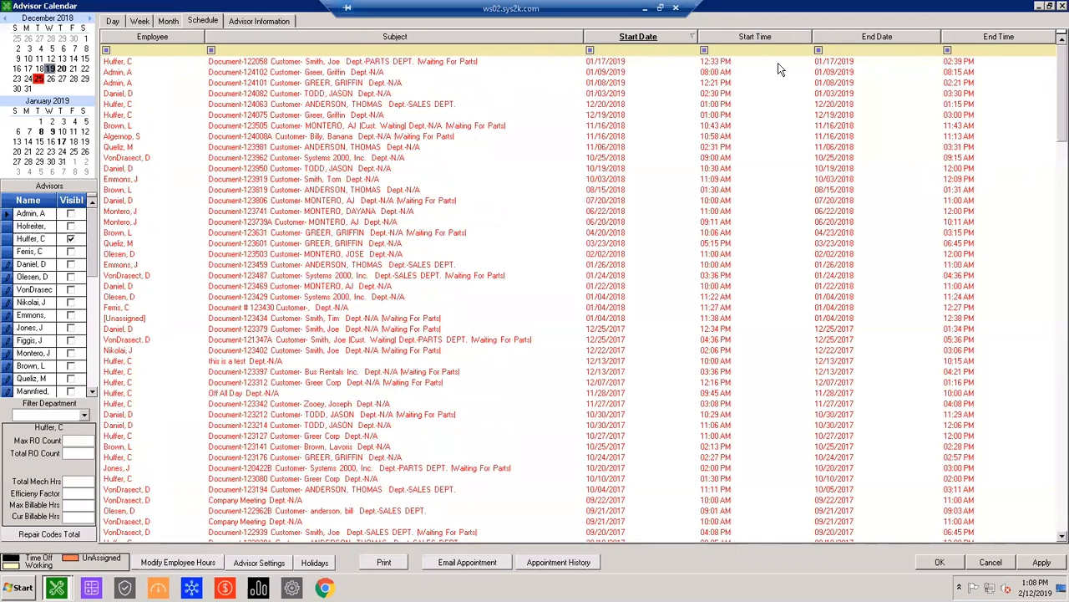
Step: Restrict the Closed Invoice Count in the advisor information to the period from 12/01/2018 to 12/31/2018
click(252, 23)
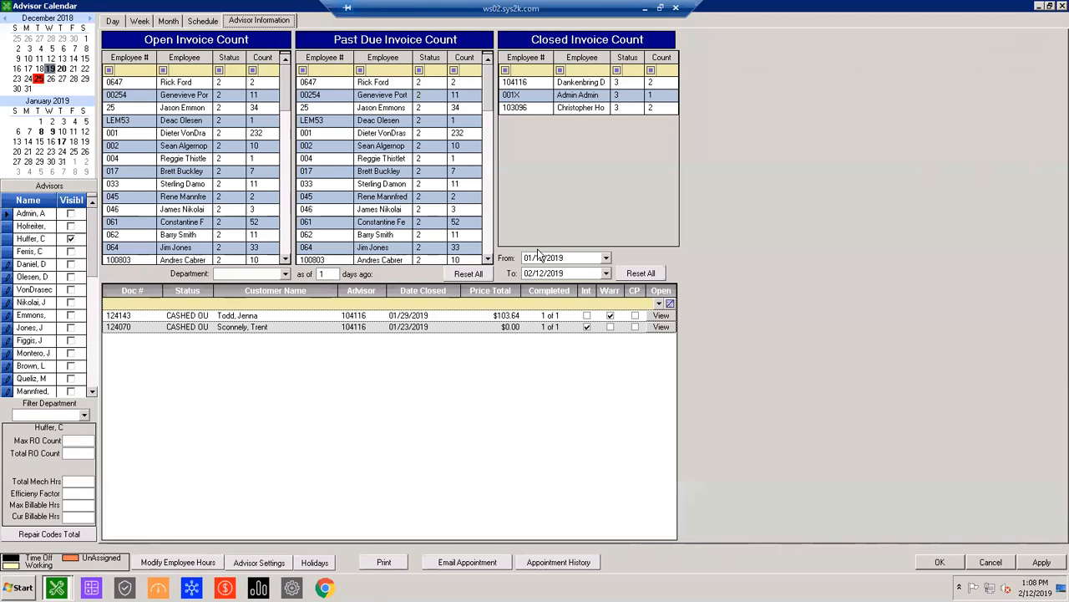
click(605, 258)
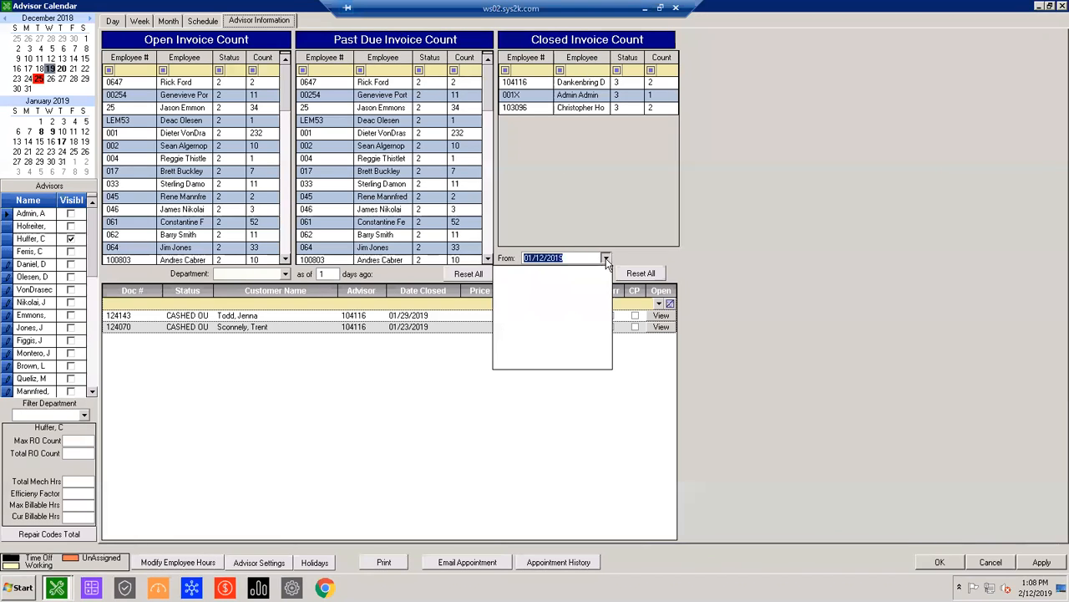
click(504, 276)
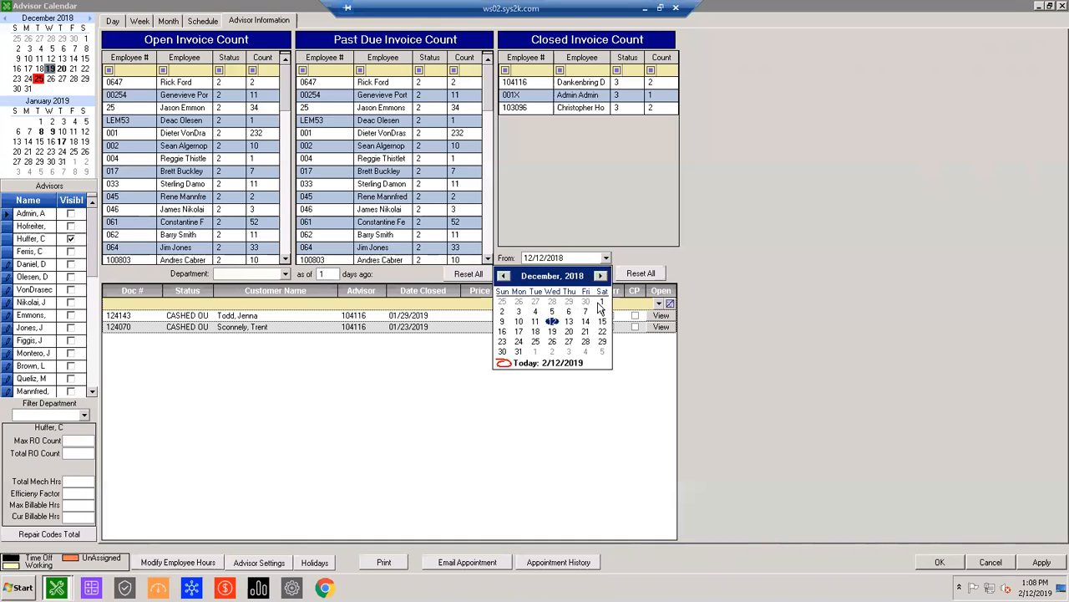
click(601, 301)
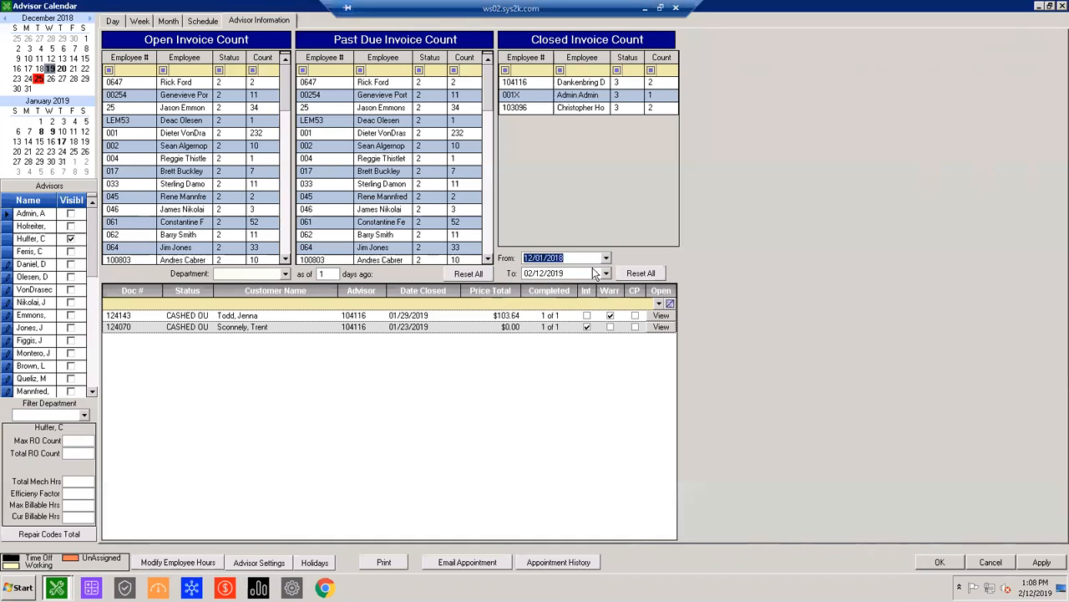
click(606, 274)
click(504, 291)
click(504, 291)
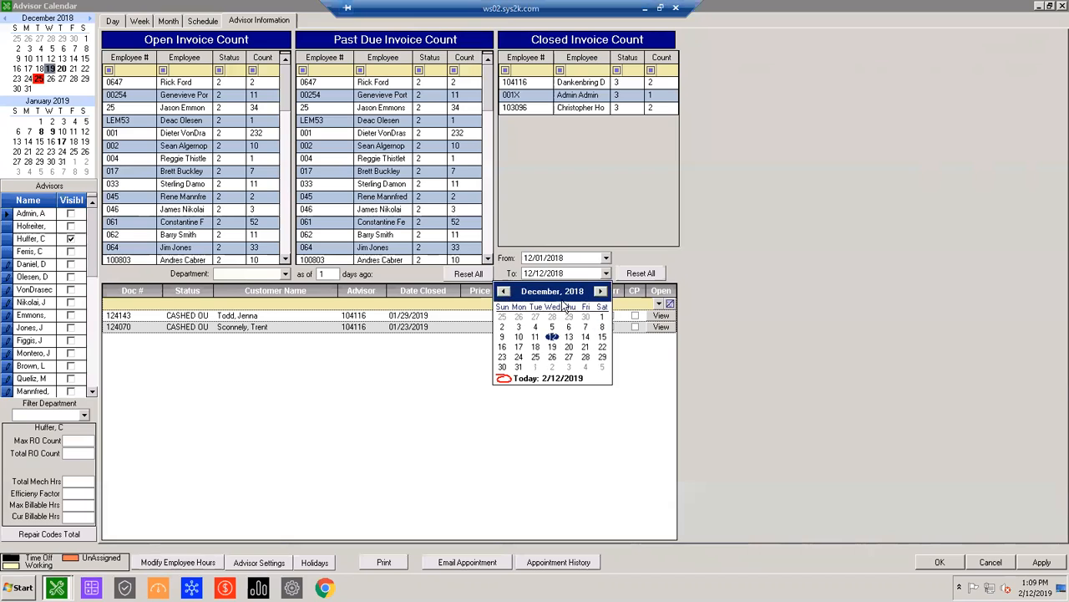
click(518, 367)
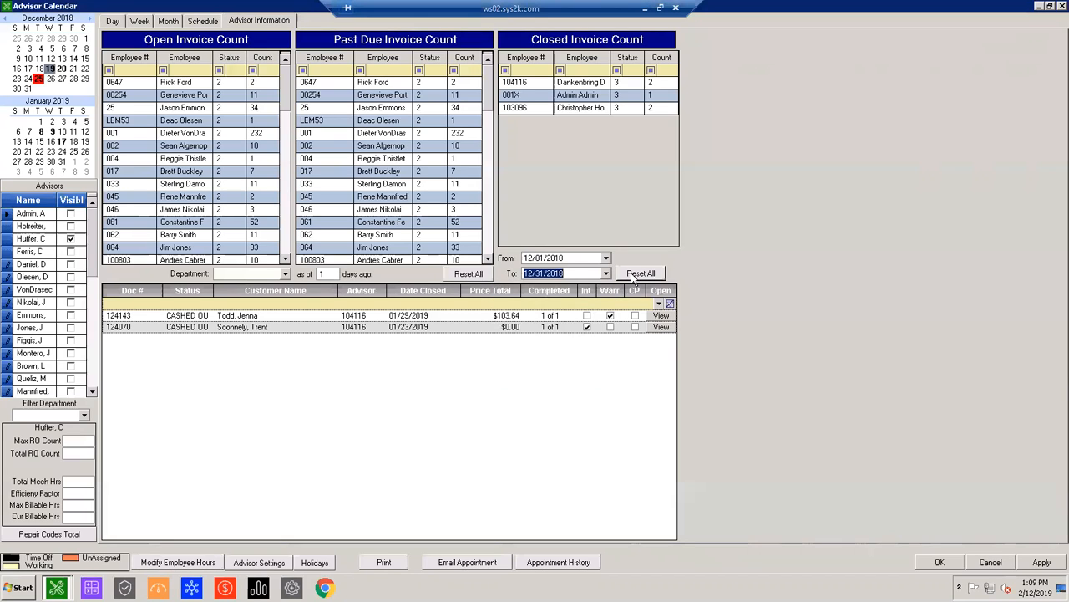
click(631, 273)
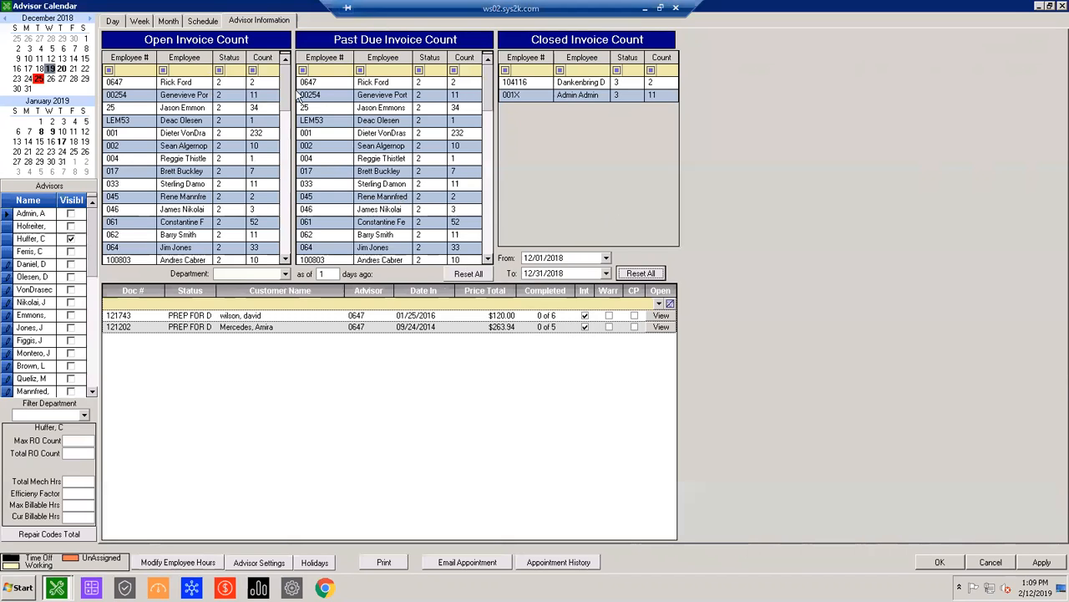
Step: Look through the employees in the Open Invoice Count list
drag(286, 104, 285, 115)
scroll(256, 150, down, 10)
scroll(256, 163, up, 5)
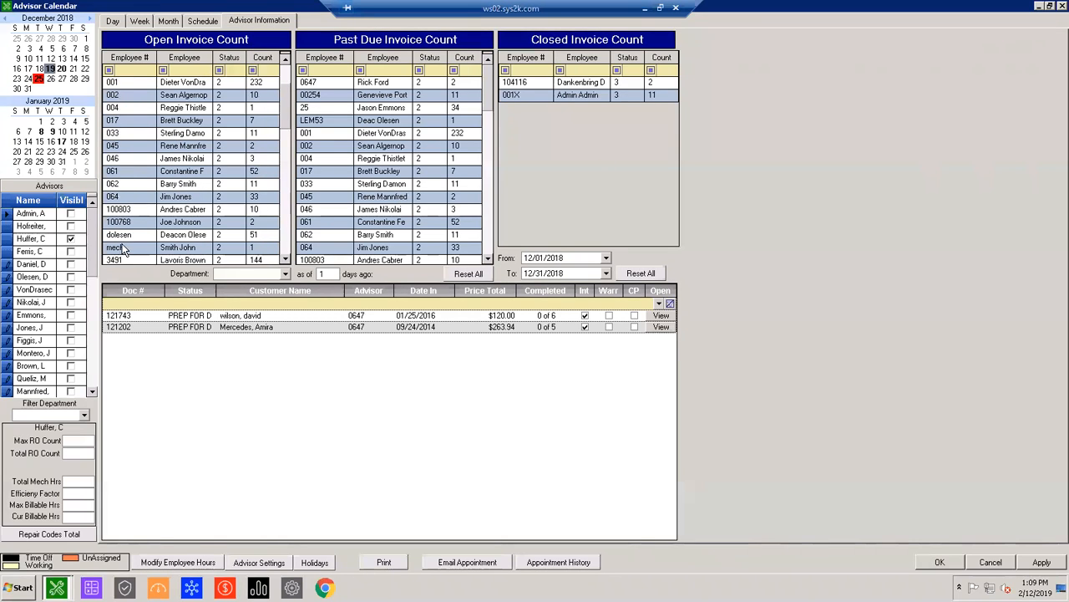
scroll(123, 250, up, 2)
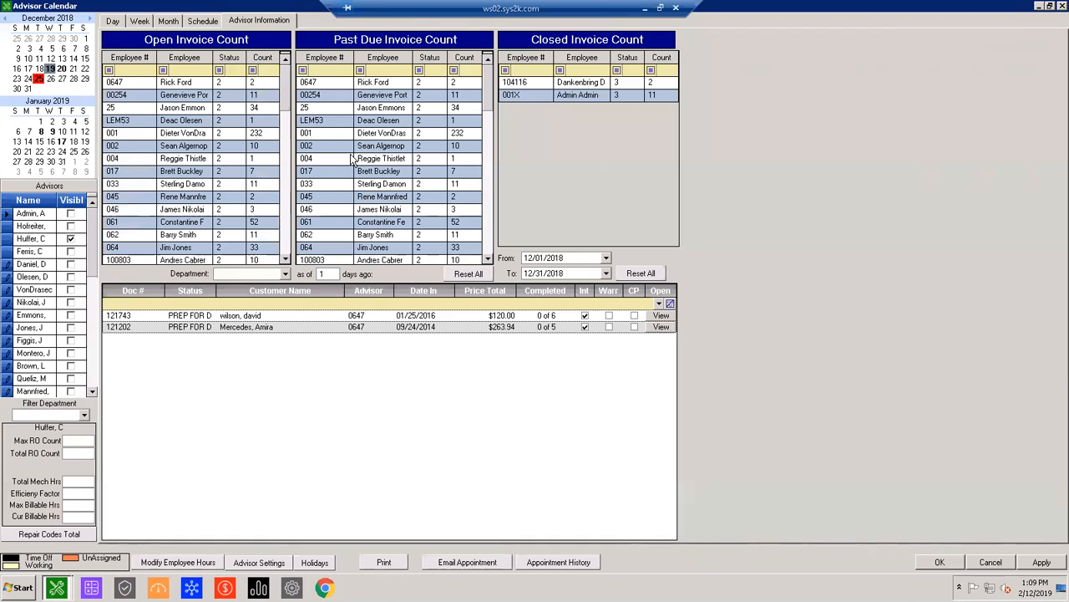
Step: Return to the calendar's day view and examine the Unassigned column across the day's hours
click(118, 24)
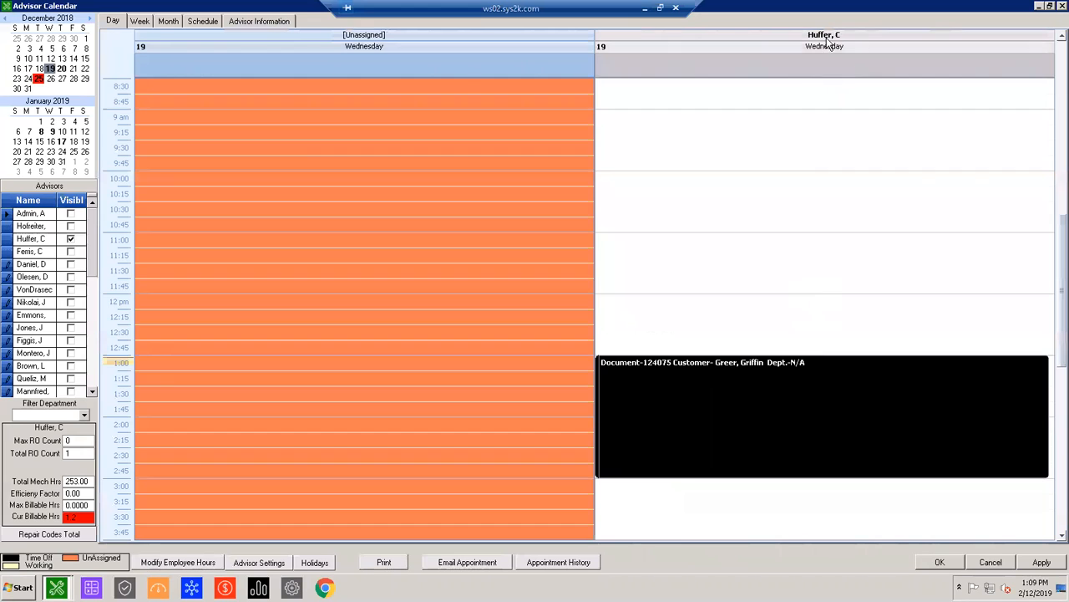
click(320, 313)
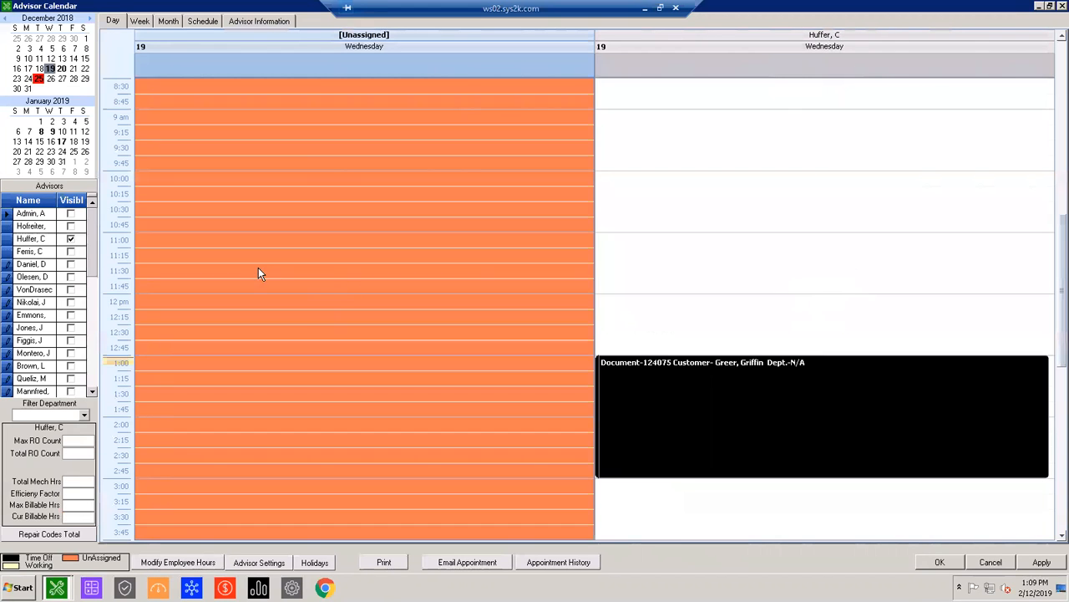
scroll(170, 284, down, 4)
scroll(751, 360, up, 4)
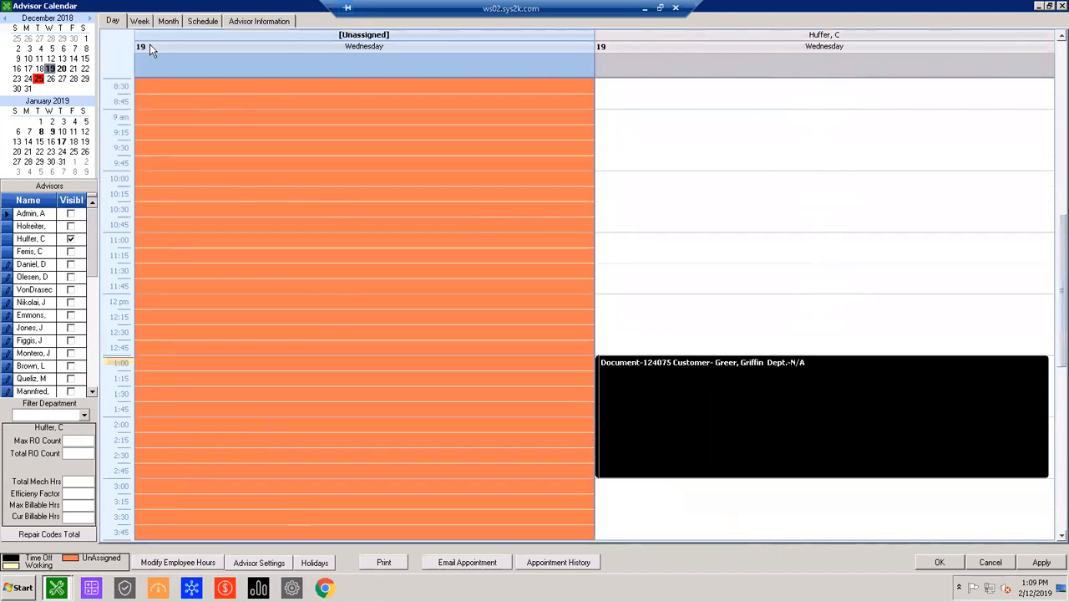
Step: Check the calendar's week view, and show December 19 to 21, 2018 side by side in the day view
click(146, 21)
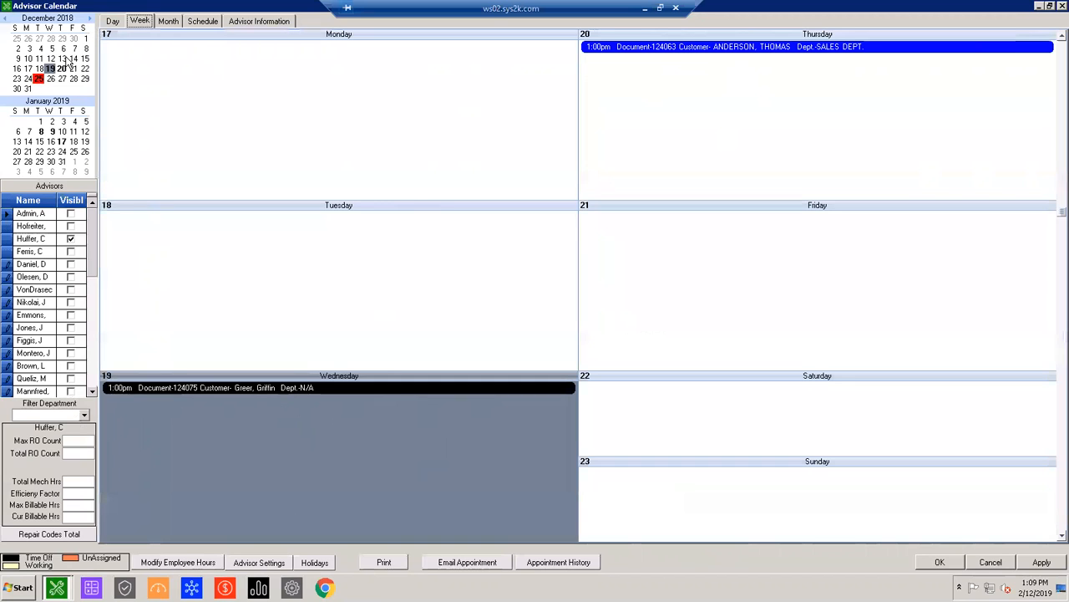
click(114, 21)
click(796, 209)
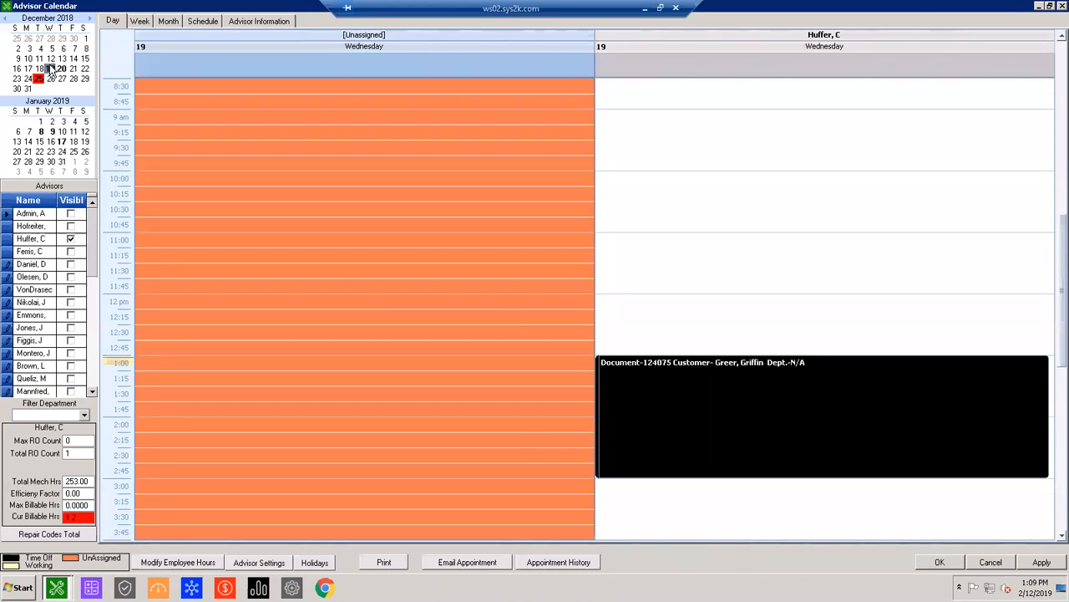
drag(48, 70, 74, 70)
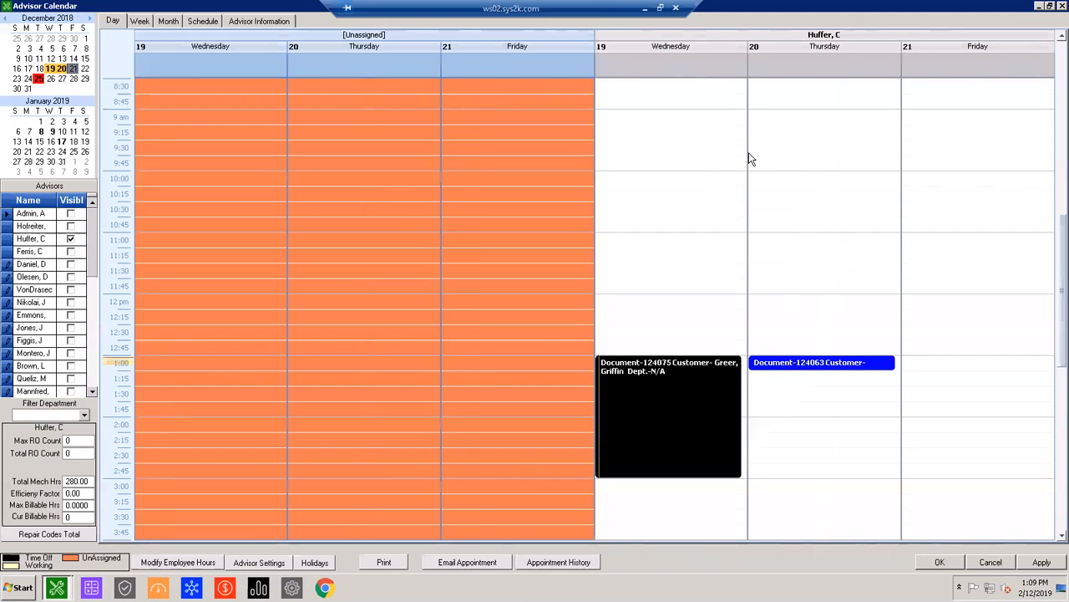
scroll(885, 314, down, 4)
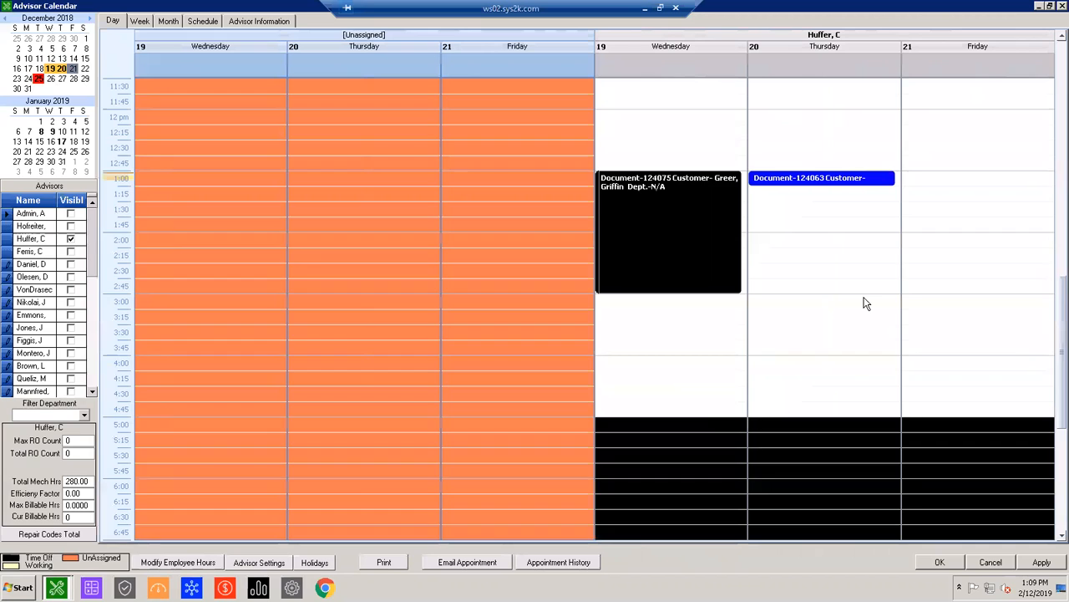
Step: Extend the advisor's December 20 appointment starting at 1:00 PM until 2:00 PM
scroll(843, 297, up, 2)
drag(798, 275, 782, 319)
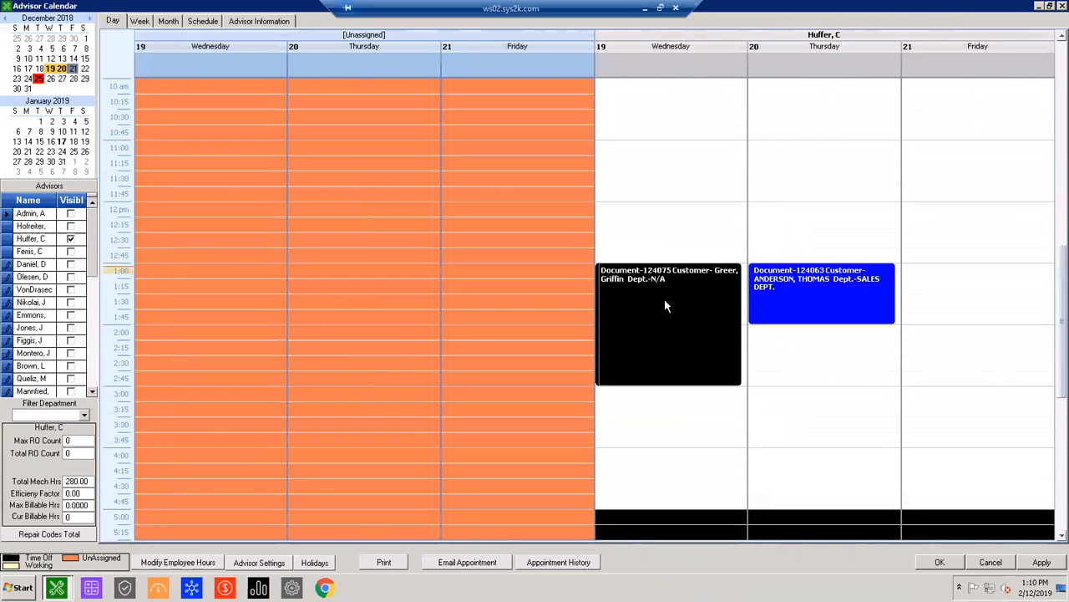
click(658, 339)
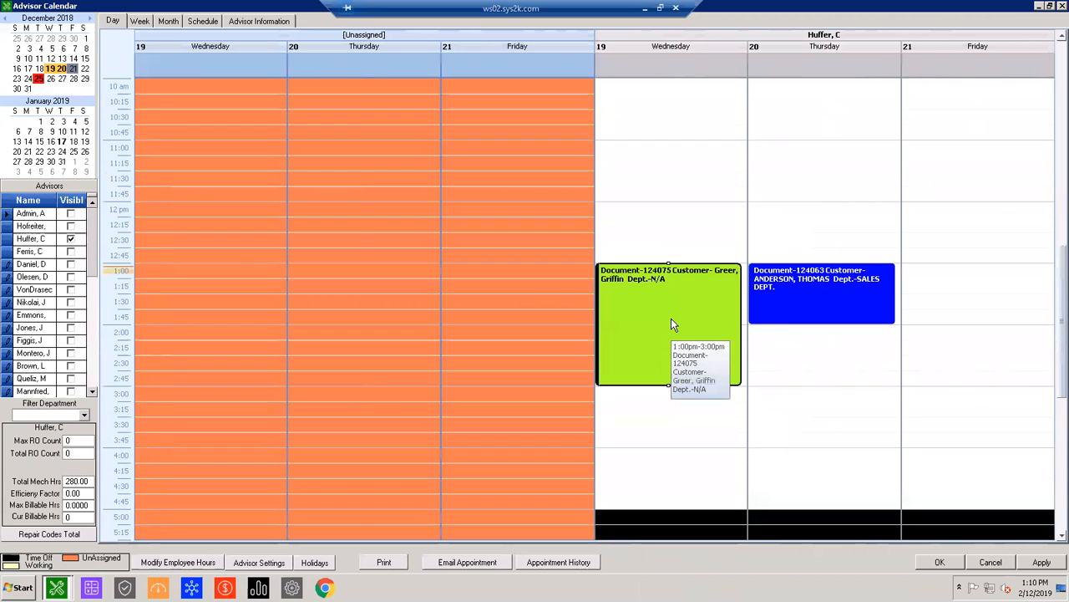
click(962, 209)
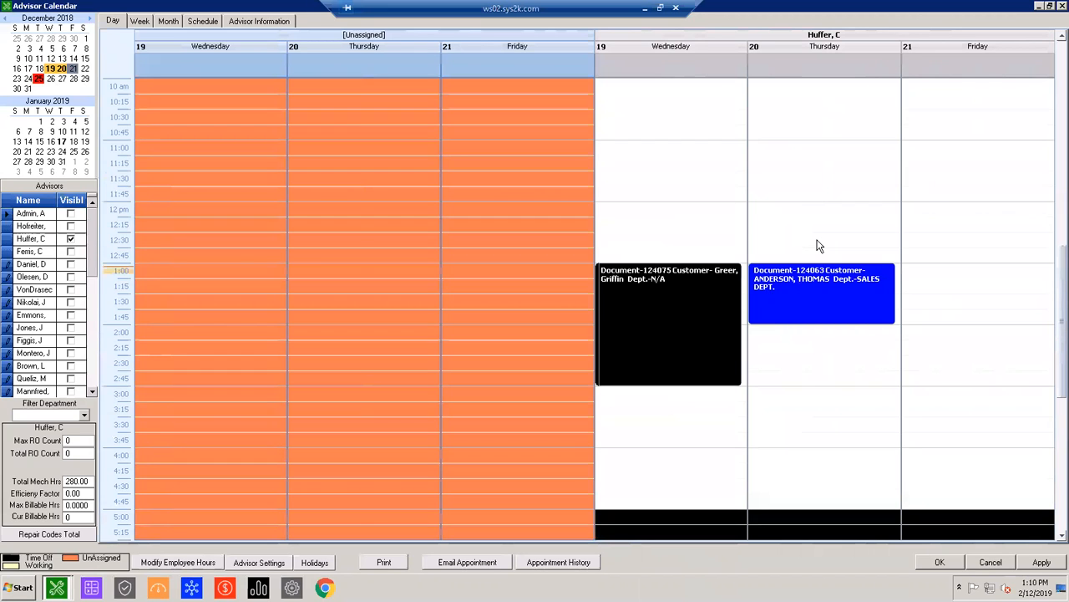
scroll(816, 241, up, 2)
scroll(735, 223, down, 3)
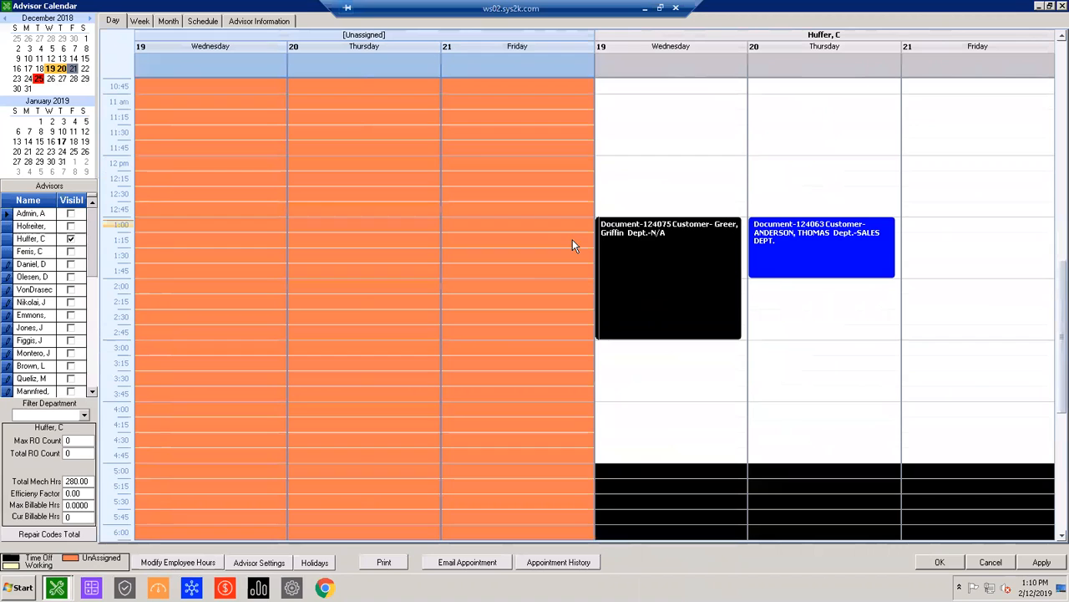
Step: Open the December 19 appointment itself instead of its attached invoice, and enter Stock#12345 as the location
click(658, 247)
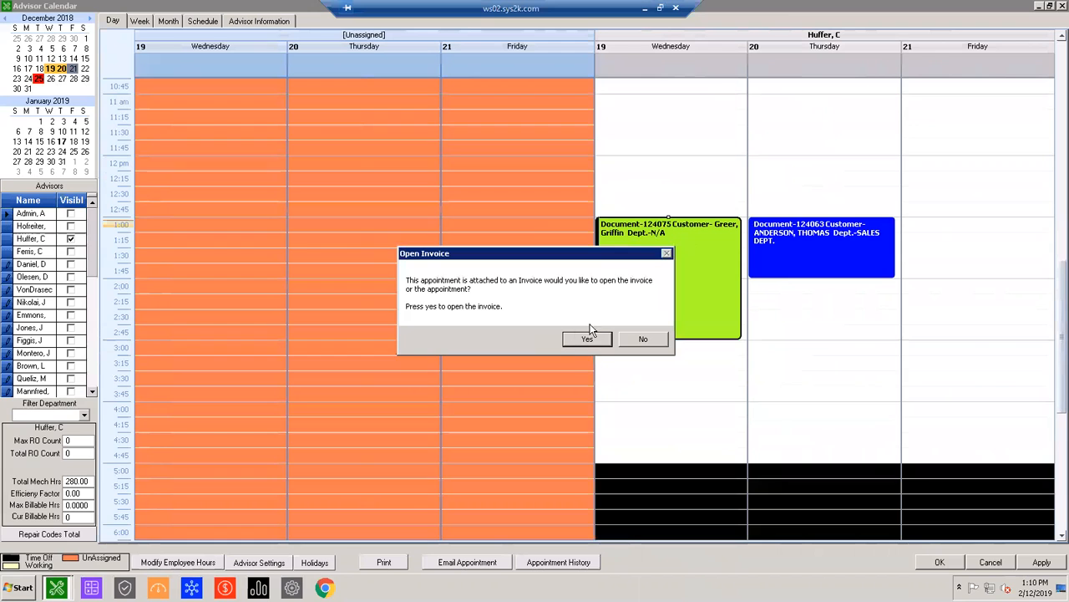
click(651, 339)
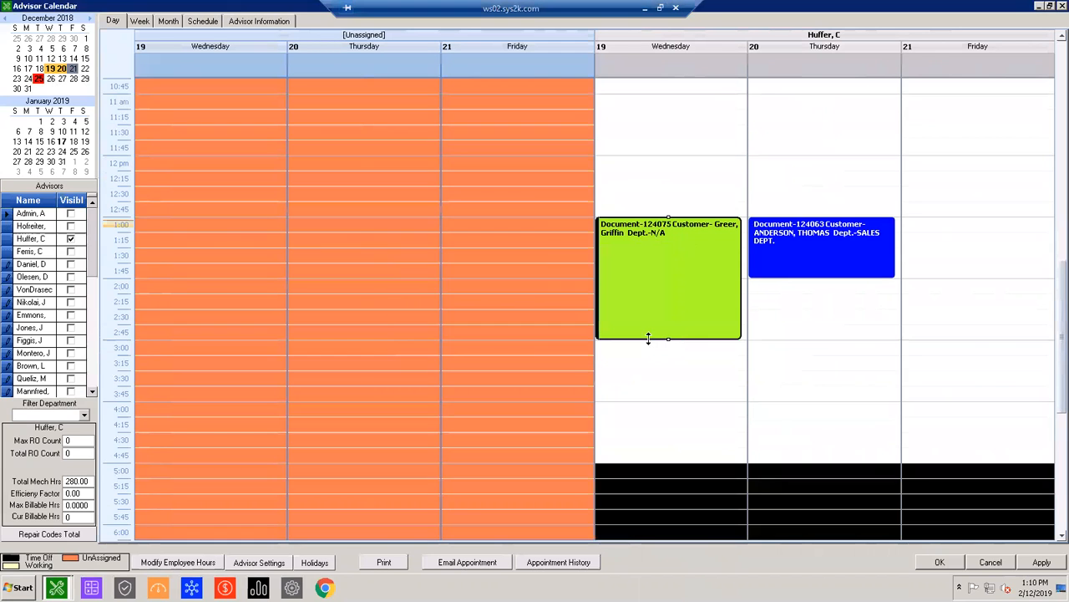
click(229, 162)
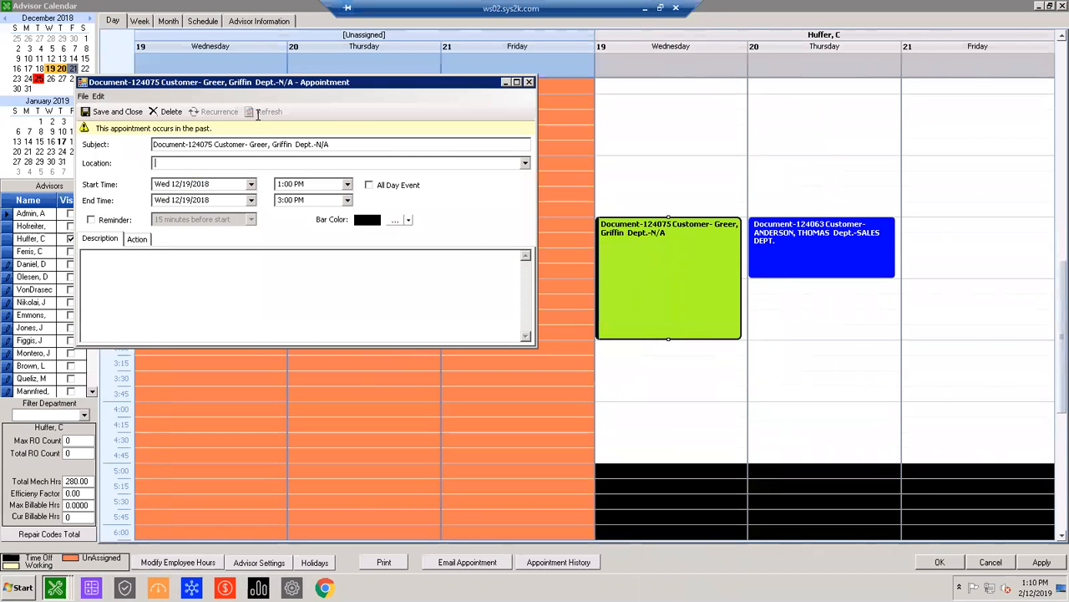
text(Stck#12345)
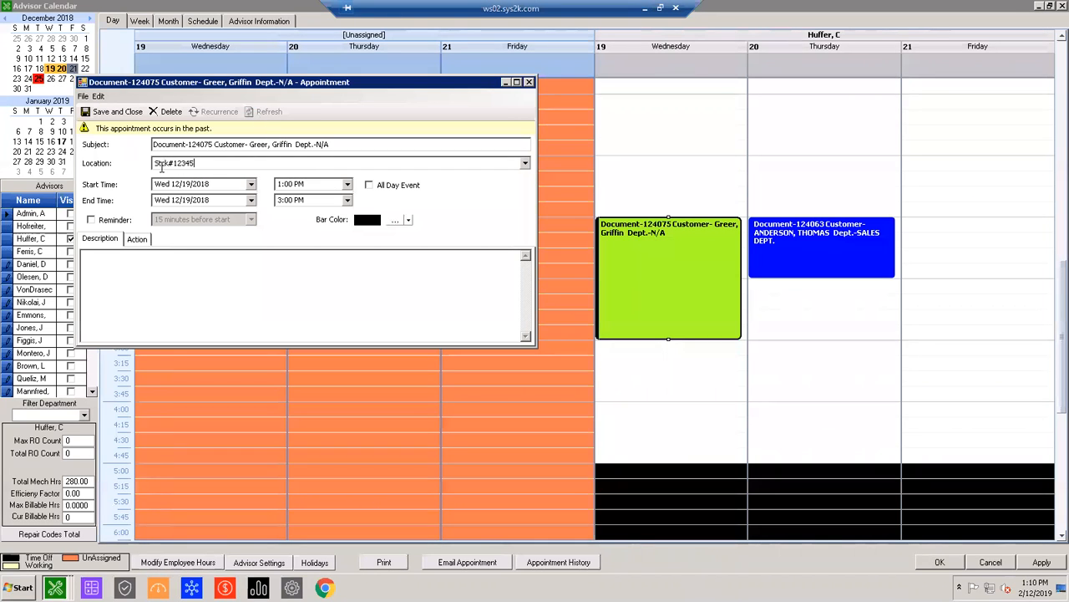
click(162, 164)
text(o)
Step: Set the appointment's bar color to green, then save and close the appointment
click(395, 220)
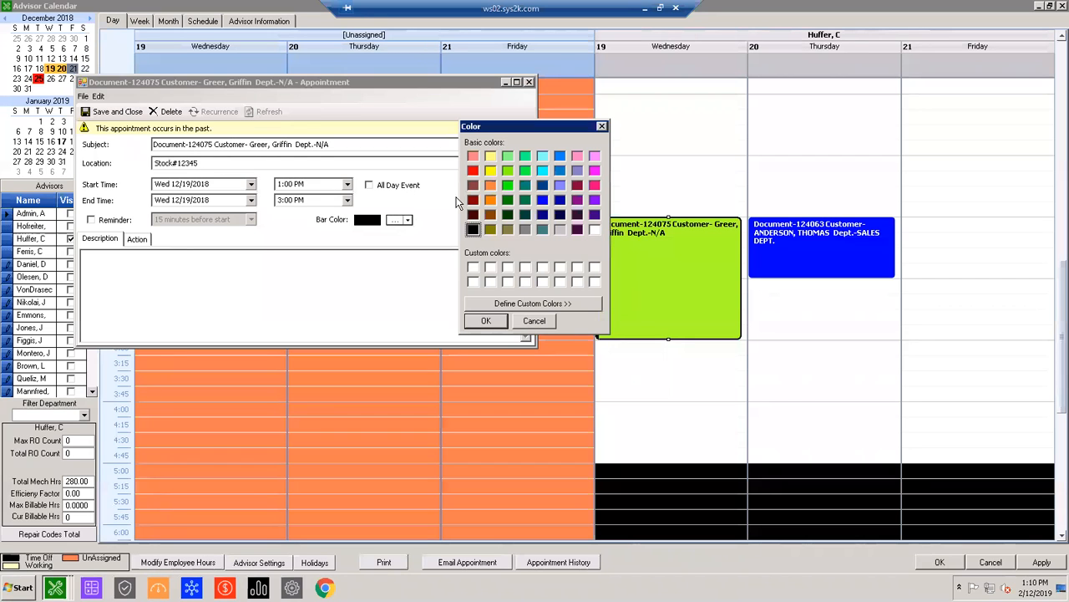
click(507, 185)
click(485, 321)
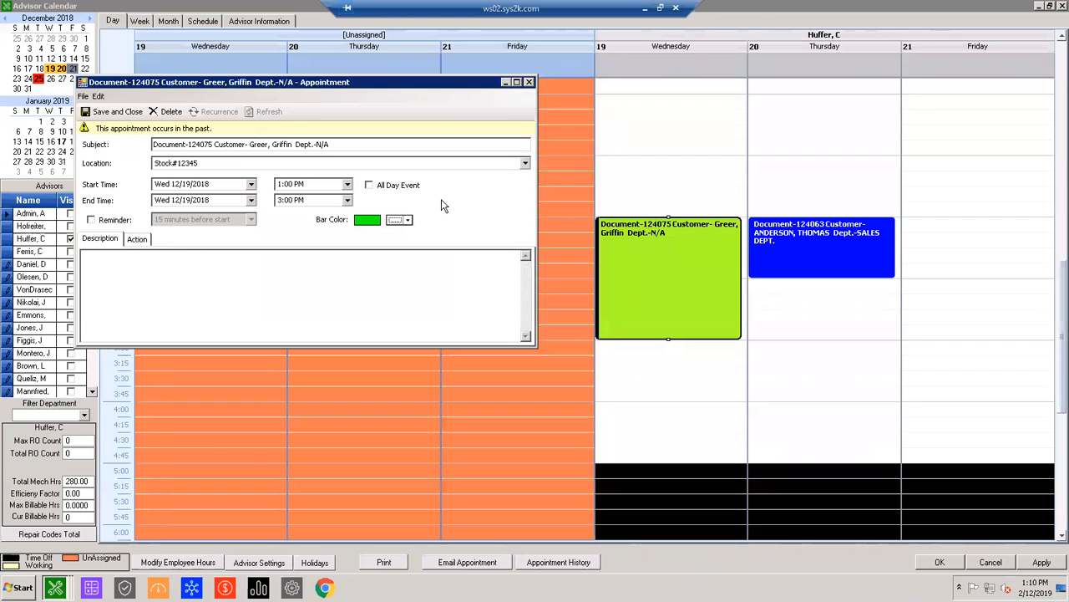
click(131, 115)
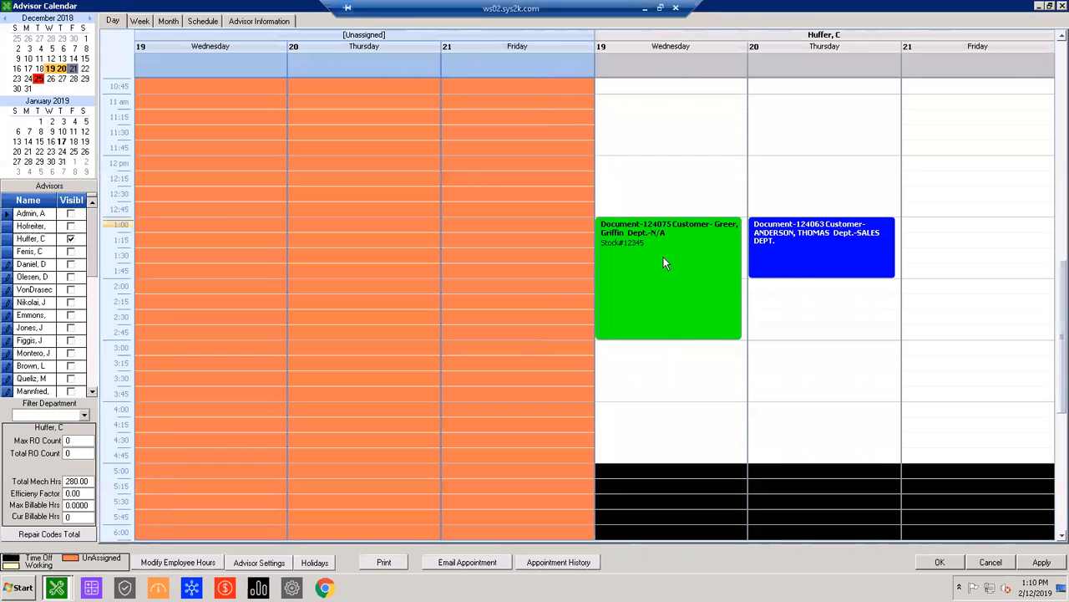
Step: Reschedule the green December 19 appointment to 3:00–5:00 PM, and accept the calendar changes
drag(682, 226, 698, 287)
scroll(774, 359, up, 1)
drag(647, 372, 633, 457)
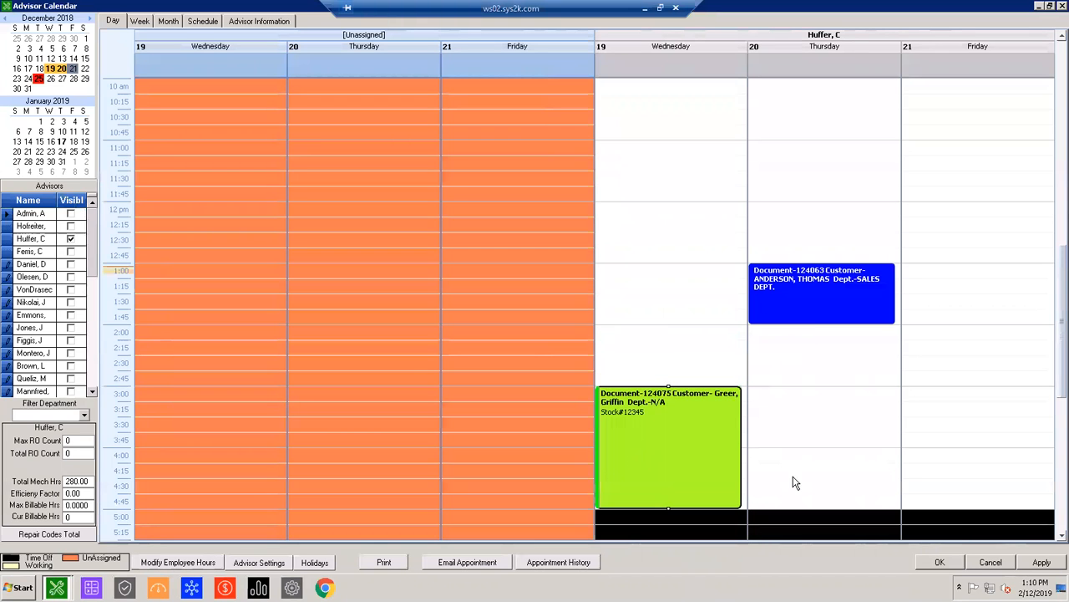
click(940, 561)
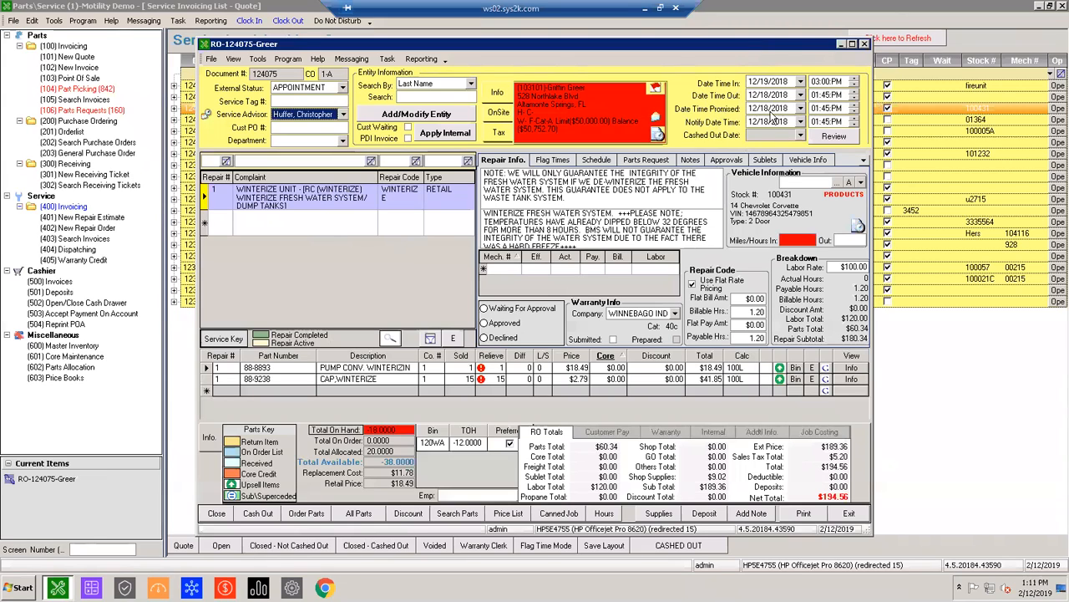
Step: Check the date and time fields in the rescheduled appointment's repair order, and close it
click(770, 109)
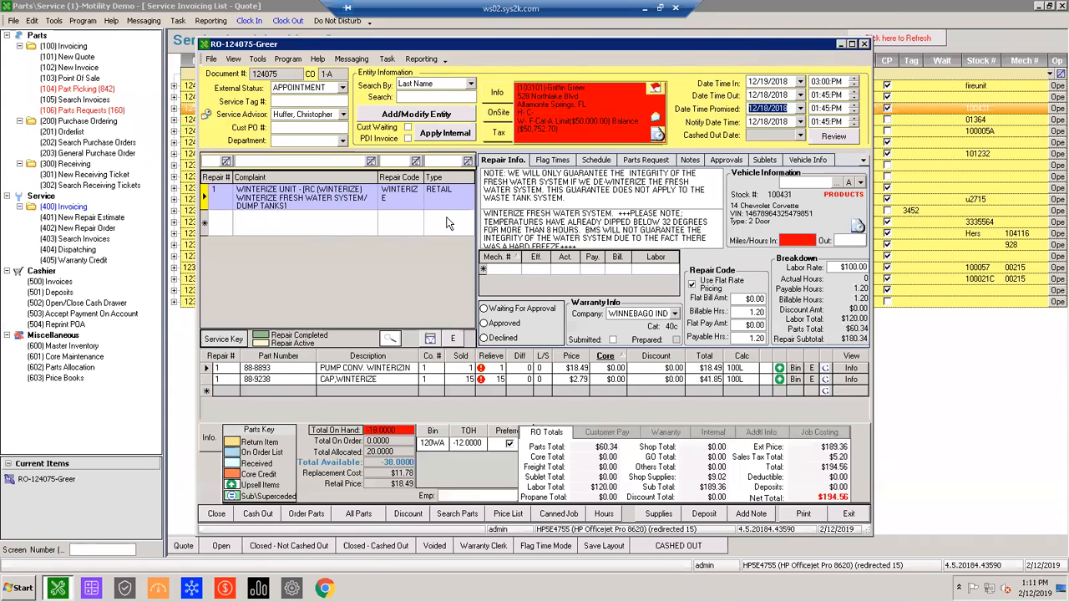
click(361, 270)
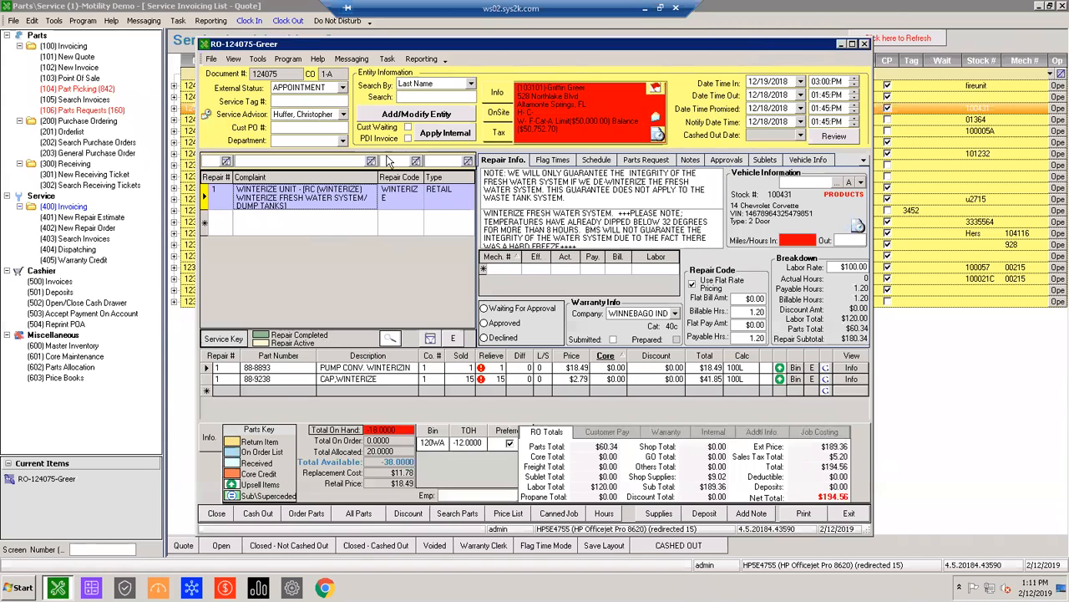
click(864, 43)
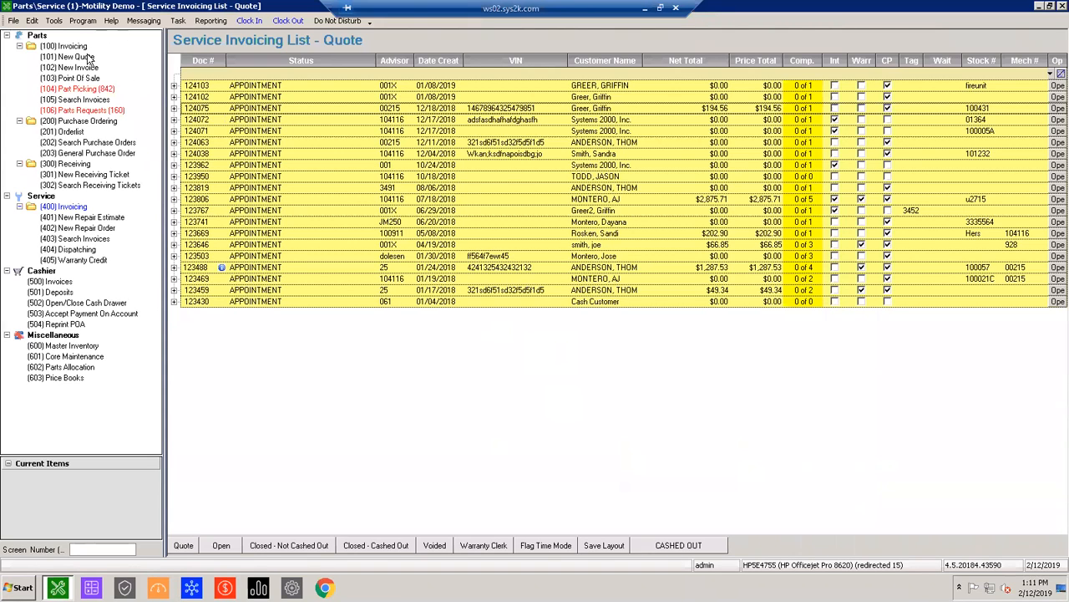
Step: Reopen the advisor calendar, and create a new appointment for the visible advisor on February 13, 2019 at 1:00 PM
click(54, 20)
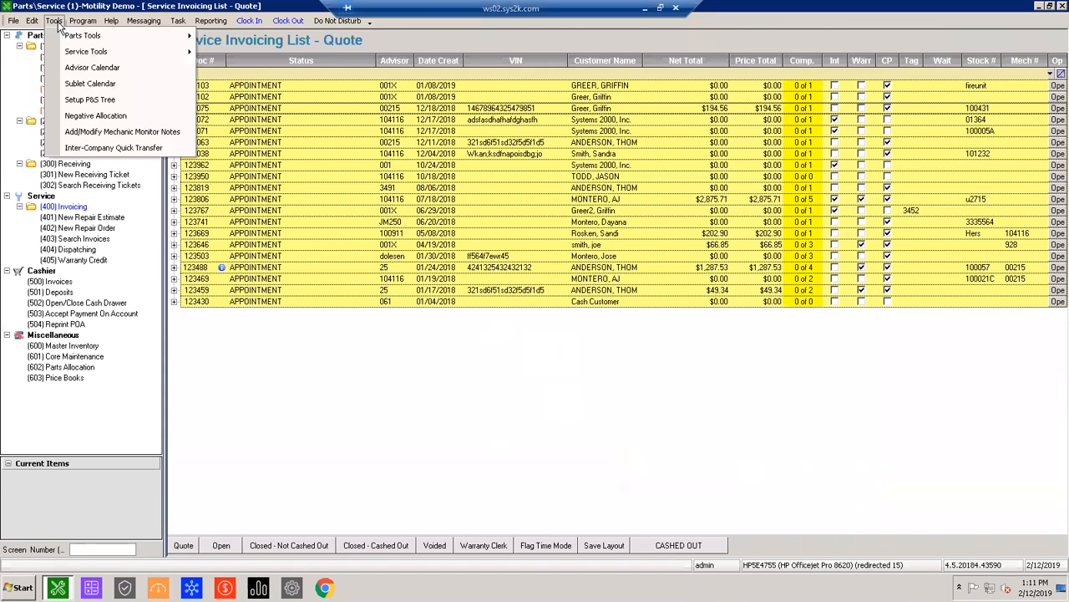
click(94, 68)
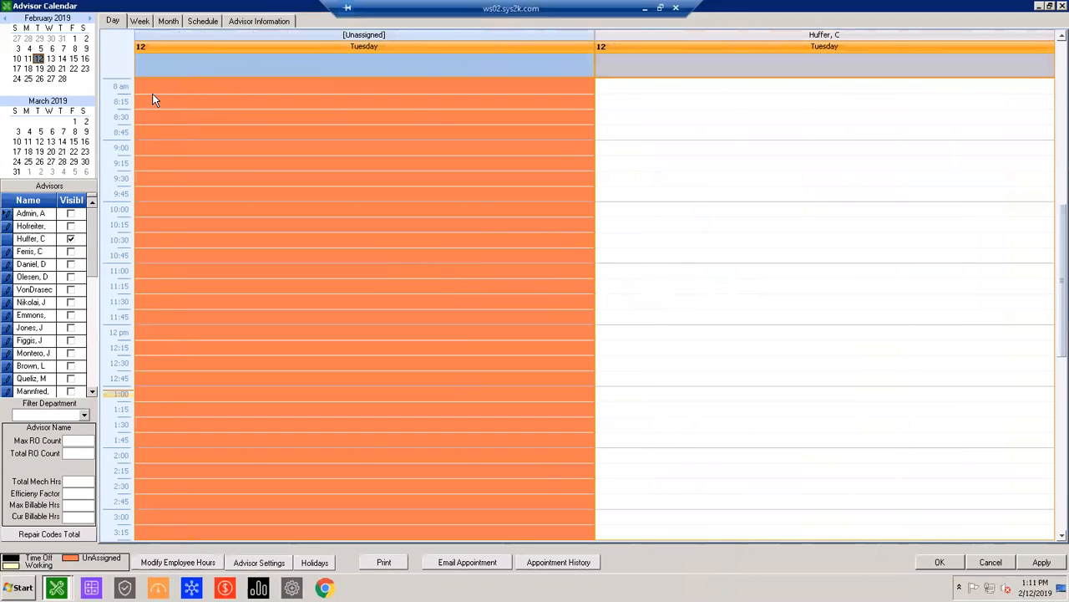
click(51, 58)
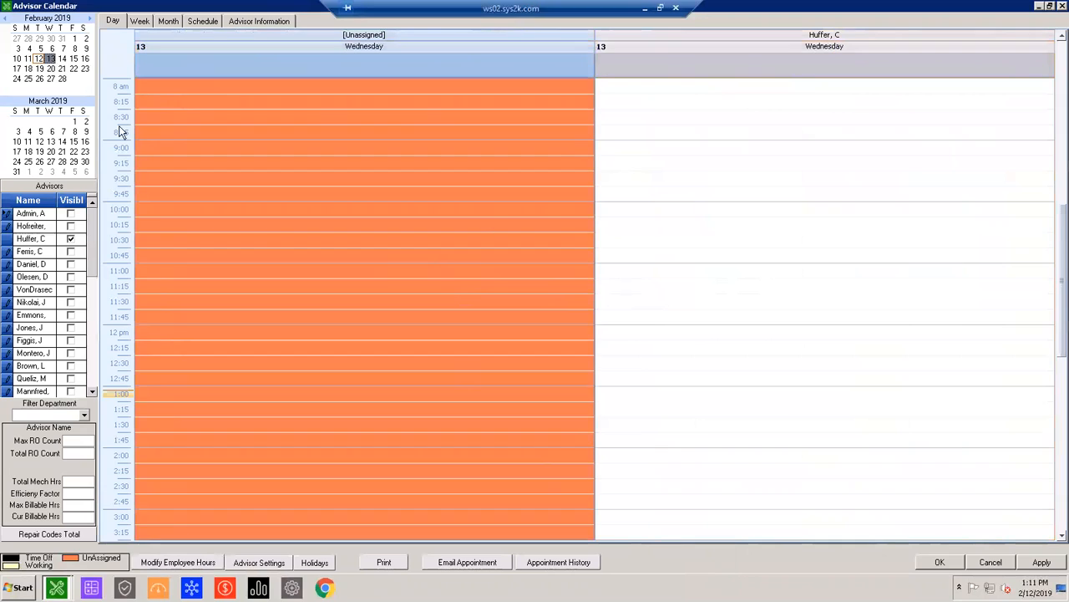
double_click(630, 399)
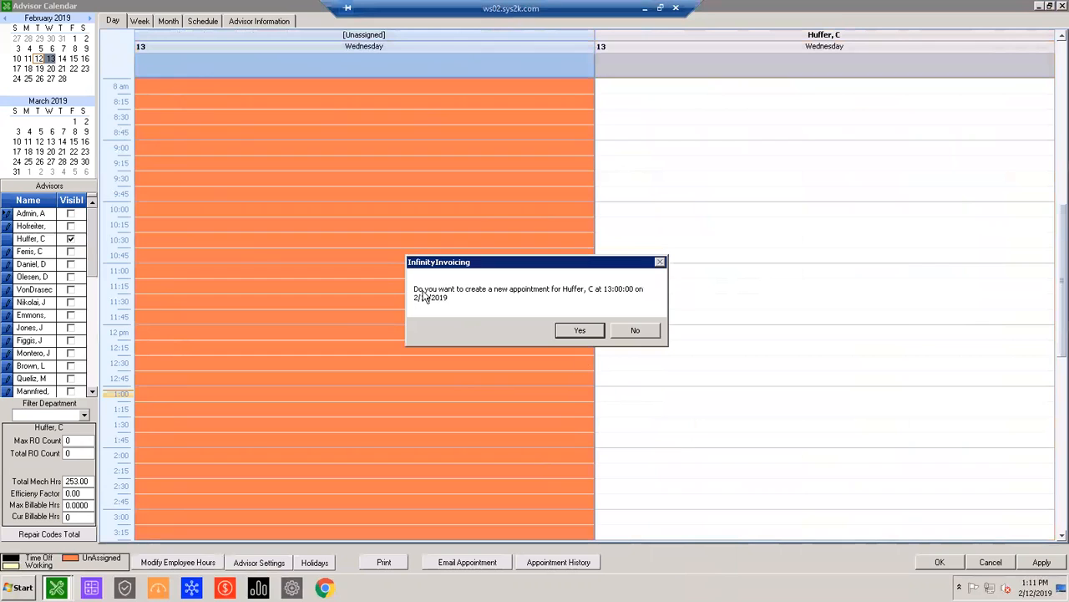
click(577, 330)
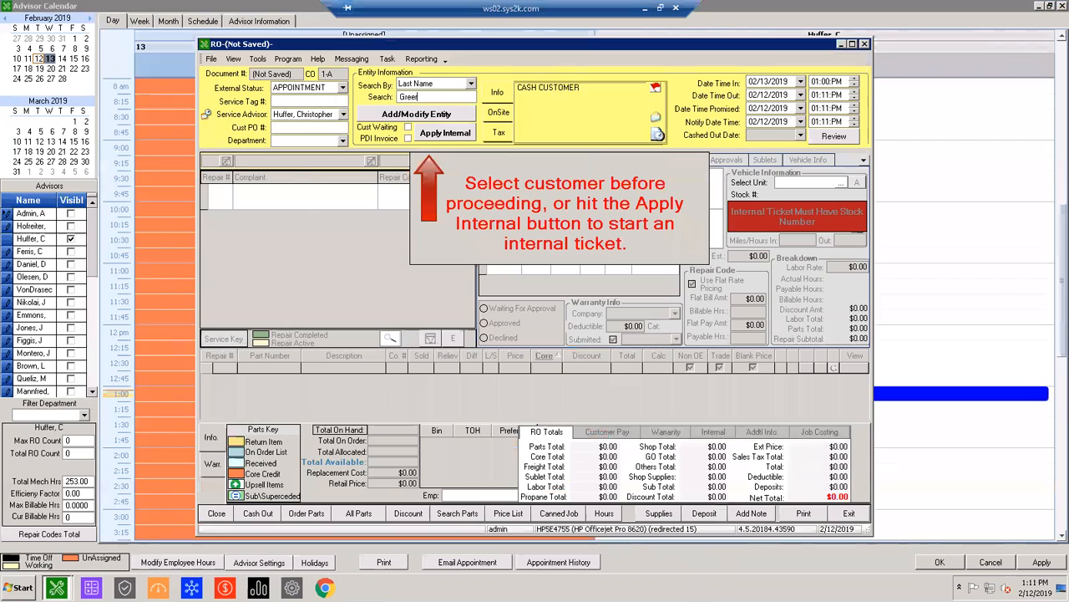
Step: Search for the customer by last name, select the matching record, and start a new document for them
key(Return)
double_click(377, 212)
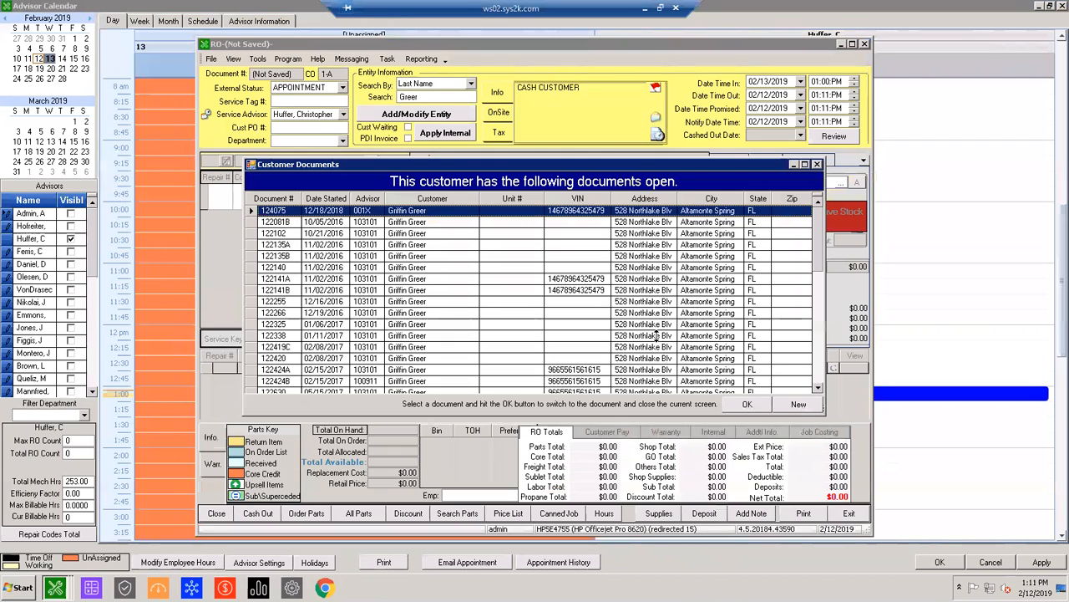
click(798, 406)
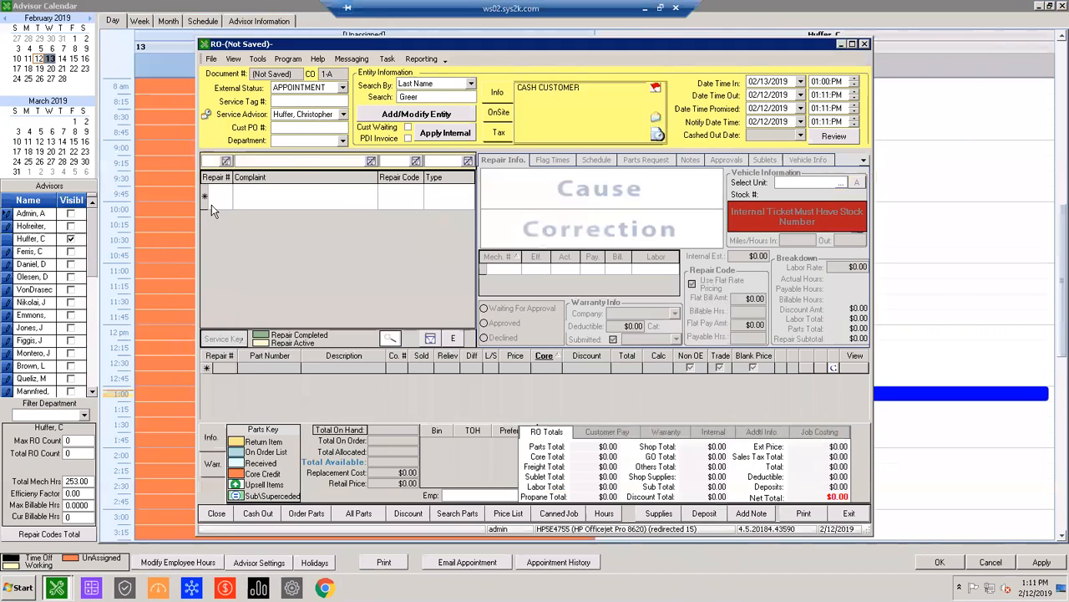
Step: Find repair codes matching "Winter", add the WINTERIZE fresh water system/dump tanks code as the first repair, and exit the repair order
click(298, 203)
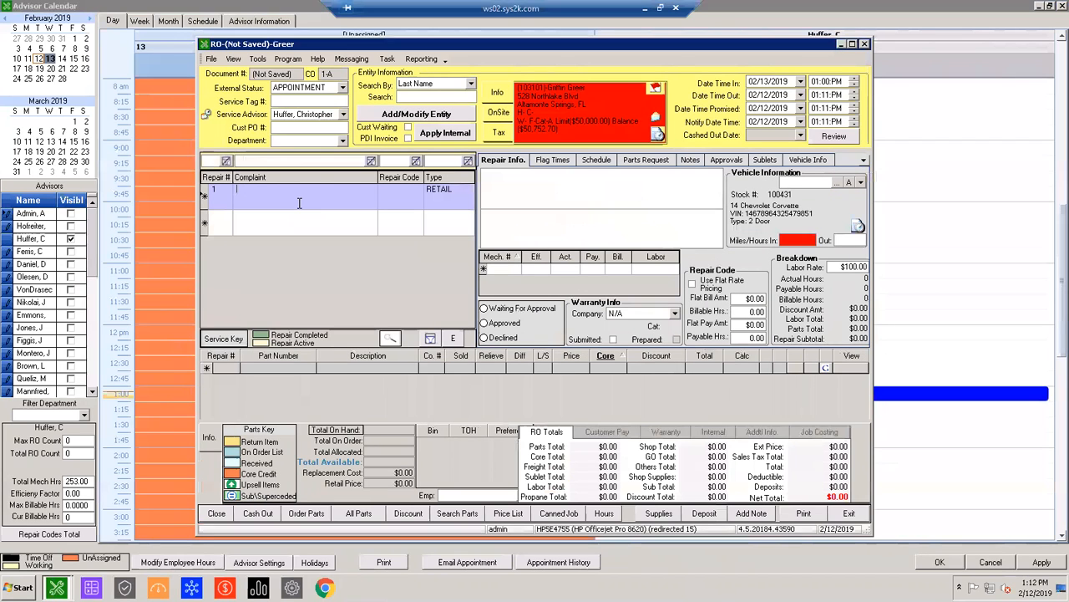
click(414, 193)
text(winterization)
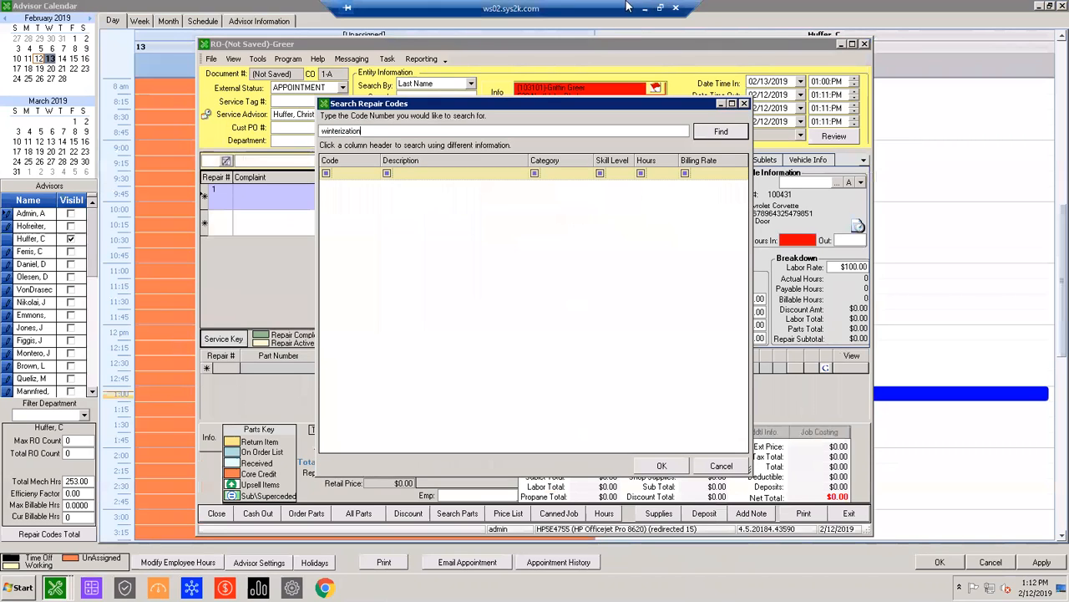
click(708, 132)
double_click(393, 130)
text(Winter)
click(709, 136)
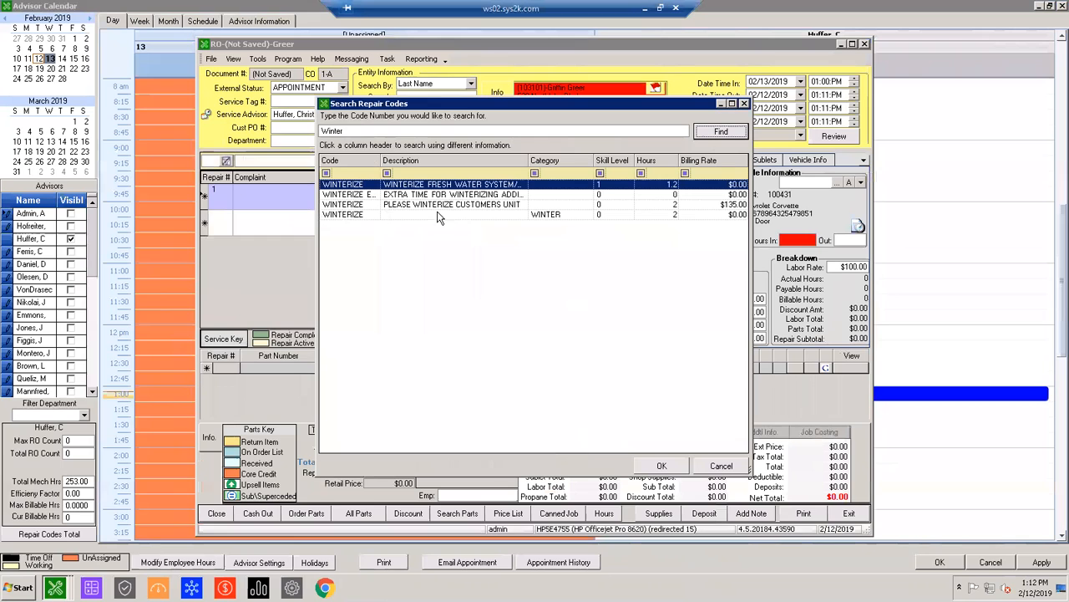
double_click(423, 206)
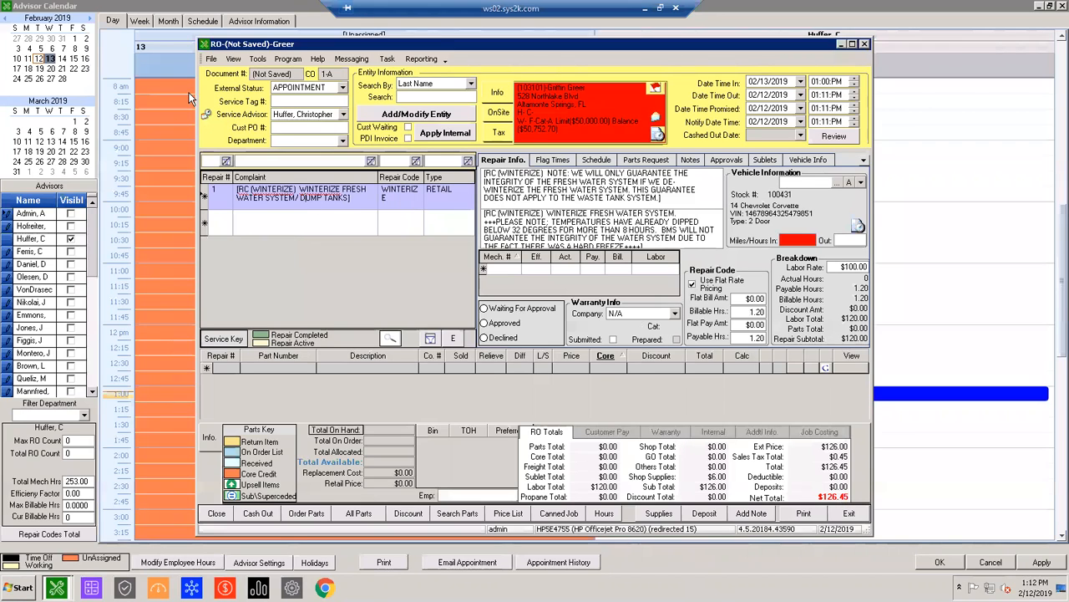
click(849, 513)
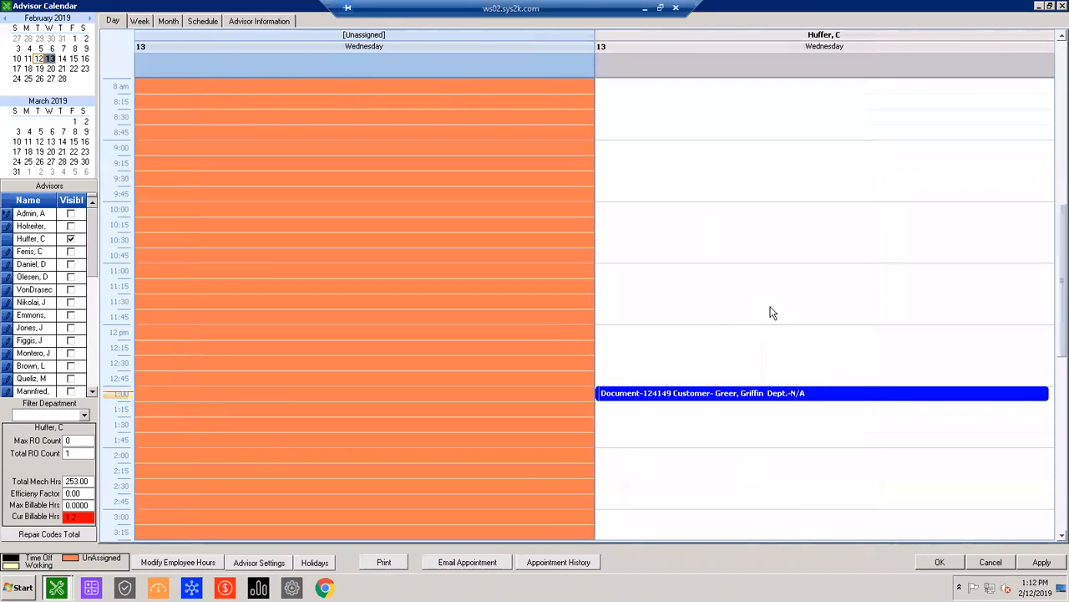
Step: Extend the February 13 appointment until 3:15 PM, and show February 12 to 15, 2019 side by side
scroll(771, 311, down, 2)
drag(769, 307, 759, 428)
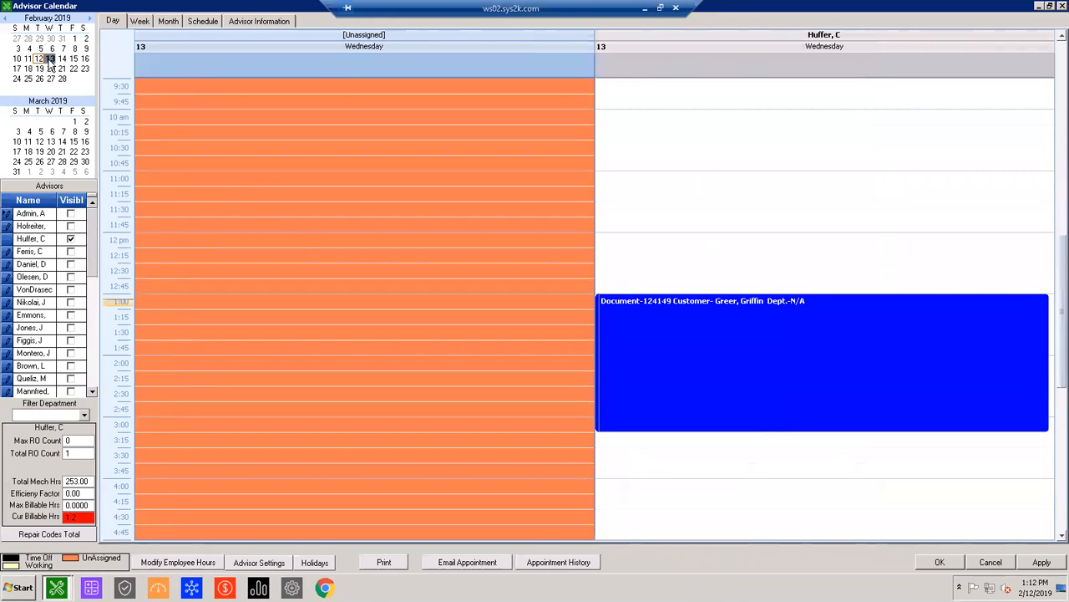
drag(40, 58, 73, 59)
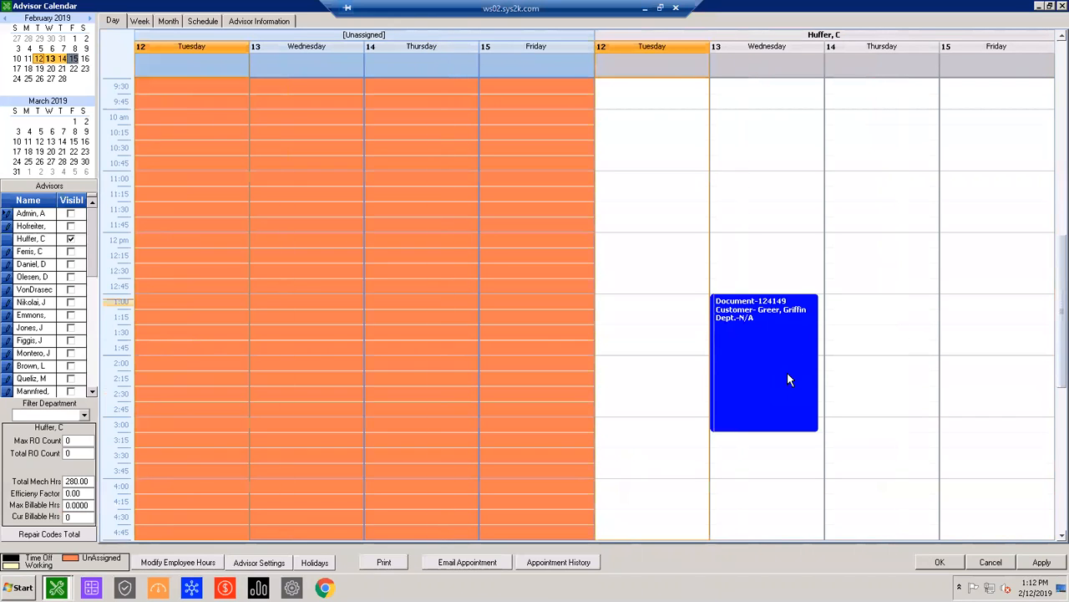
mouse_move(785, 357)
scroll(884, 336, up, 5)
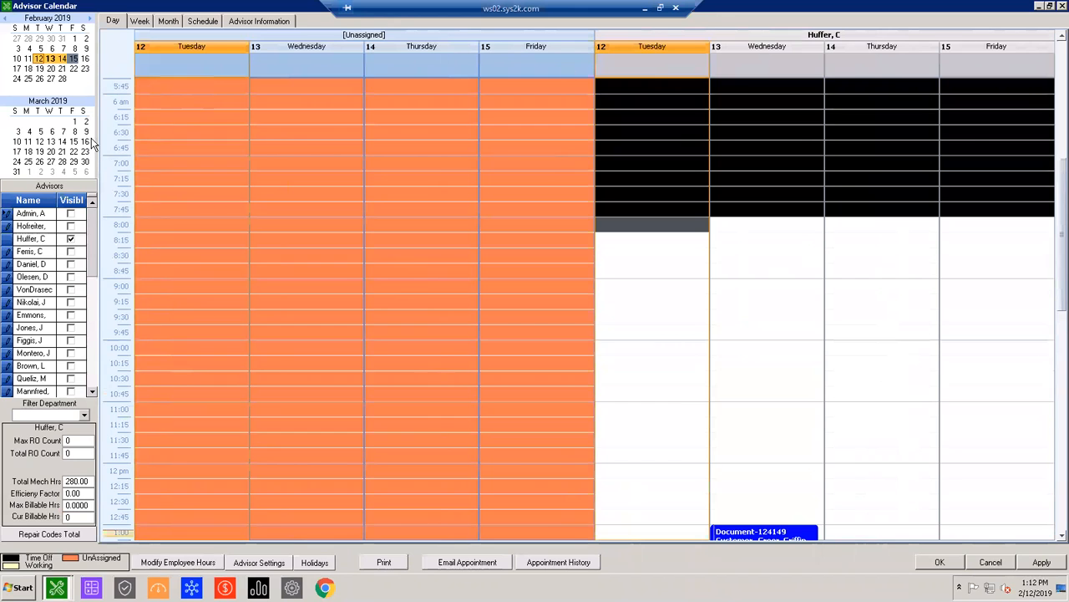
Step: Show February 18 to 22, 2019 side by side, and look through the advisor's working hours
drag(28, 68, 73, 69)
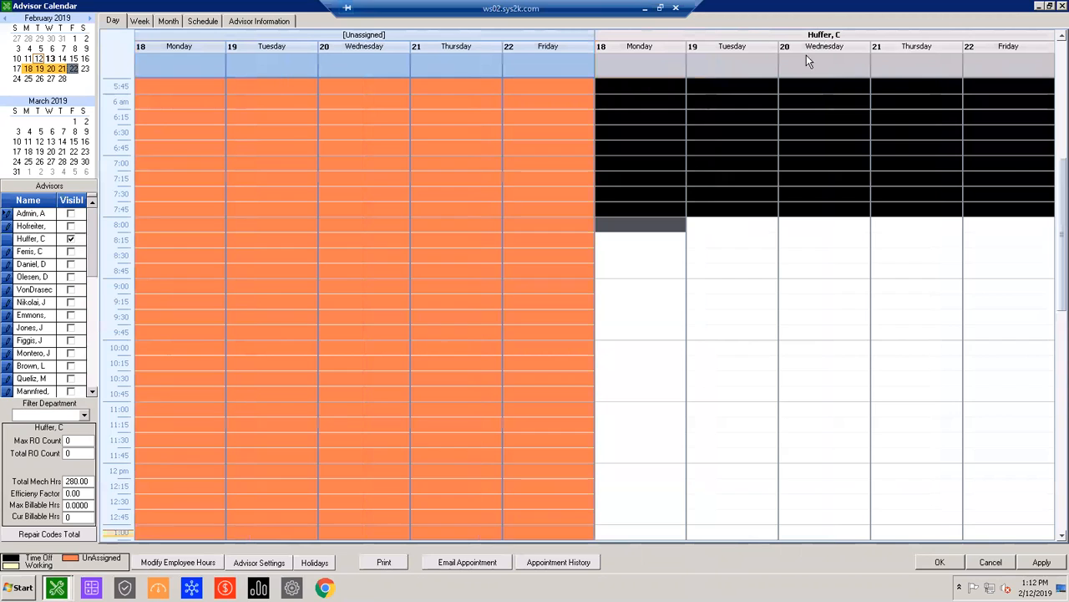
scroll(767, 417, down, 2)
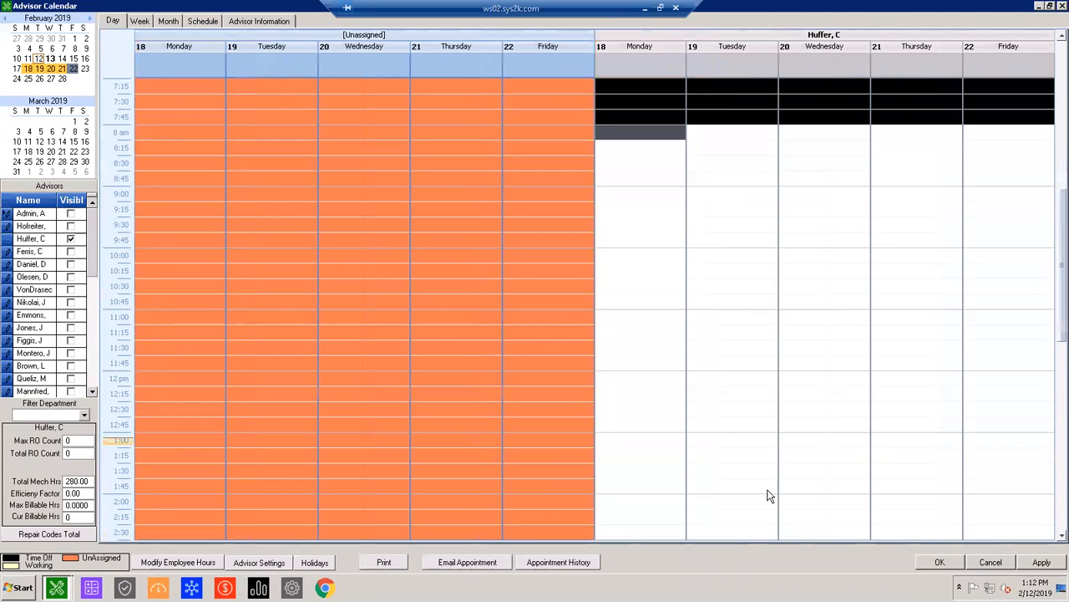
scroll(922, 401, up, 1)
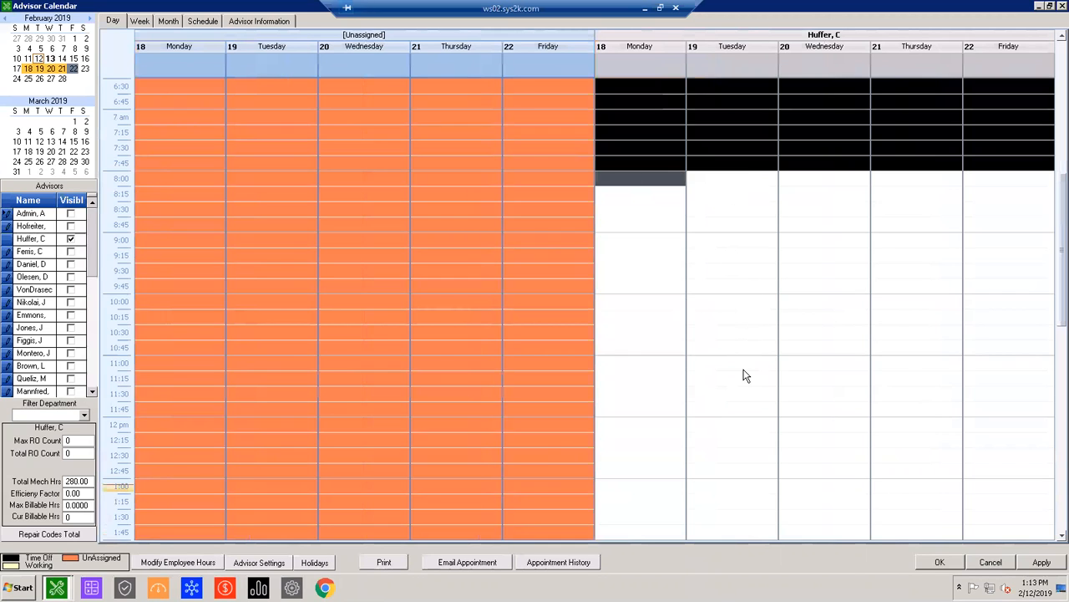
scroll(745, 375, up, 1)
scroll(748, 378, up, 1)
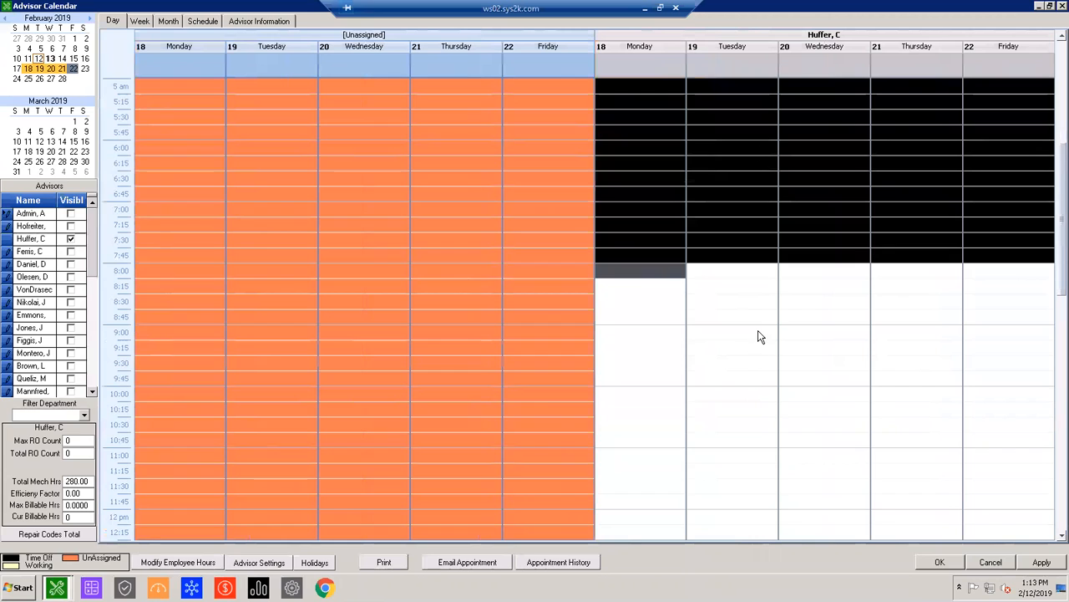
Step: Review the advisor's availability for February 18 to 22, and look through the Employee Work Times list
scroll(759, 332, down, 2)
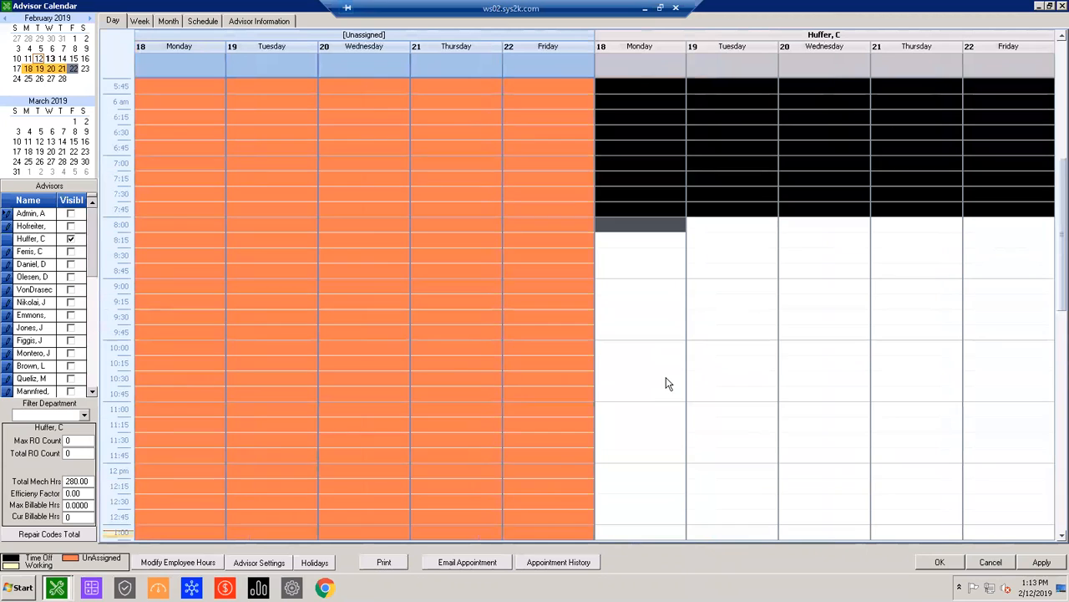
scroll(668, 384, down, 1)
scroll(310, 124, up, 1)
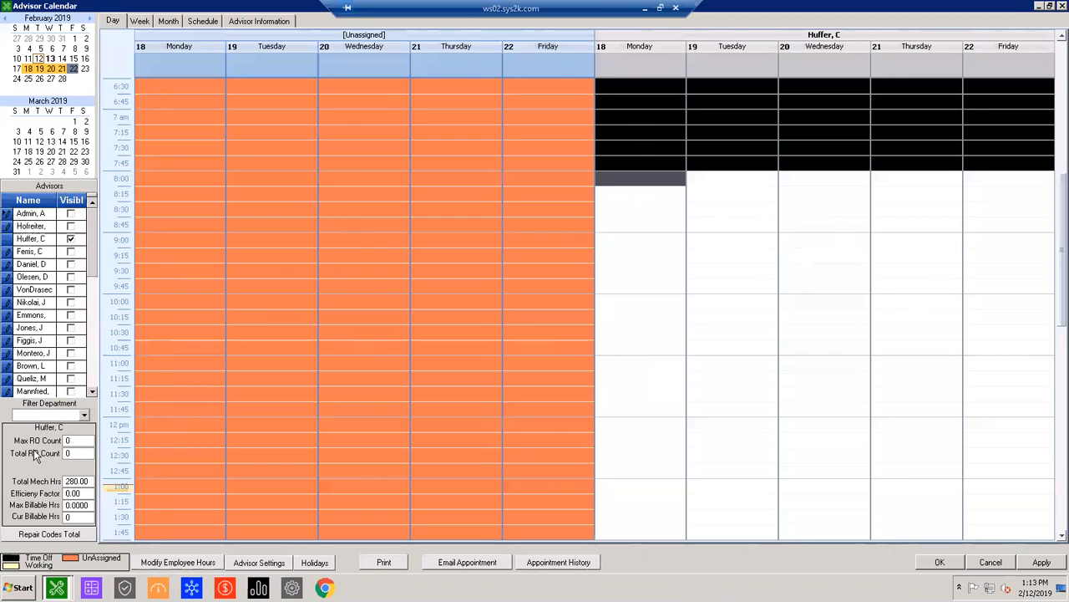
click(361, 429)
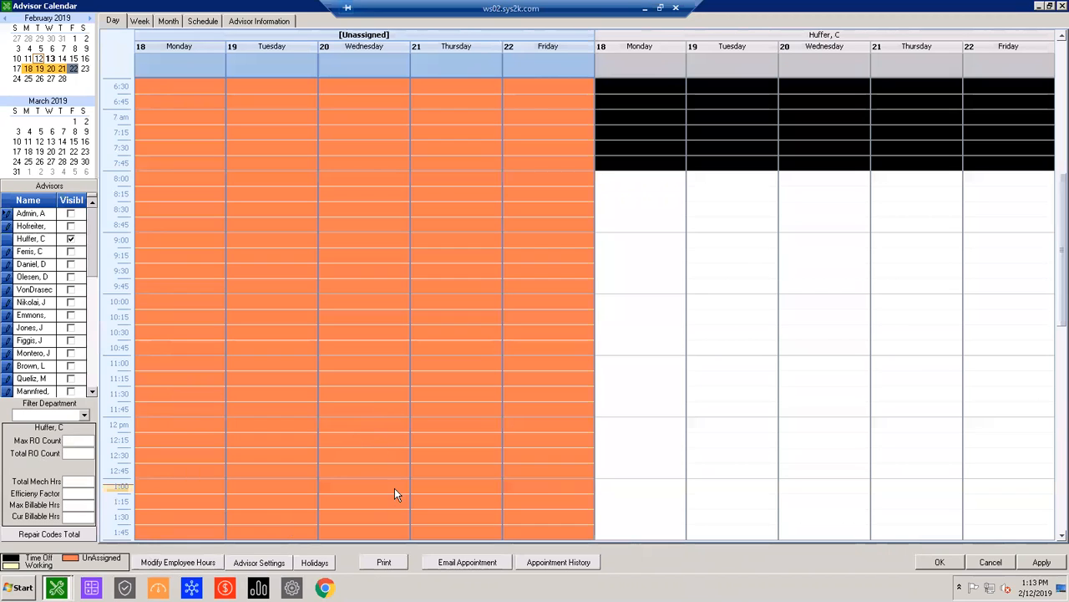
click(177, 565)
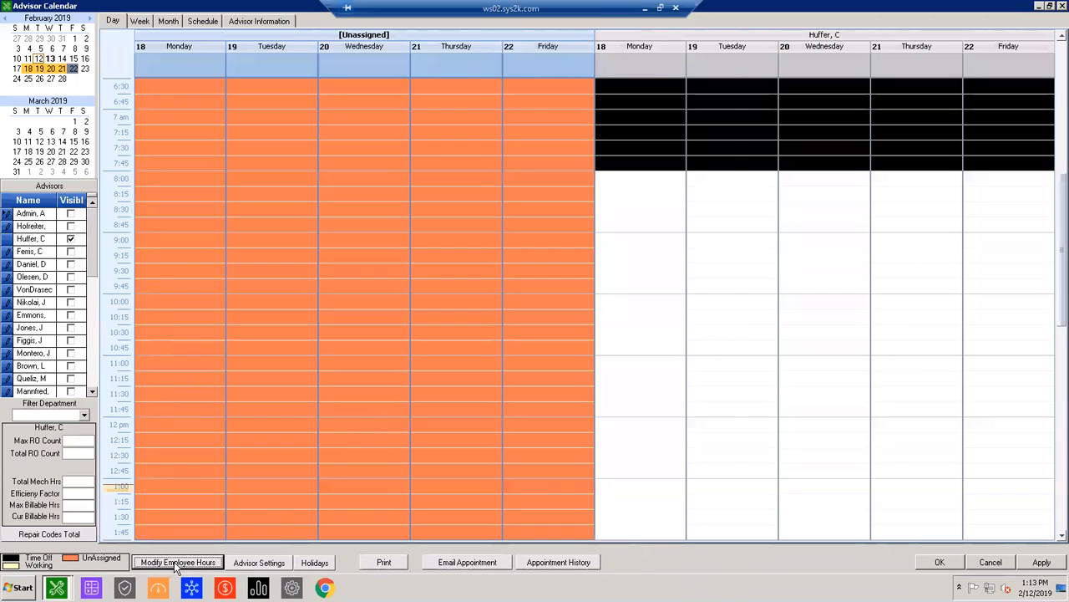
drag(358, 84, 333, 167)
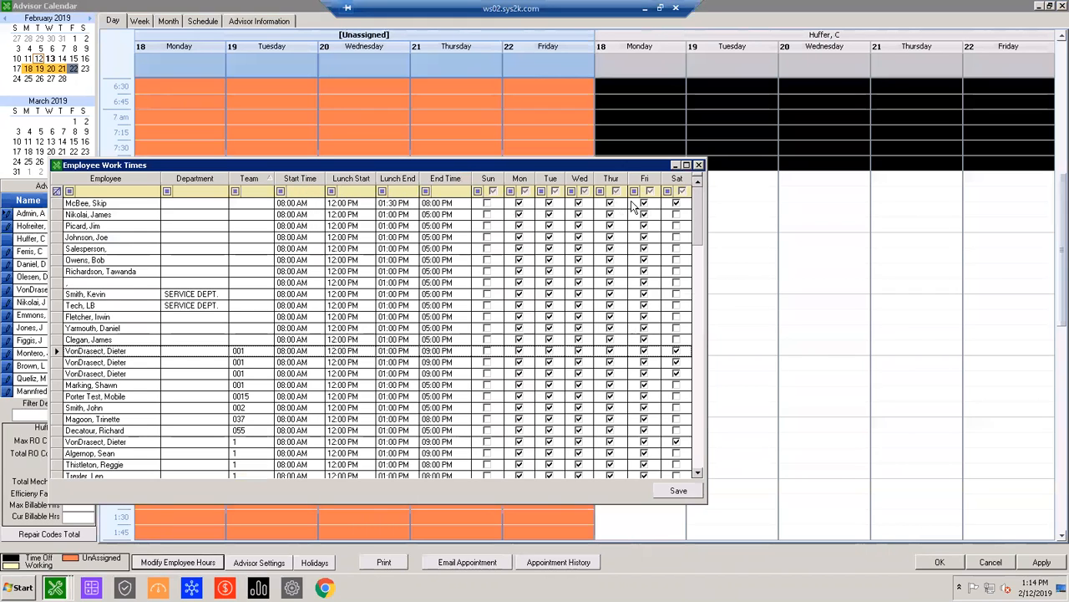
click(698, 164)
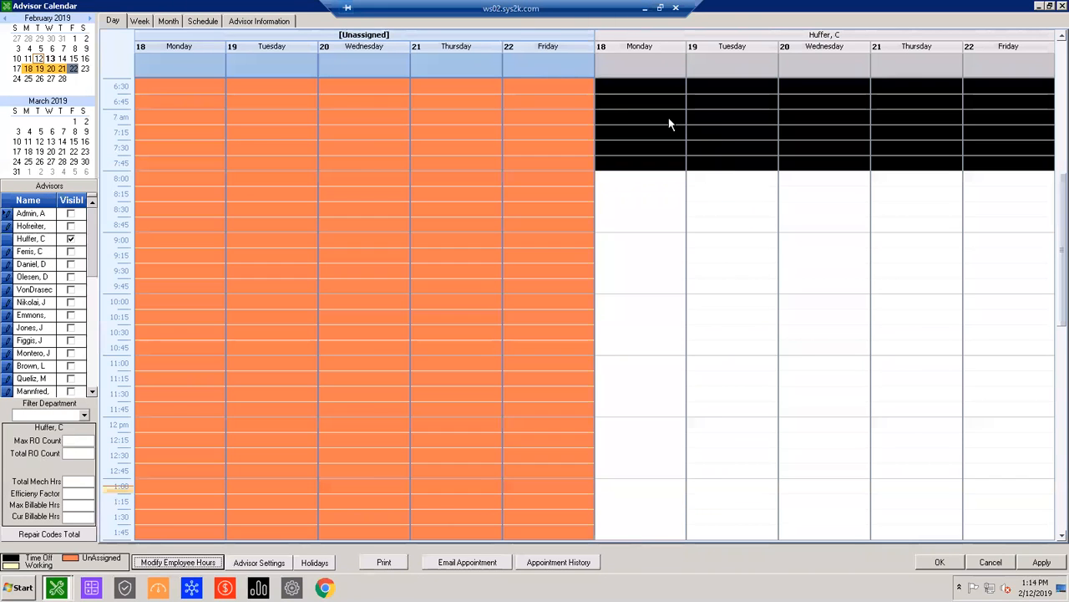
Step: Check where the advisor's shift starts and ends in the calendar, and filter Employee Work Times by the advisor's last name
scroll(684, 175, up, 4)
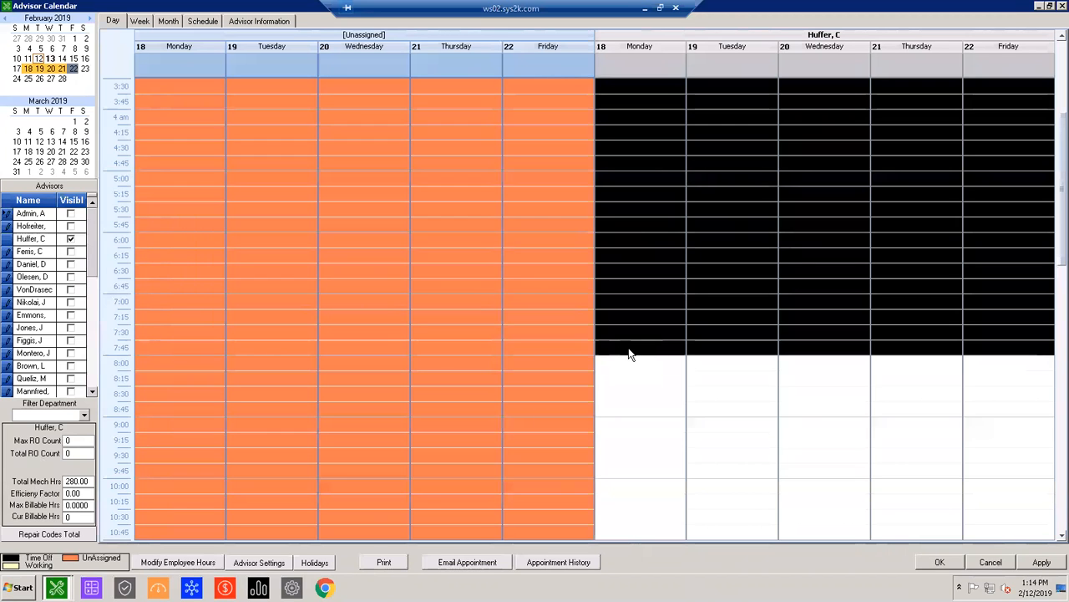
scroll(655, 335, down, 16)
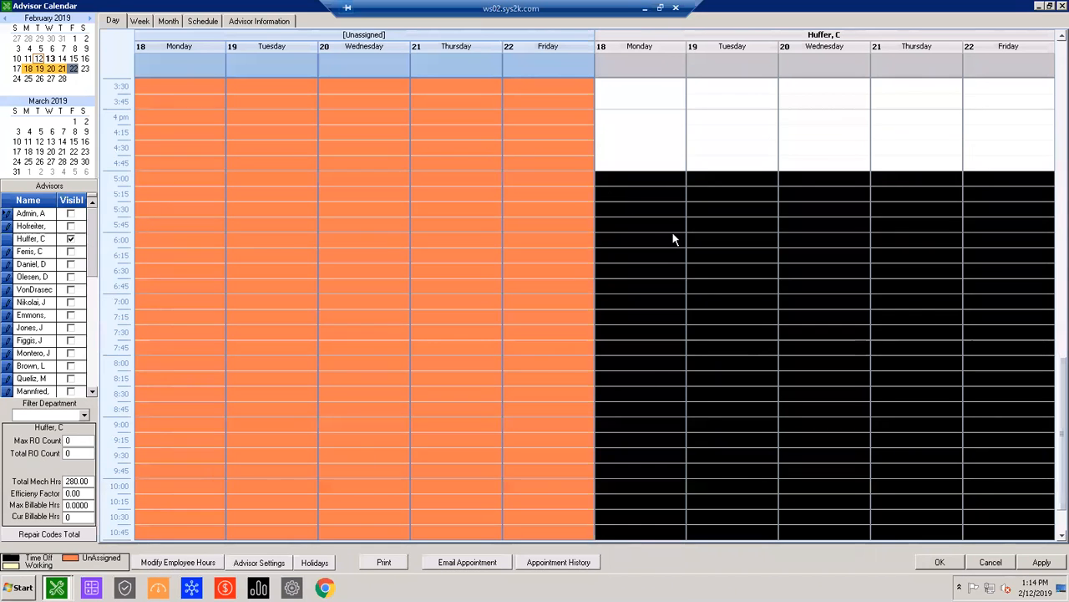
scroll(499, 429, up, 8)
click(178, 562)
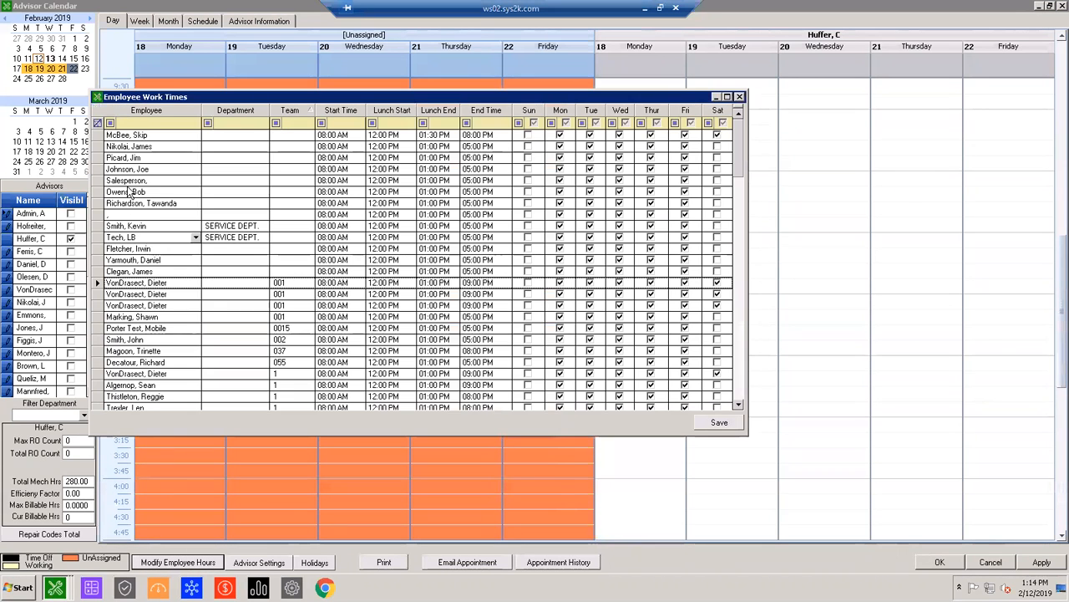
click(139, 124)
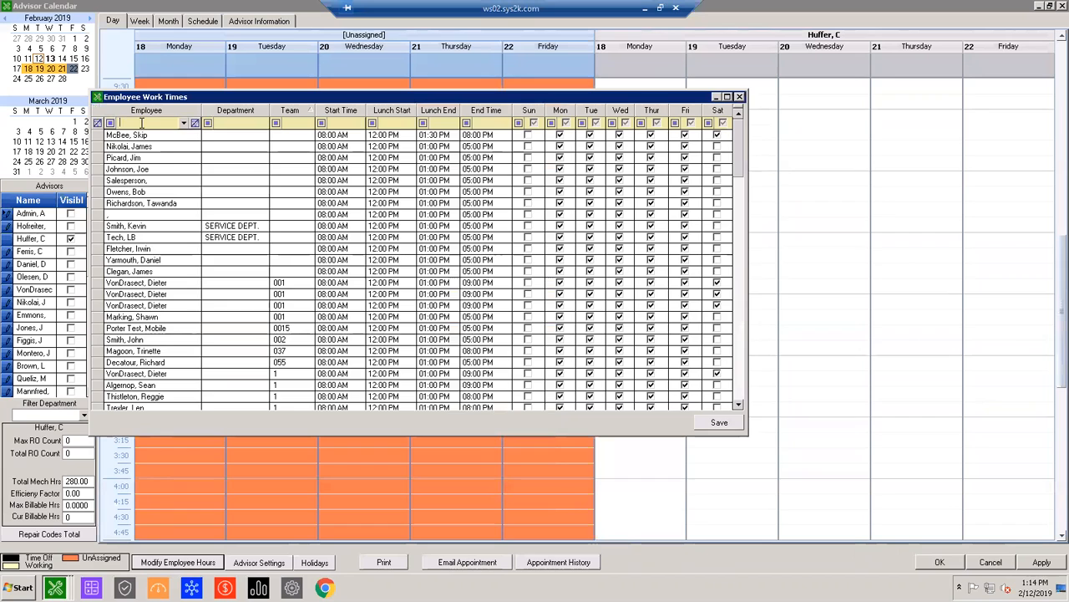
text(Huffer)
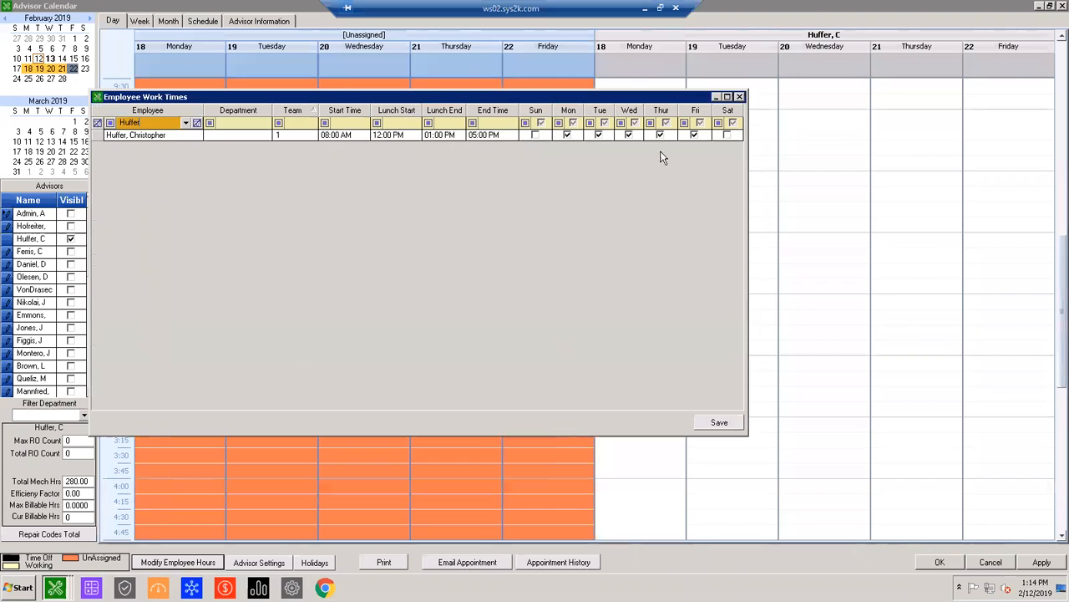
click(740, 97)
Step: Review the default appointment duration and the daily maximum RO counts in the Advisor Settings
click(259, 561)
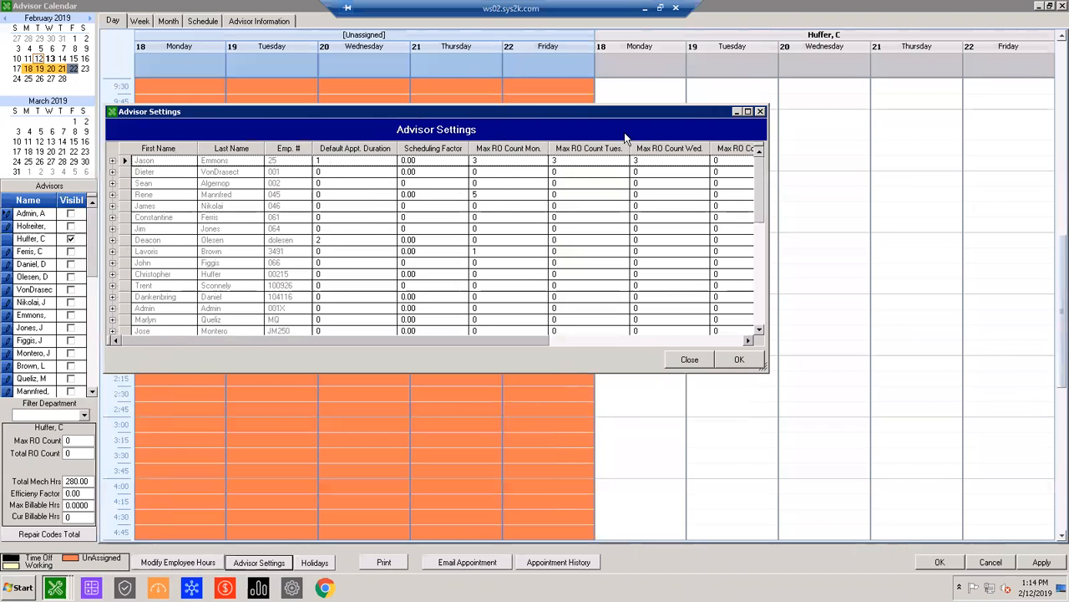
drag(434, 344, 626, 348)
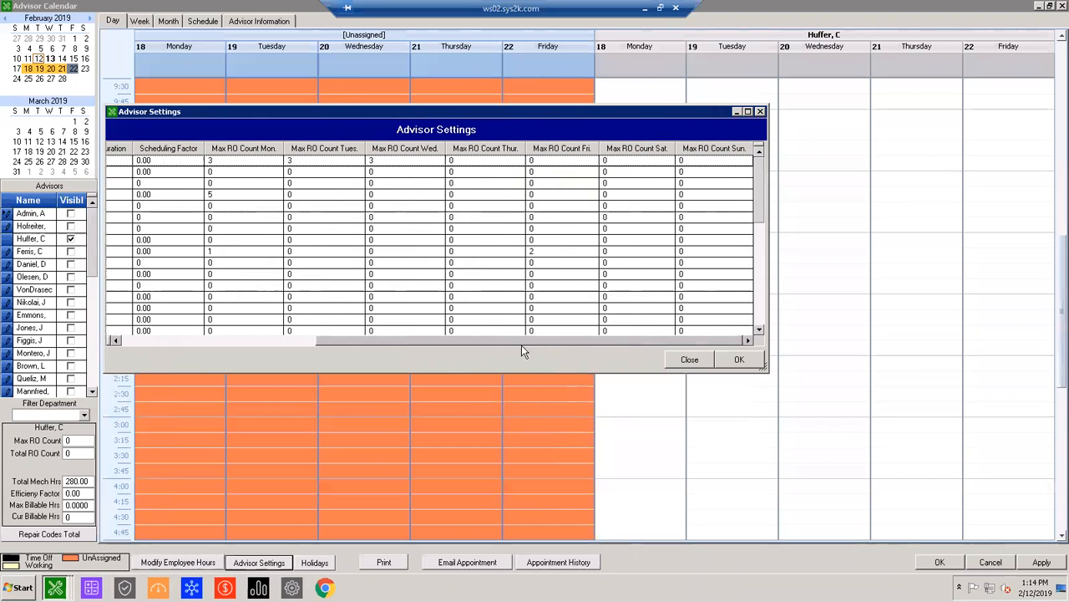
drag(522, 351, 346, 354)
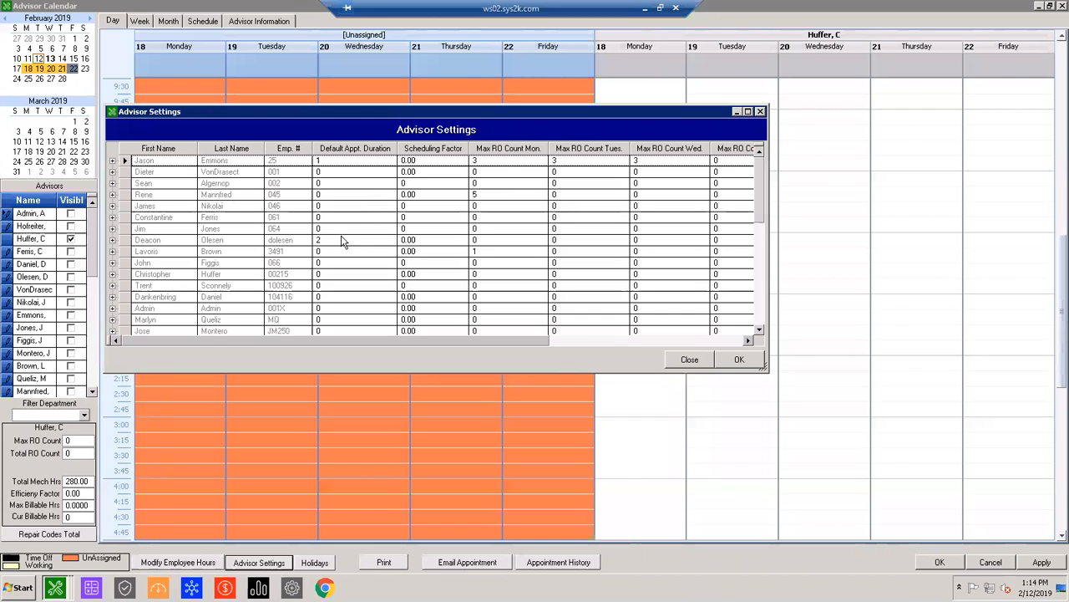
Step: Set the maximum RO count to 3 for Monday through Sunday for the advisor whose default appointment duration is 2, and save the settings
click(121, 242)
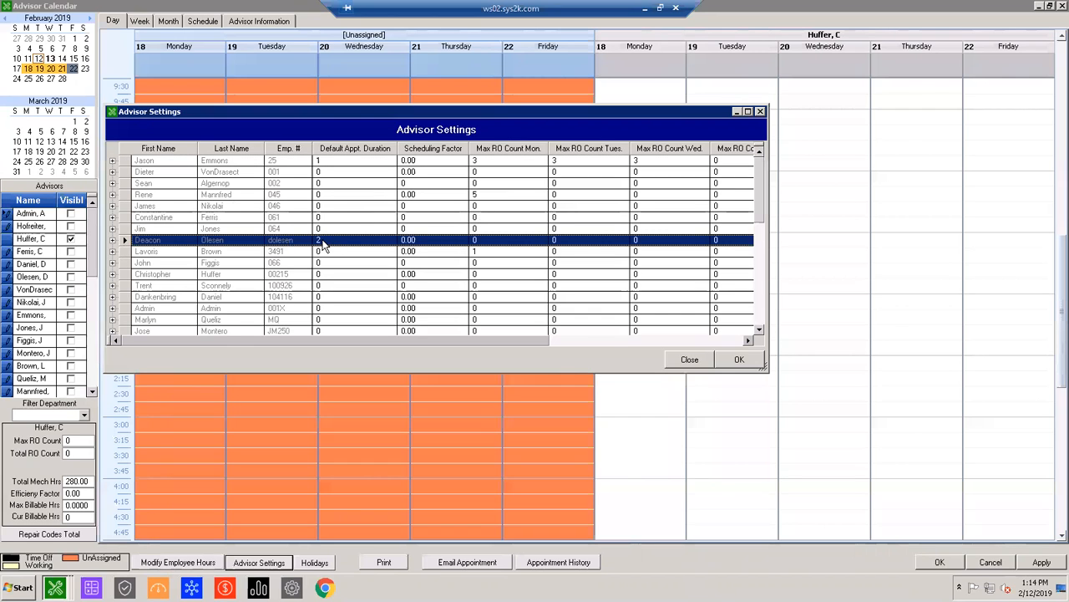
click(473, 241)
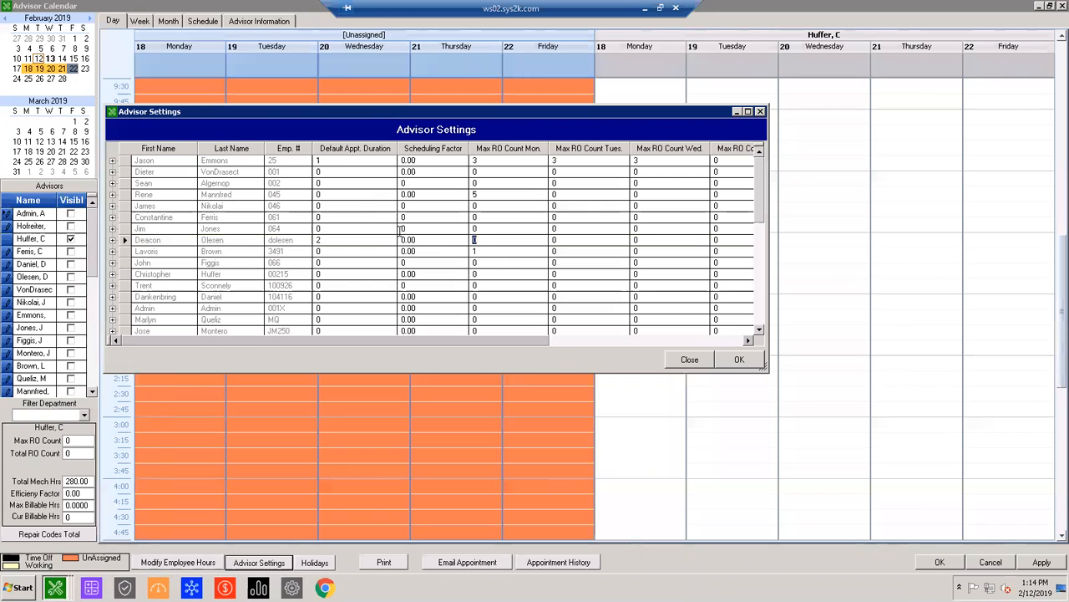
text(33)
key(Tab)
text(3)
key(Tab)
text(3)
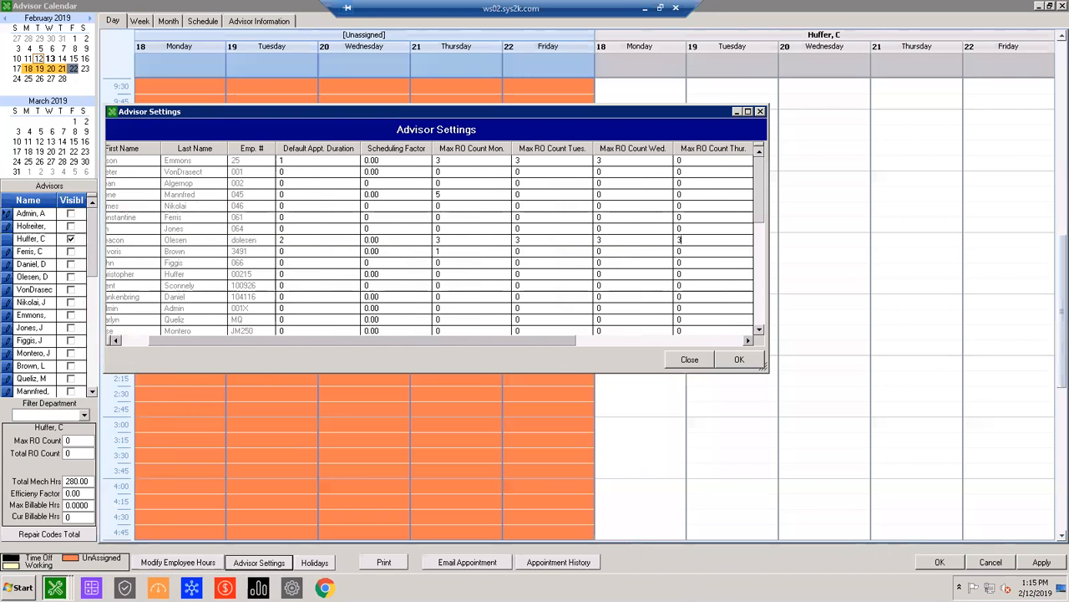
key(Tab)
text(3)
key(Tab)
text(3)
key(Tab)
text(3)
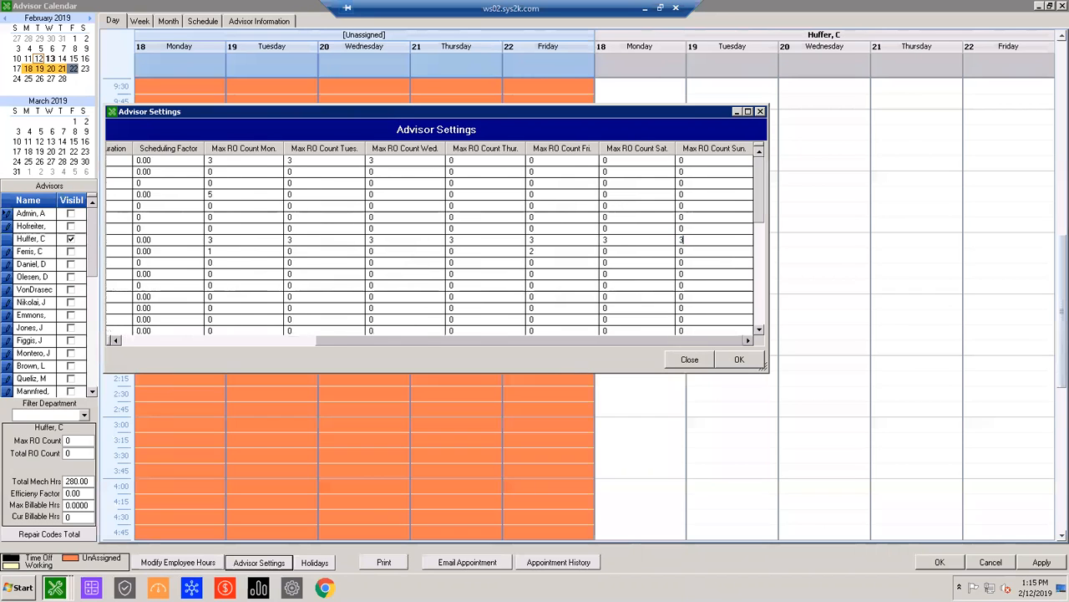
key(Tab)
click(588, 339)
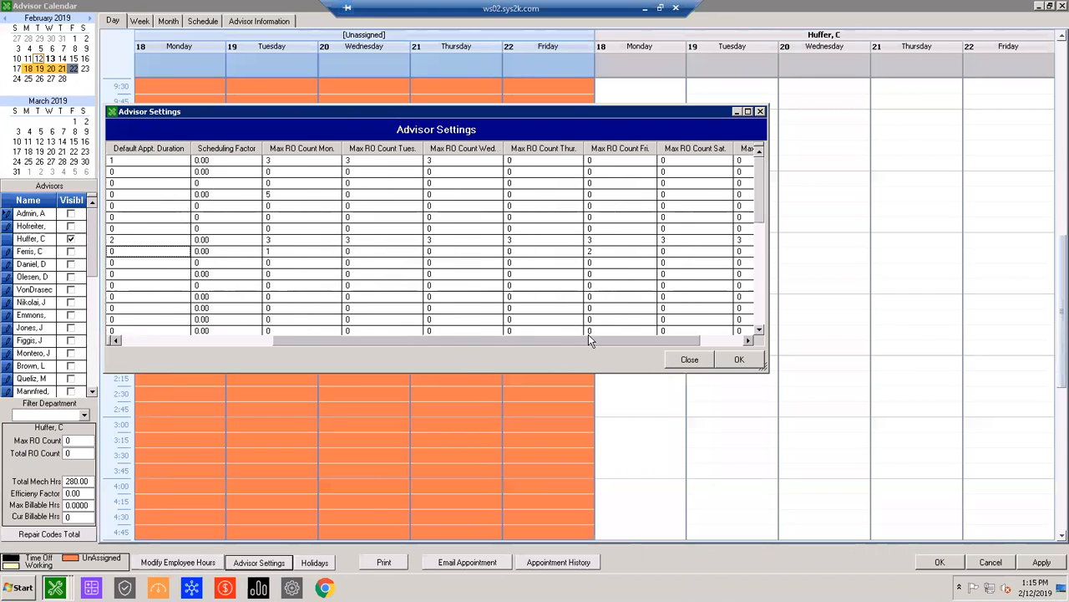
click(750, 364)
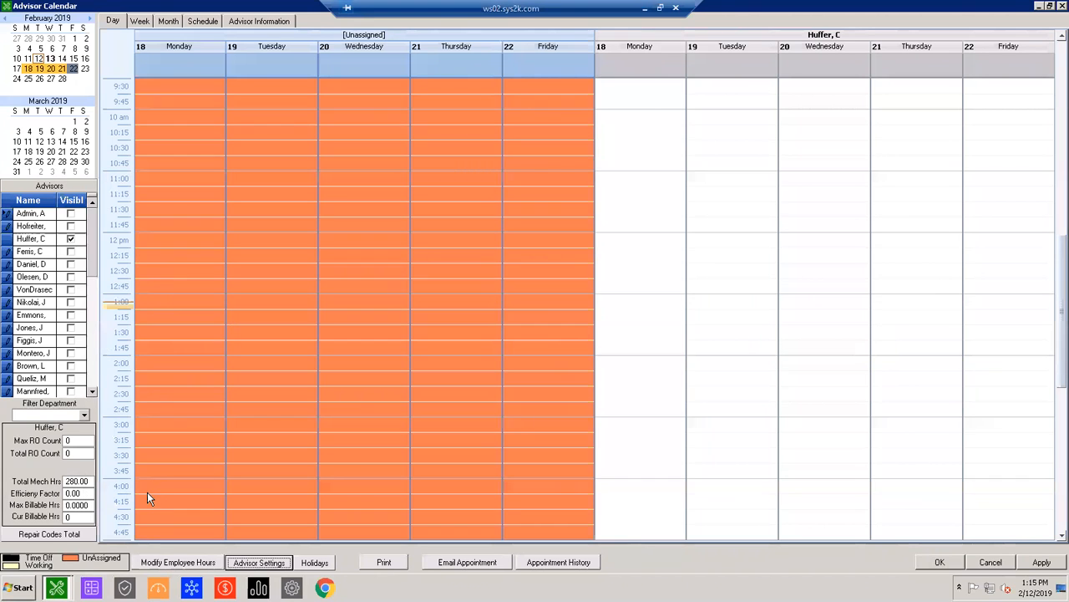
Step: Review the list of holidays, and return to the start of the advisor's workday in the calendar
click(315, 562)
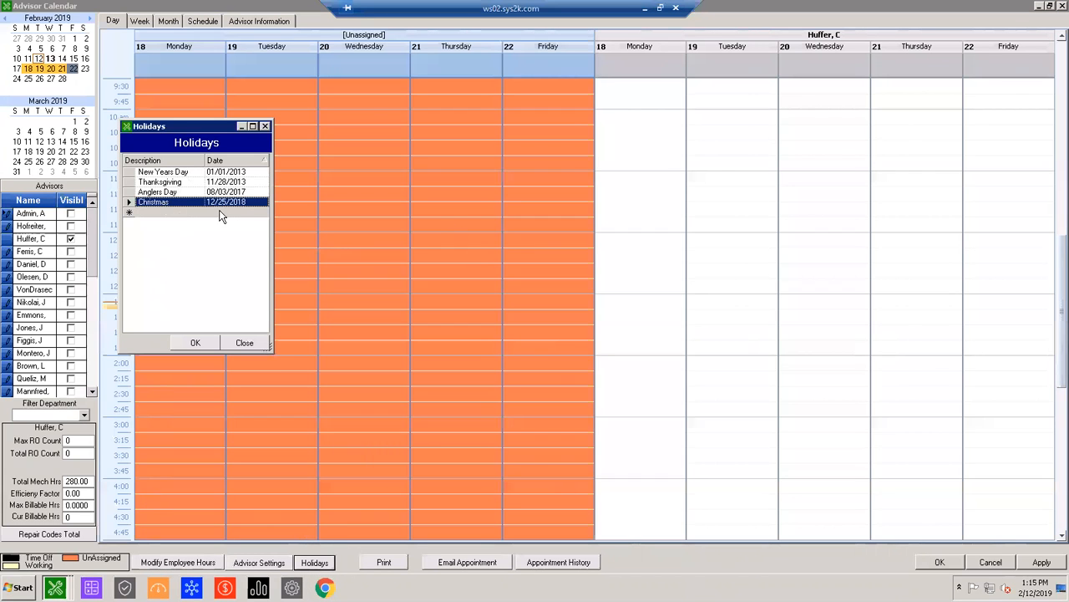
click(265, 126)
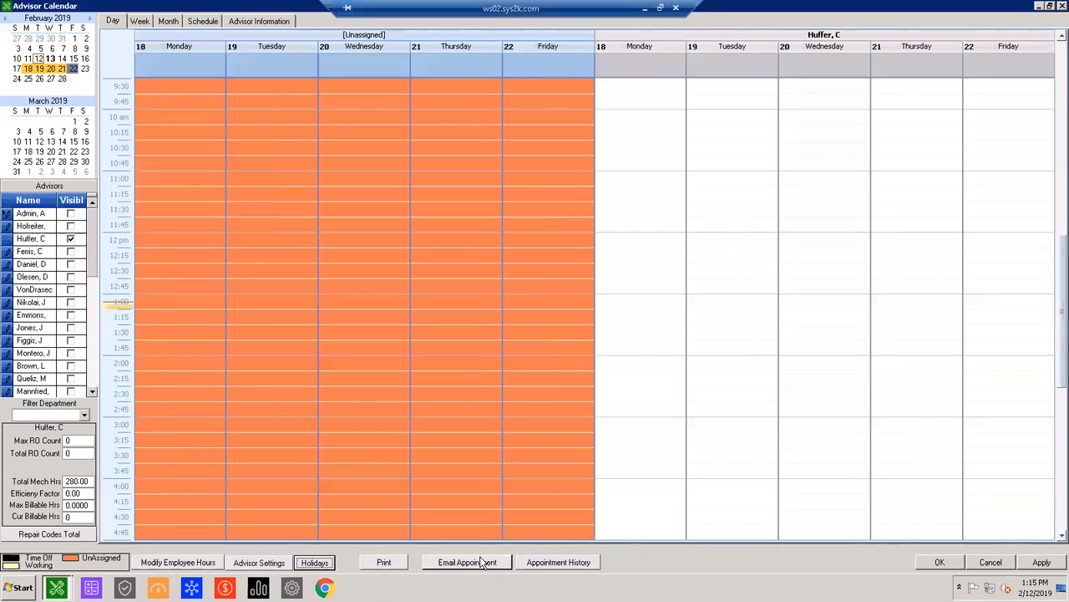
click(800, 321)
scroll(799, 321, up, 6)
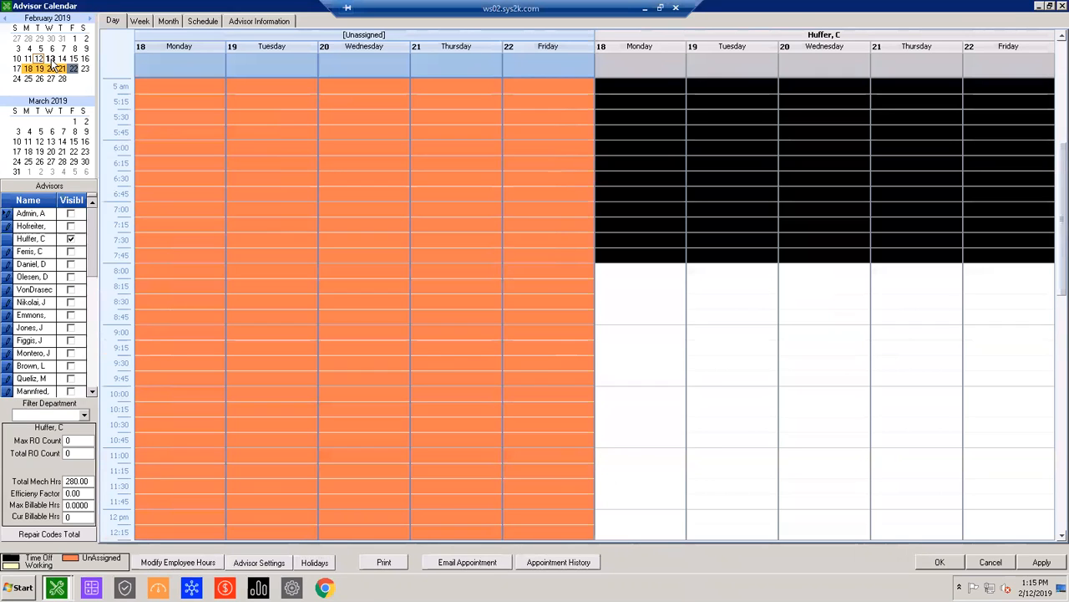
Step: Show February 13, 2019, and view the change history of the 1:00 PM appointment
click(51, 59)
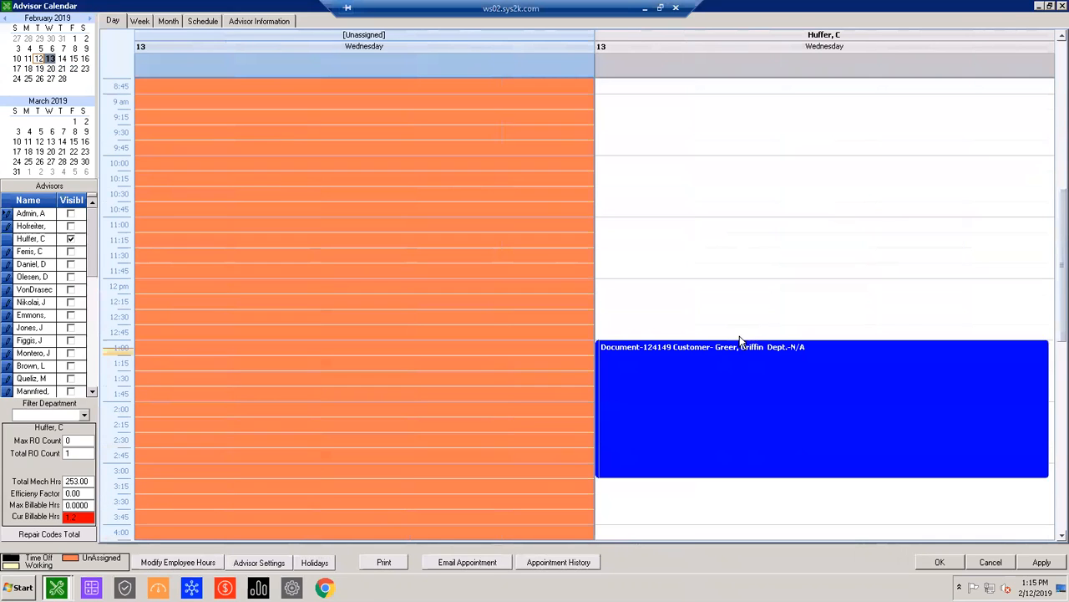
click(707, 374)
click(558, 561)
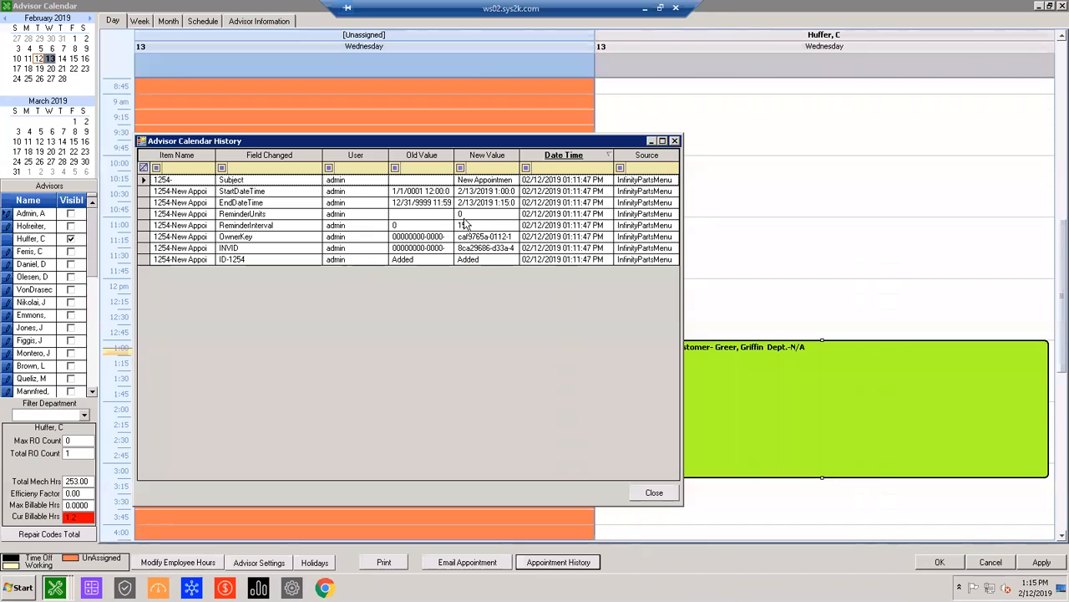
click(675, 140)
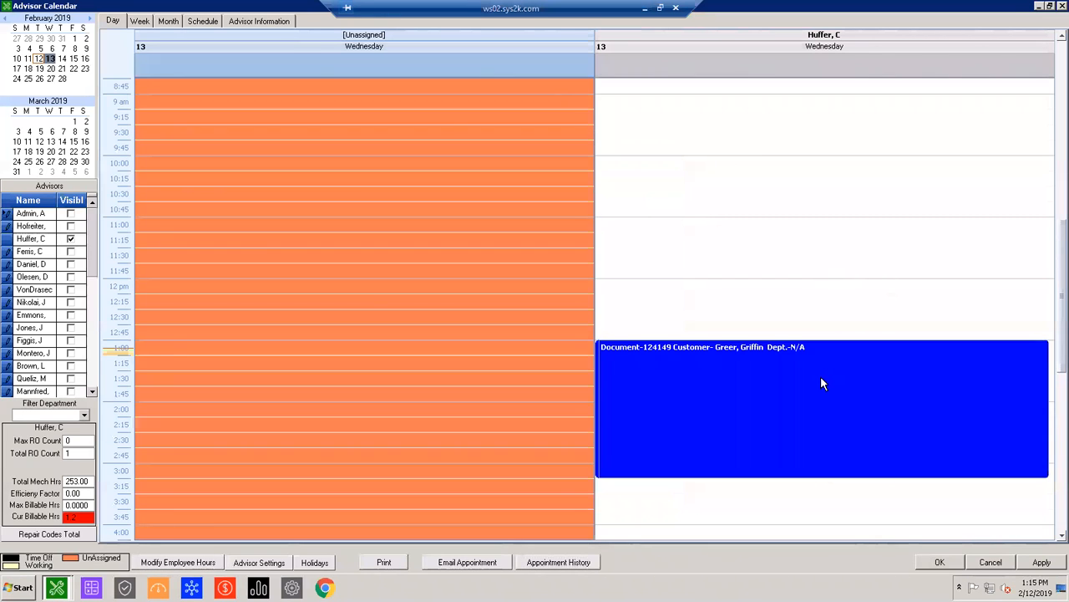
Step: Select the 1:00 PM appointment on February 13 and inspect its summary of time, document, customer and department
mouse_move(821, 378)
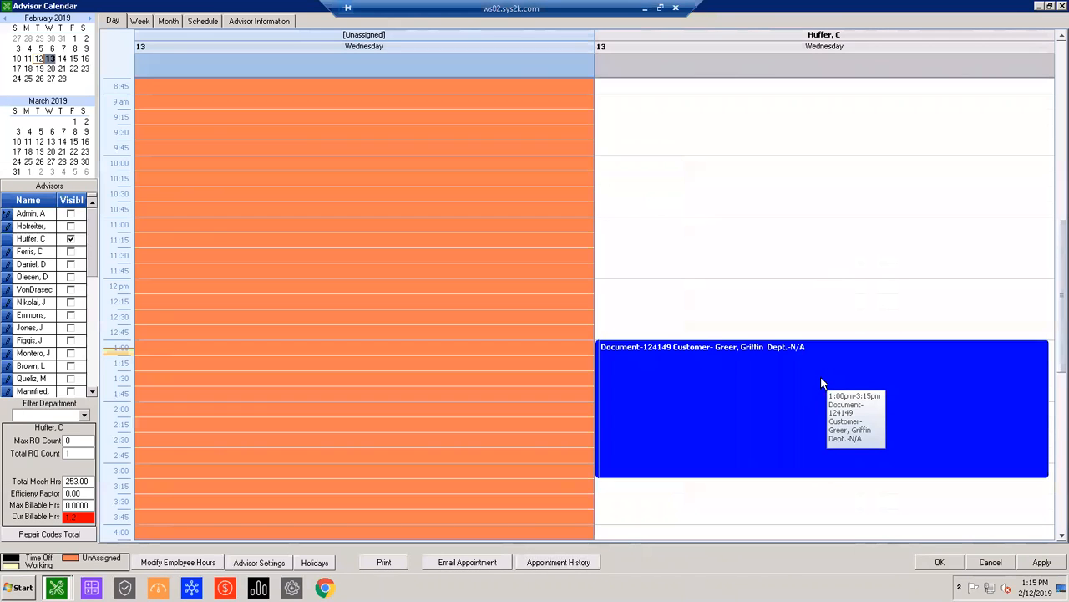
click(673, 433)
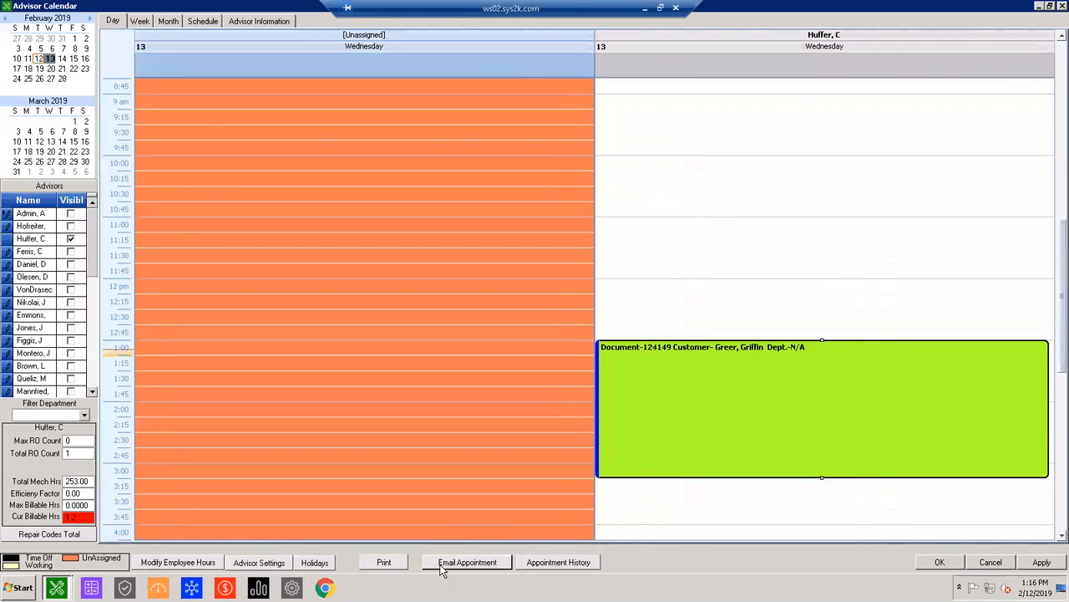
right_click(664, 451)
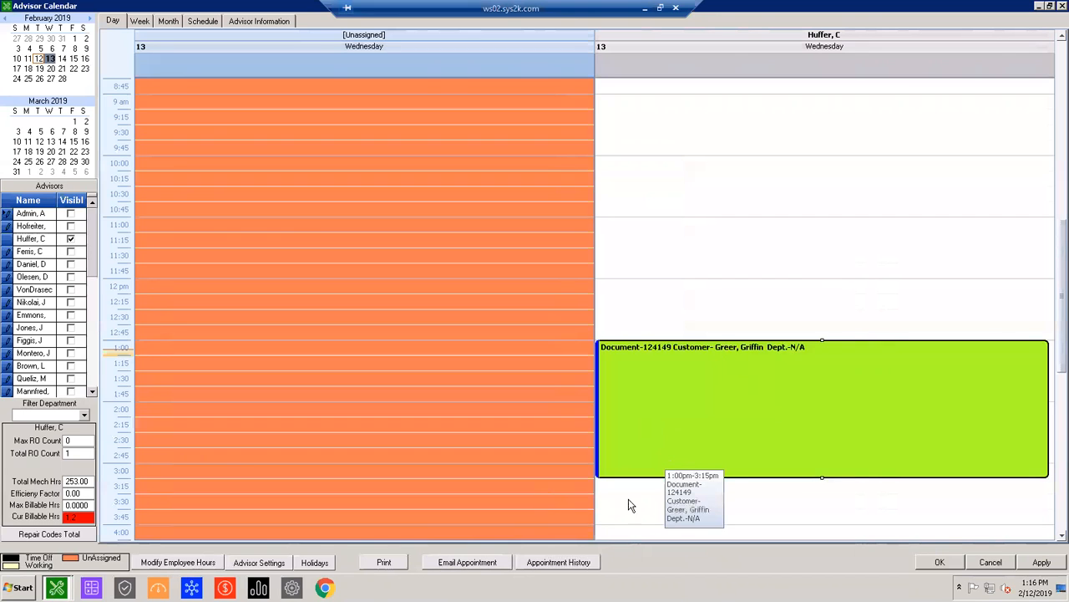
click(496, 564)
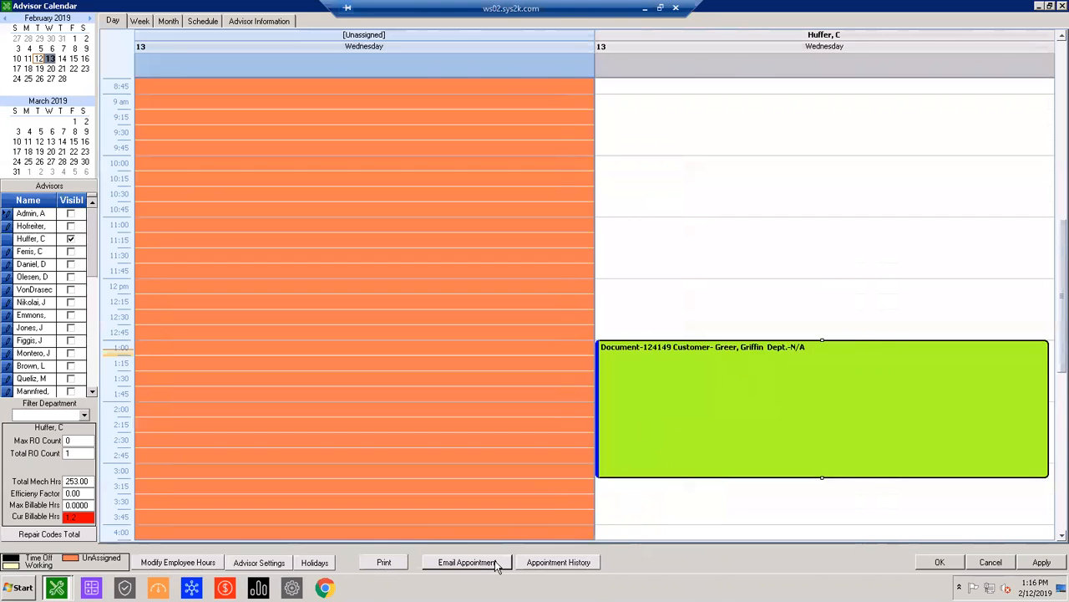
click(920, 264)
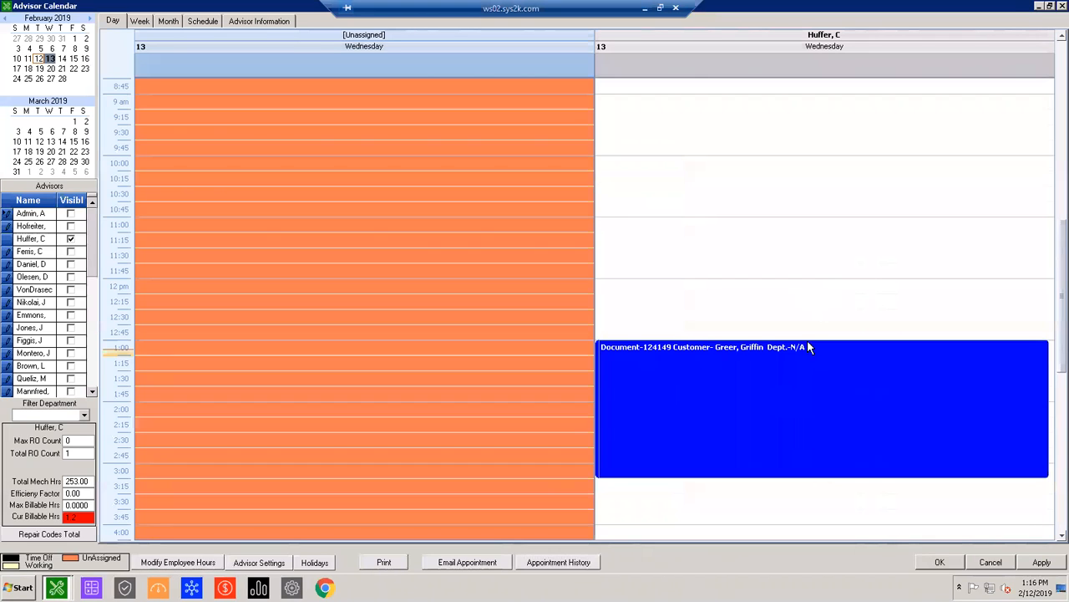
click(792, 380)
scroll(793, 381, up, 1)
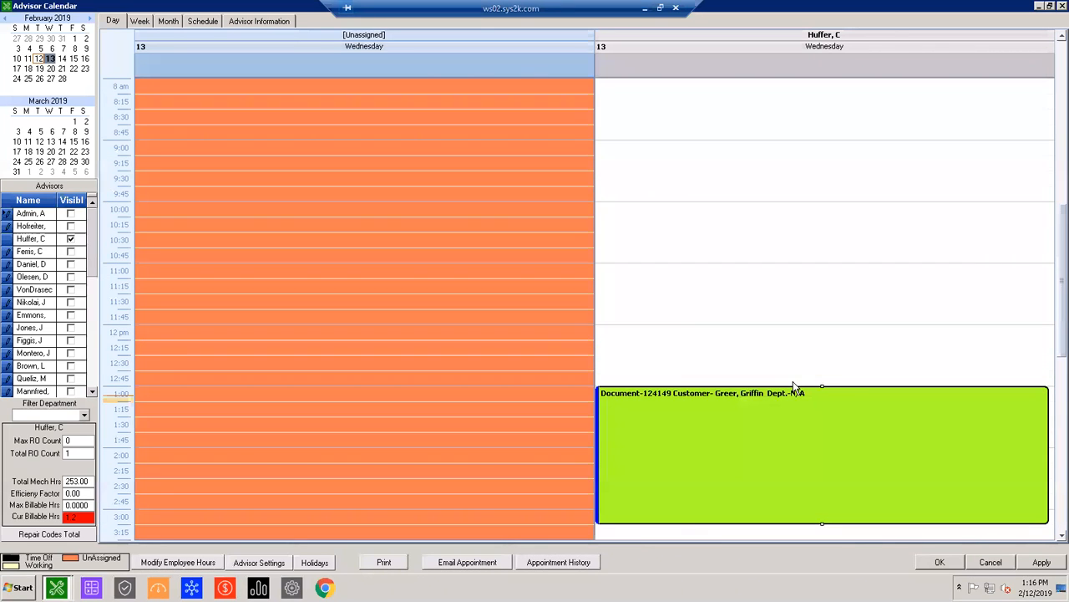
click(830, 351)
mouse_move(725, 428)
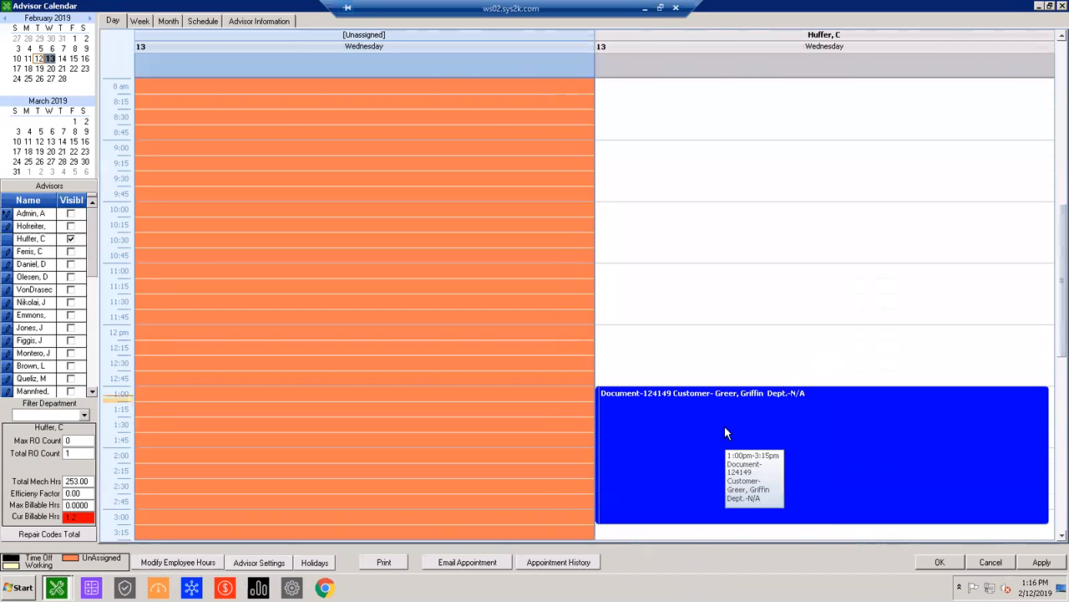
Step: Look over the February 13 schedule once more, and accept and close the advisor calendar
scroll(697, 432, up, 6)
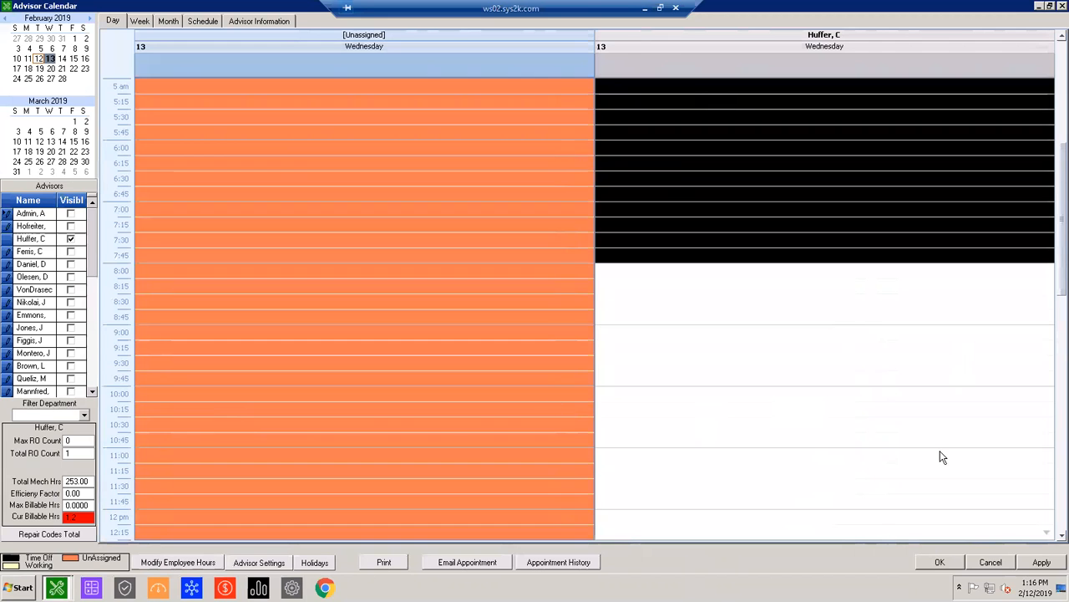
scroll(939, 458, down, 3)
click(939, 560)
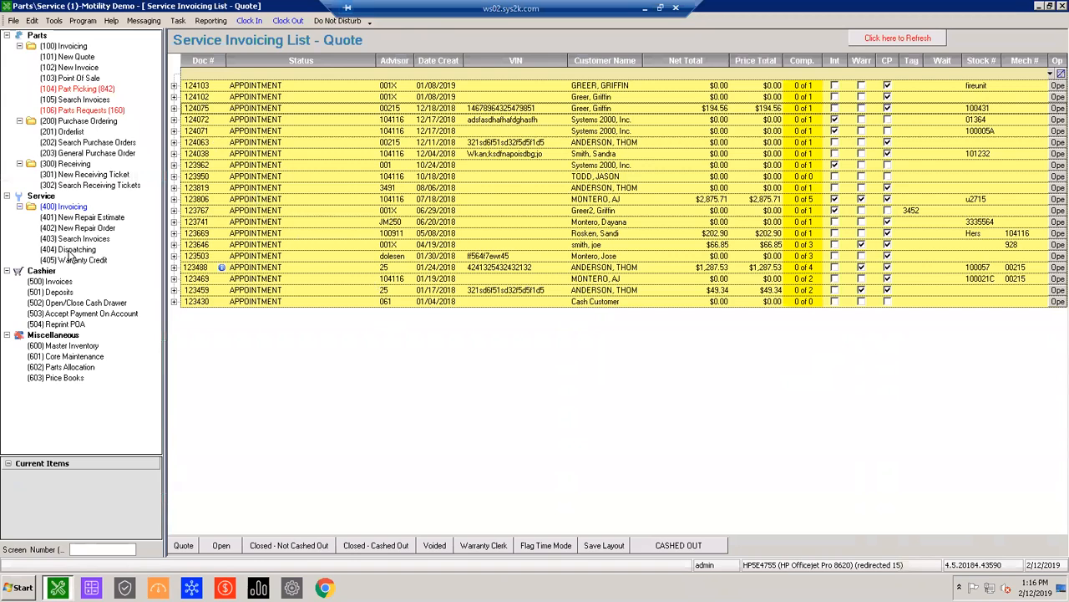
Step: Reopen the advisor calendar, look at the 1:00 PM appointment on February 13, 2019, and close the calendar
click(52, 20)
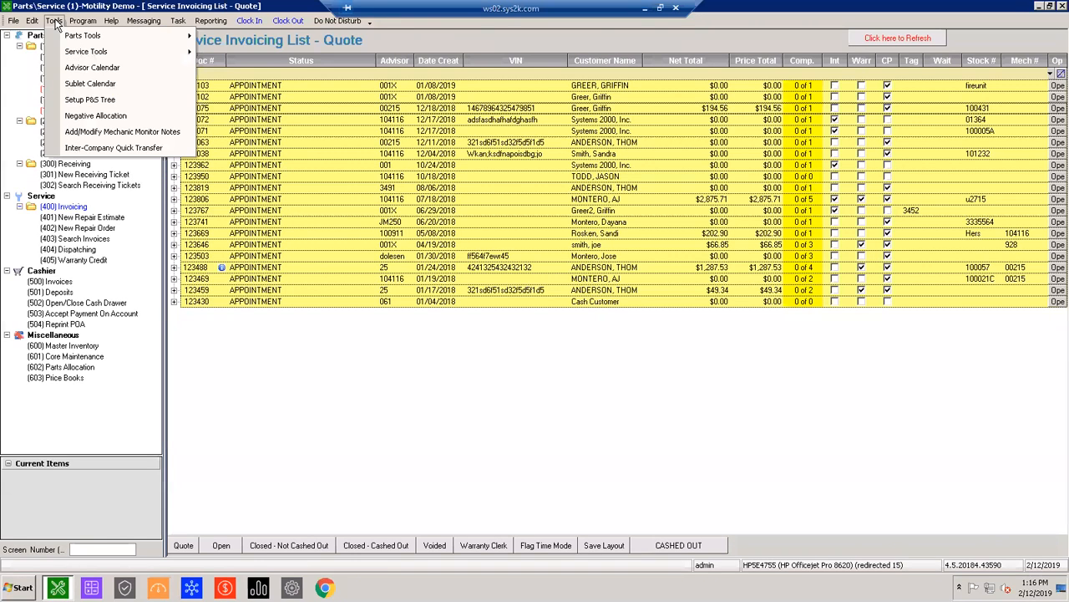
click(118, 71)
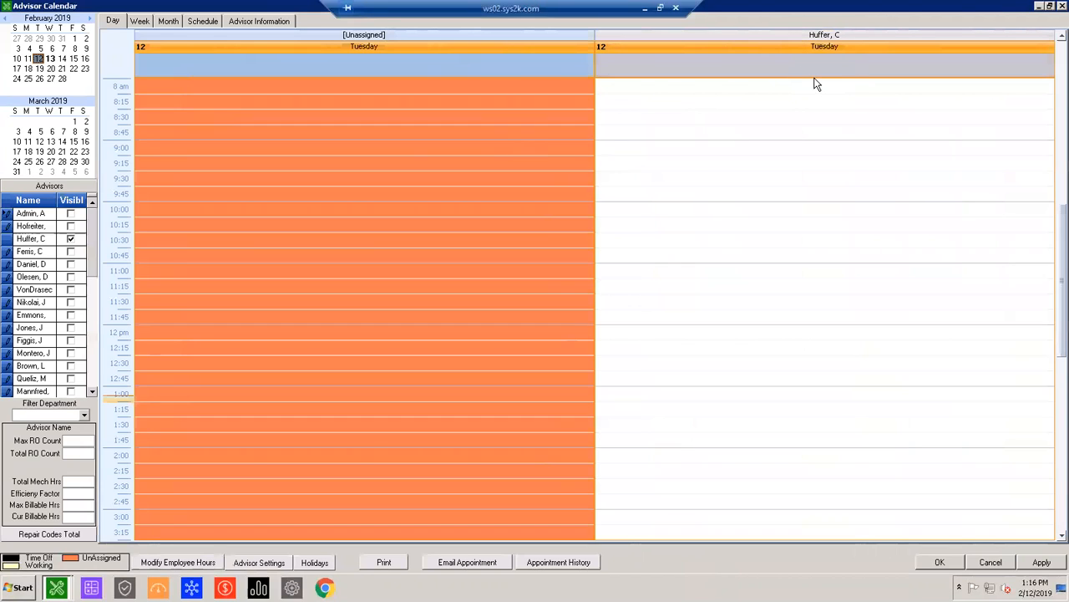
click(50, 59)
click(806, 393)
scroll(844, 326, down, 1)
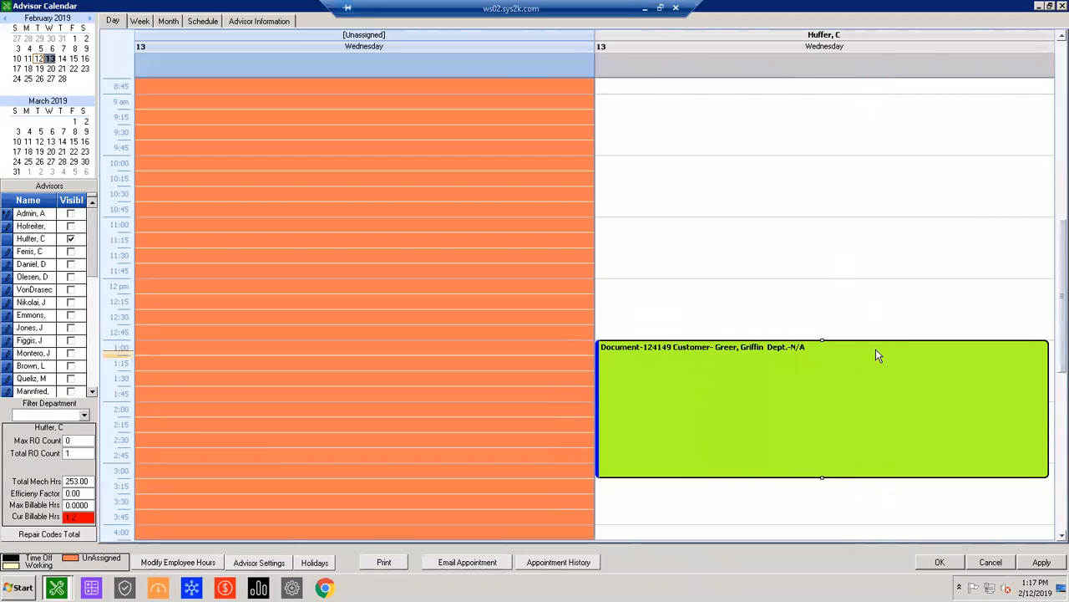
click(1062, 6)
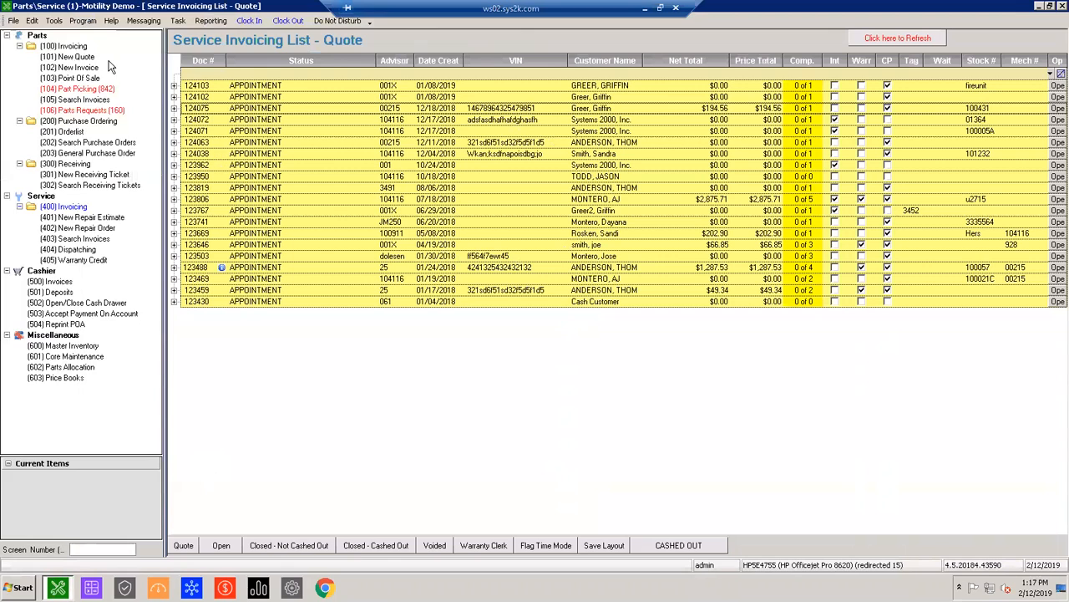
click(53, 23)
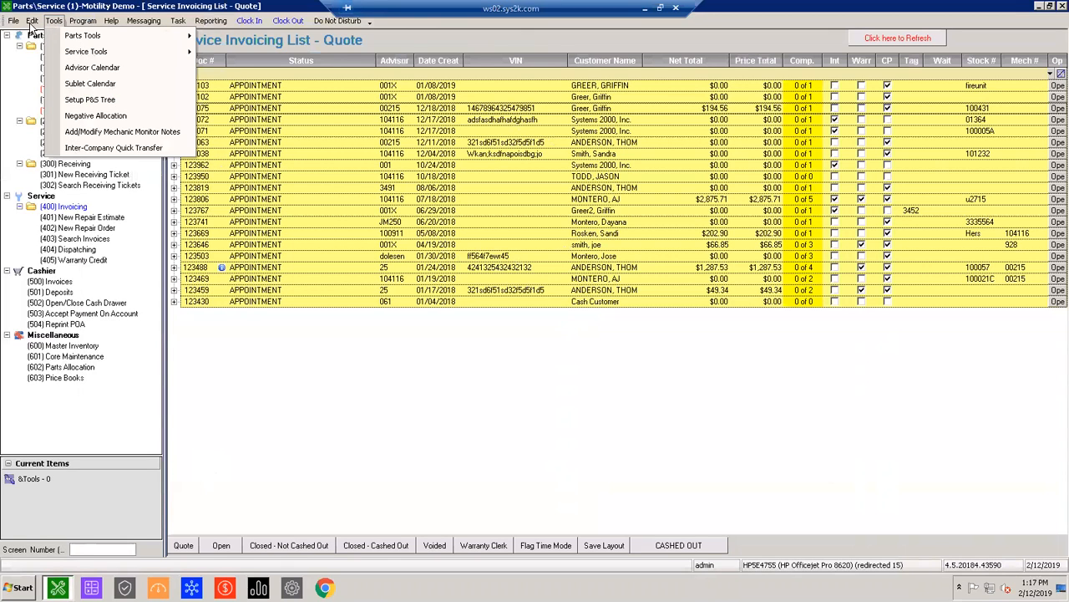
click(32, 23)
mouse_move(40, 36)
click(54, 25)
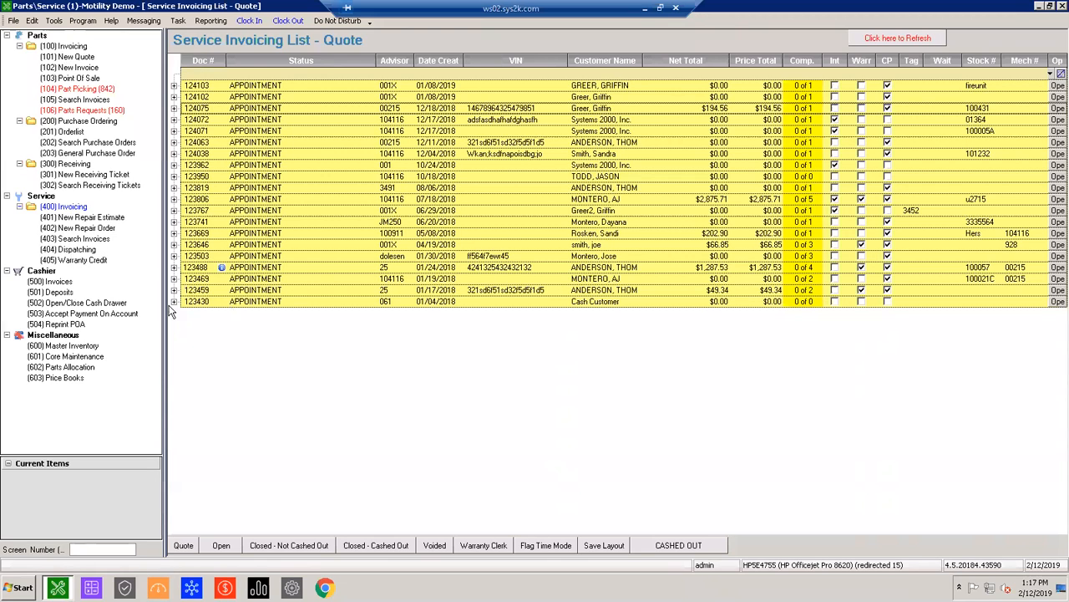
Step: Open the Dispatching calendar and make three more mechanics, listed just above the one already shown, visible in the day view
click(57, 249)
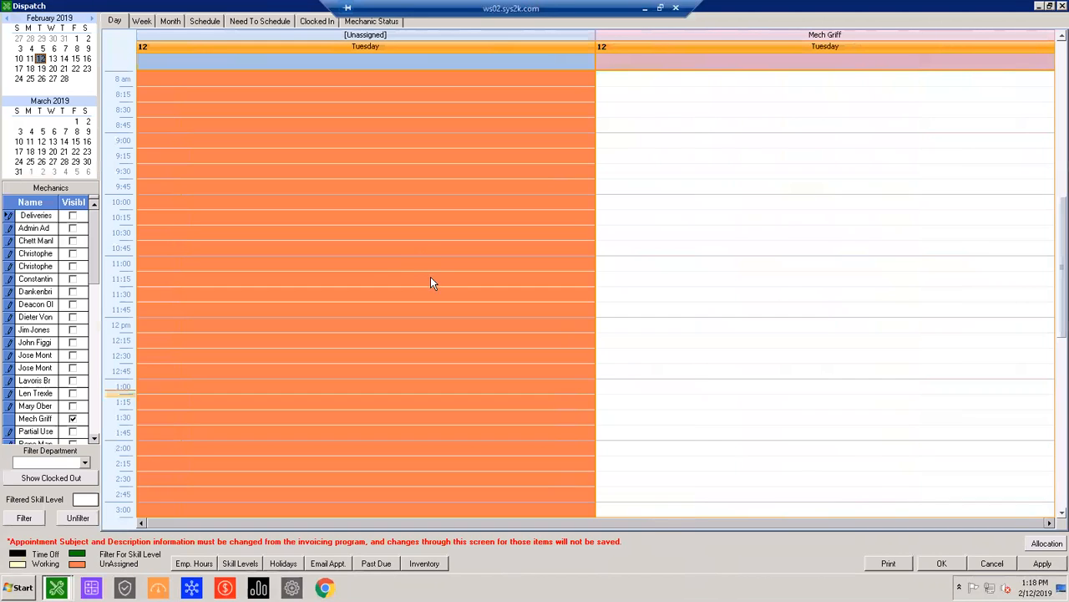
click(855, 279)
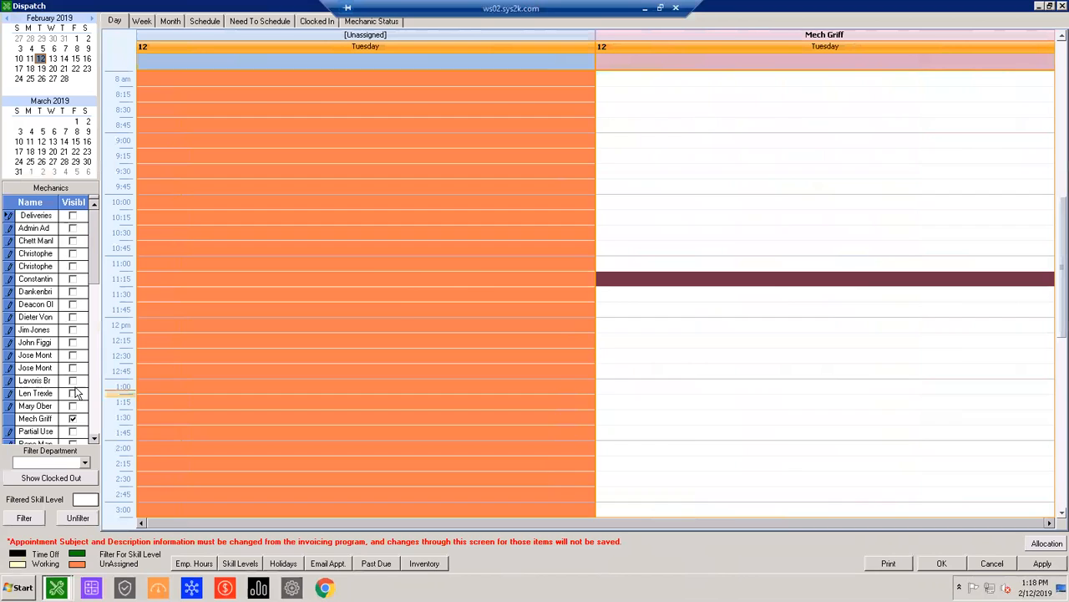
drag(96, 277, 94, 321)
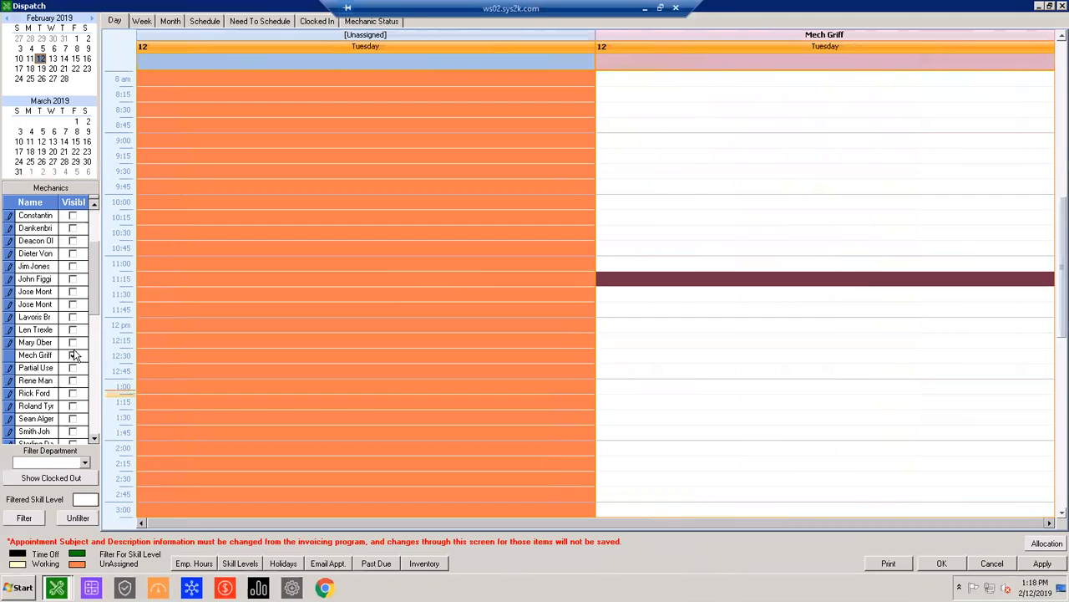
click(72, 329)
click(73, 317)
click(73, 304)
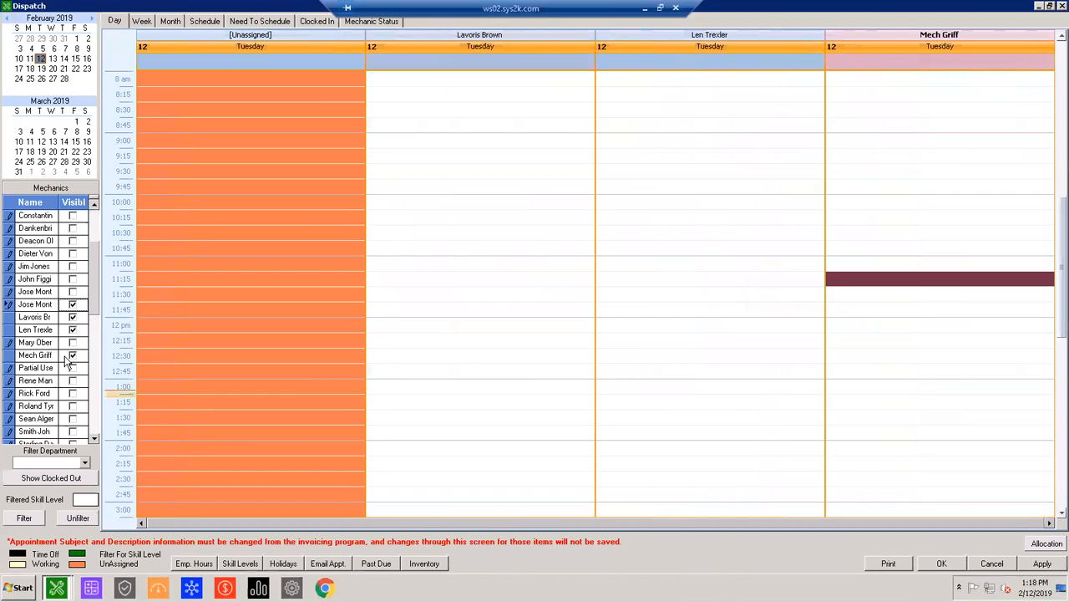
Step: Check the visible mechanics' morning time off on February 12, and extend the dispatch calendar to February 12 through 15, 2019
click(626, 374)
scroll(462, 134, up, 2)
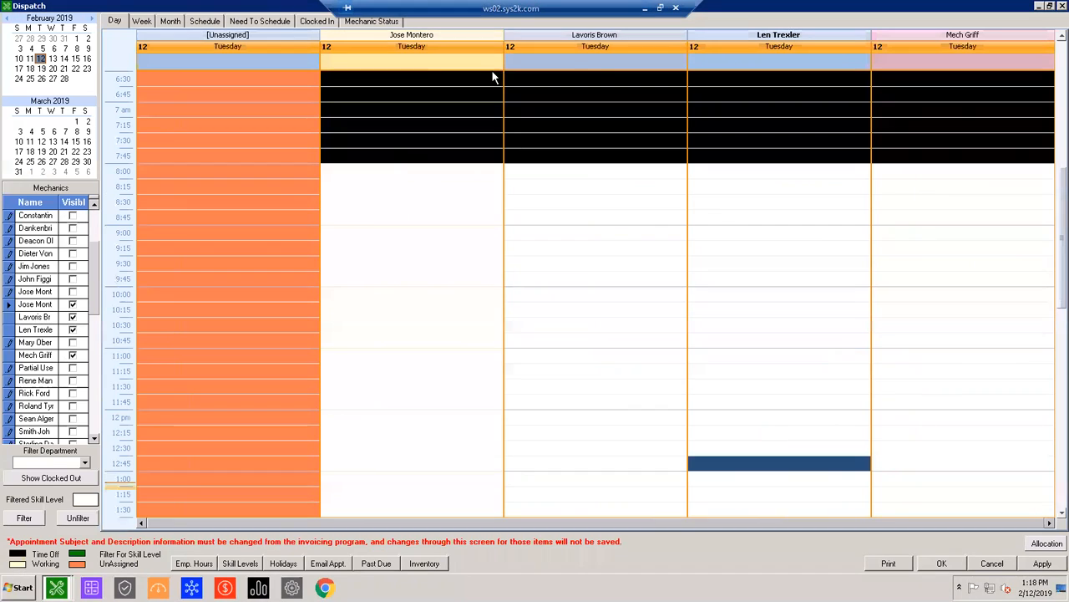
scroll(854, 271, up, 3)
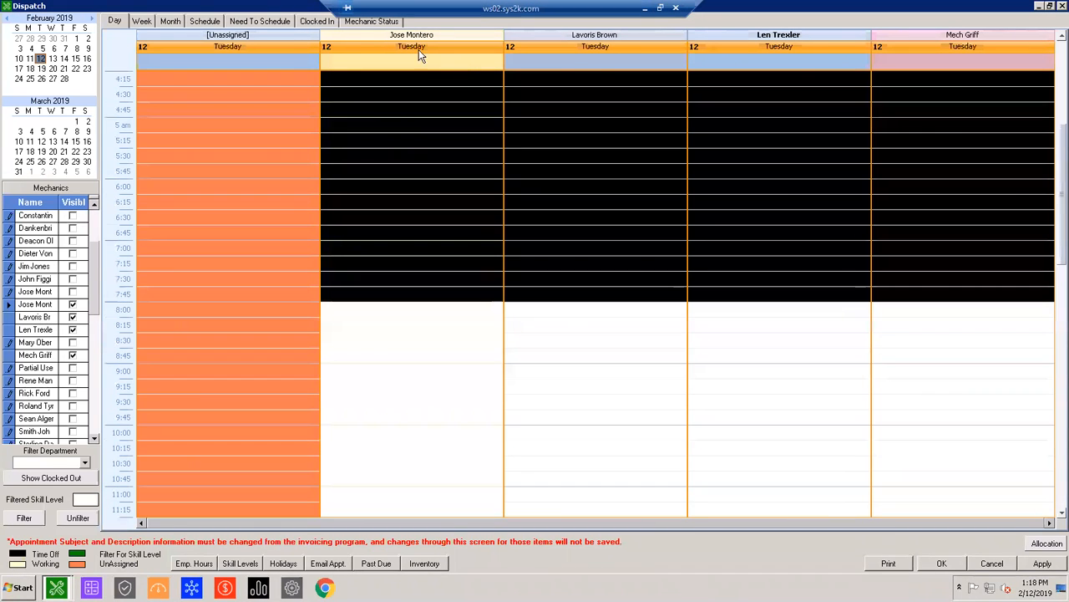
scroll(800, 247, down, 1)
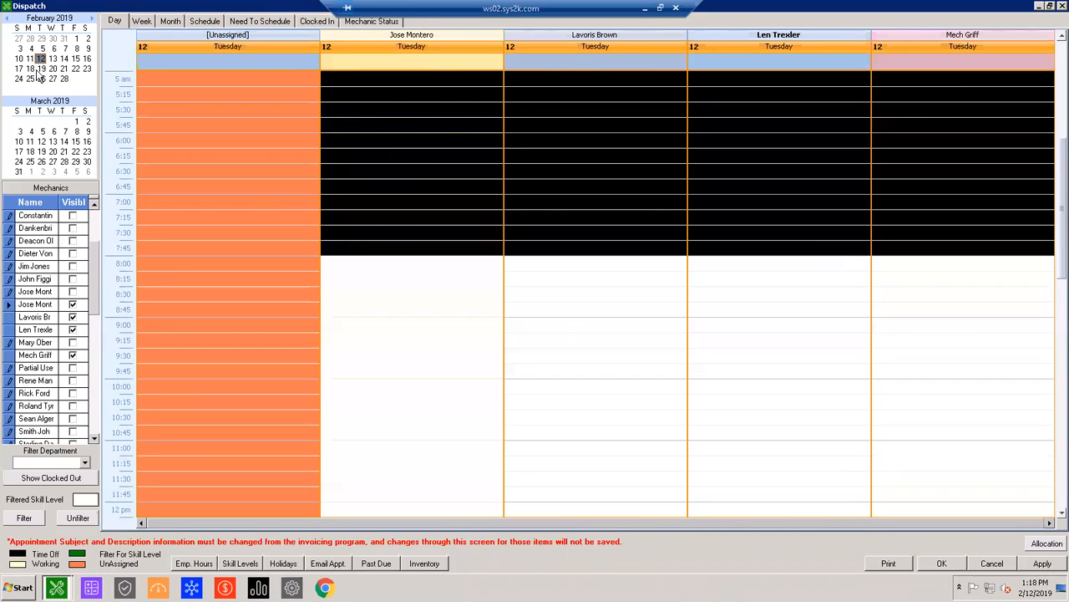
drag(38, 61, 76, 61)
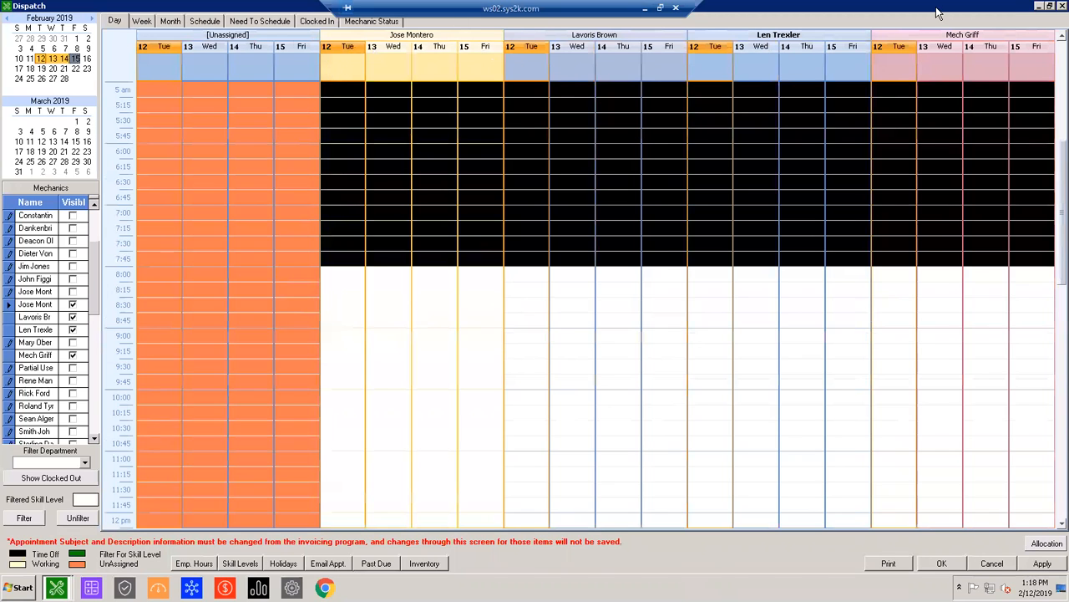
Step: Examine when each visible mechanic's working hours start and end across the four displayed days
click(539, 396)
scroll(540, 396, down, 3)
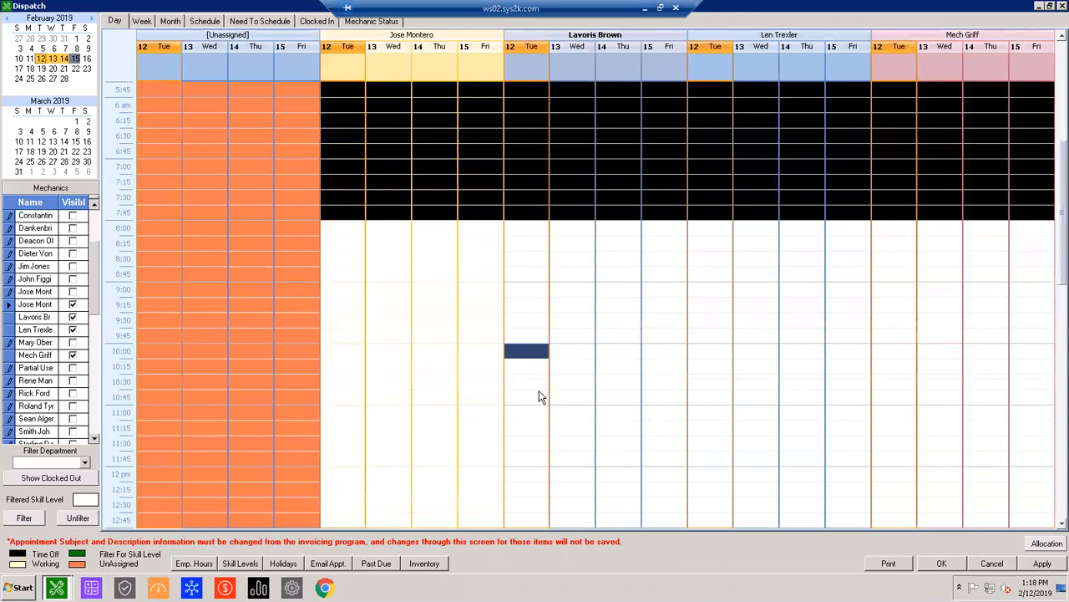
scroll(545, 380, down, 3)
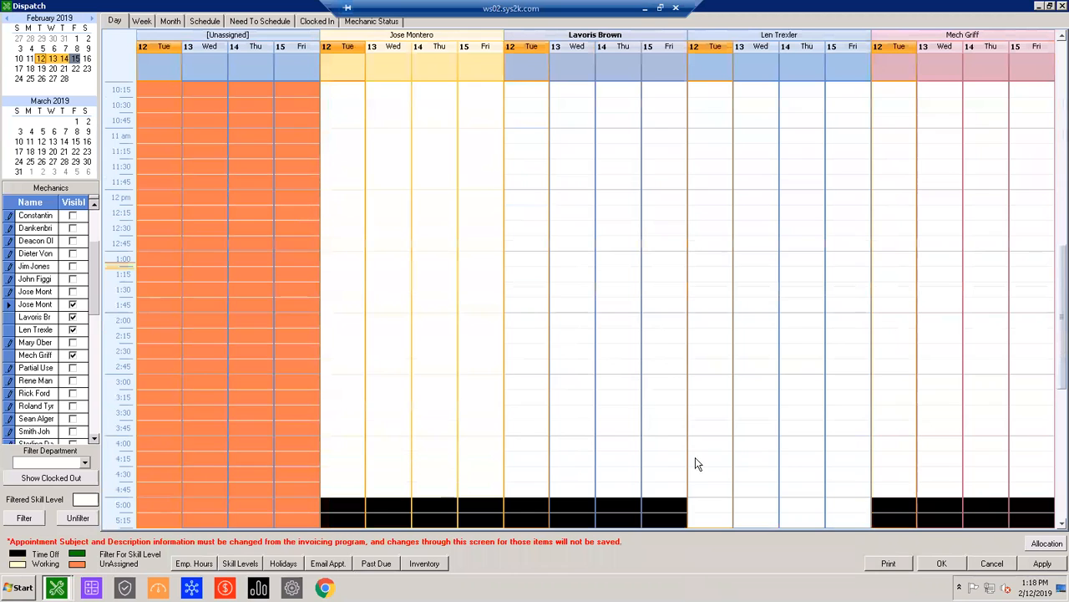
scroll(656, 418, down, 4)
scroll(674, 410, up, 10)
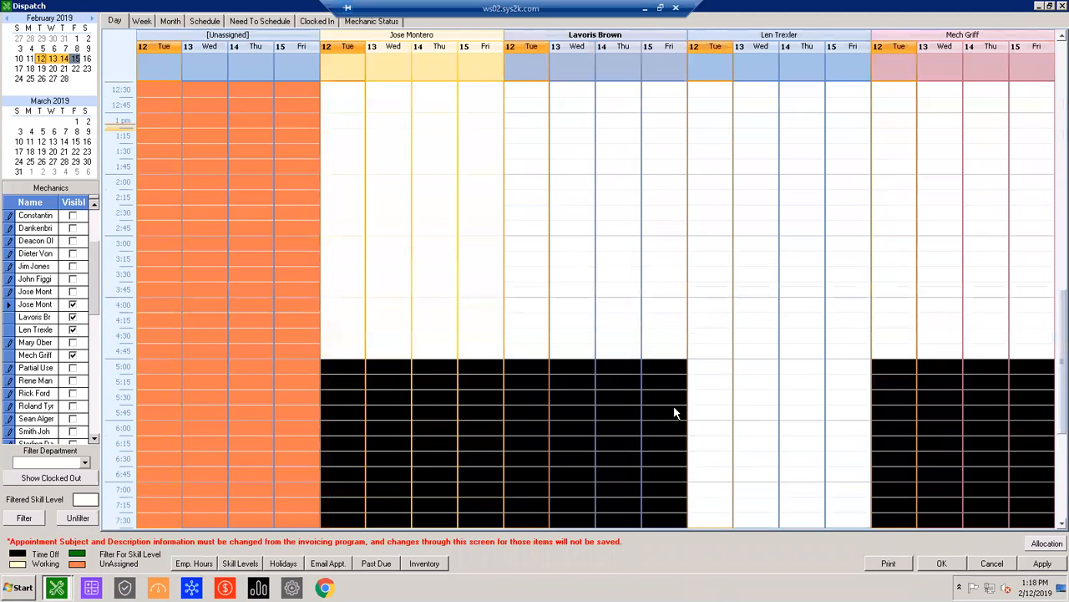
scroll(675, 412, up, 4)
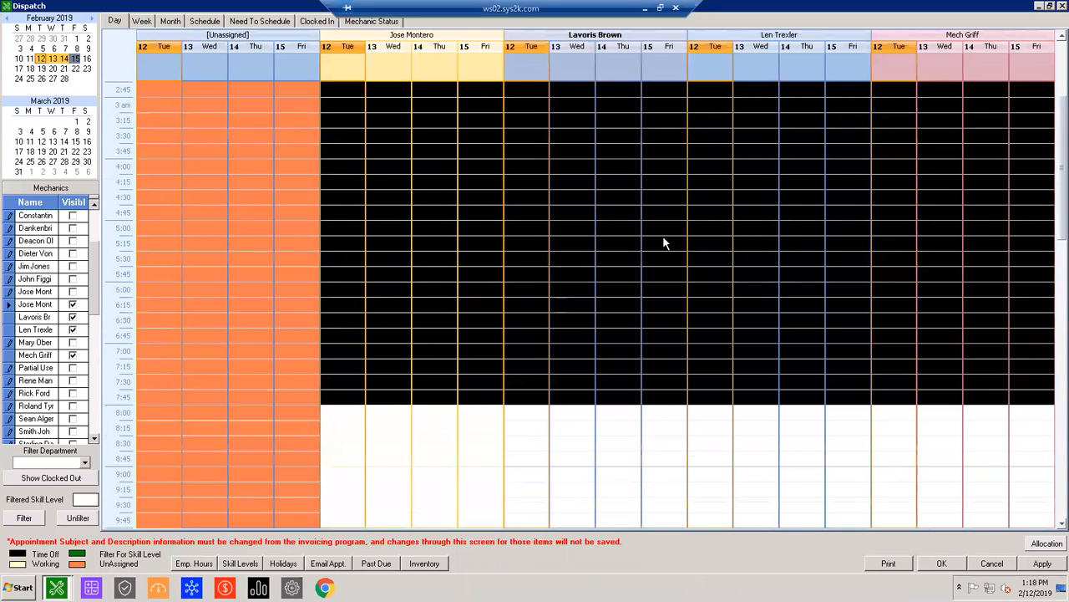
scroll(515, 325, down, 4)
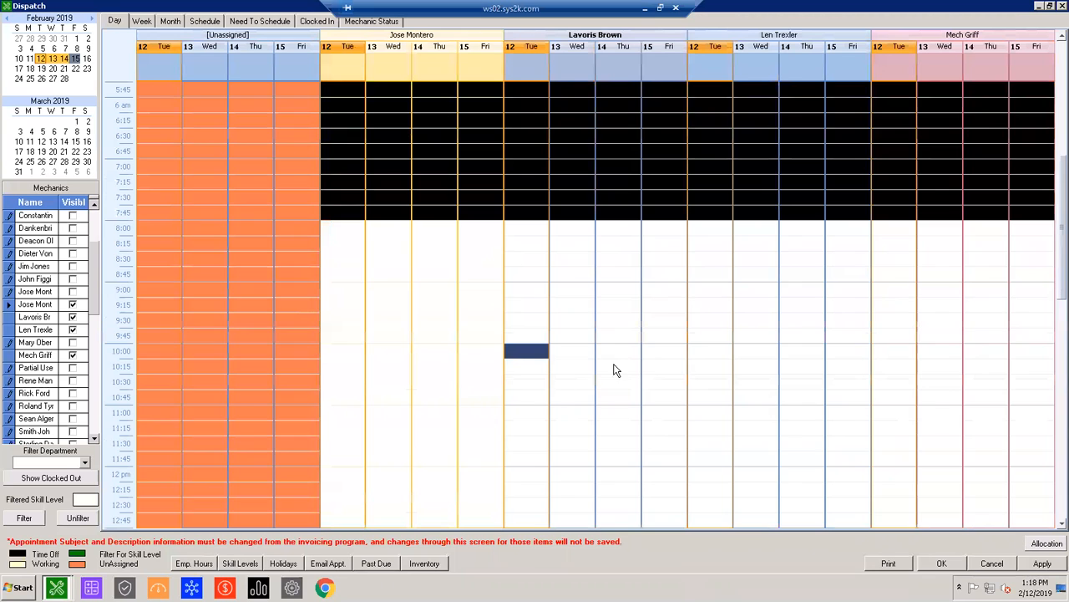
scroll(677, 376, up, 1)
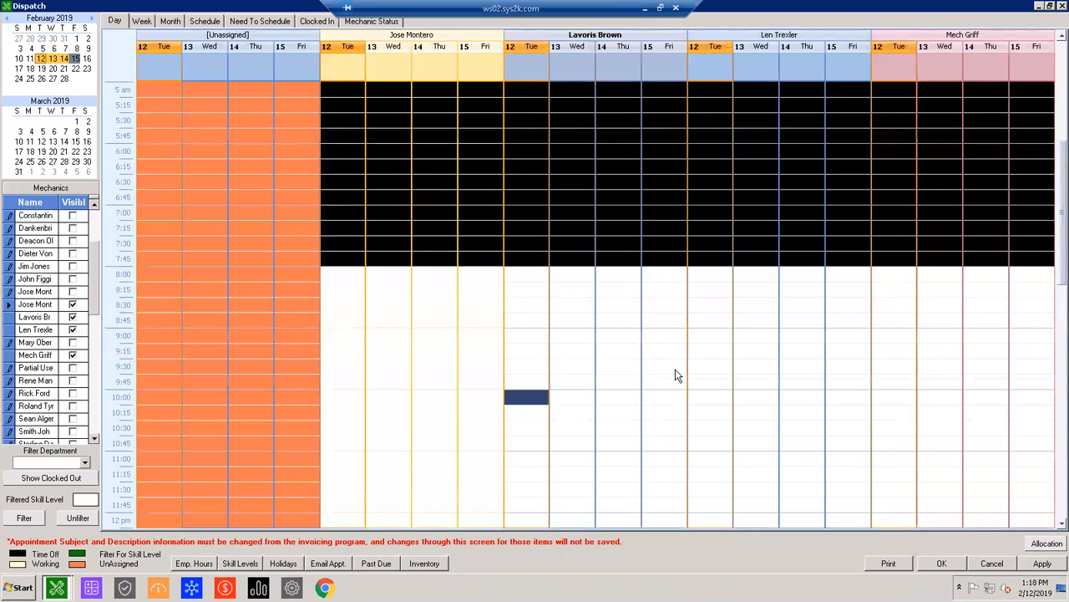
scroll(676, 372, up, 1)
click(676, 368)
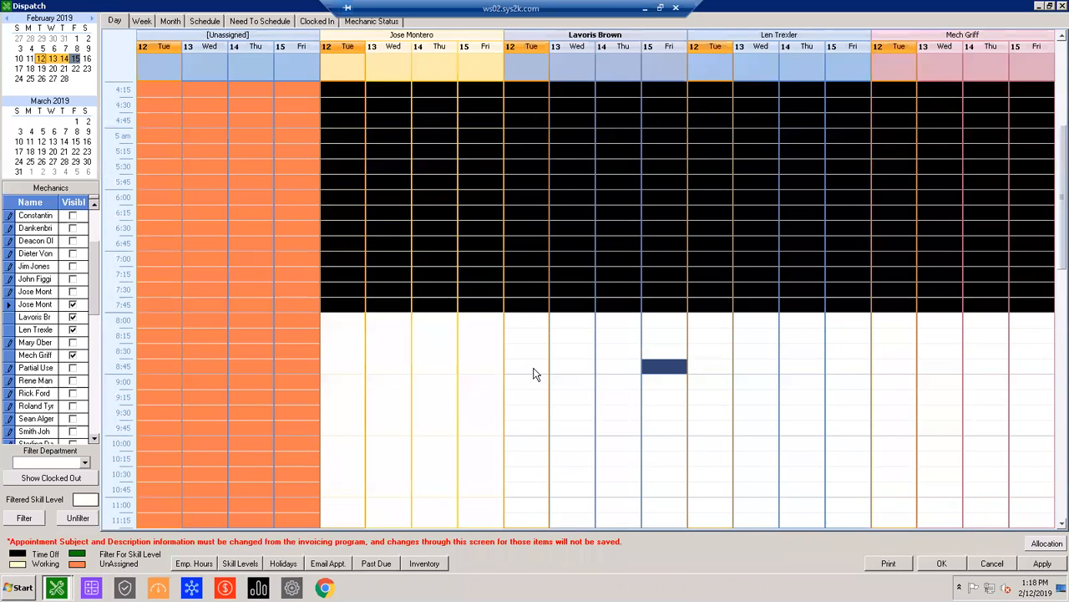
Step: View the dispatch calendar by week and by month, and sort the Schedule list by Start Date, newest first
click(153, 25)
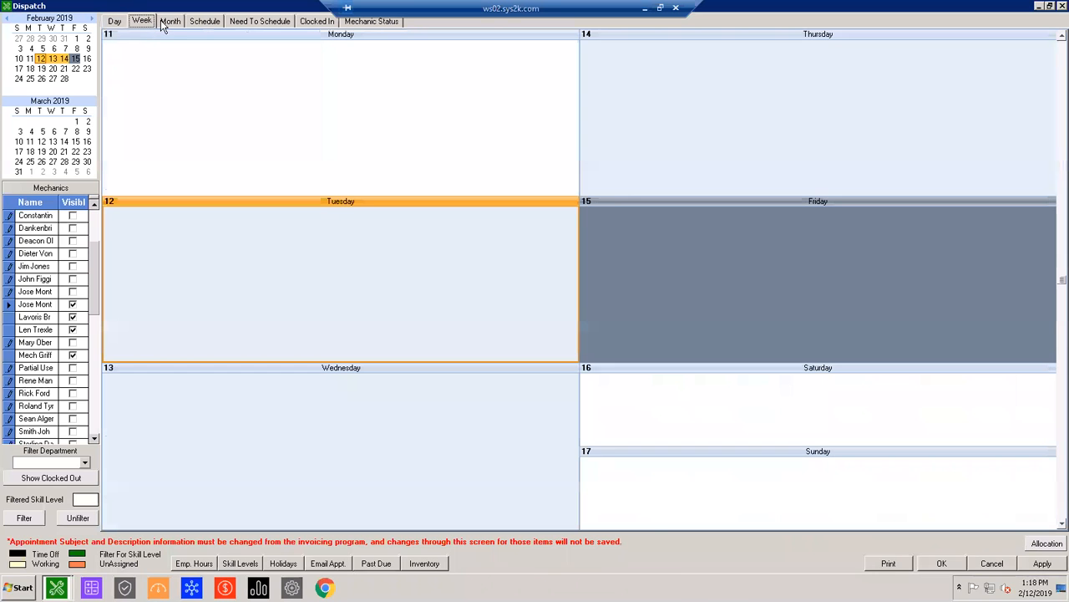
click(165, 25)
click(216, 23)
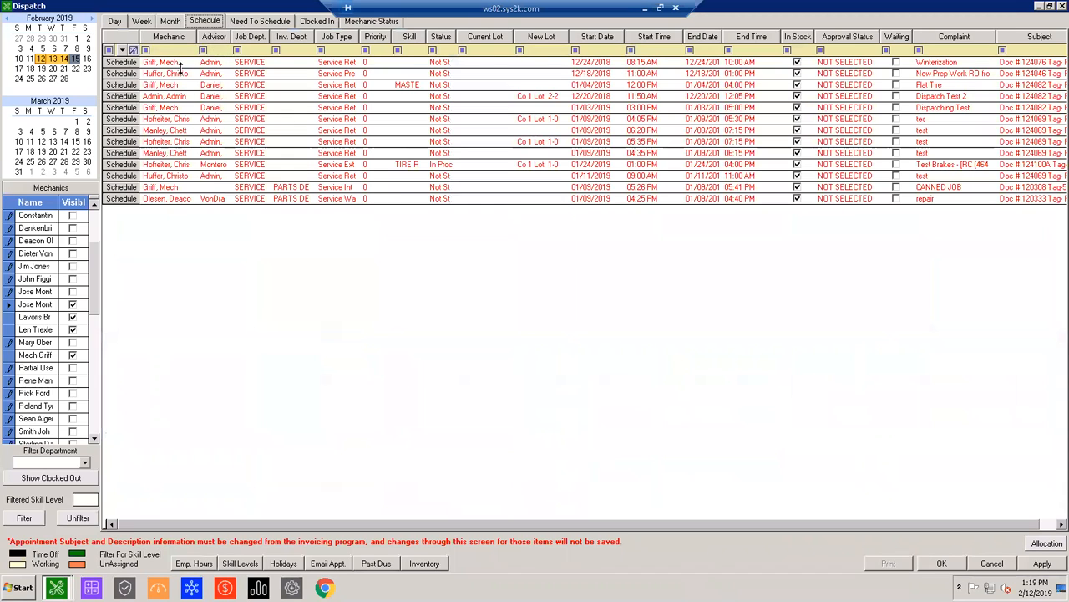
click(606, 38)
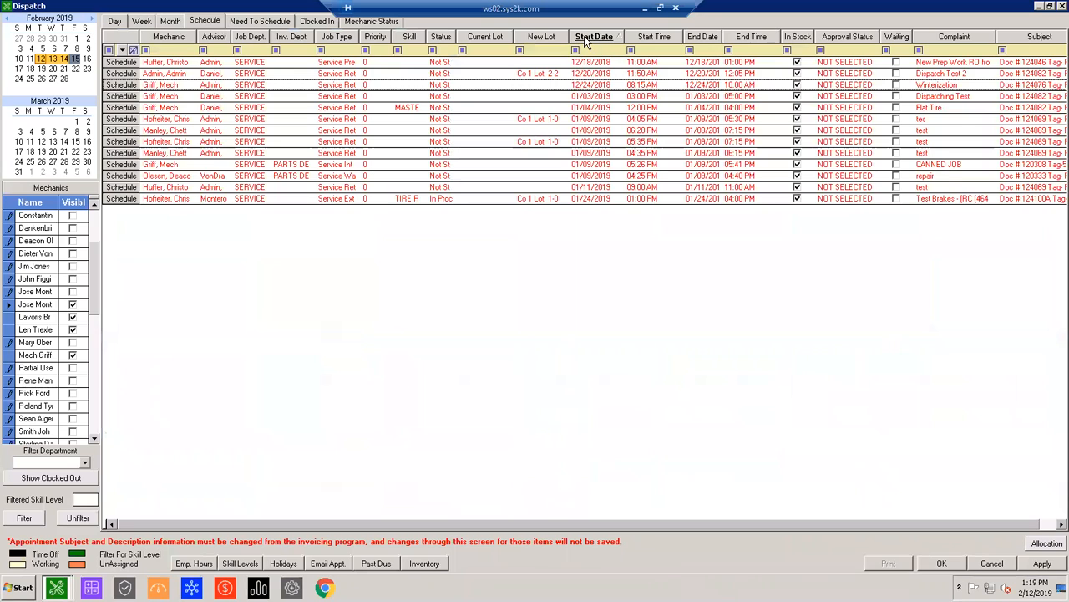
click(589, 38)
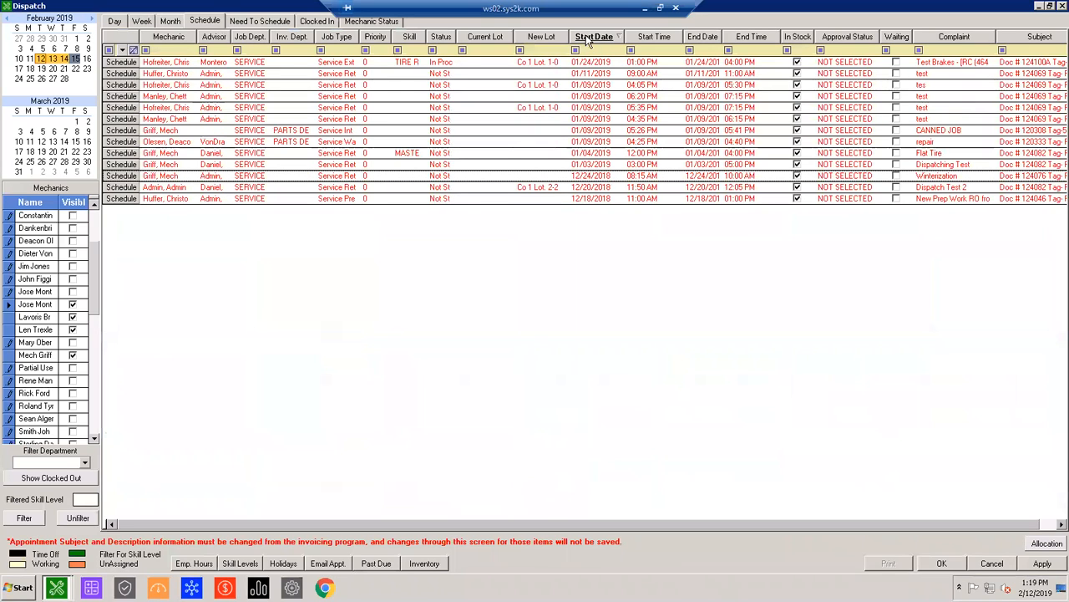
Step: Compare the Need To Schedule list with the Schedule list, and sort the Need To Schedule repairs by Date Time In, newest first
click(257, 22)
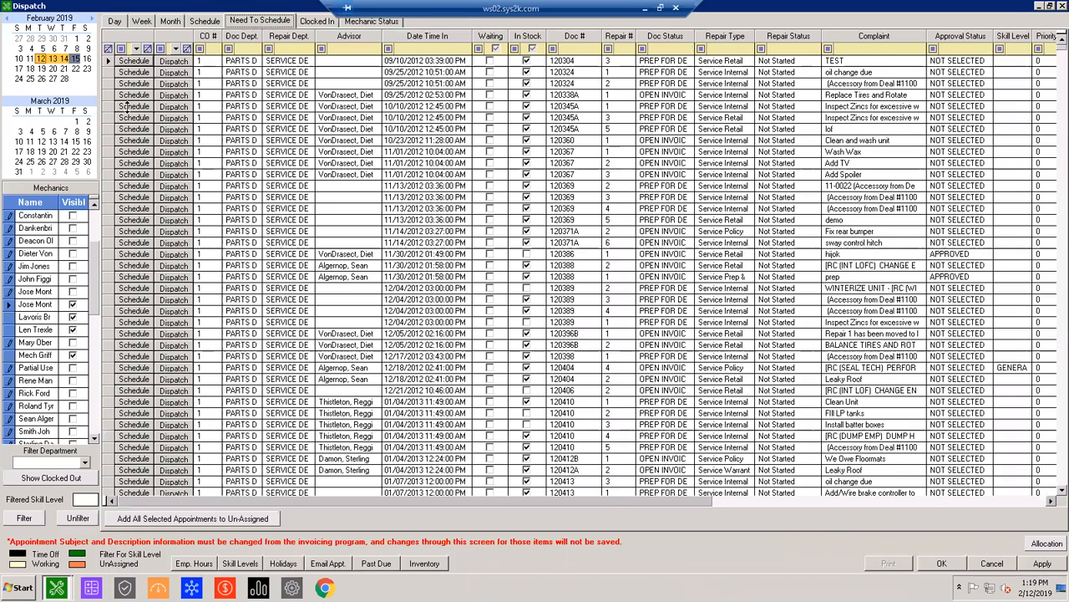
click(214, 27)
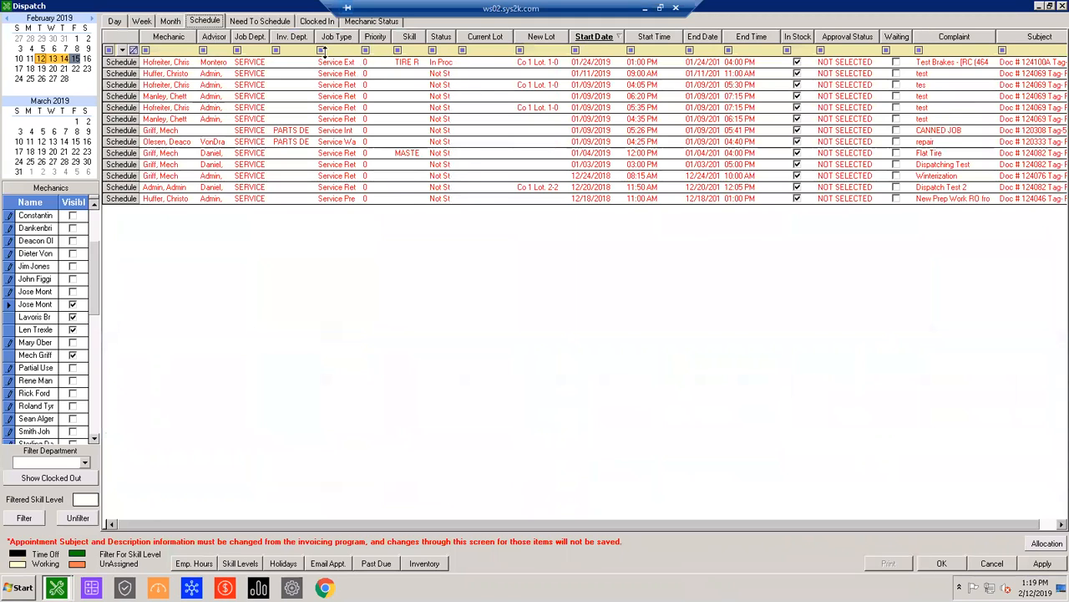
click(262, 22)
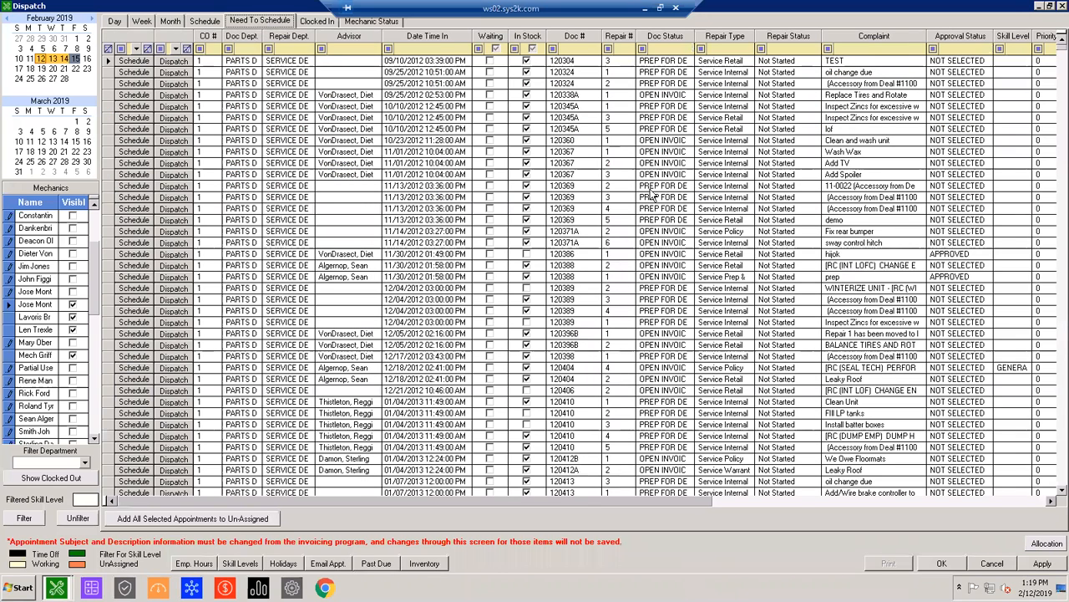
click(424, 39)
click(424, 38)
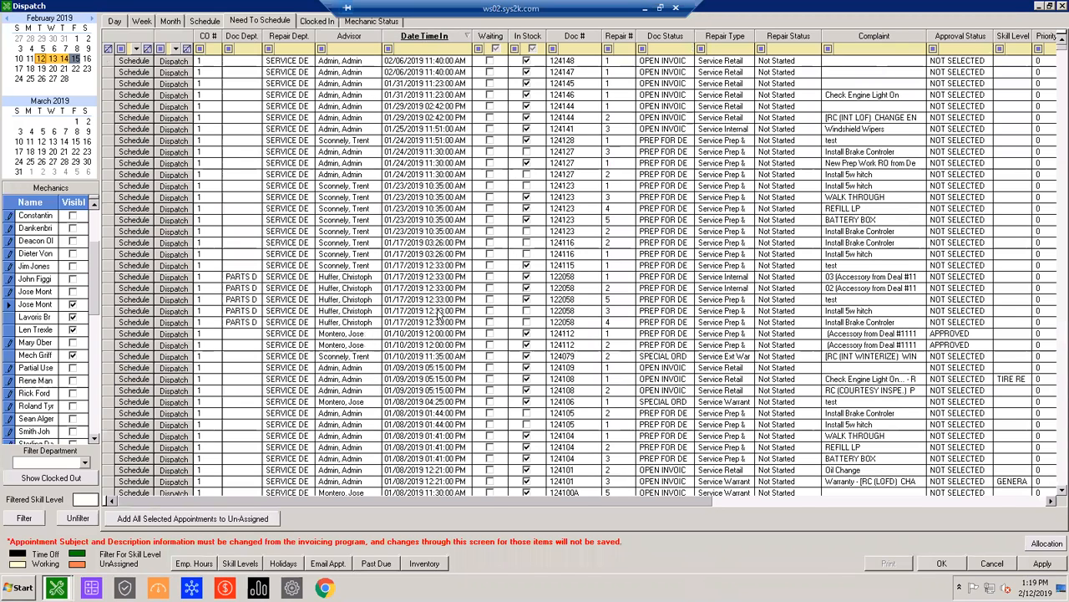
Step: Look through the repairs that still need scheduling, return to the newest entries, and select the most recent repair
scroll(438, 309, down, 2)
scroll(439, 313, down, 3)
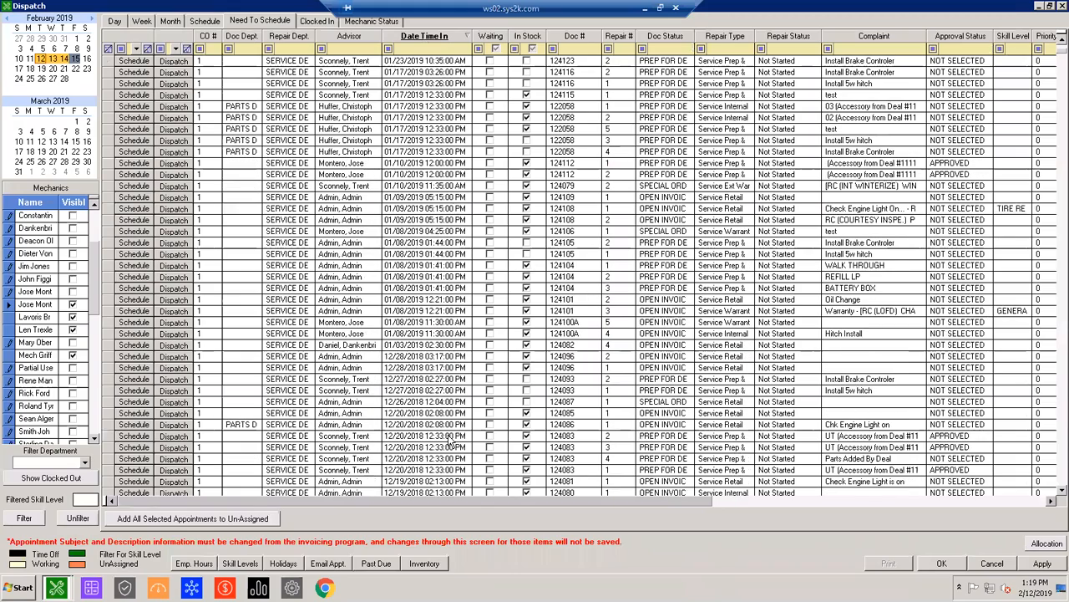
scroll(451, 440, down, 5)
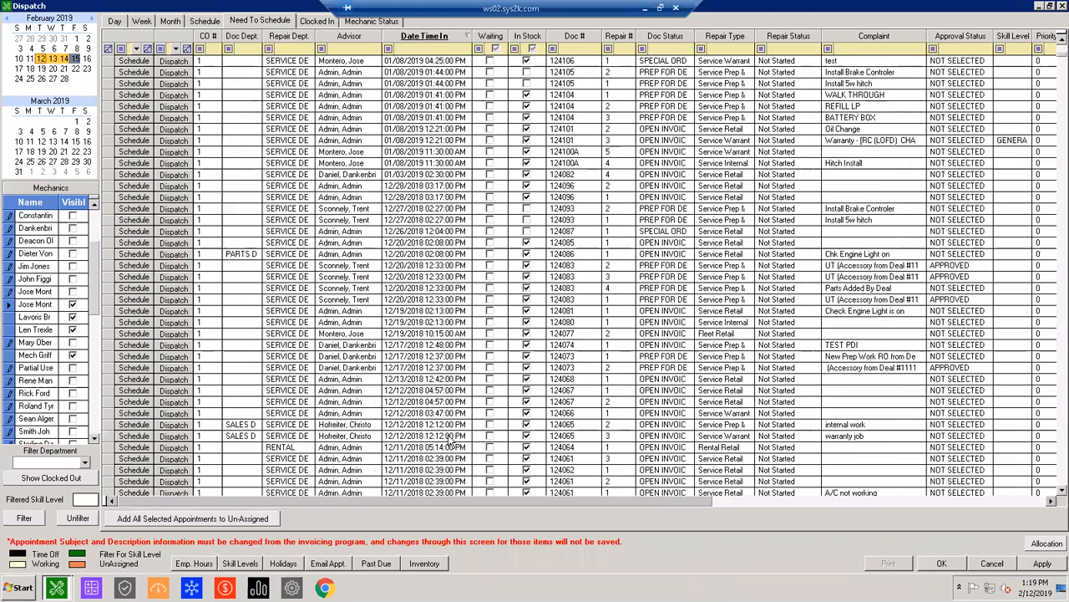
scroll(451, 440, down, 2)
scroll(454, 473, down, 2)
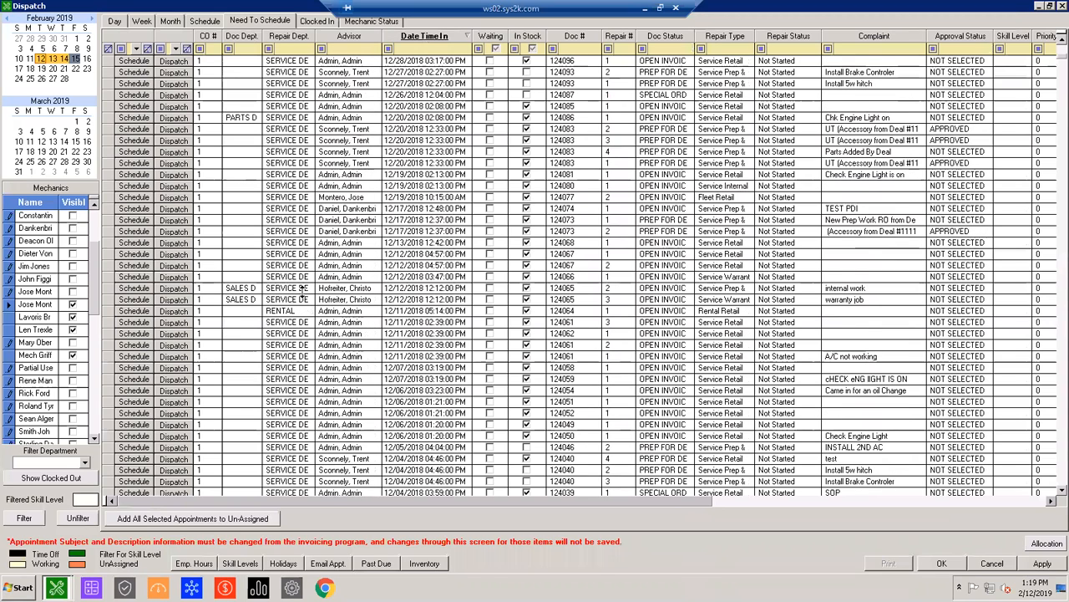
scroll(304, 297, down, 2)
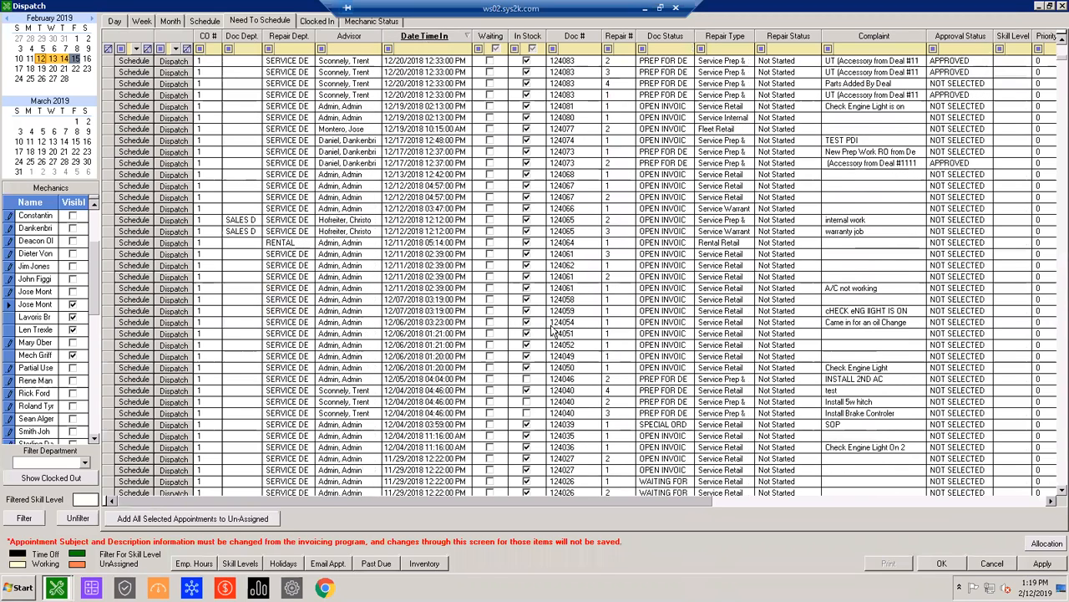
scroll(551, 331, down, 1)
scroll(614, 376, up, 15)
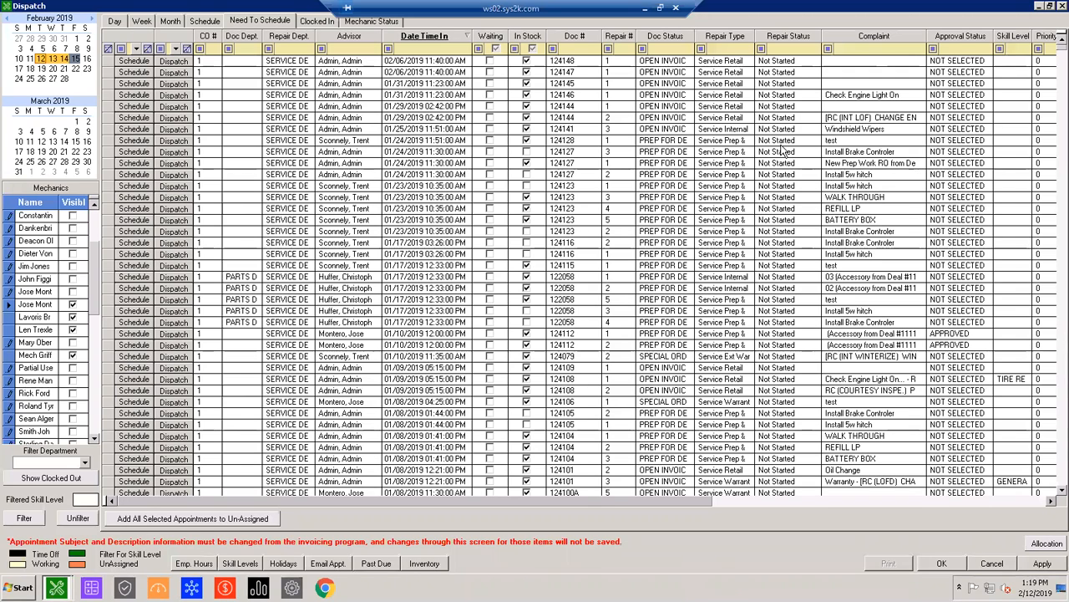
click(434, 61)
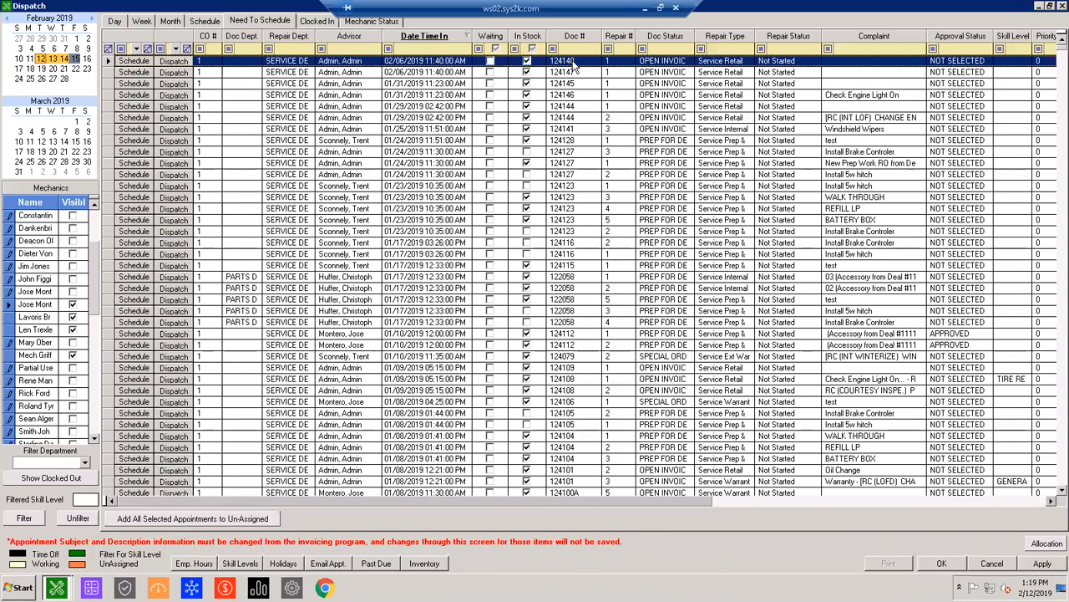
Step: Dispatch the Check Engine Light On repair to the mechanic with the first open appointment matching the department
click(860, 95)
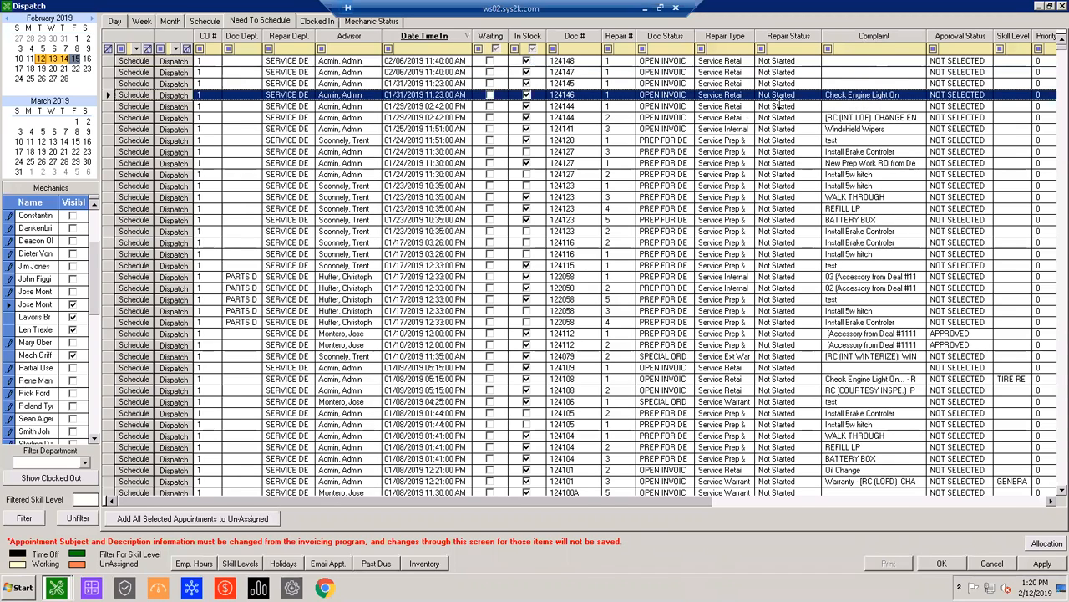
click(173, 97)
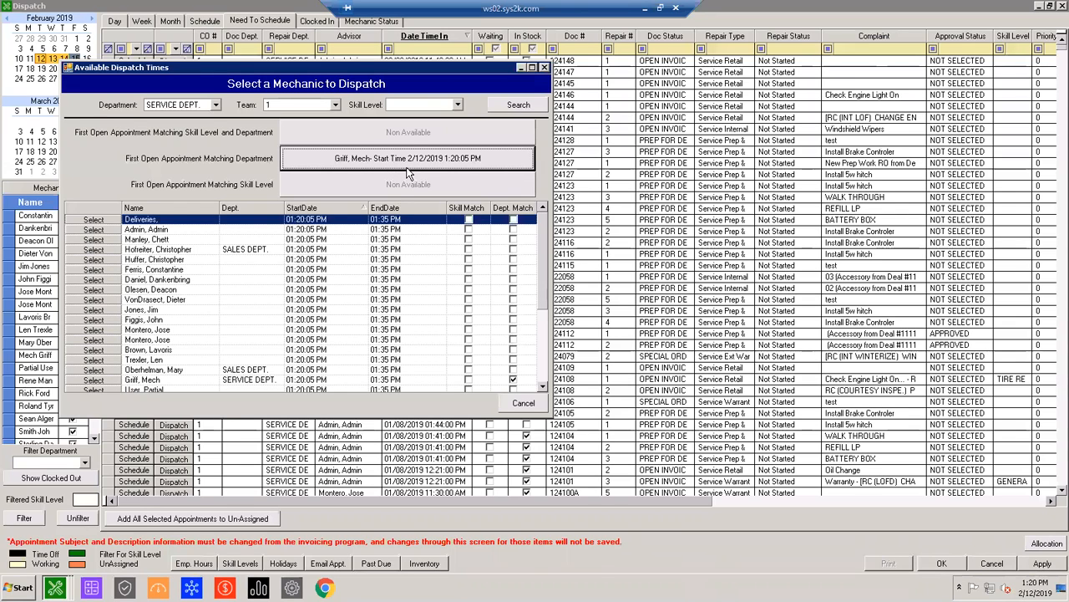
click(372, 161)
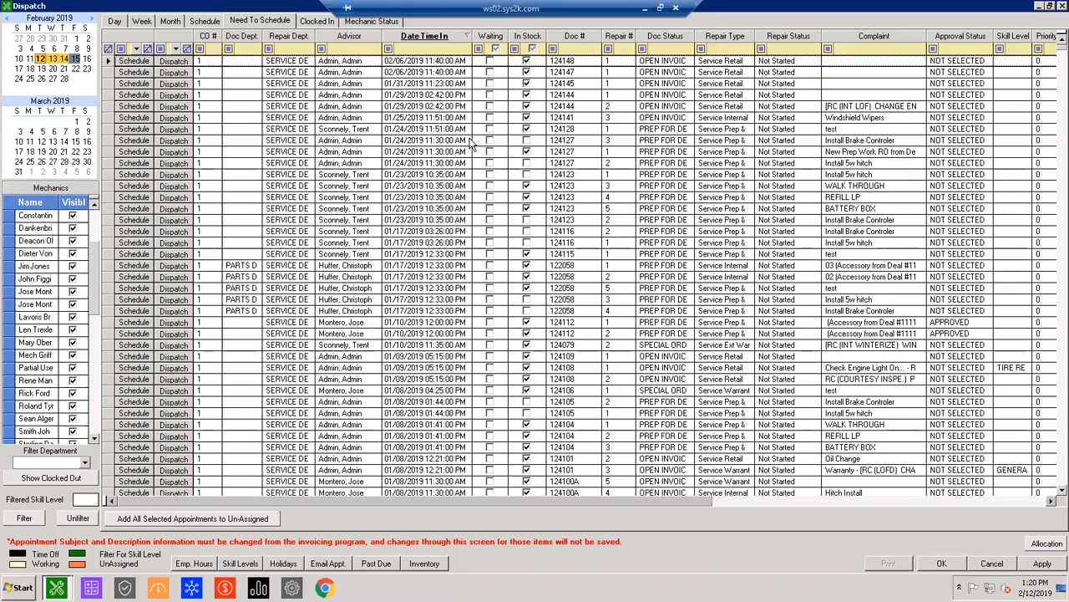
Step: In the day calendar, hide all mechanics from Constantin down except the one given the Check Engine Light On repair, and apply the change
click(122, 26)
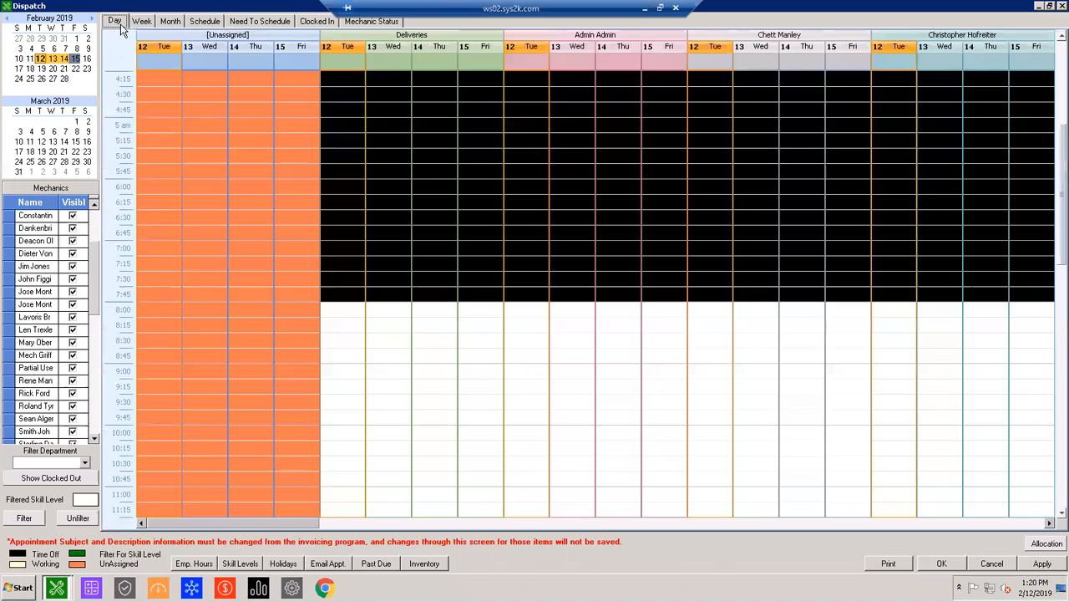
click(543, 374)
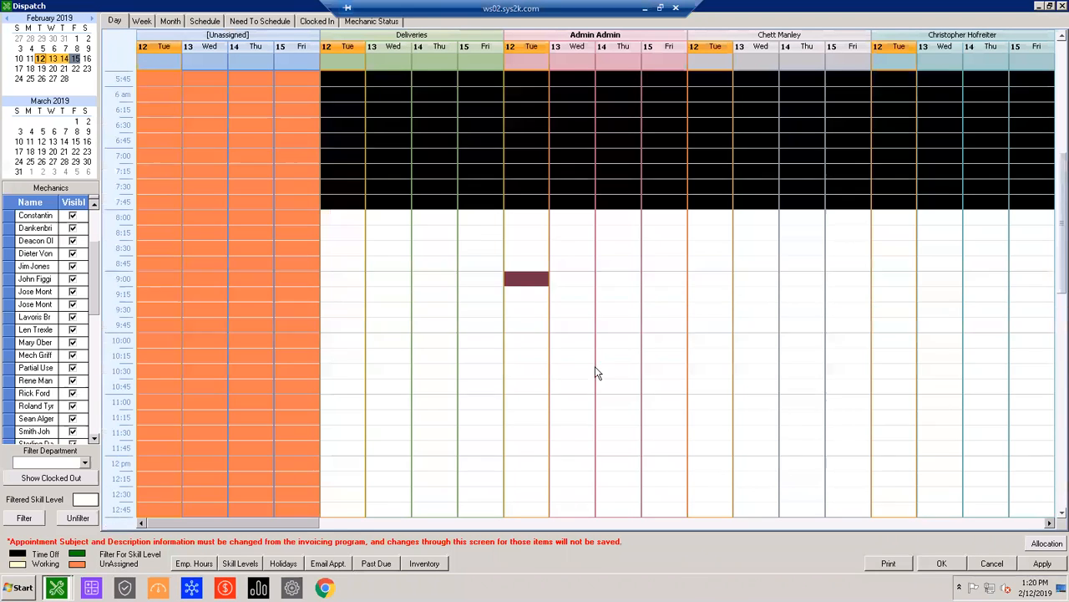
scroll(419, 302, up, 1)
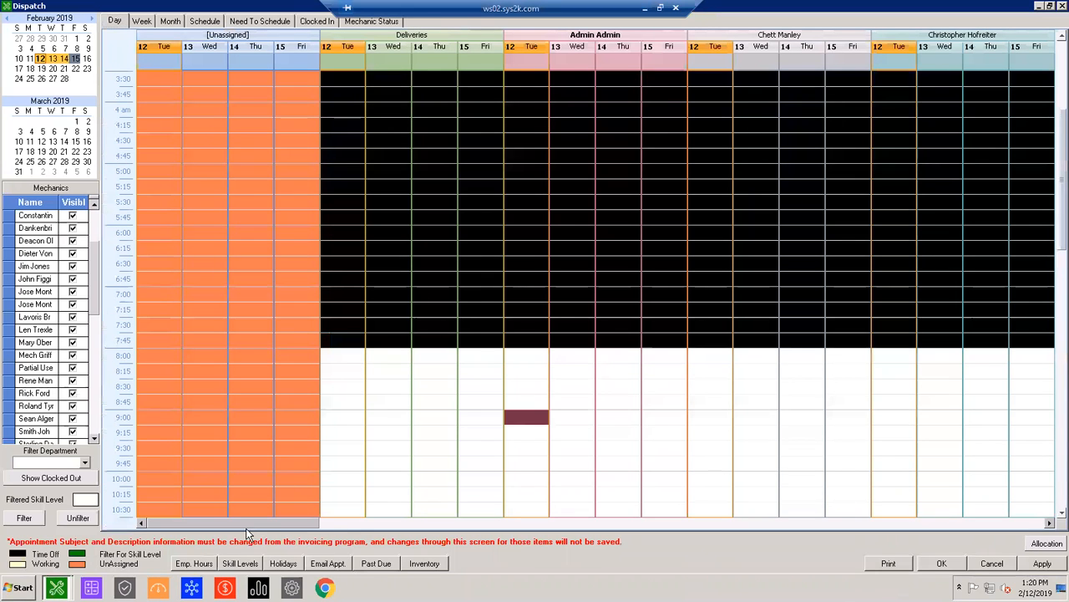
drag(248, 524, 171, 510)
click(72, 215)
click(71, 228)
click(71, 240)
click(71, 253)
click(72, 266)
click(71, 278)
click(72, 290)
click(72, 304)
click(72, 329)
click(72, 342)
click(72, 368)
click(71, 381)
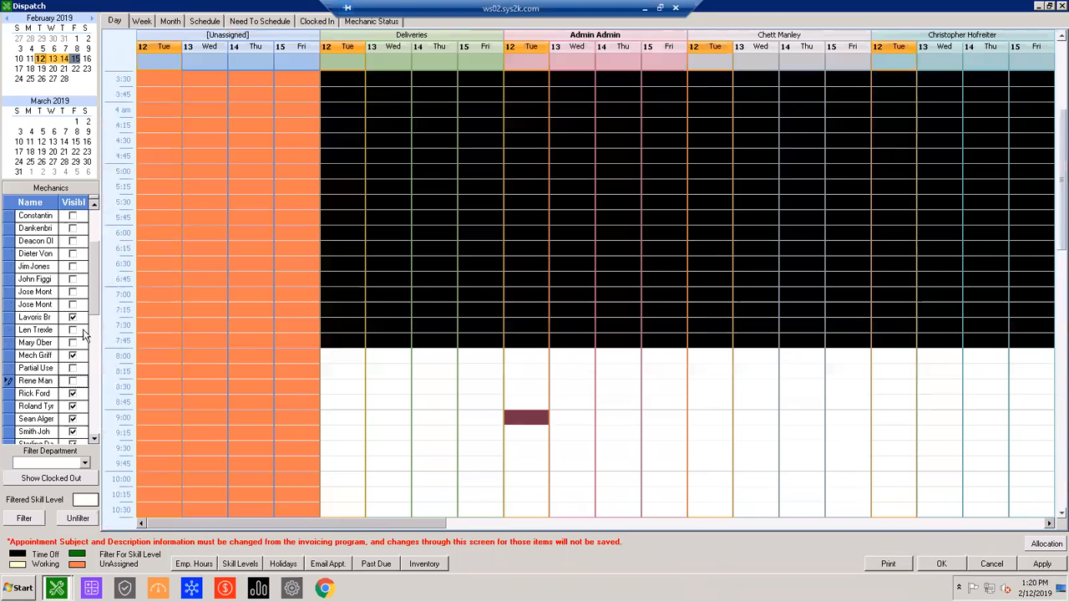
click(72, 392)
click(72, 405)
click(72, 418)
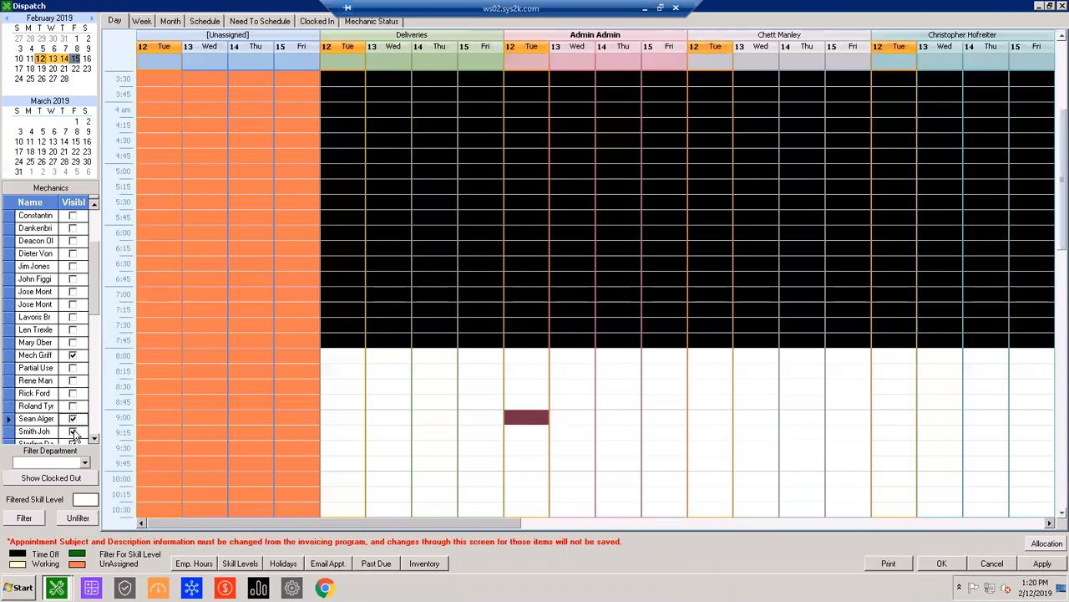
click(72, 432)
click(75, 442)
click(93, 439)
click(94, 438)
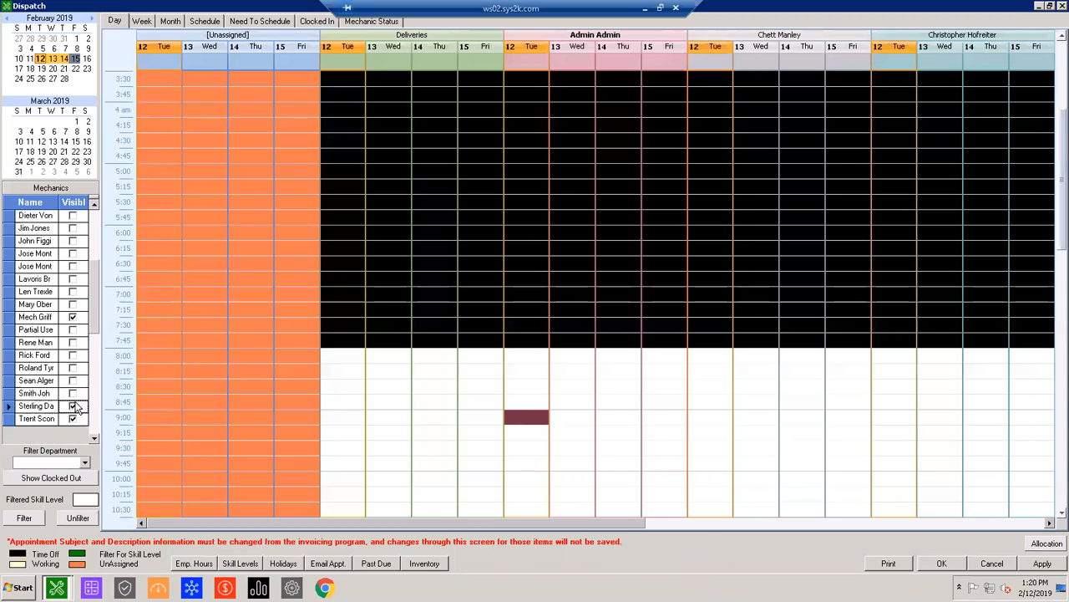
click(73, 406)
click(73, 419)
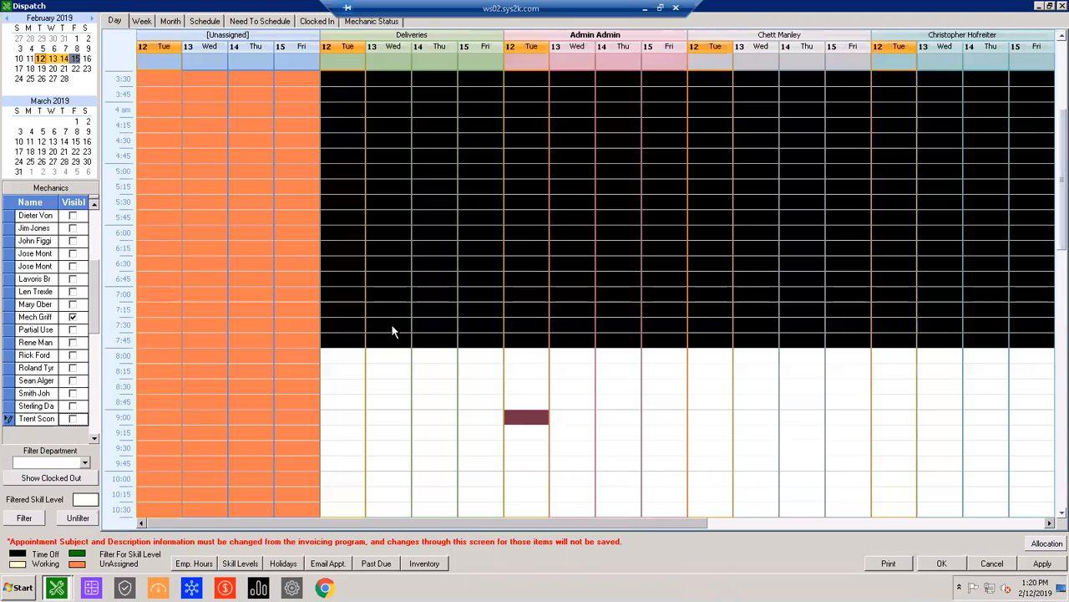
click(395, 327)
click(942, 562)
click(1043, 565)
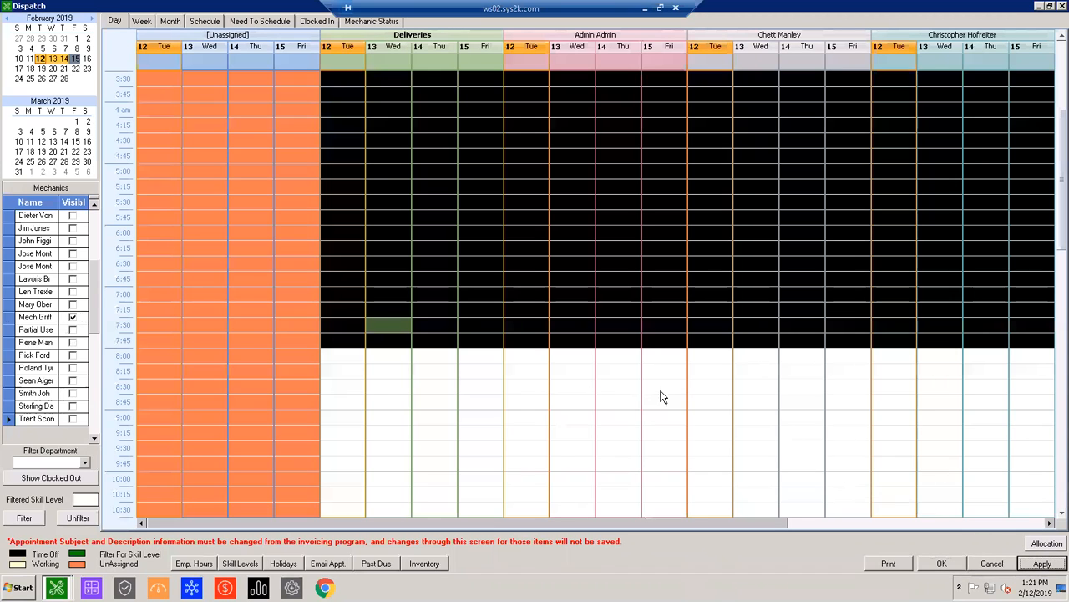
Step: Find the dispatched Check Engine Light On appointment on Tuesday the 12th and extend it to end at 2:00 PM
click(840, 416)
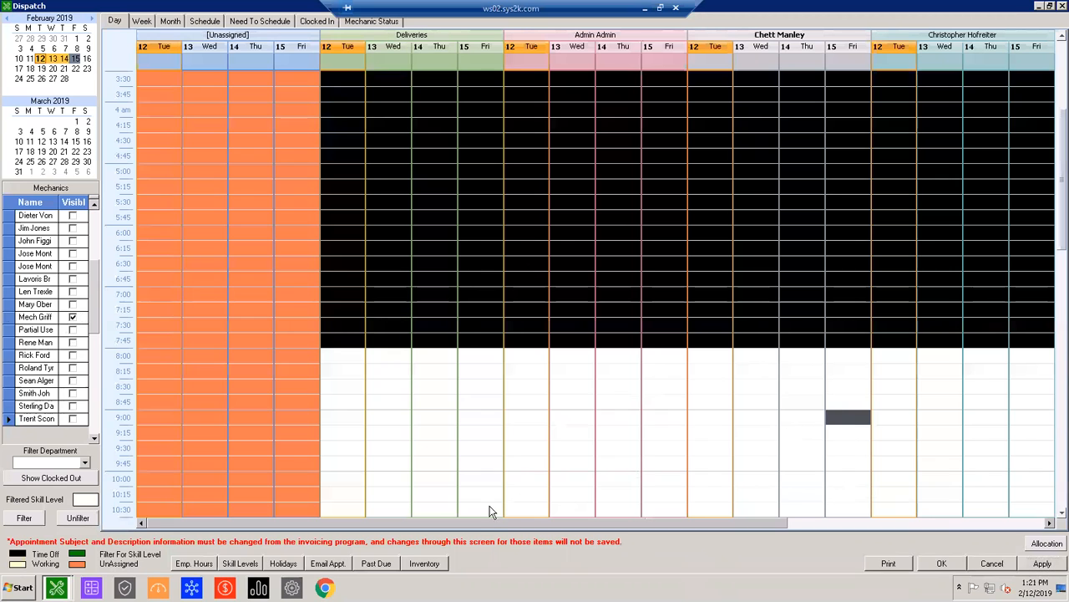
drag(553, 524, 826, 504)
scroll(774, 440, down, 7)
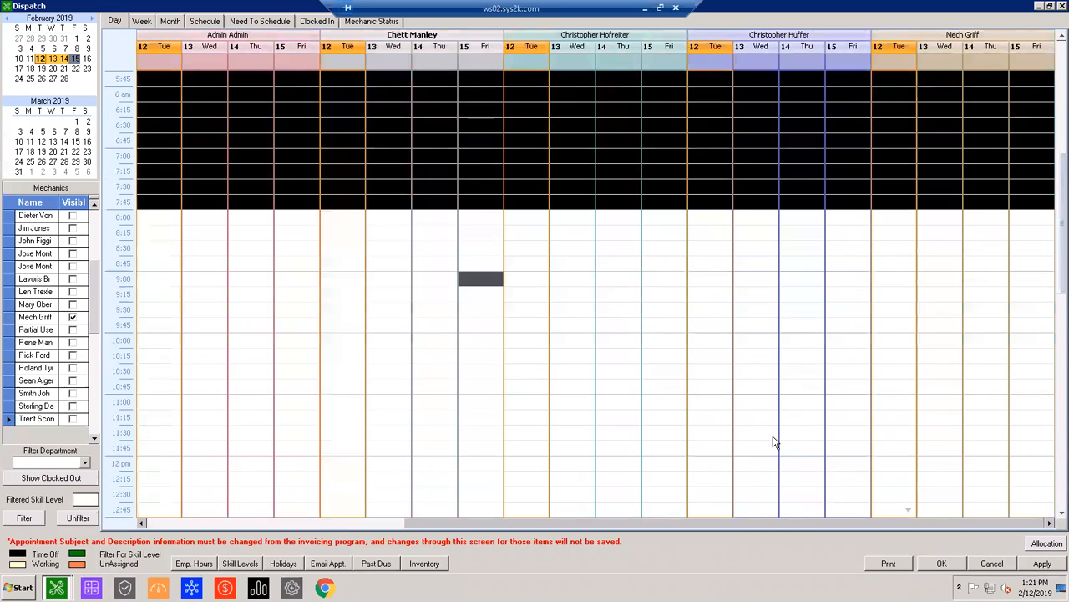
click(896, 368)
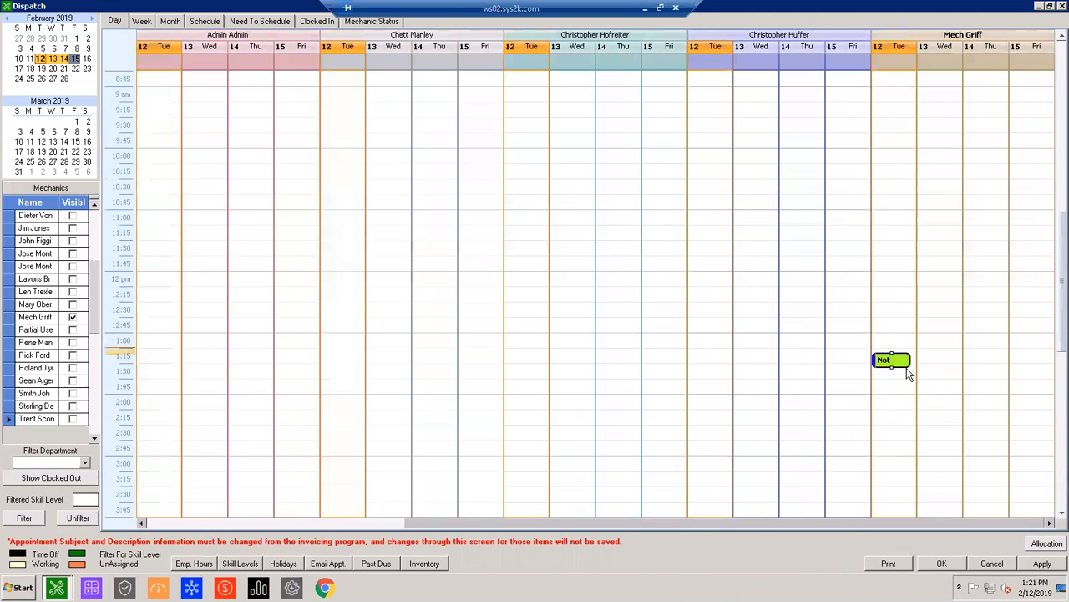
drag(903, 364, 900, 397)
Step: Open the dispatched appointment's details instead of its invoice, review the times and description, and close it without saving
mouse_move(893, 366)
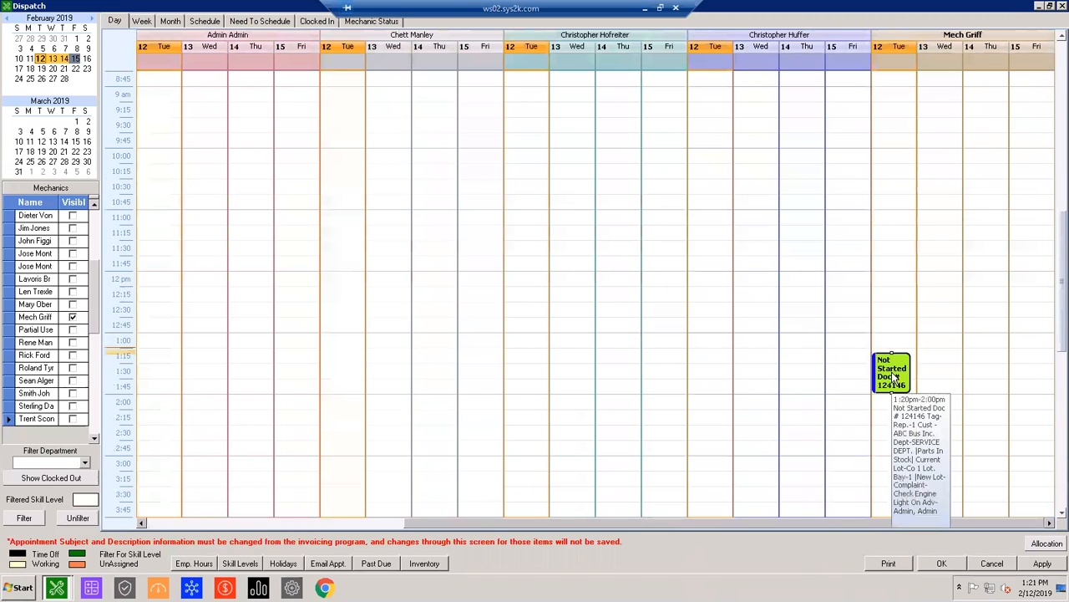
double_click(893, 378)
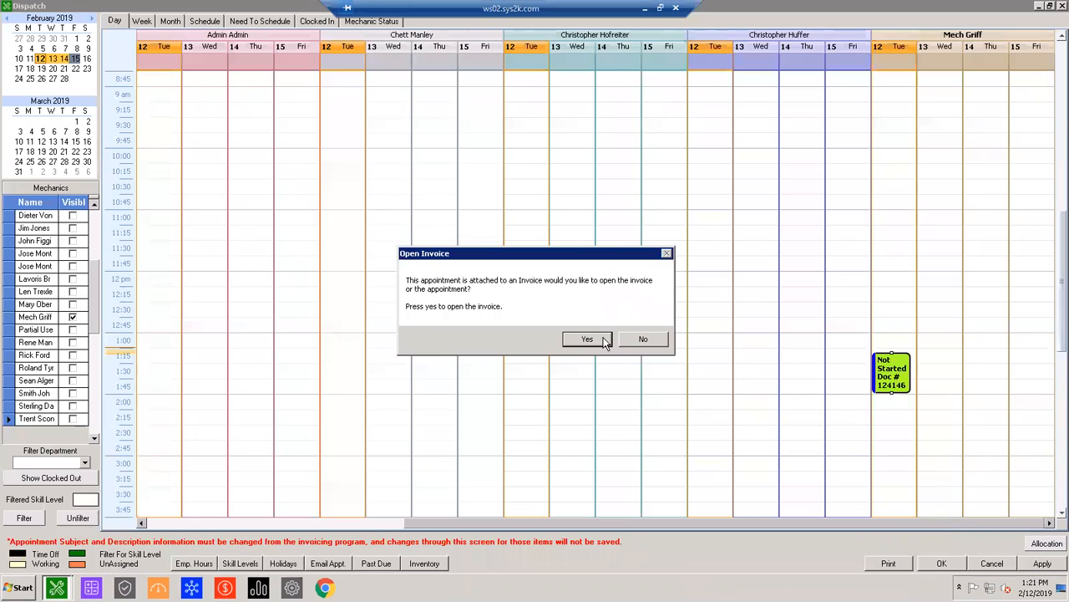
click(631, 337)
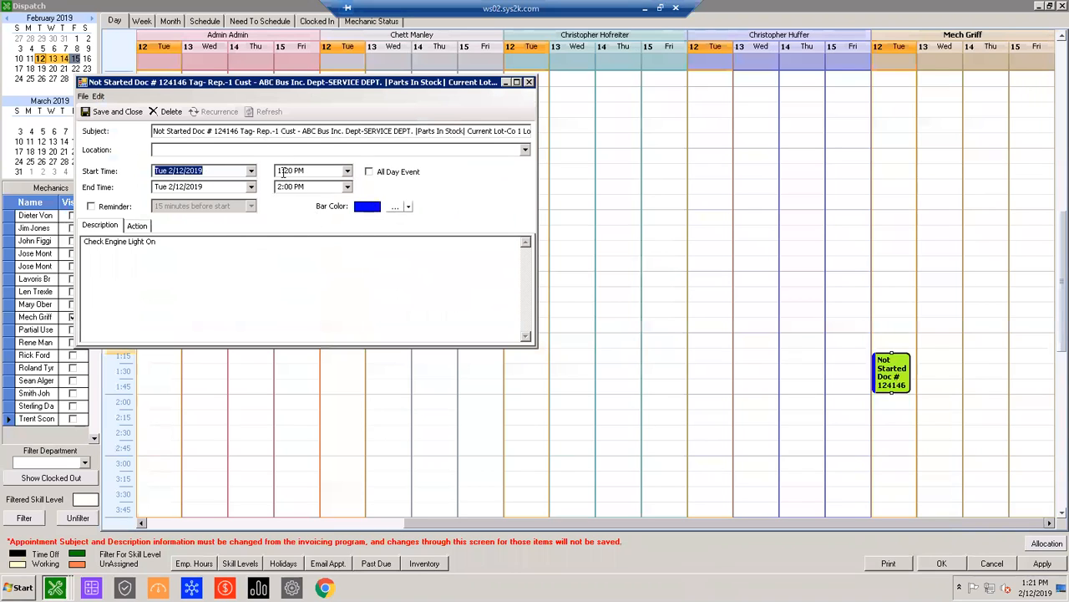
click(195, 259)
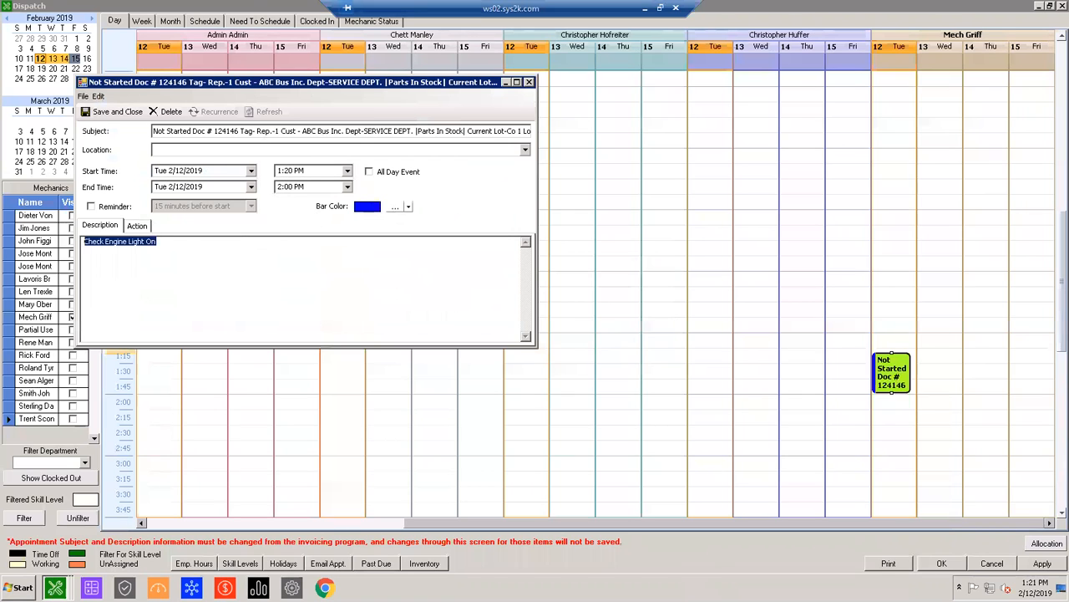
click(530, 83)
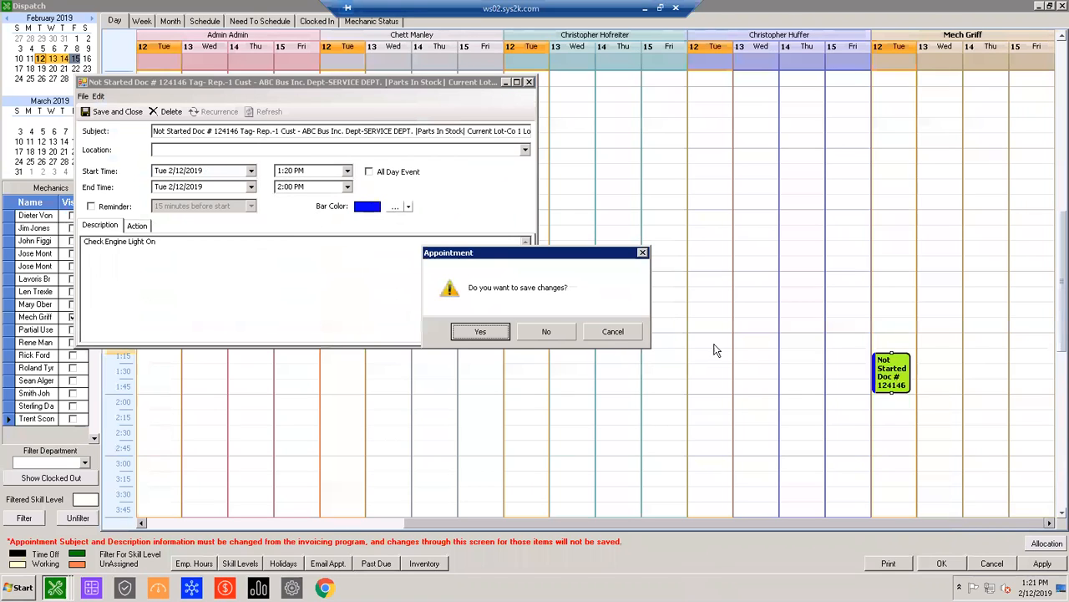
click(557, 328)
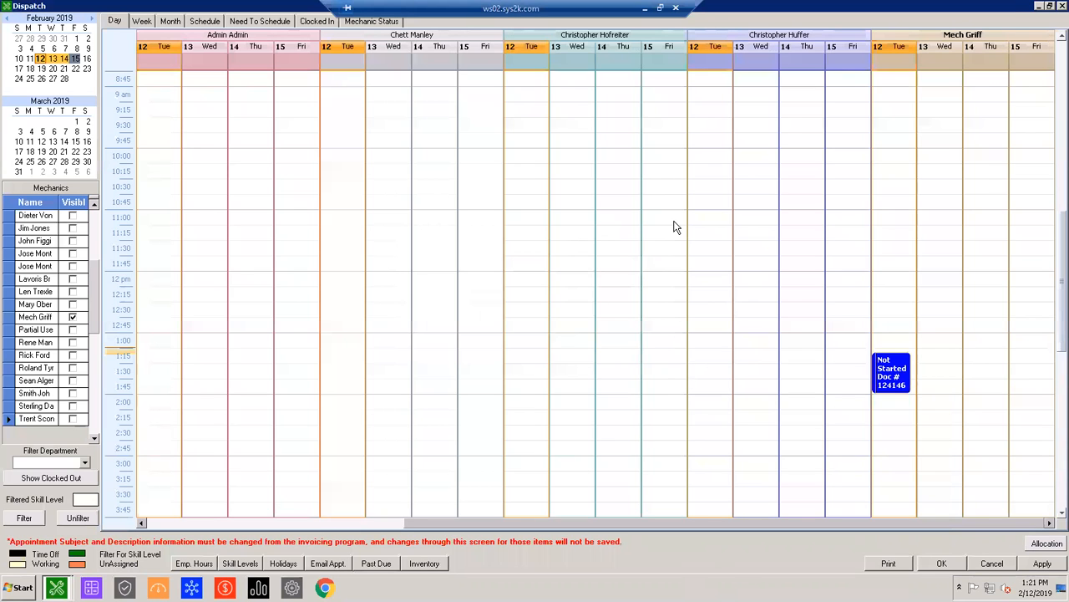
Step: Check the remaining repairs under Need To Schedule, and examine the Date/Time In entries of the clocked-in mechanics
click(255, 21)
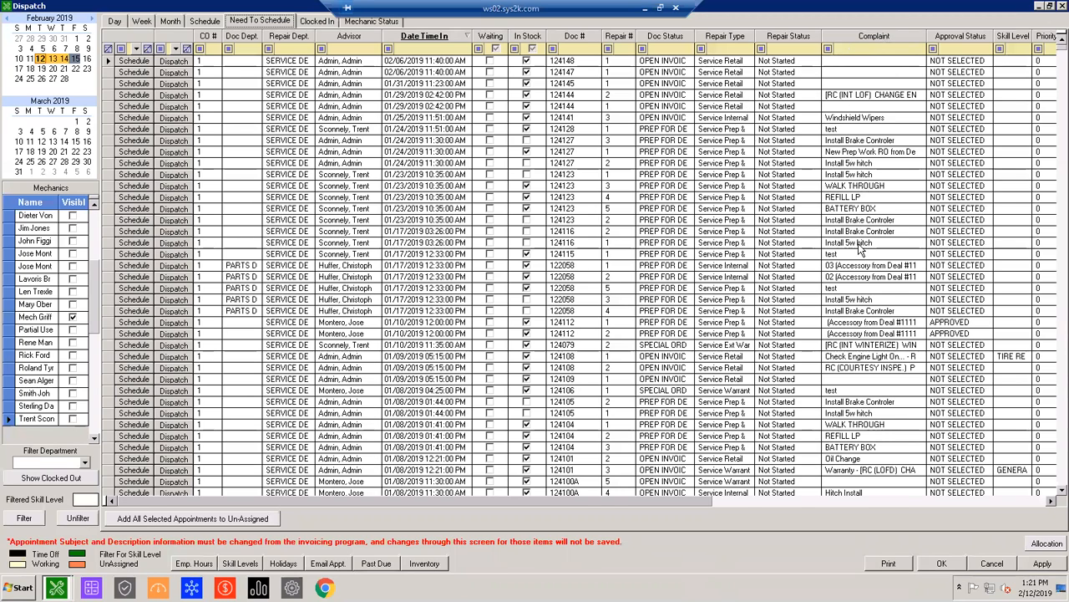
click(317, 21)
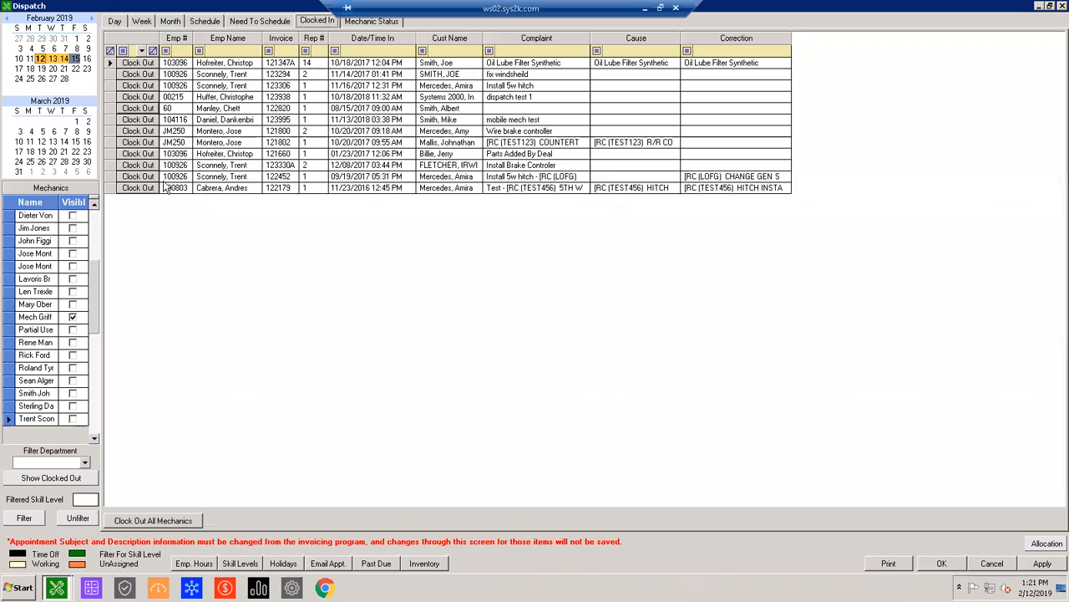
click(374, 39)
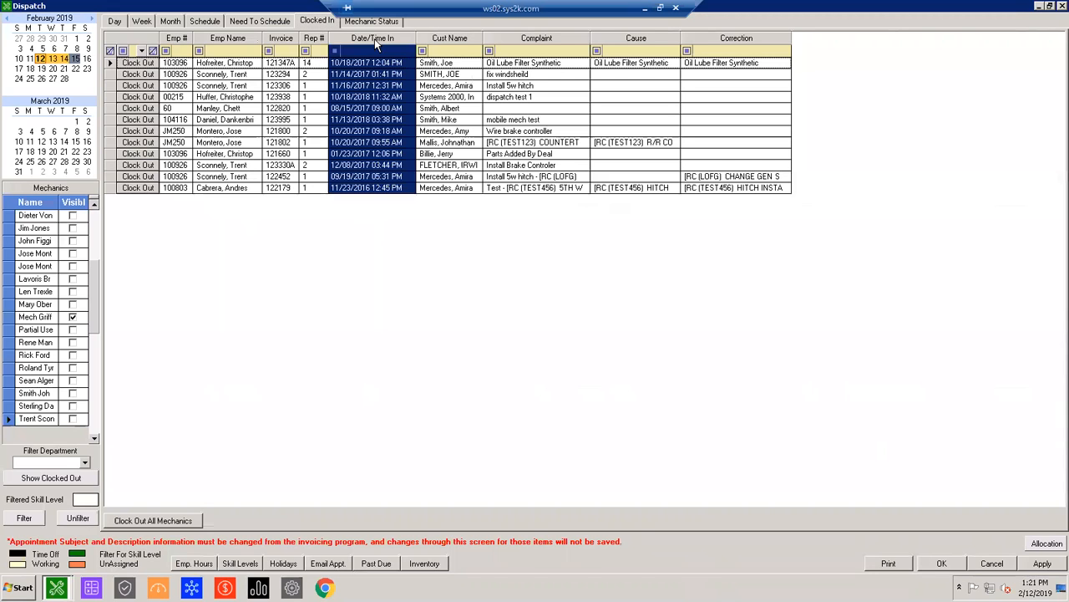
click(366, 64)
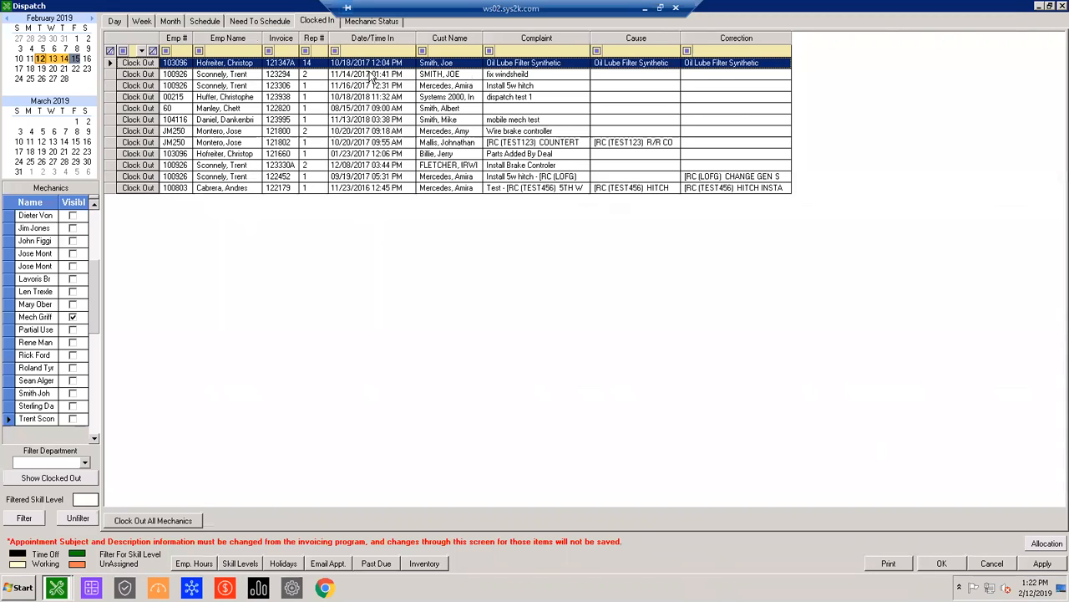
click(370, 77)
click(371, 189)
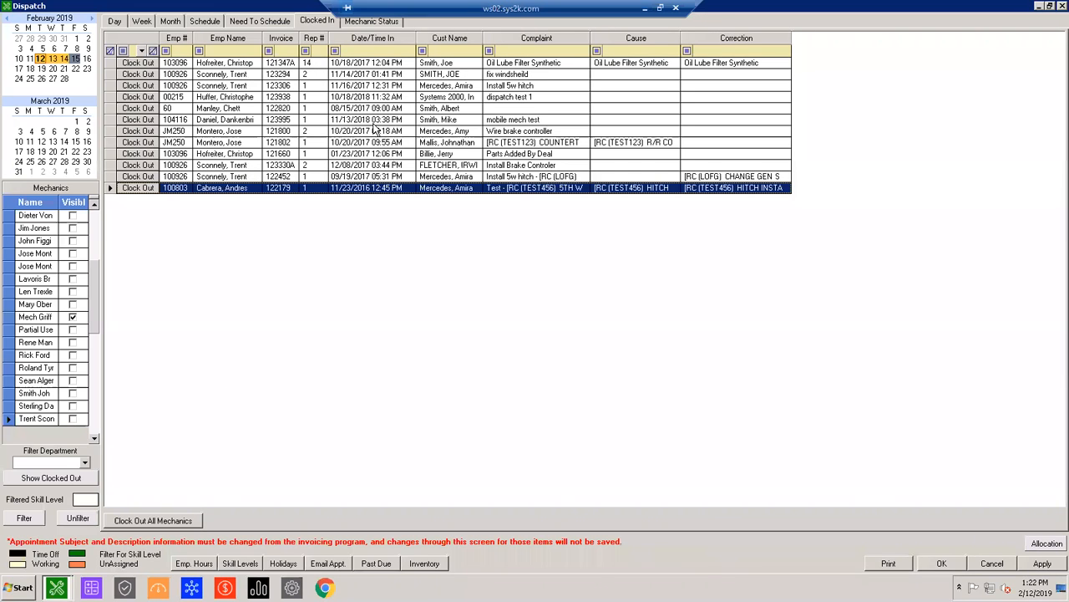
Step: Examine the Mechanic Status list for each mechanic's job status, clocked hours, overtime alerts and jobs waiting for parts
click(387, 23)
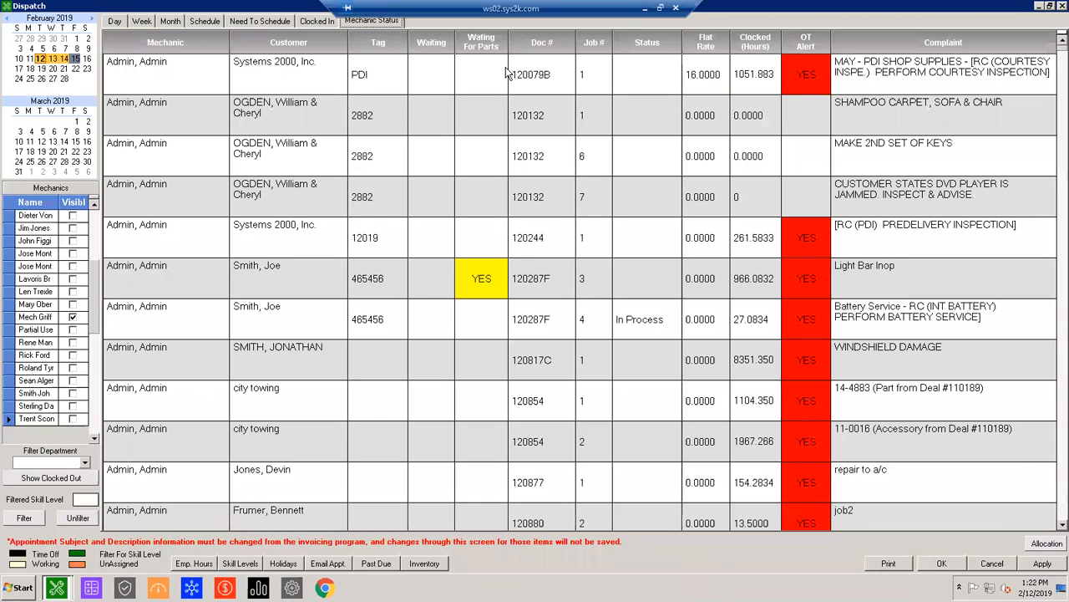
click(496, 323)
scroll(518, 501, down, 12)
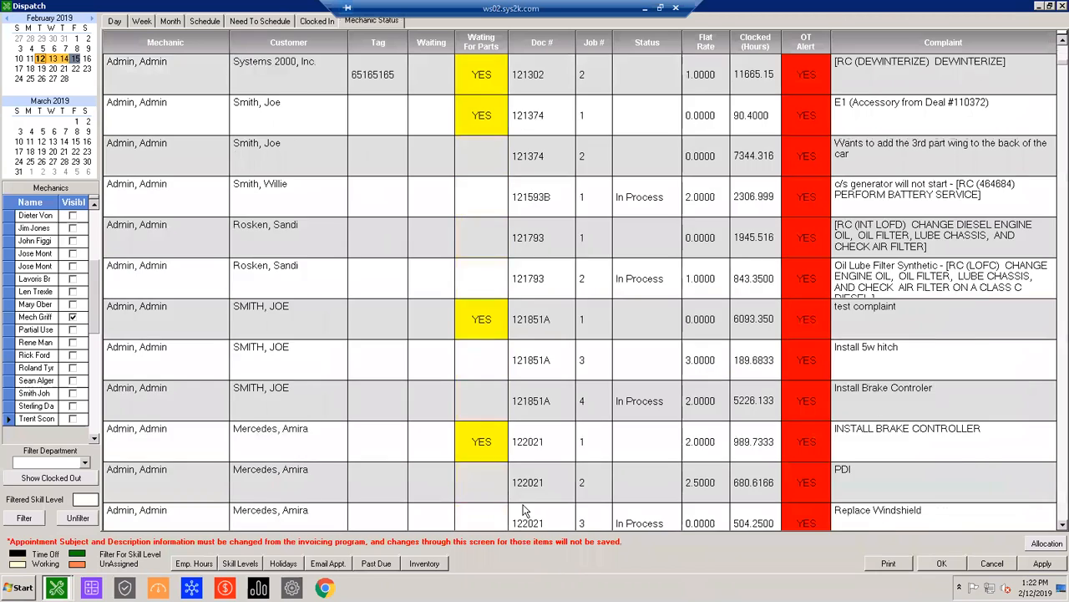
scroll(524, 510, down, 15)
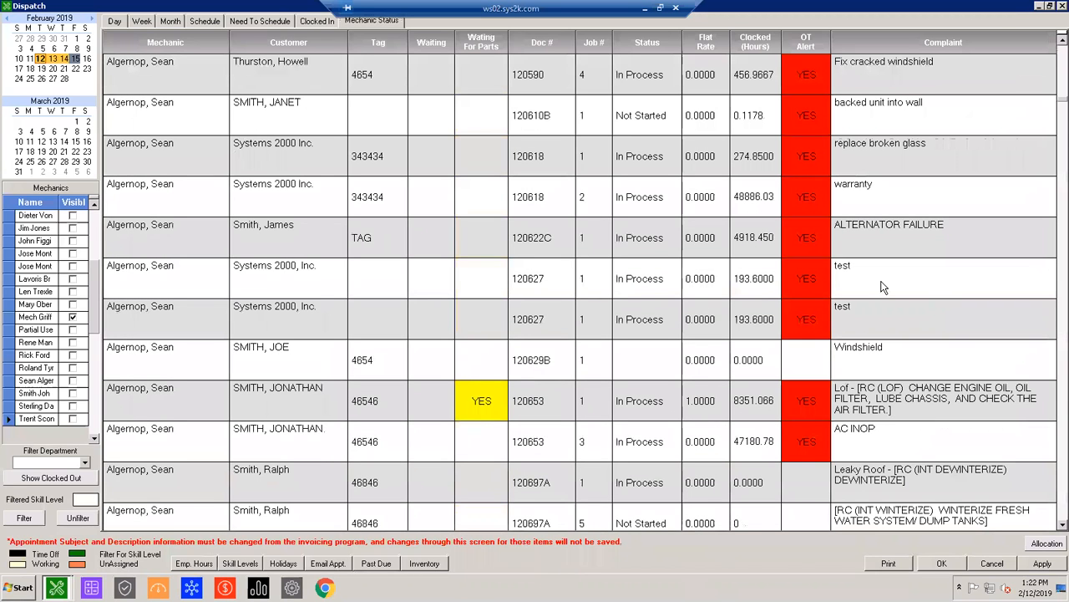
scroll(708, 372, down, 1)
scroll(708, 371, down, 5)
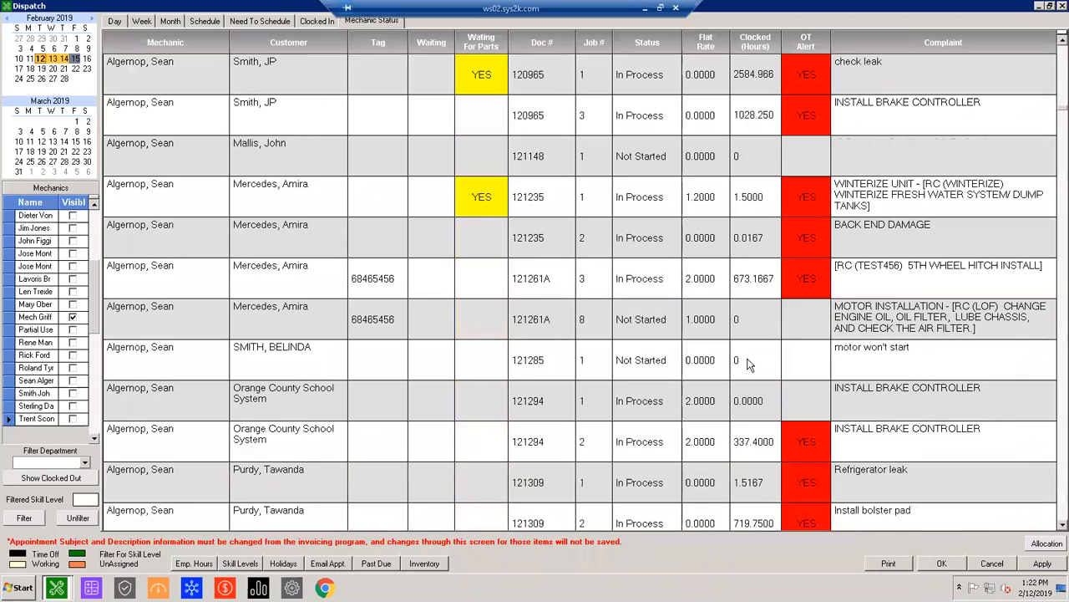
scroll(749, 364, down, 6)
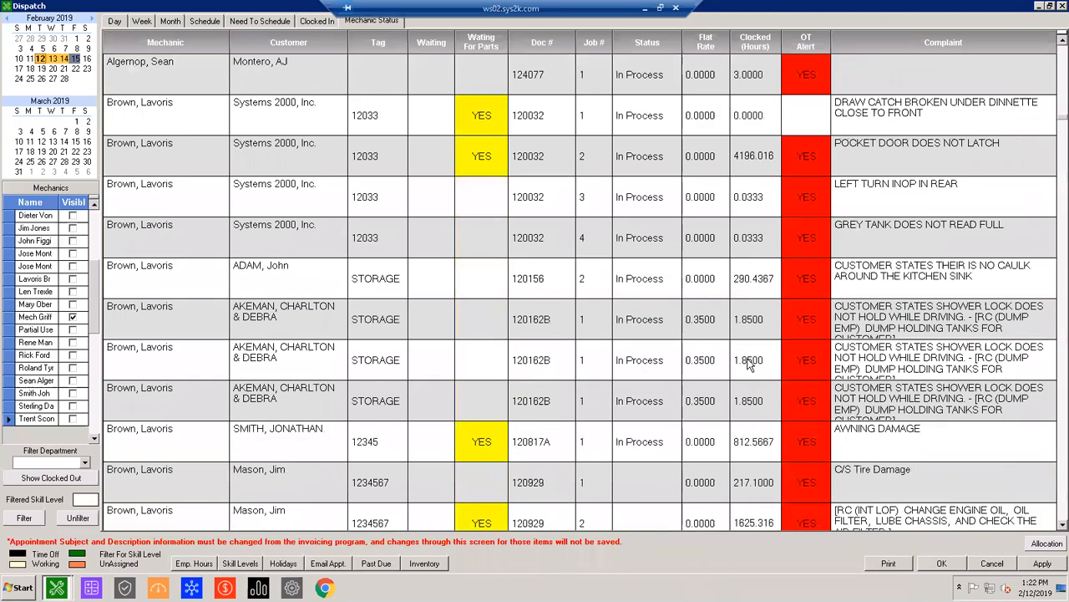
scroll(749, 364, down, 5)
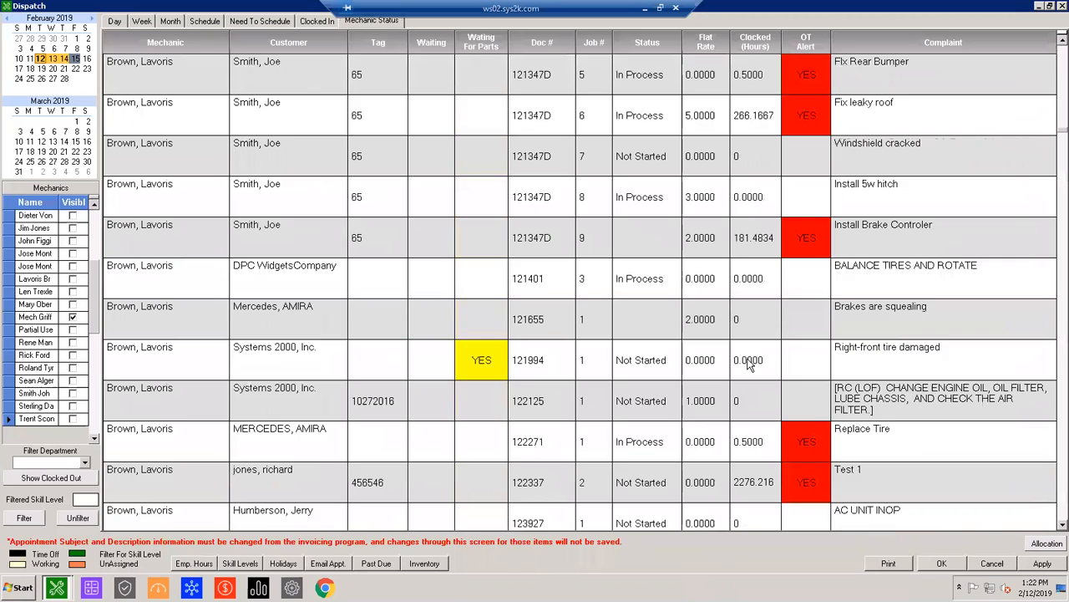
scroll(749, 364, down, 5)
scroll(644, 286, down, 5)
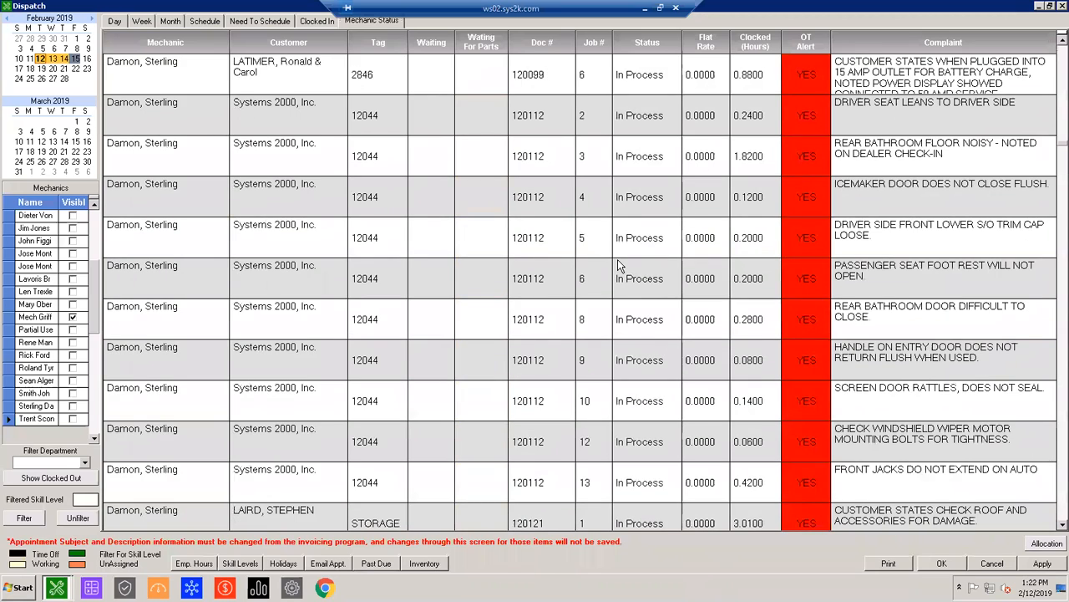
scroll(618, 266, up, 8)
scroll(618, 261, up, 5)
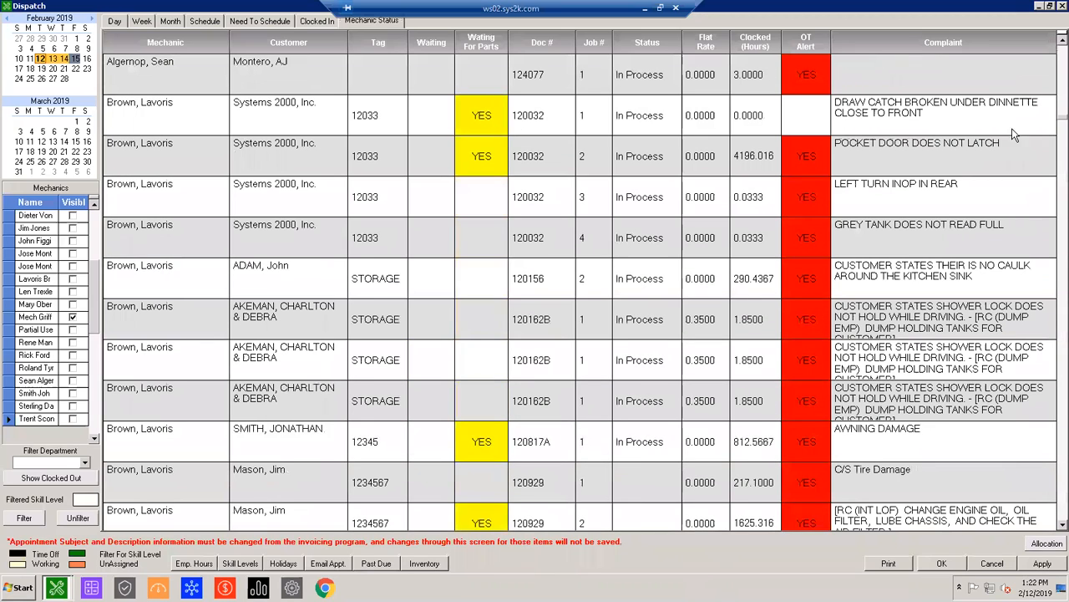
Step: Return to the start of the Mechanic Status list and select the Light Bar Inop job to review its alerts
drag(1056, 122, 1058, 50)
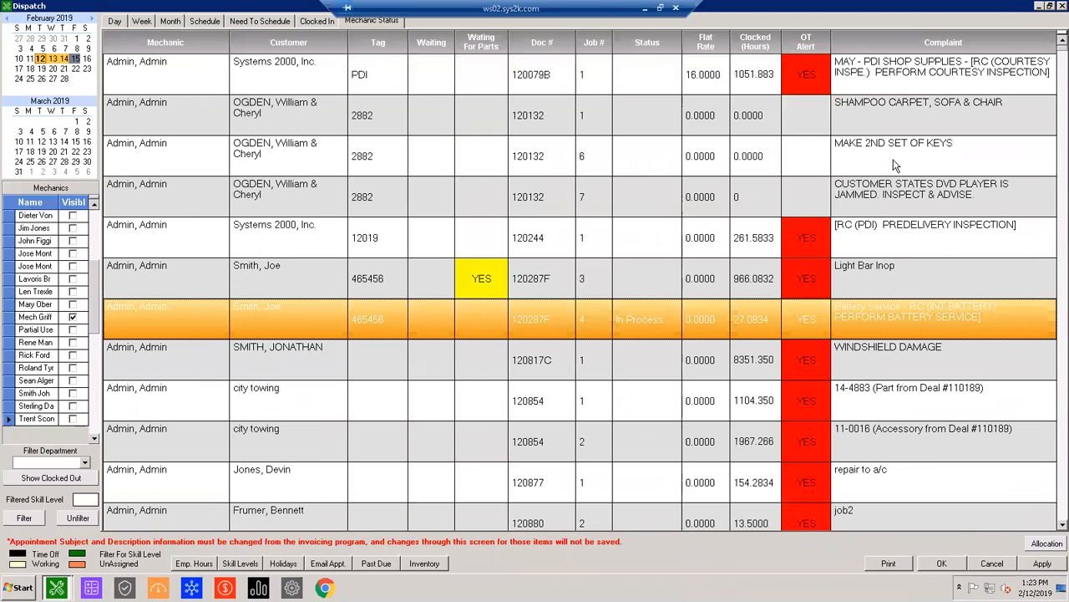
scroll(915, 165, down, 4)
scroll(656, 334, up, 4)
click(803, 272)
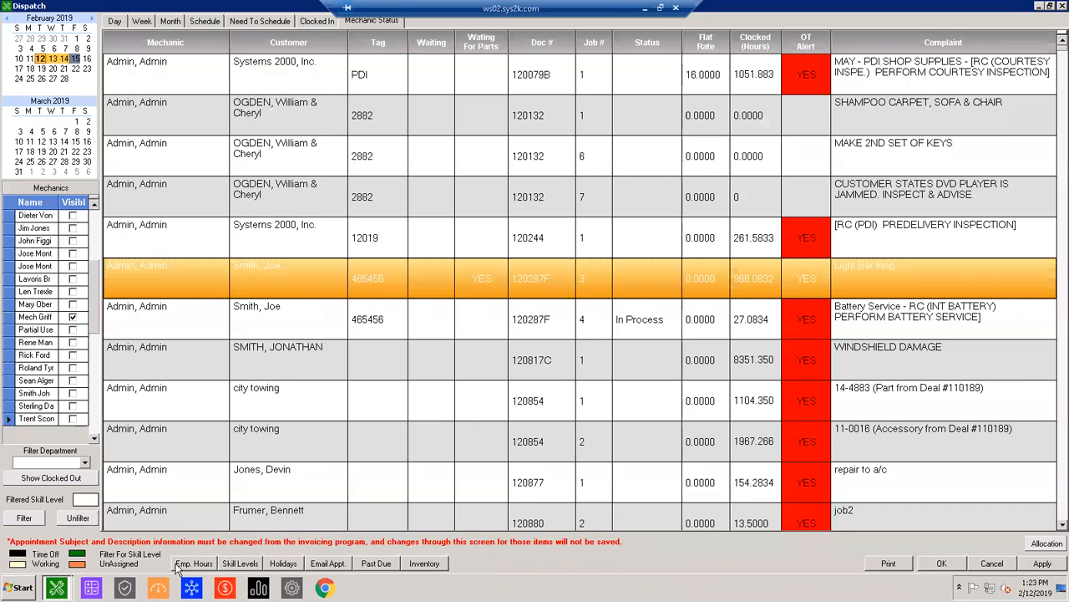
Step: Examine the full list of mechanics and their assigned skill levels, and close it without making changes
scroll(199, 571, down, 3)
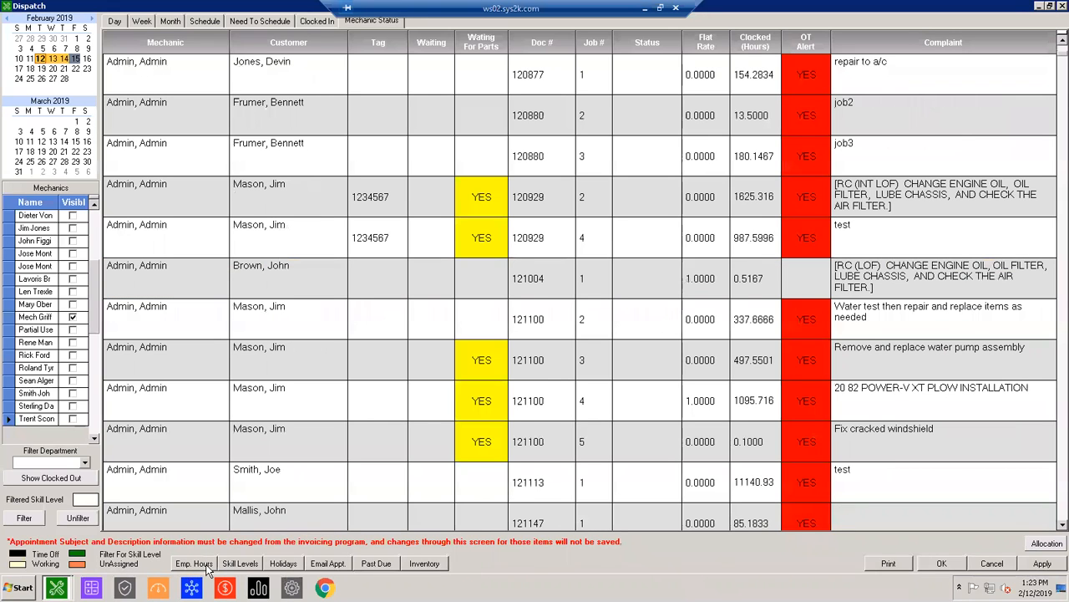
click(239, 564)
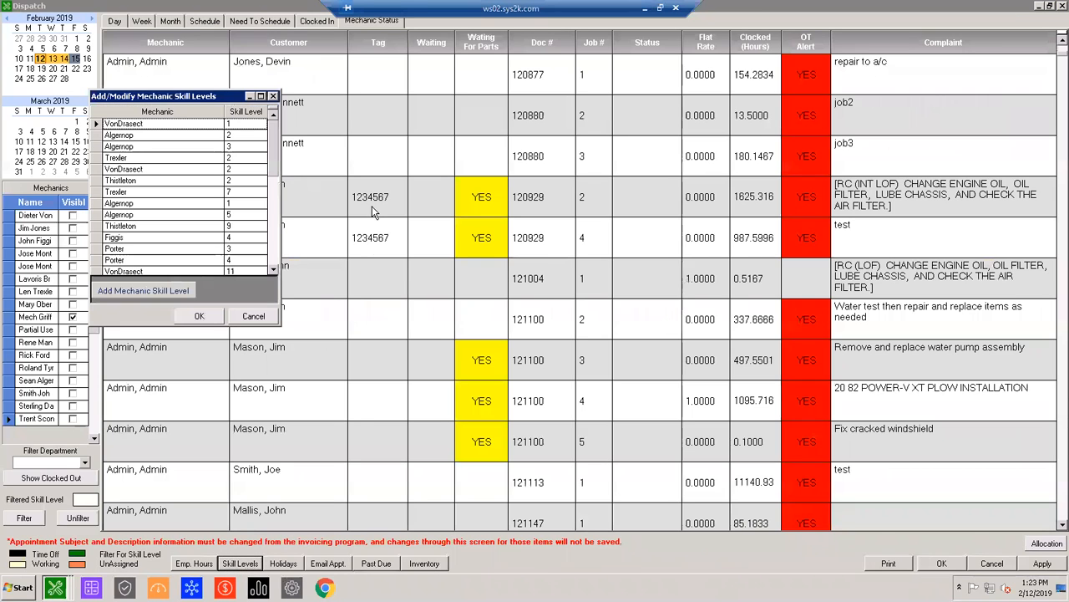
drag(176, 102, 230, 115)
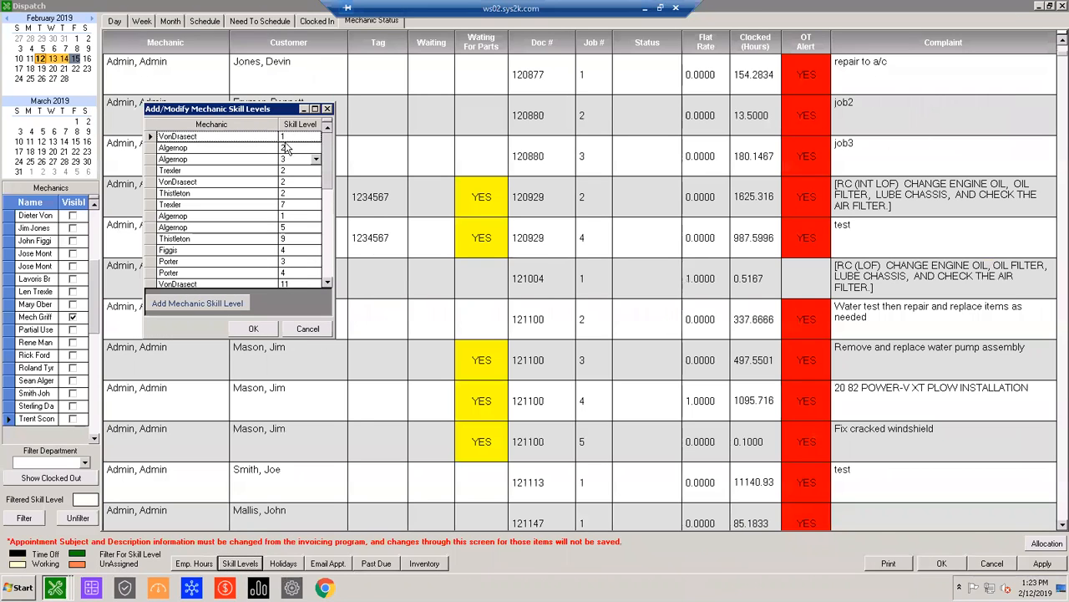
scroll(302, 227, down, 1)
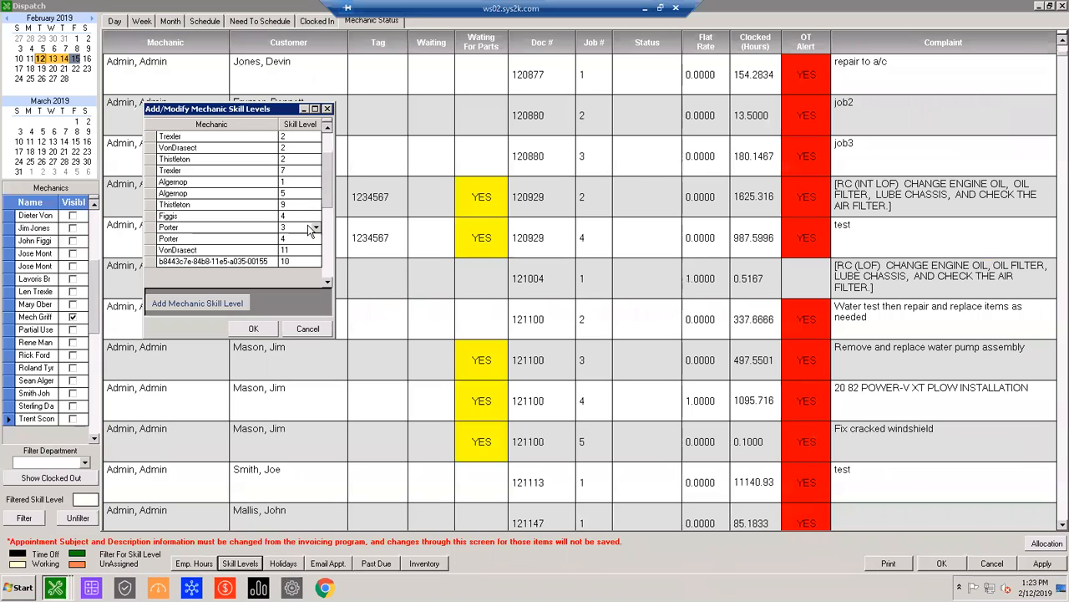
scroll(309, 228, up, 1)
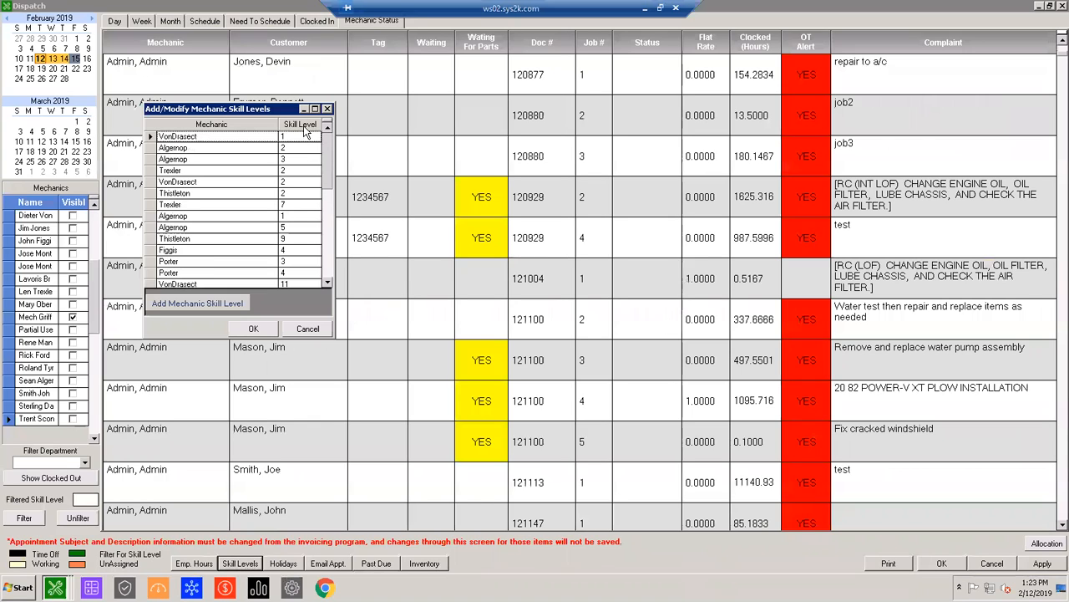
click(159, 241)
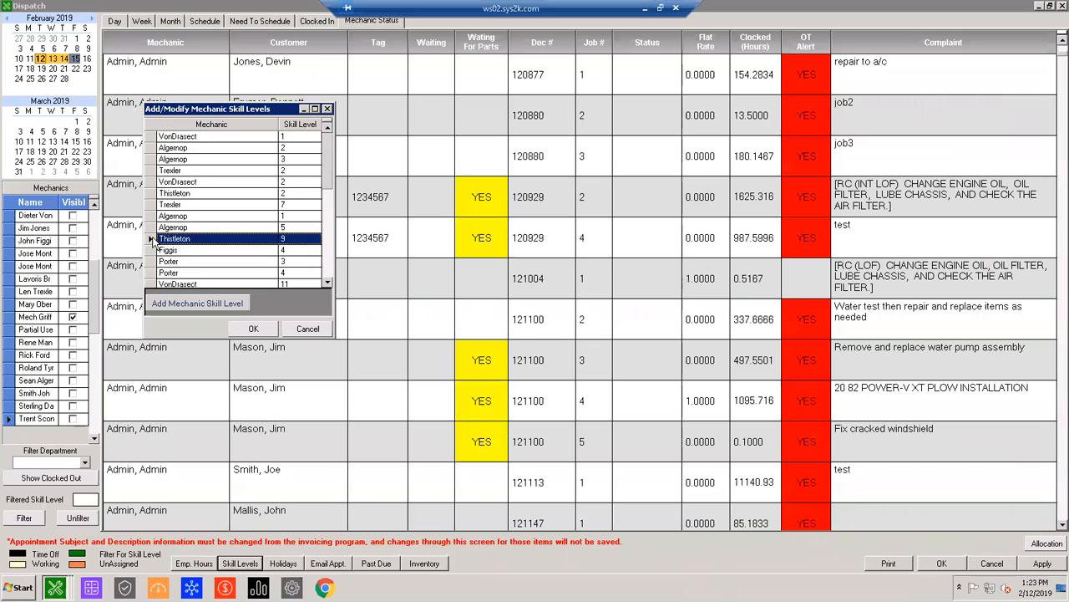
scroll(157, 238, down, 2)
click(154, 217)
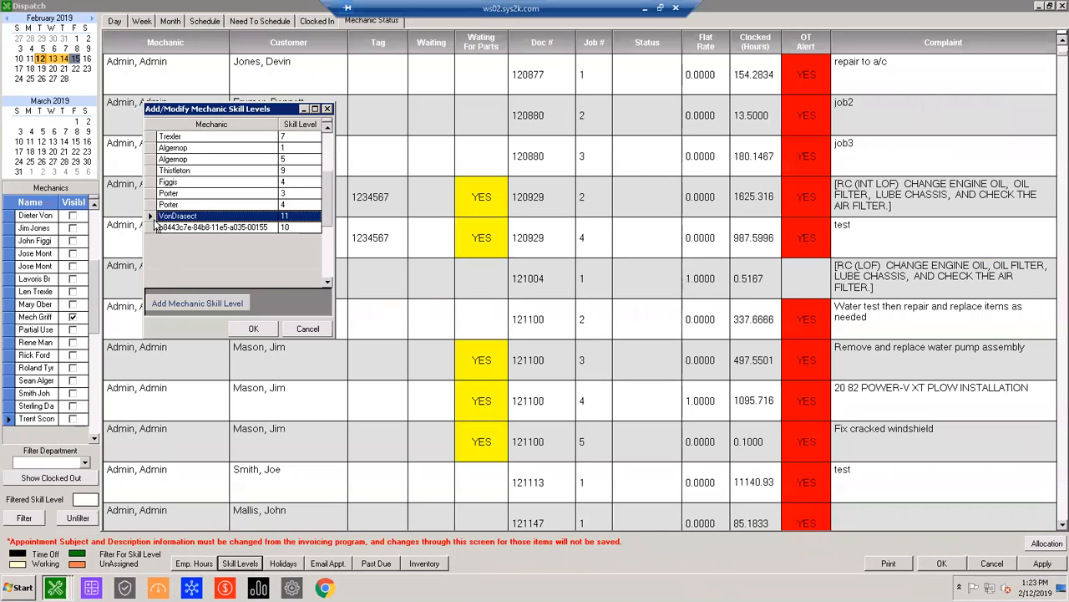
click(154, 227)
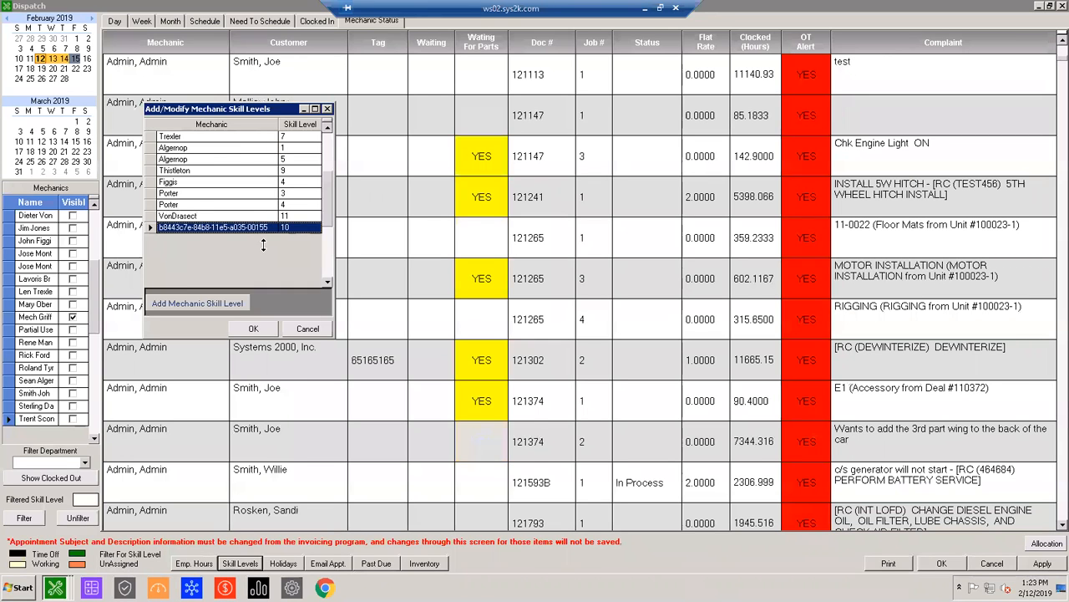
scroll(266, 247, up, 2)
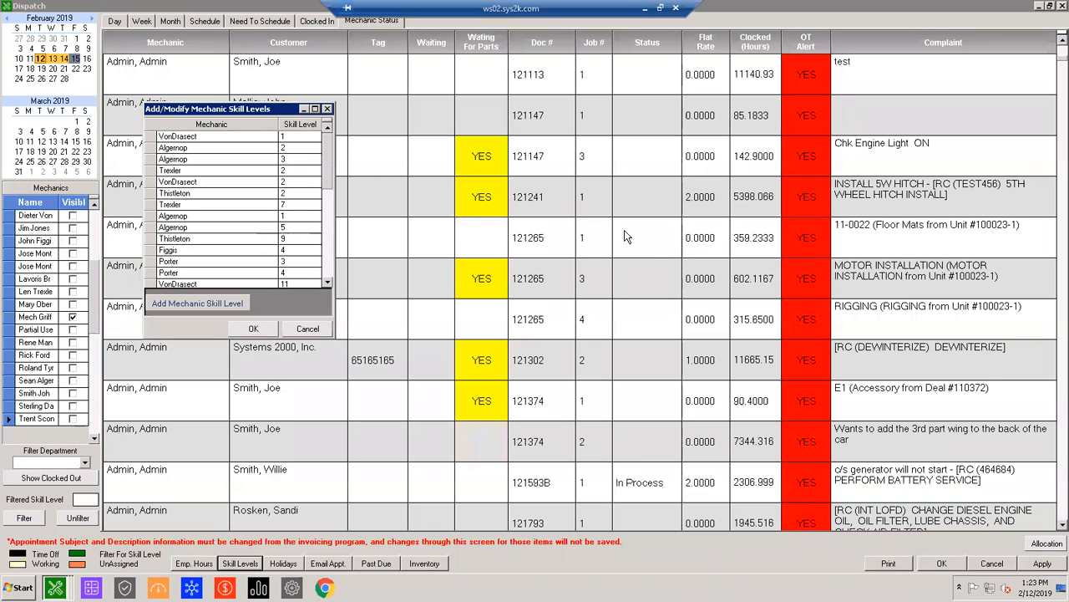
click(328, 109)
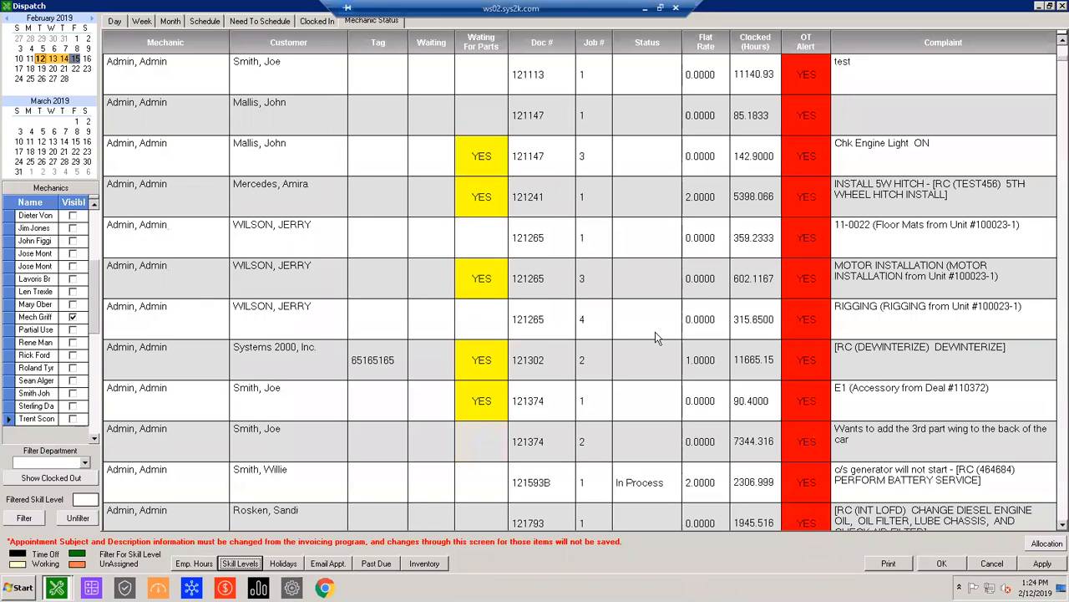
Step: Close the dispatching calendar and list the open service invoices sorted by creation date, newest first
click(942, 563)
click(538, 378)
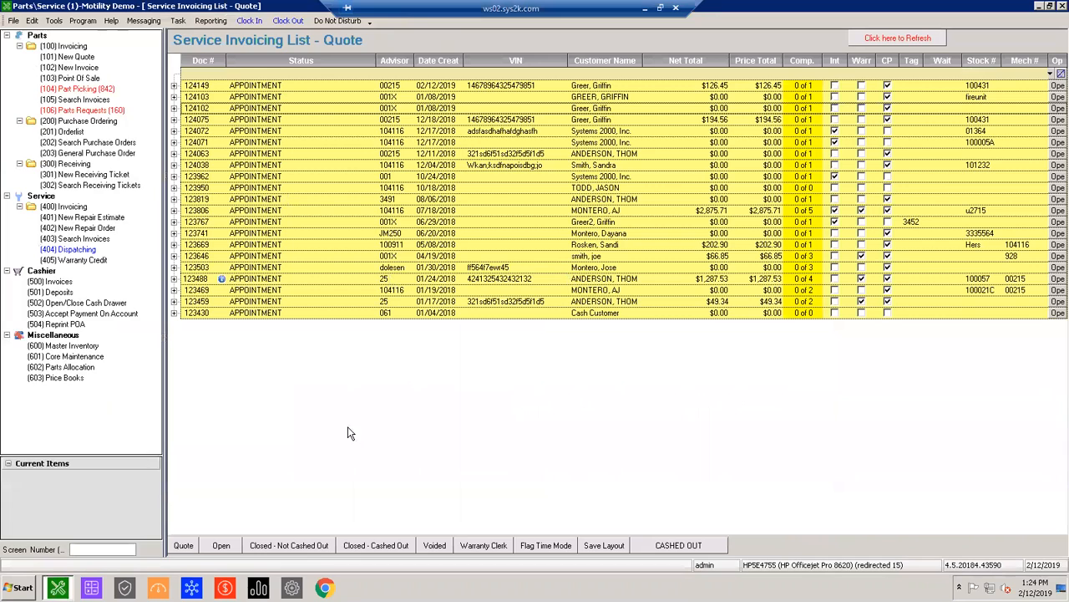
click(73, 208)
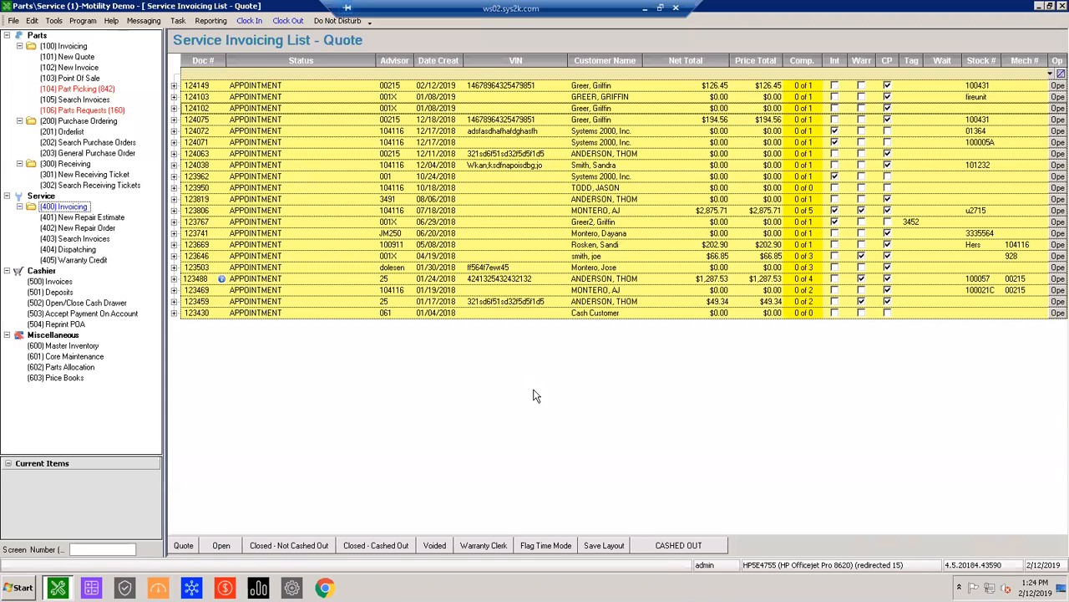
click(215, 545)
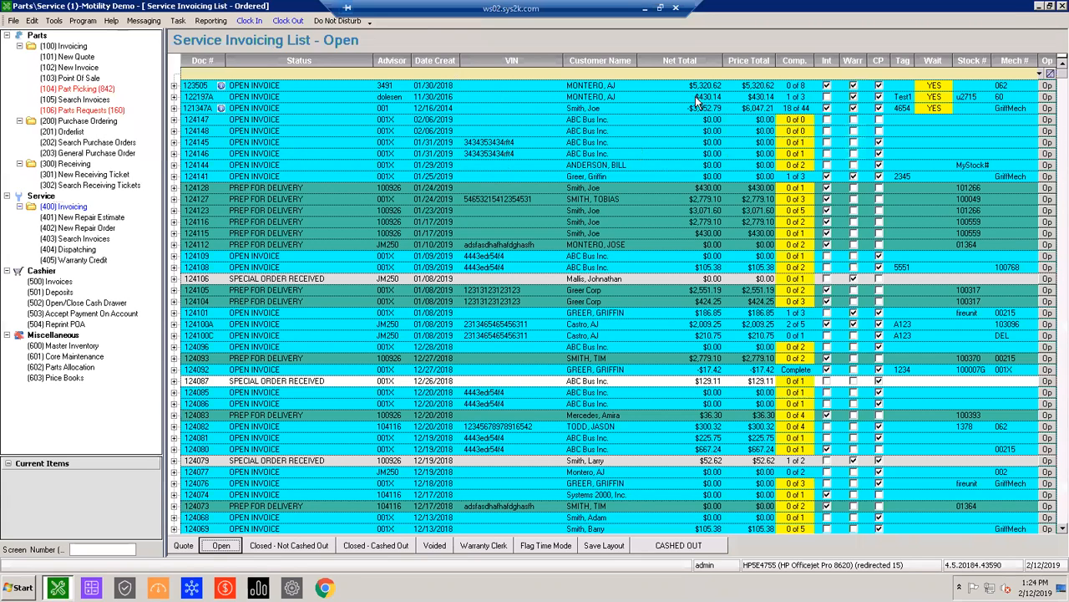
click(421, 62)
click(421, 63)
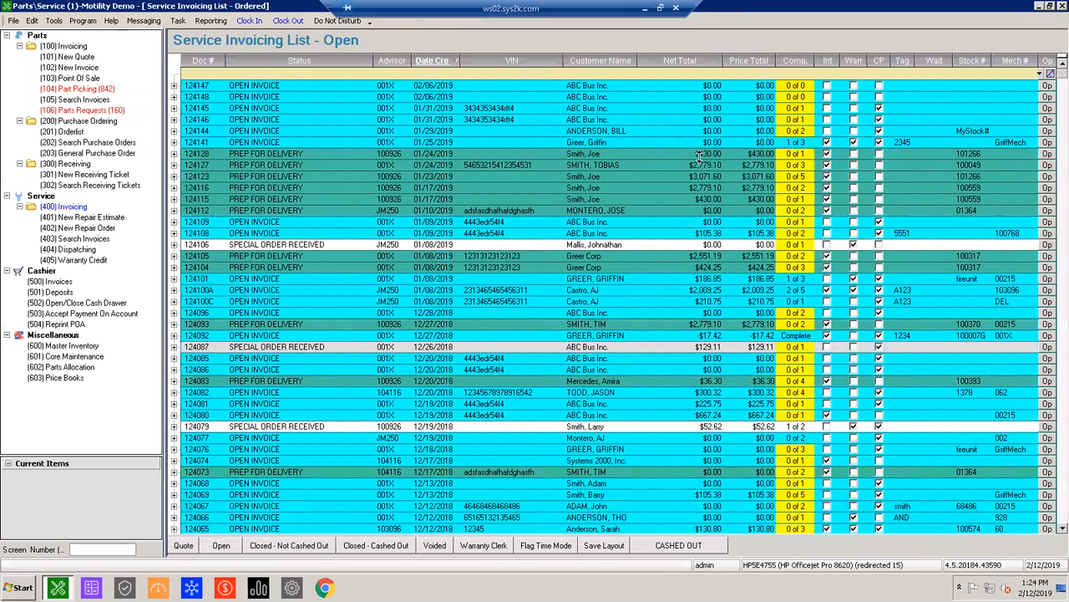
Step: Open the $430.00 prep-for-delivery order created 01/24/2019, show its scheduling details, and change repair 1's complaint to Winterization
double_click(699, 155)
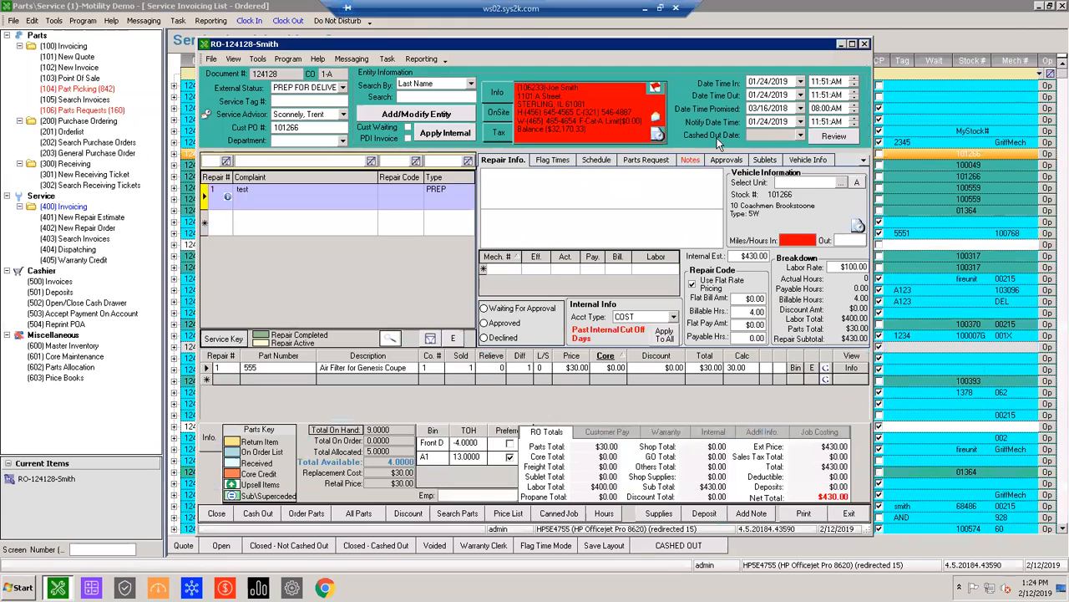
click(594, 160)
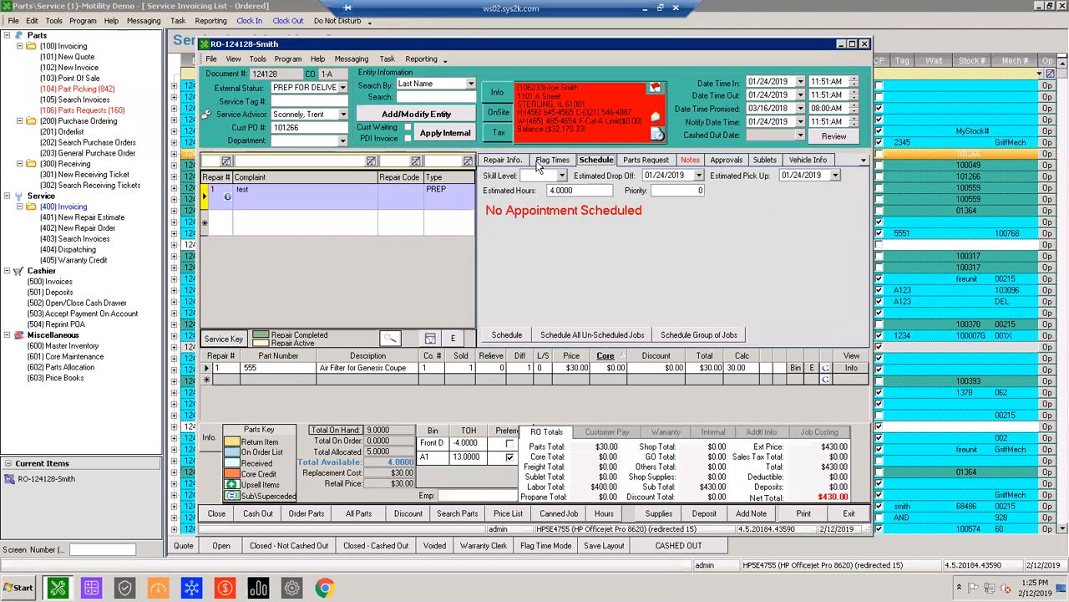
click(225, 200)
text(Winterization)
key(Tab)
key(Tab)
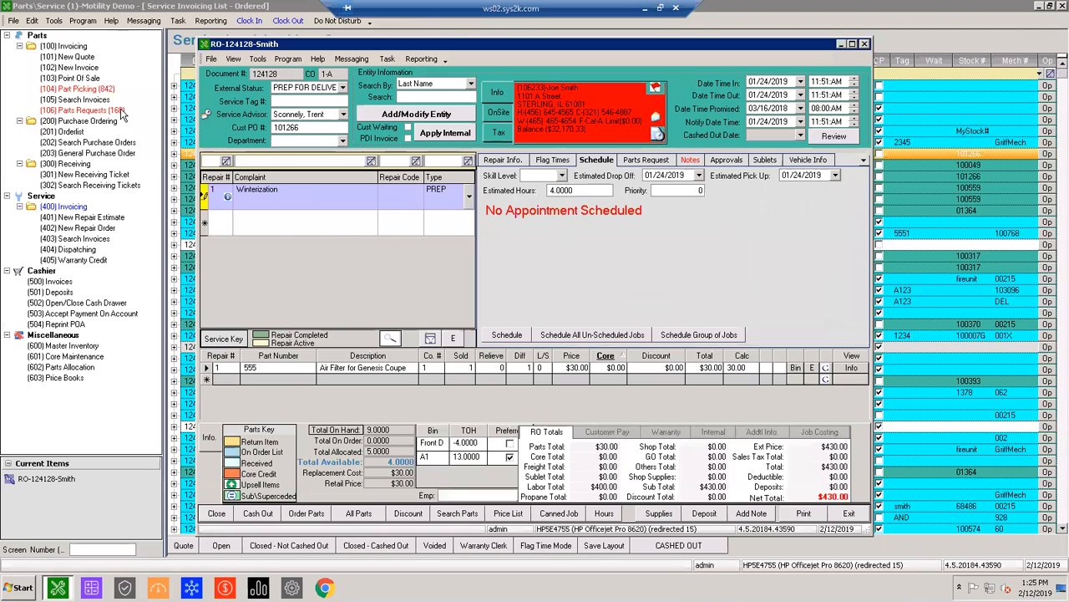
Step: Review the skill levels available for the Winterization repair, leaving its skill level blank
click(563, 175)
scroll(575, 226, down, 3)
scroll(574, 220, up, 3)
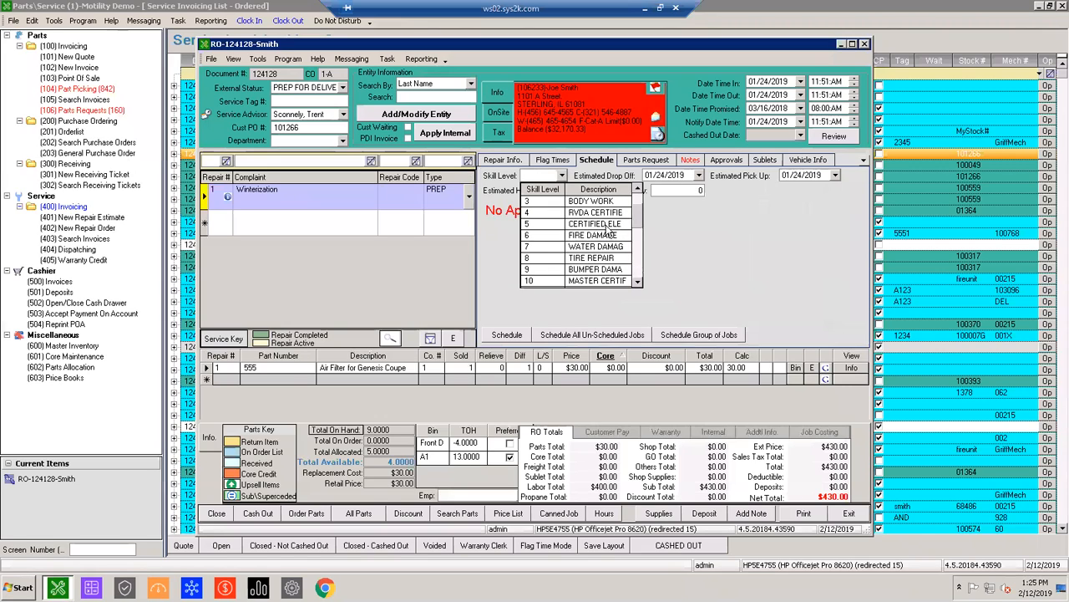
click(669, 248)
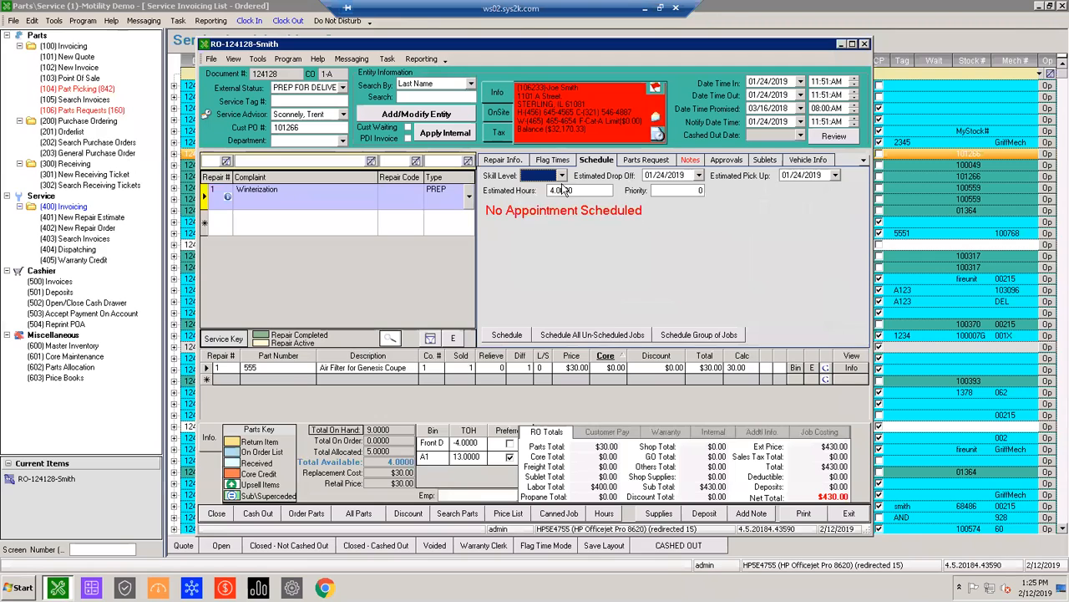
key(Tab)
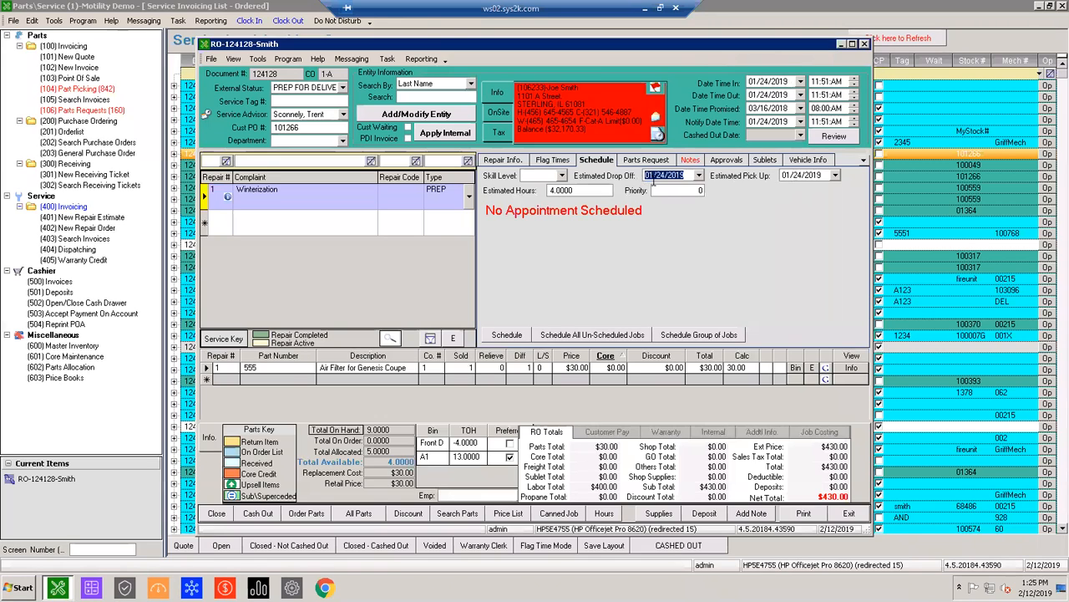
Step: Set the Winterization repair's estimated drop-off to 02/12/2019 and its estimated pick-up to 02/15/2019
click(699, 175)
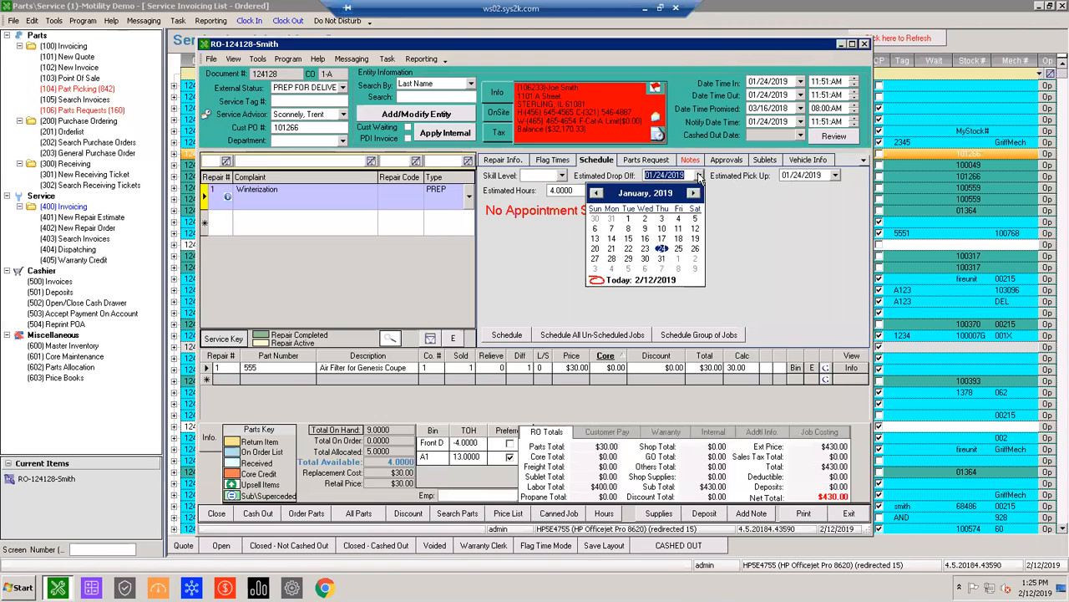
click(604, 280)
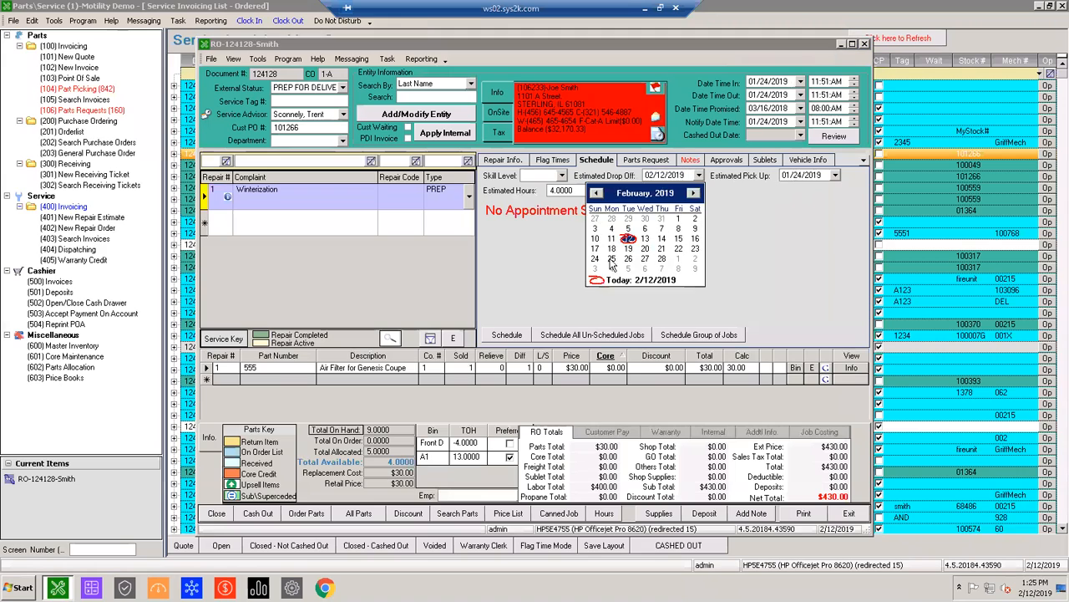
click(835, 175)
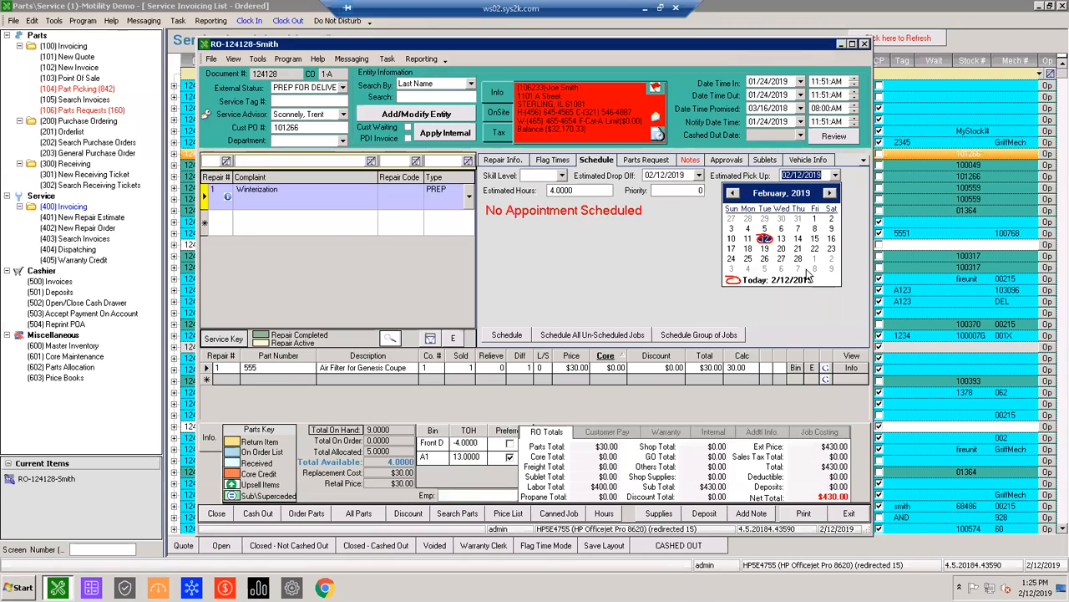
click(765, 240)
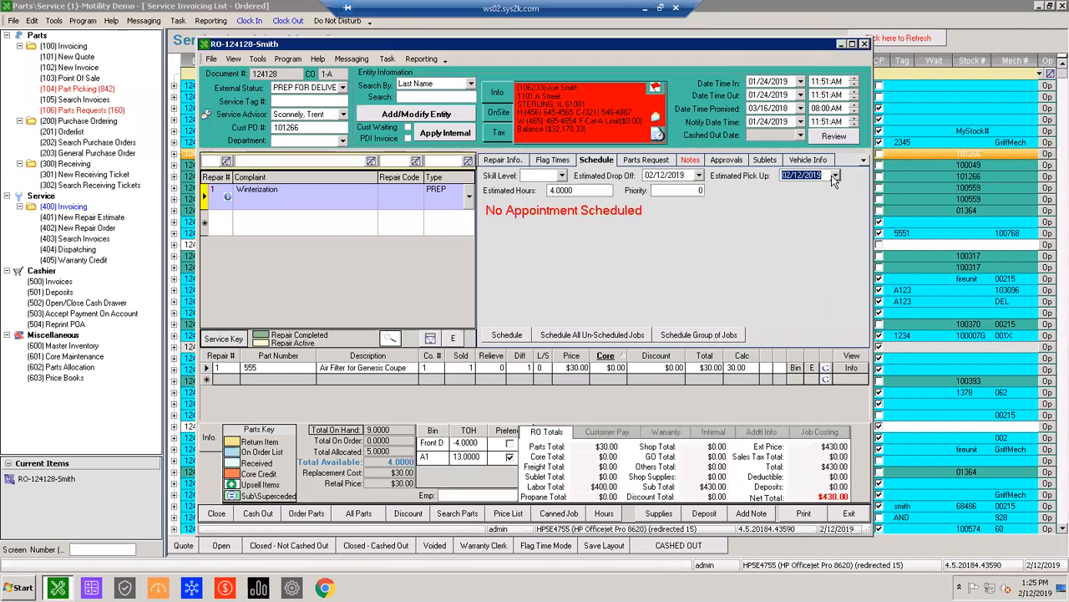
click(834, 176)
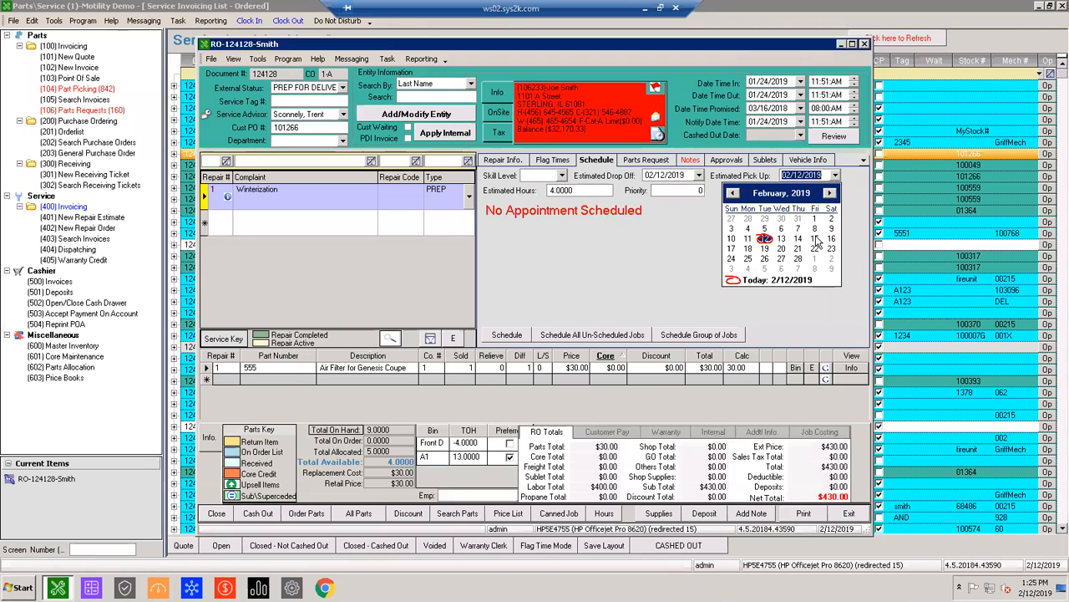
click(814, 238)
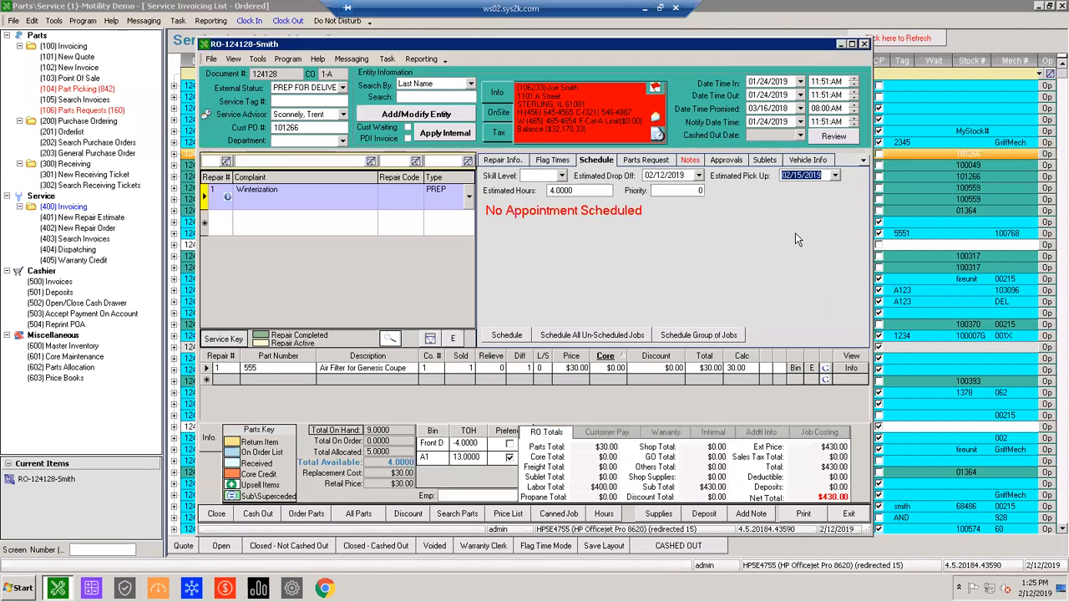
key(Tab)
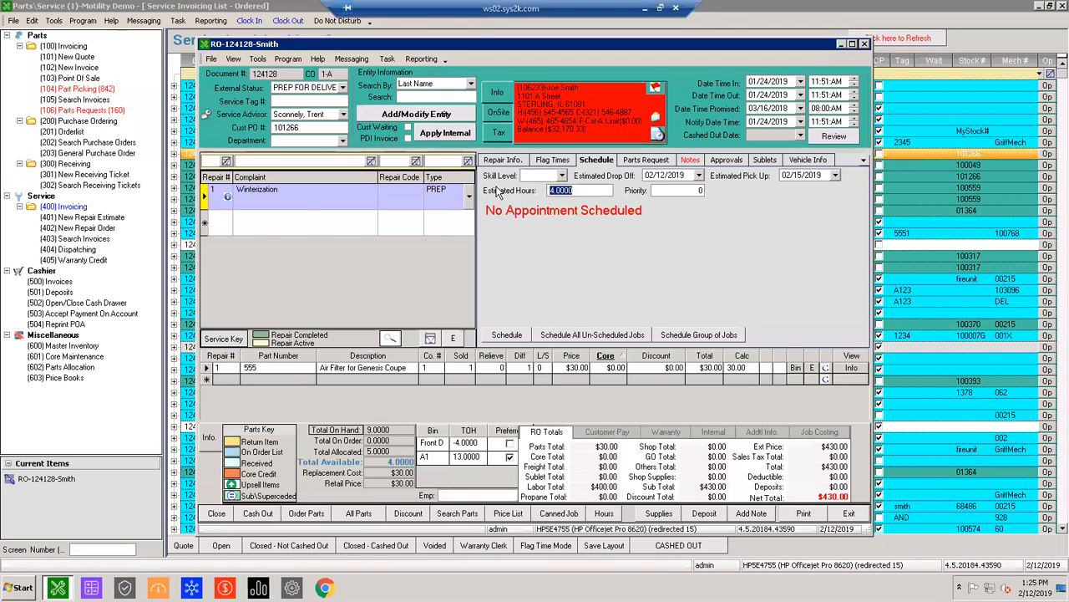
Step: Set the Winterization repair's estimated hours to 2
click(586, 189)
drag(586, 190, 283, 164)
text(2)
key(Tab)
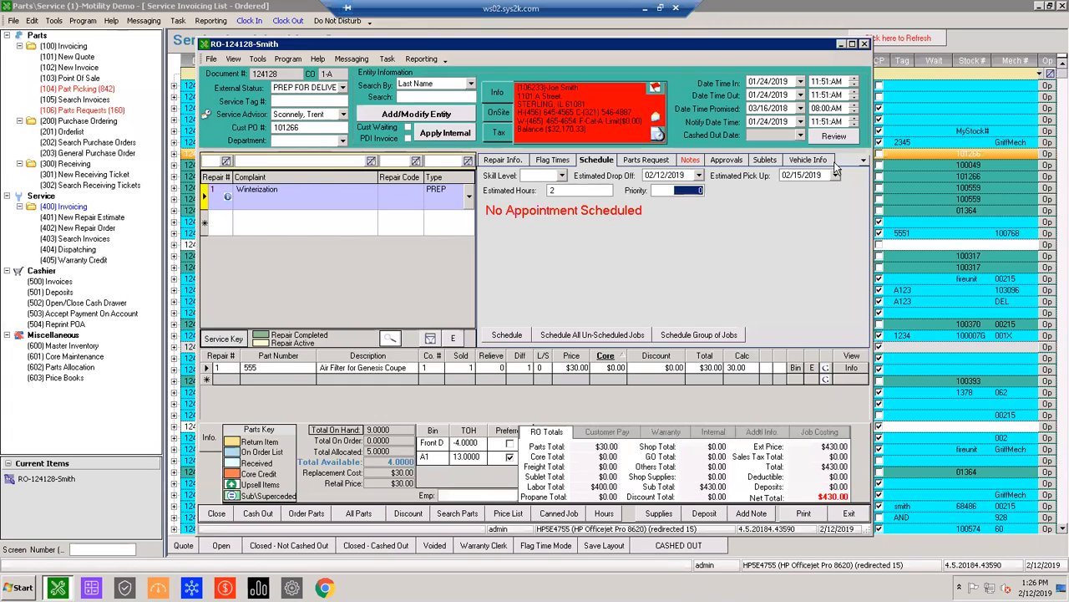
Step: Try a priority of 10 for the Winterization repair and clear the priority value again
text(10)
drag(680, 192, 835, 199)
key(Delete)
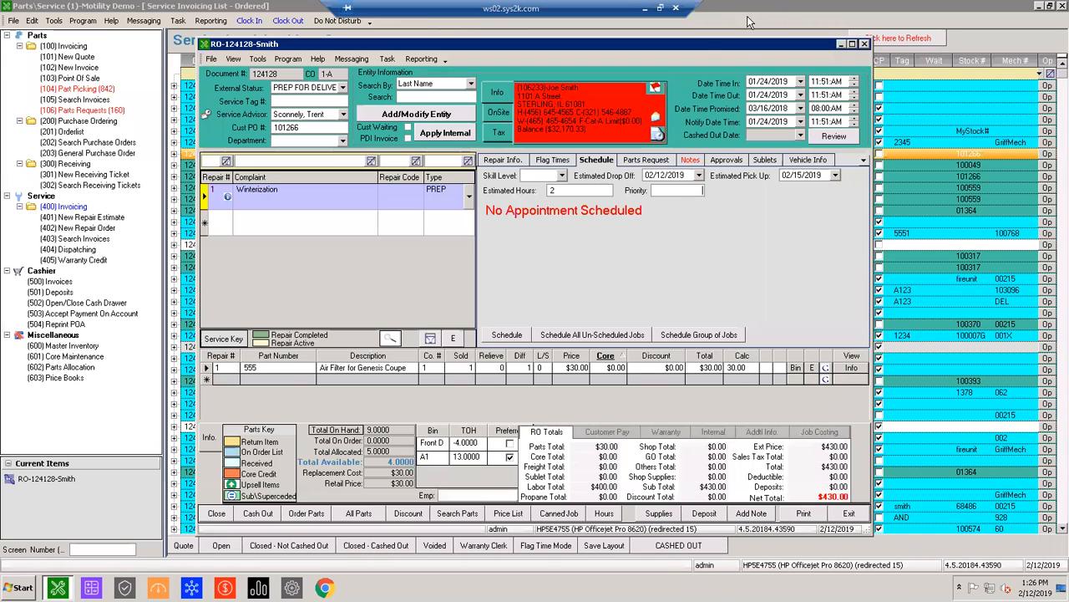
key(Tab)
click(699, 194)
Step: Schedule the repair by moving its unassigned appointment to the displayed mechanic on Tuesday, February 12, from 3:00 PM to 5:00 PM
click(500, 335)
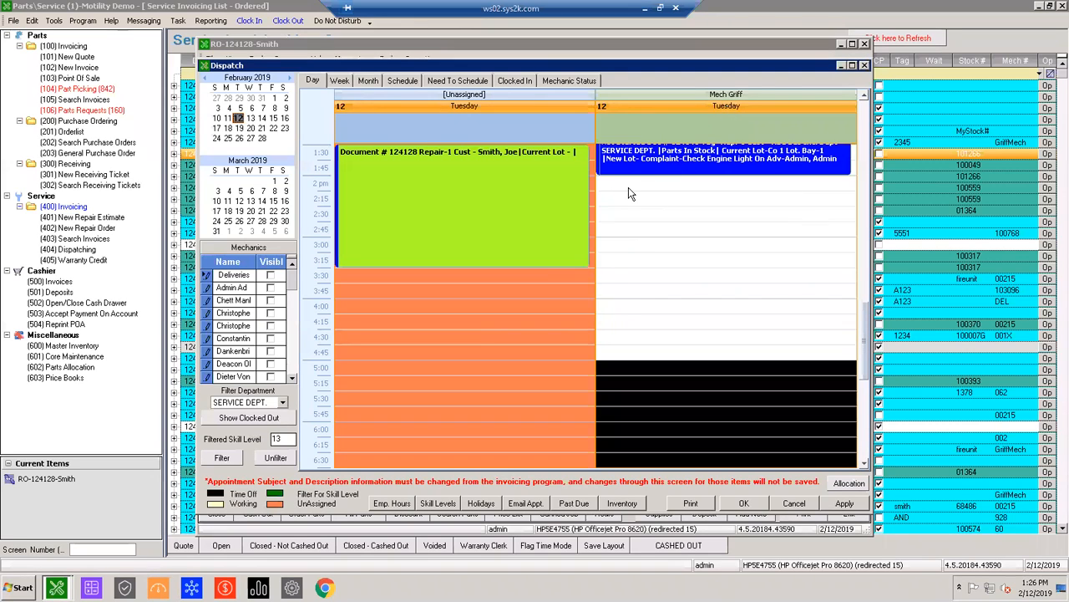
drag(479, 220, 660, 309)
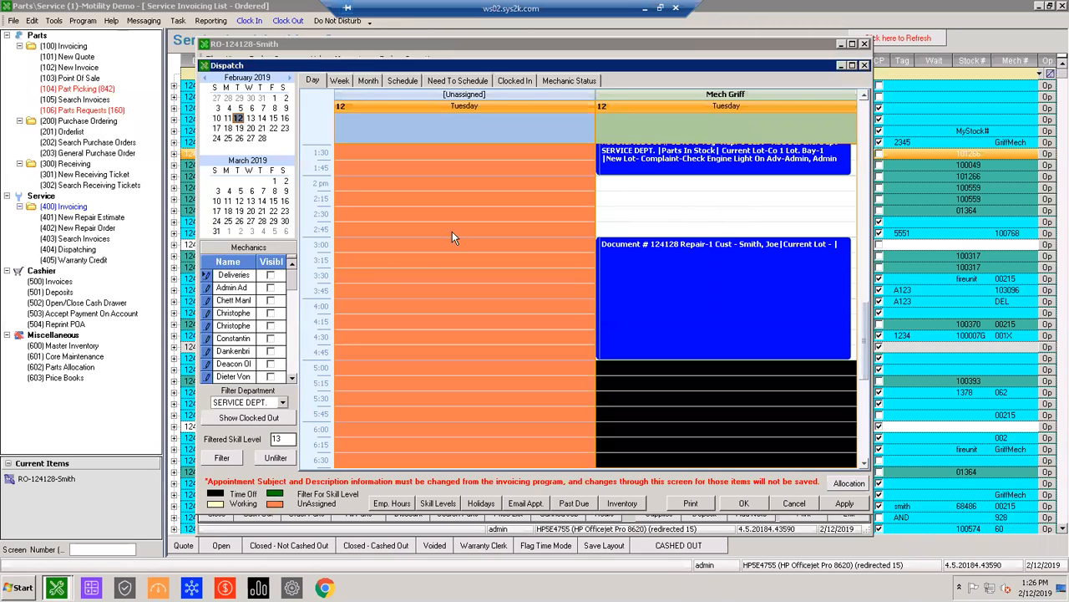
click(682, 302)
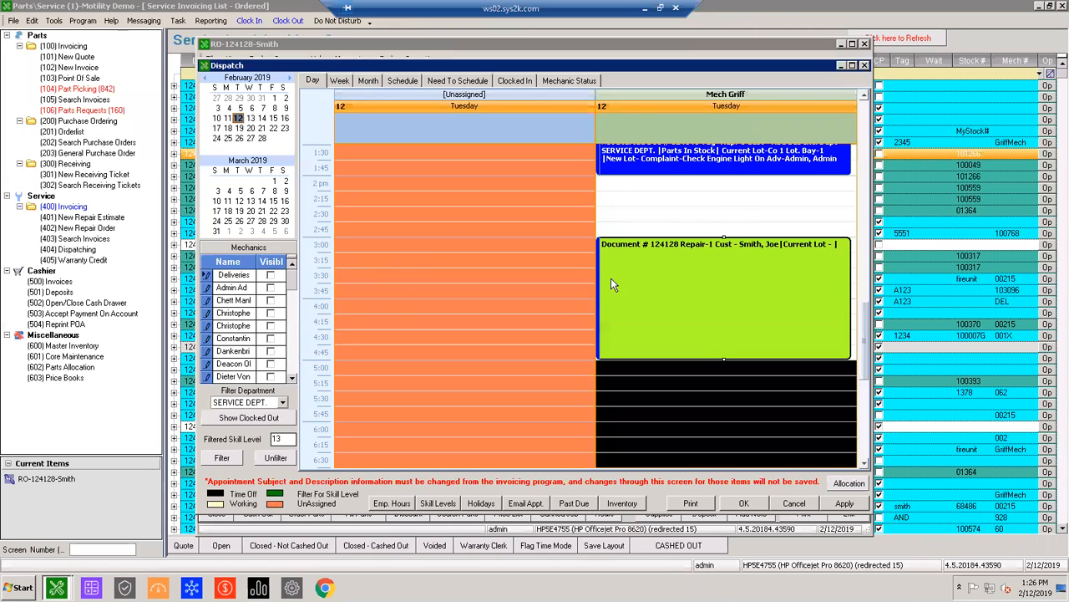
Step: Open the newly placed 3:00 PM appointment itself rather than its invoice, review its subject, and close it without saving
double_click(706, 265)
click(642, 340)
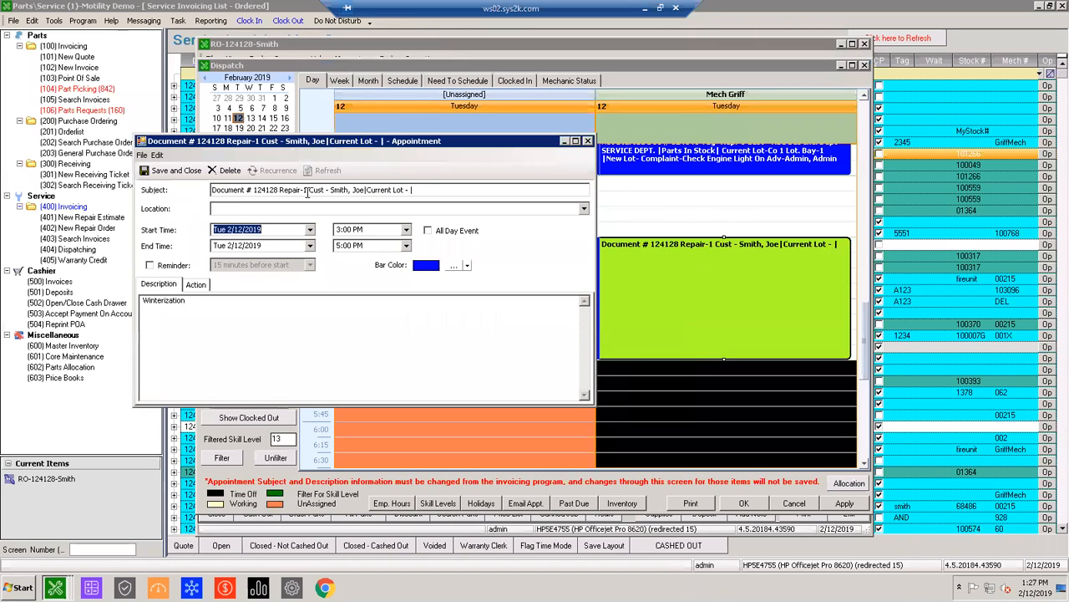
drag(412, 190, 224, 201)
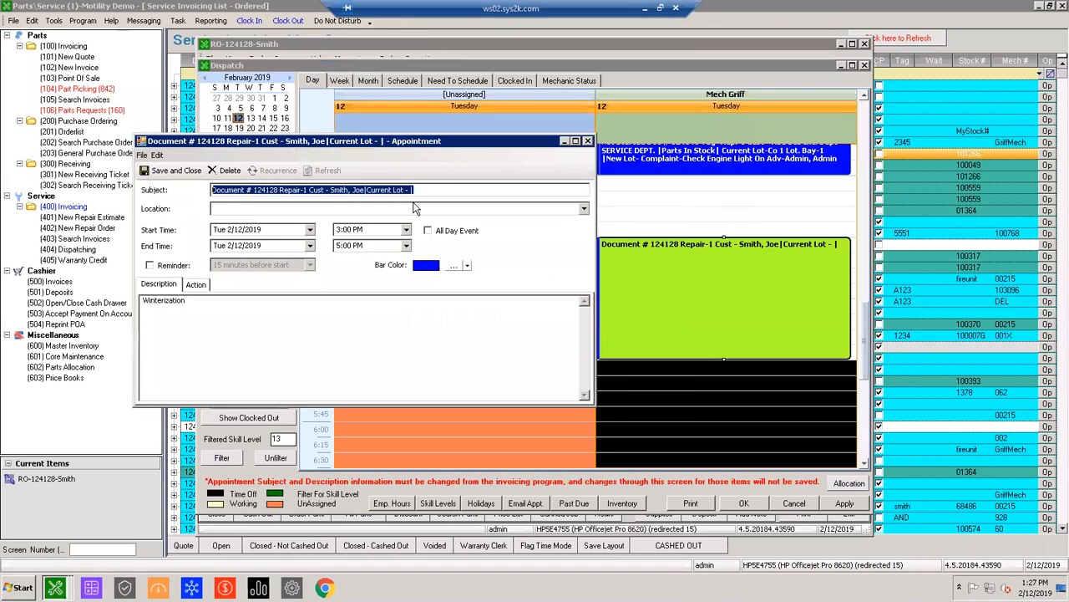
click(438, 189)
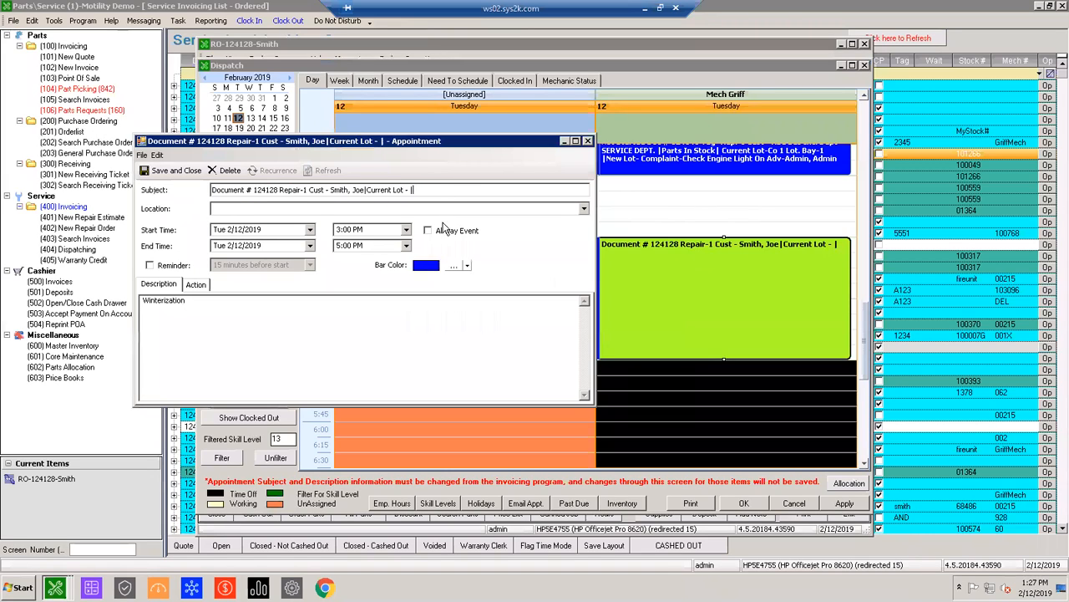
click(588, 141)
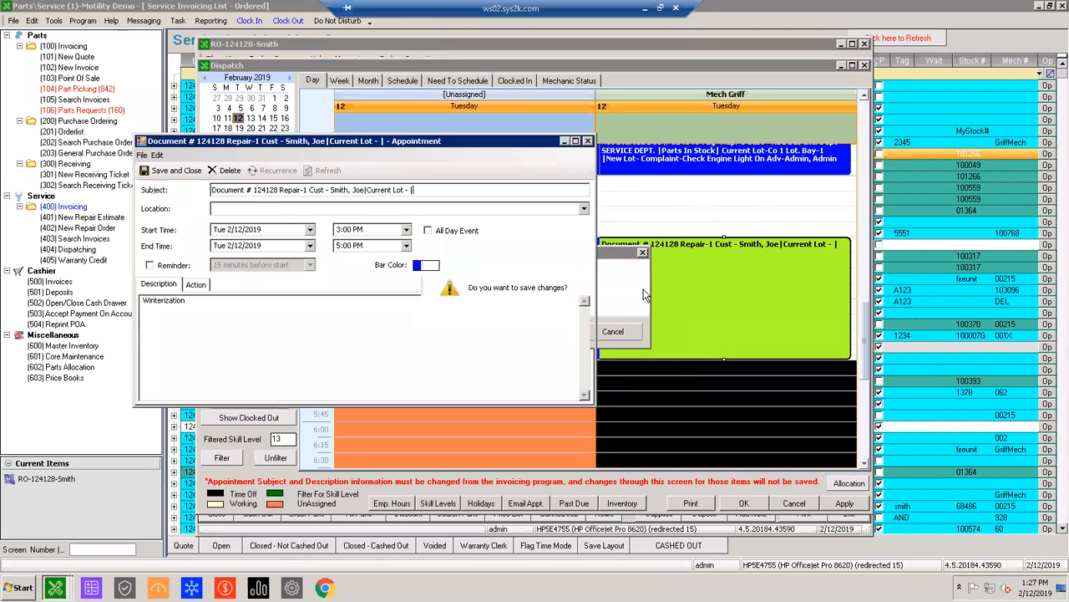
click(546, 334)
click(673, 205)
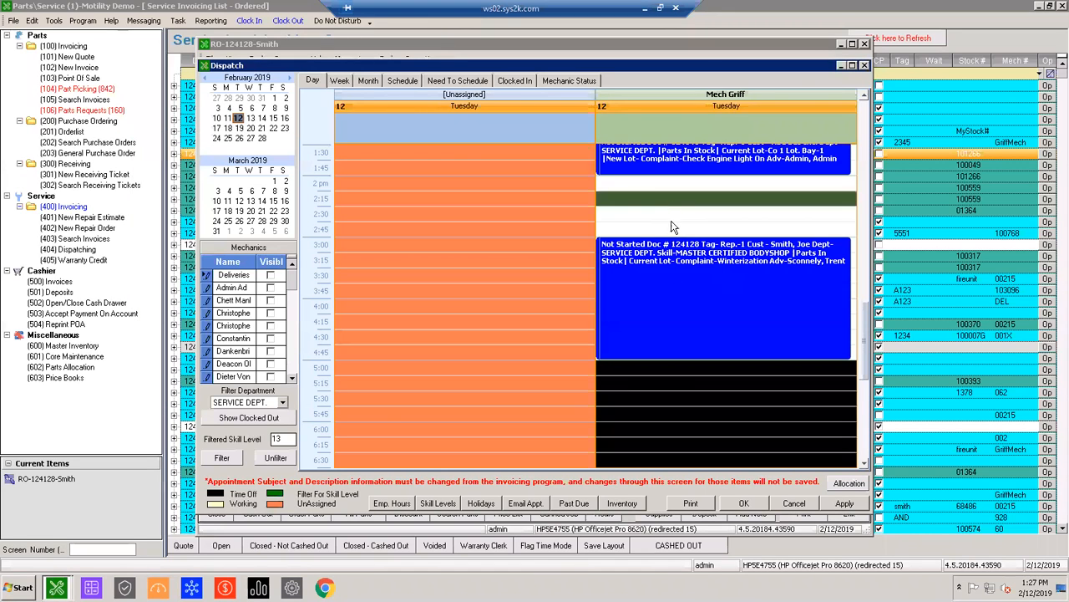
Step: Reopen the Winterization appointment instead of the invoice, read its subject through to the complaint and service advisor, and discard any changes
click(683, 300)
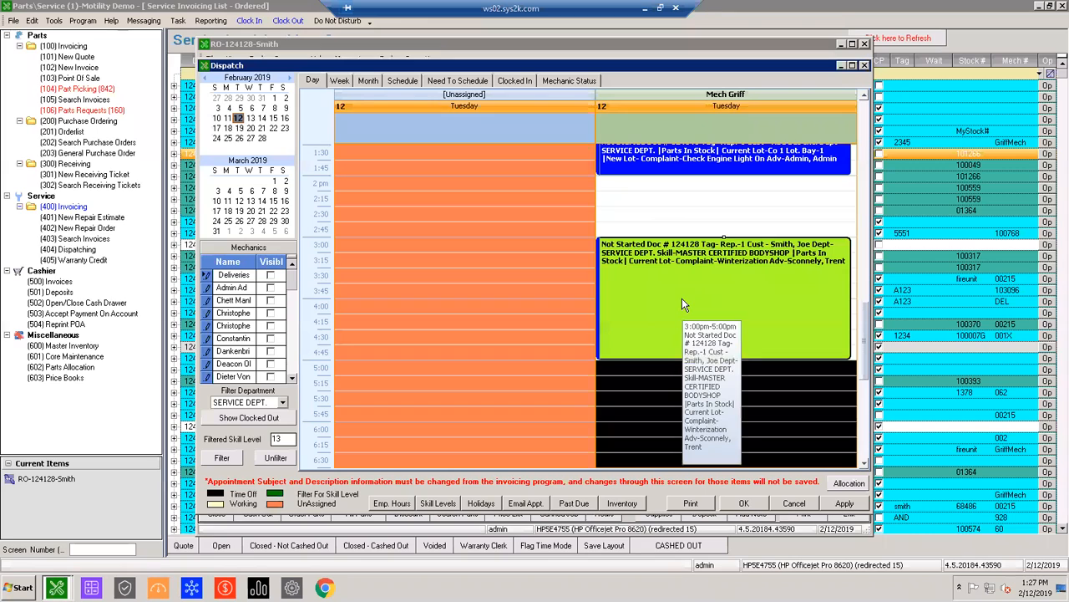
double_click(682, 299)
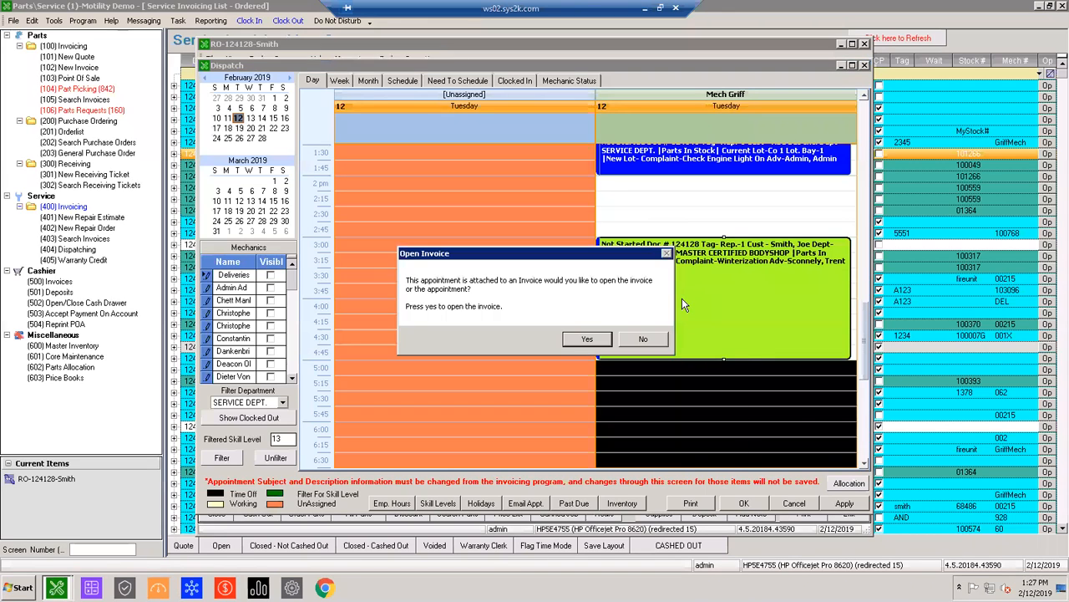
click(641, 336)
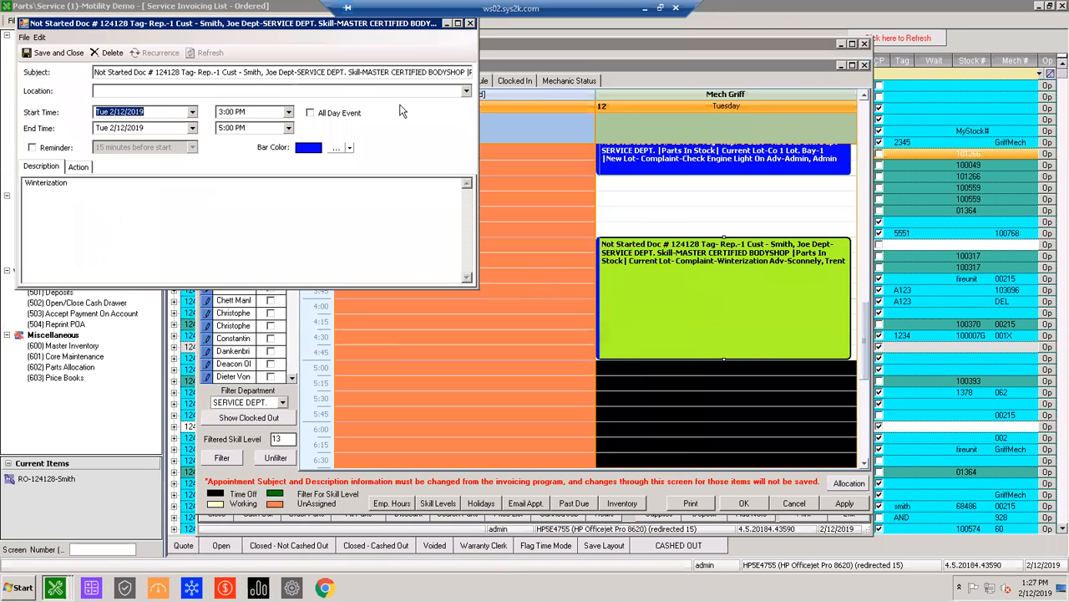
drag(261, 75, 476, 80)
click(434, 73)
drag(337, 72, 576, 76)
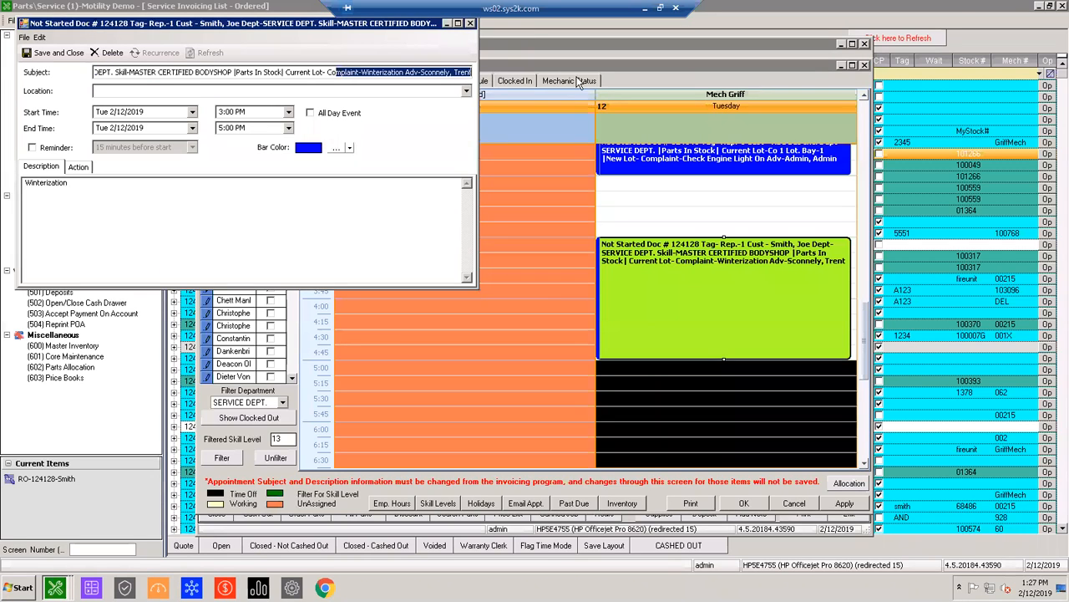
click(470, 24)
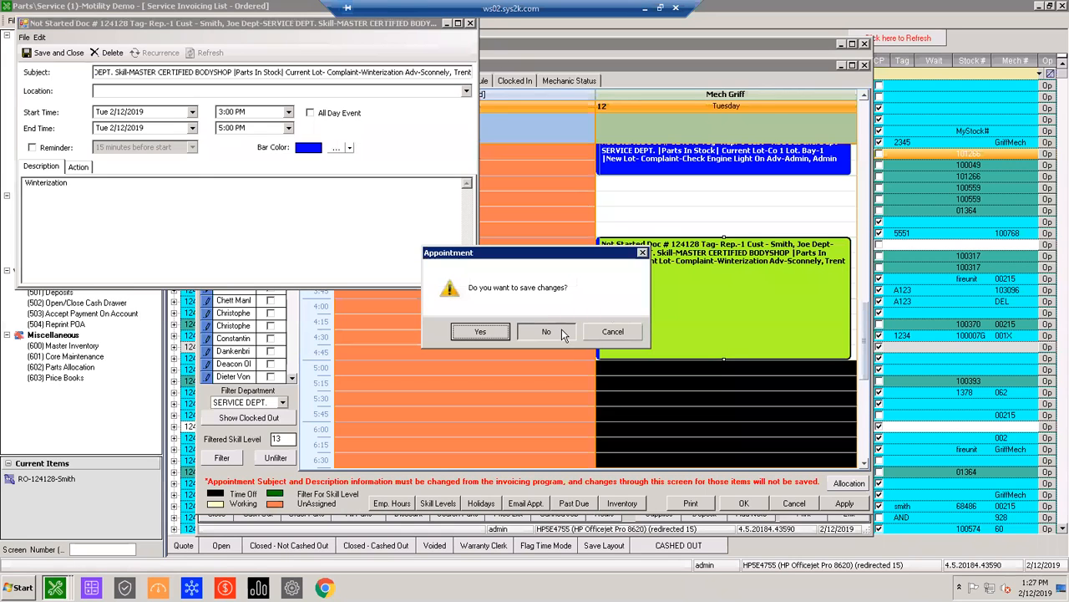
click(555, 332)
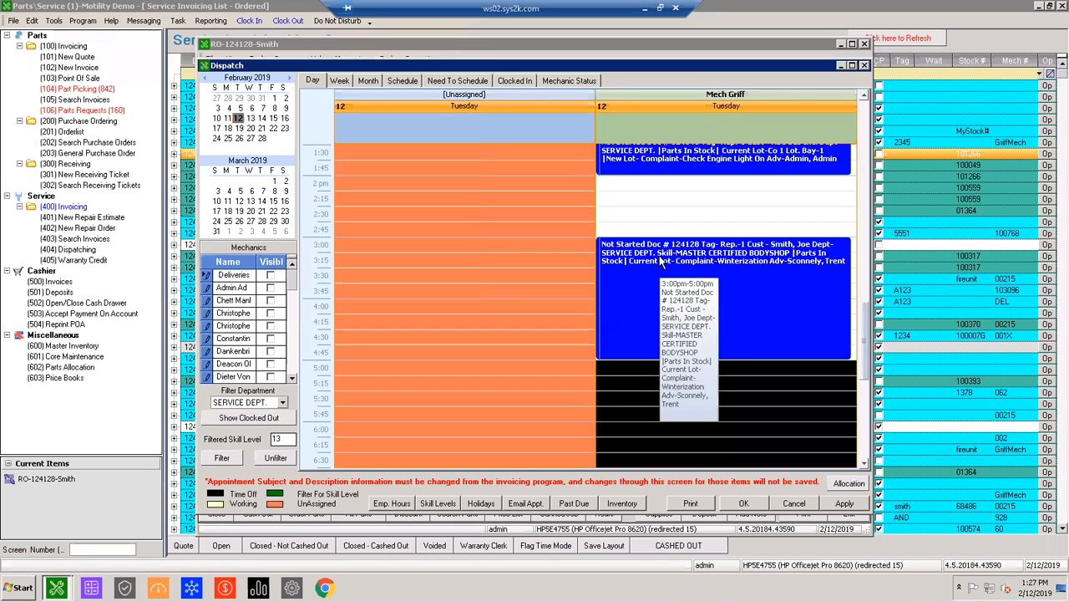
Step: Check the mechanic's Tuesday afternoon appointments, accept the dispatch schedule and return to the repair order
scroll(602, 292, up, 2)
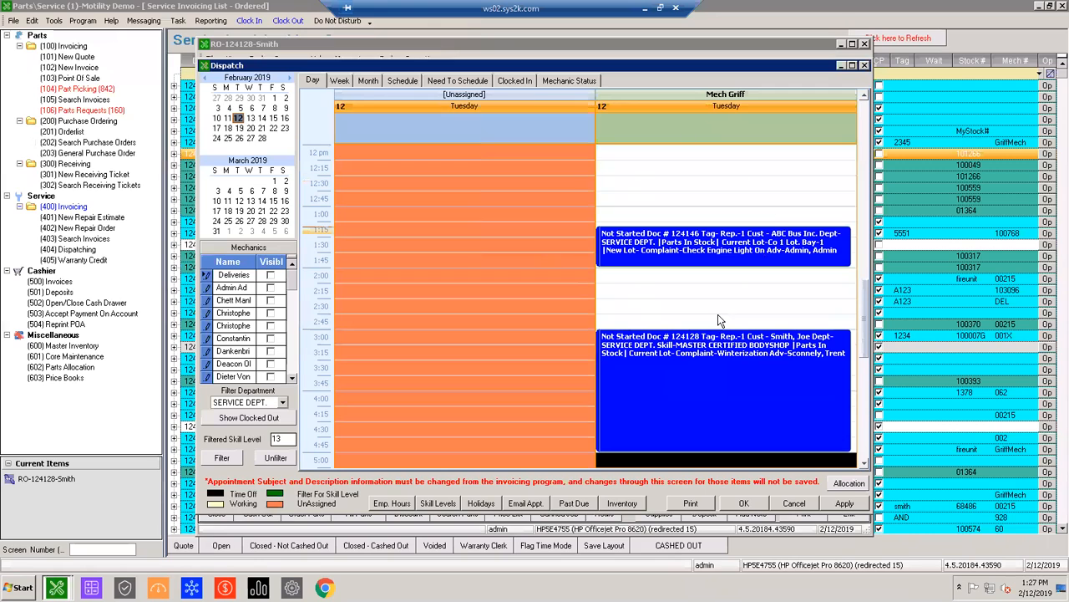
scroll(736, 296, down, 2)
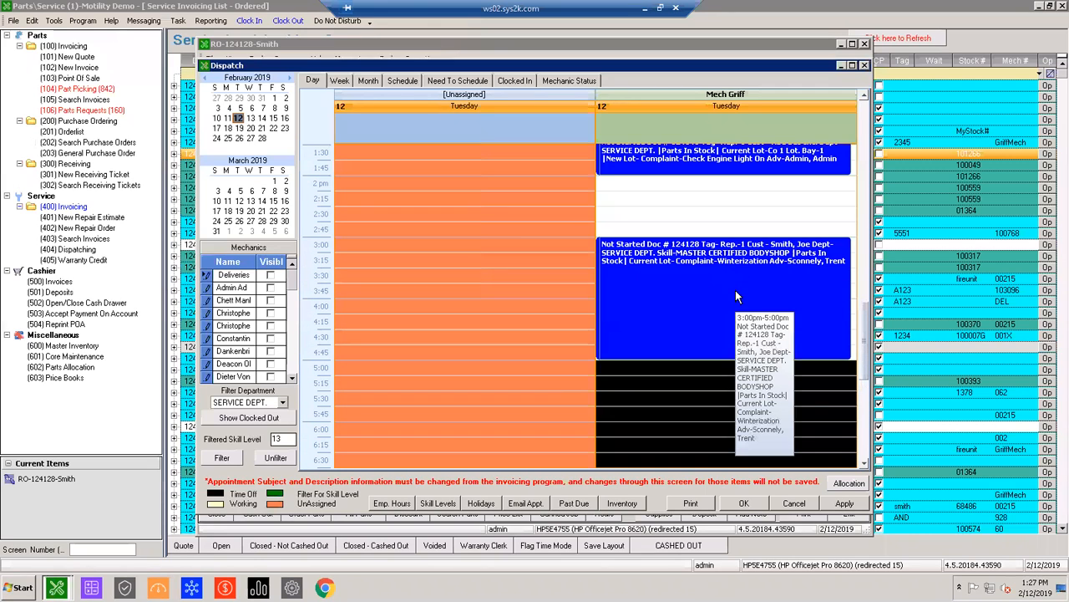
scroll(736, 296, up, 1)
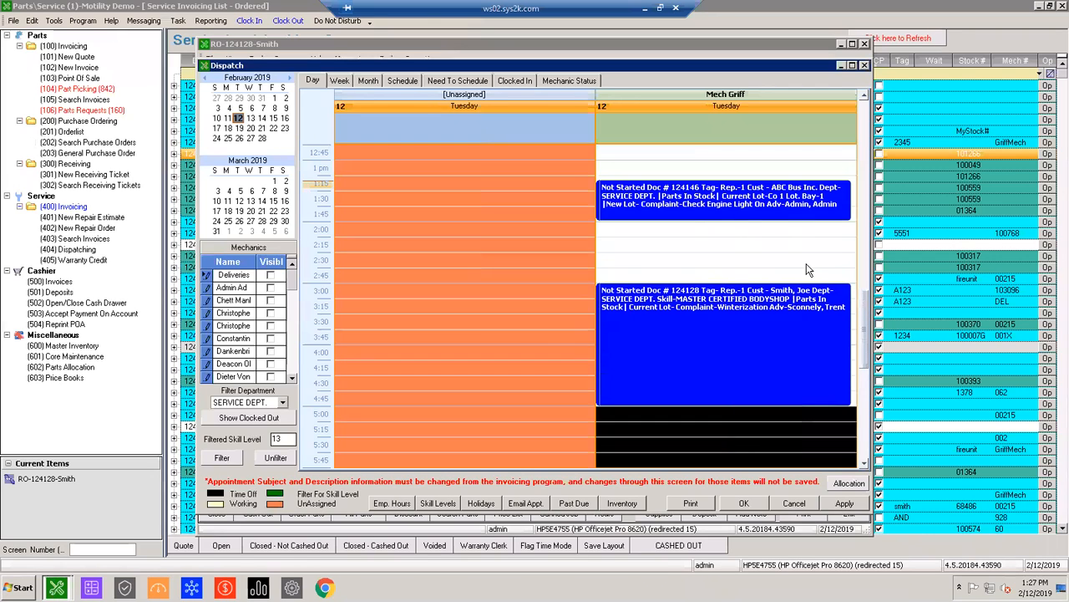
scroll(806, 269, down, 1)
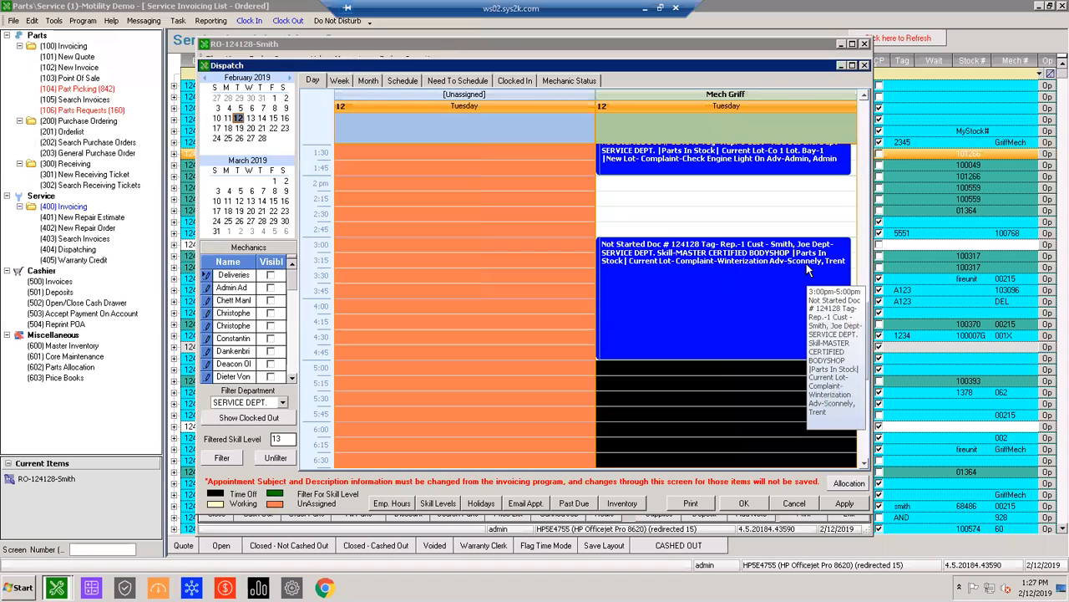
scroll(822, 237, up, 1)
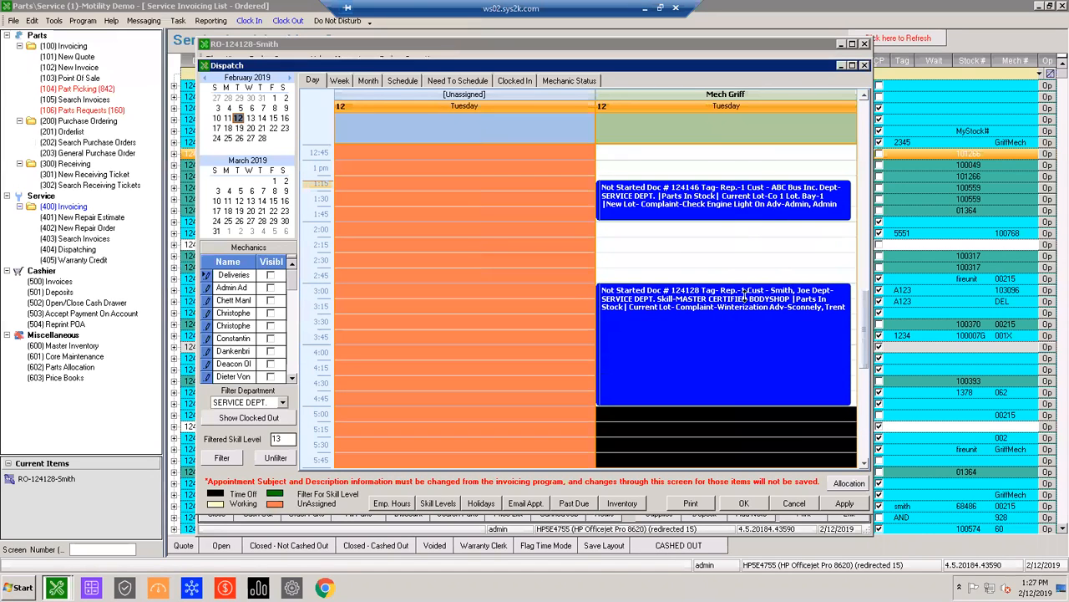
click(745, 503)
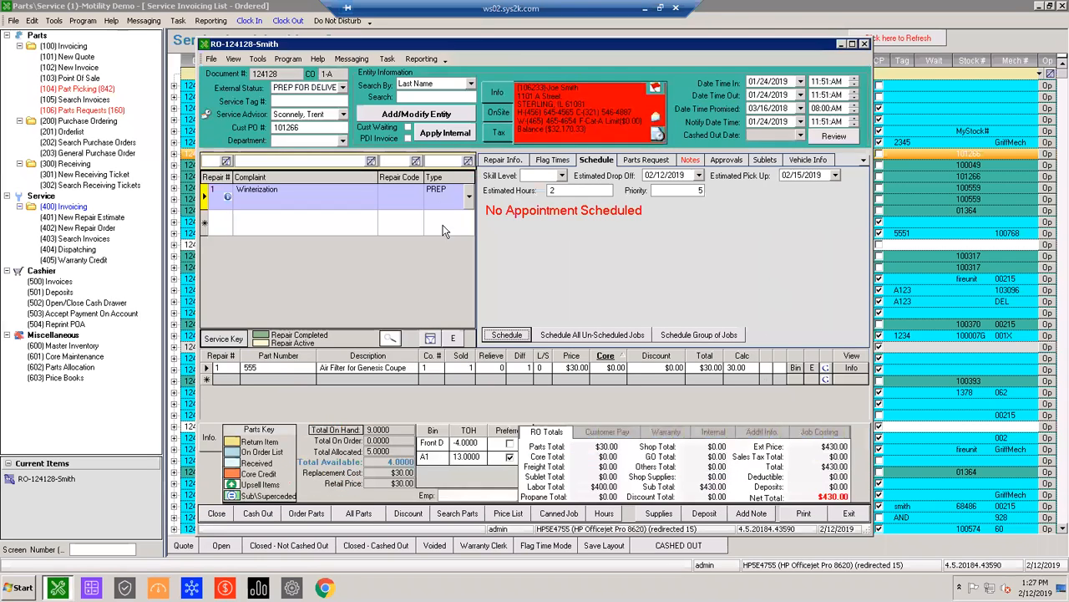
Step: Add a second repair to the repair order with the complaint "Rotate Tires"
click(339, 223)
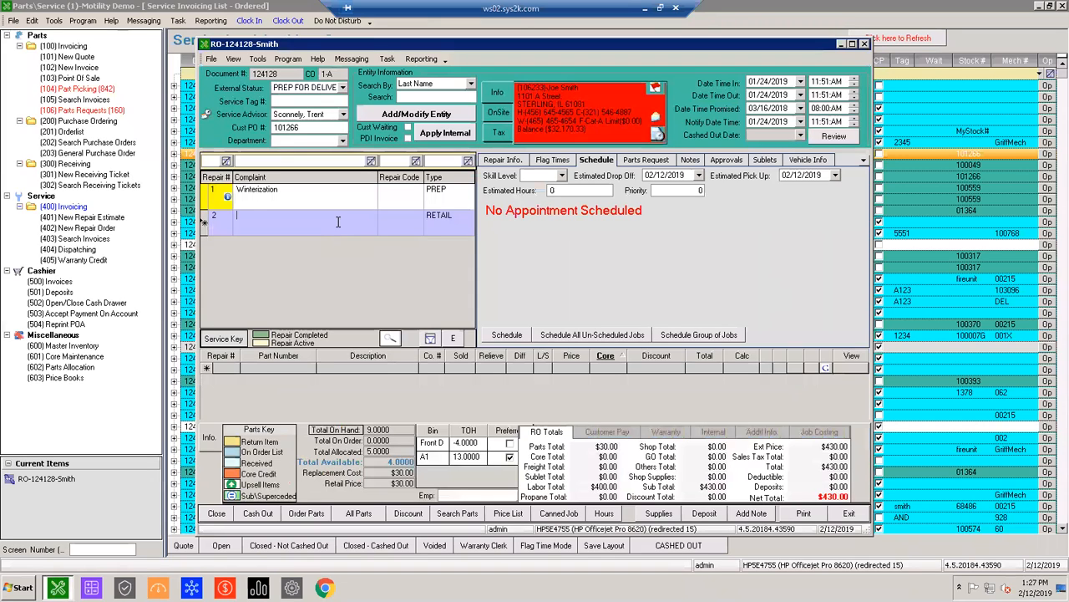
text(Rotate Tires)
key(Tab)
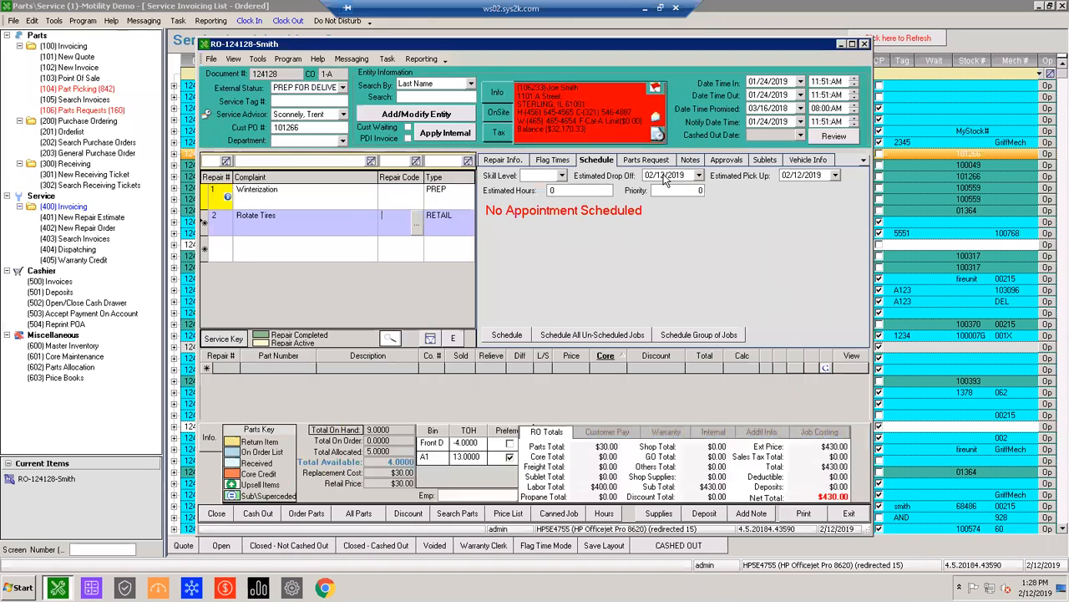
Step: Set the Rotate Tires repair's estimated pick-up to 02/15/2019 and its estimated hours to 1
click(838, 175)
click(816, 240)
text(1)
key(Tab)
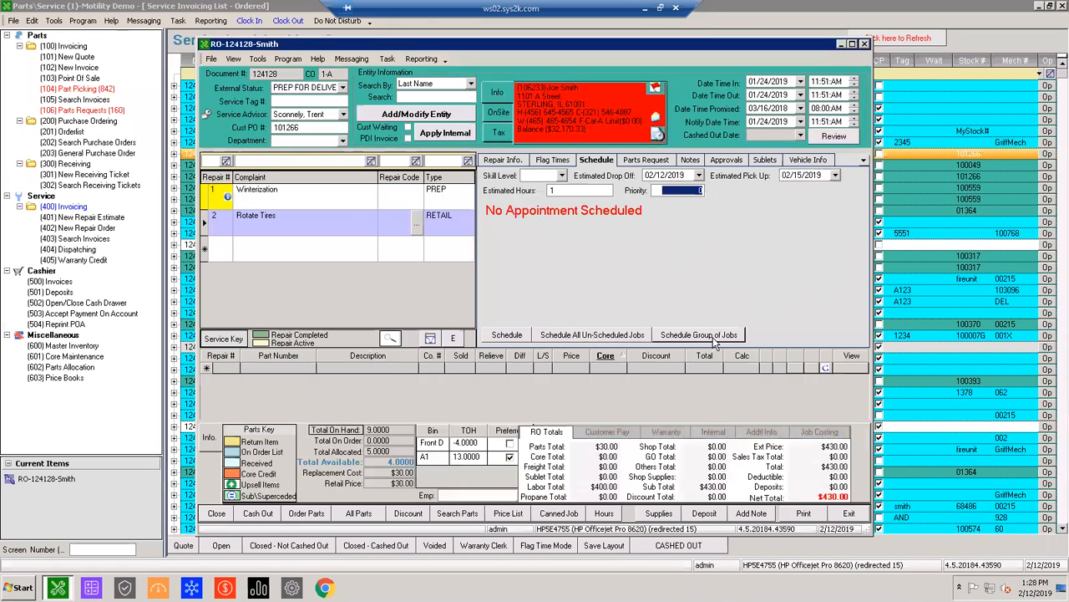
Step: Add a third repair with the complaint "Inspect/QC" and show its repair information
click(269, 246)
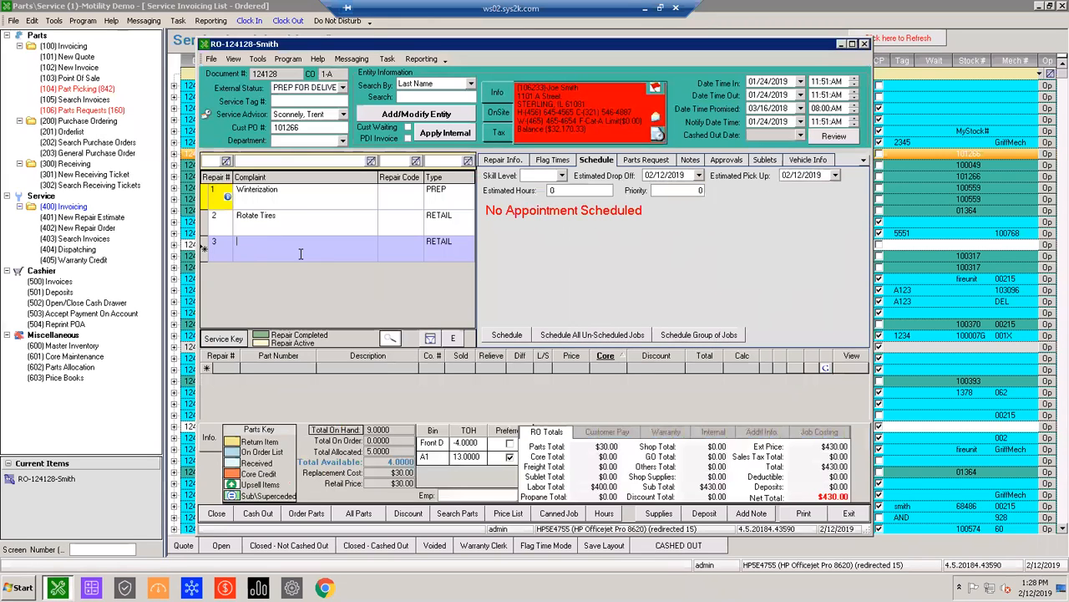
text(I)
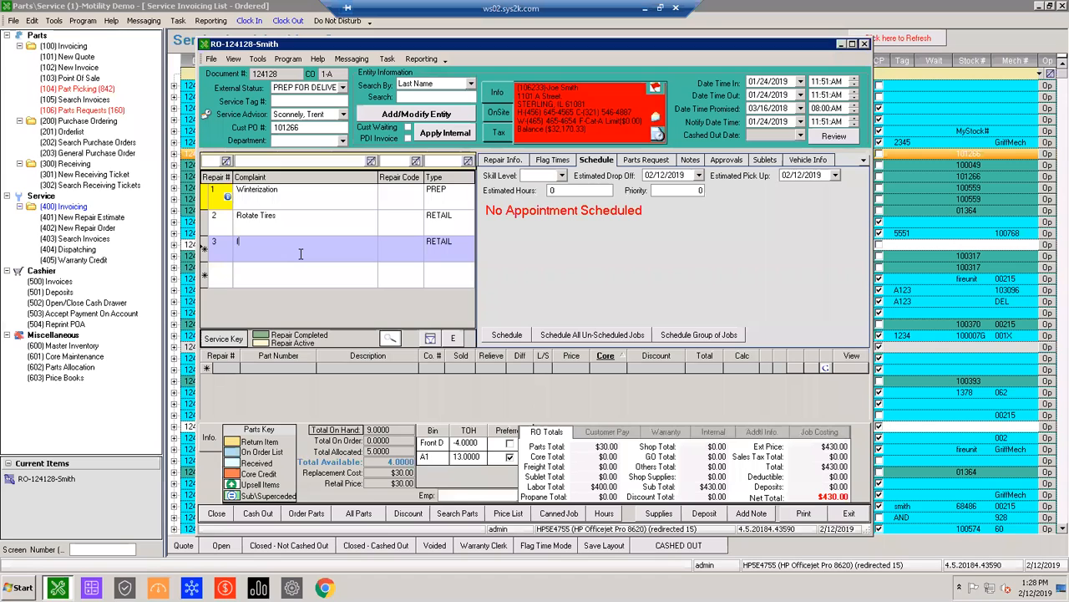
text(nspect/QC)
click(499, 160)
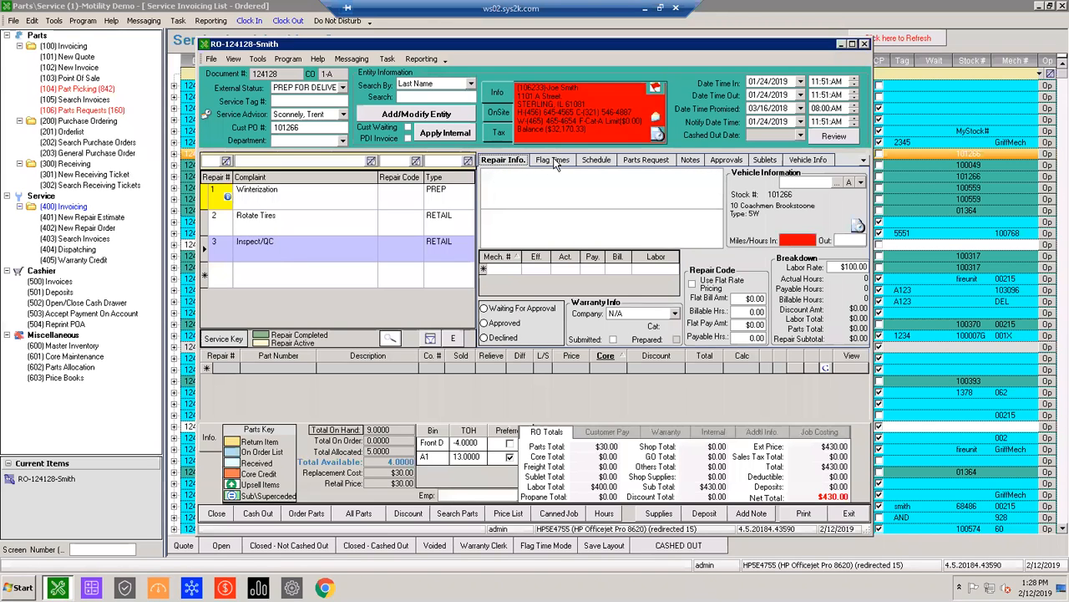
Step: Return to the Rotate Tires repair and bring up its scheduling details, including the estimated hours
click(330, 216)
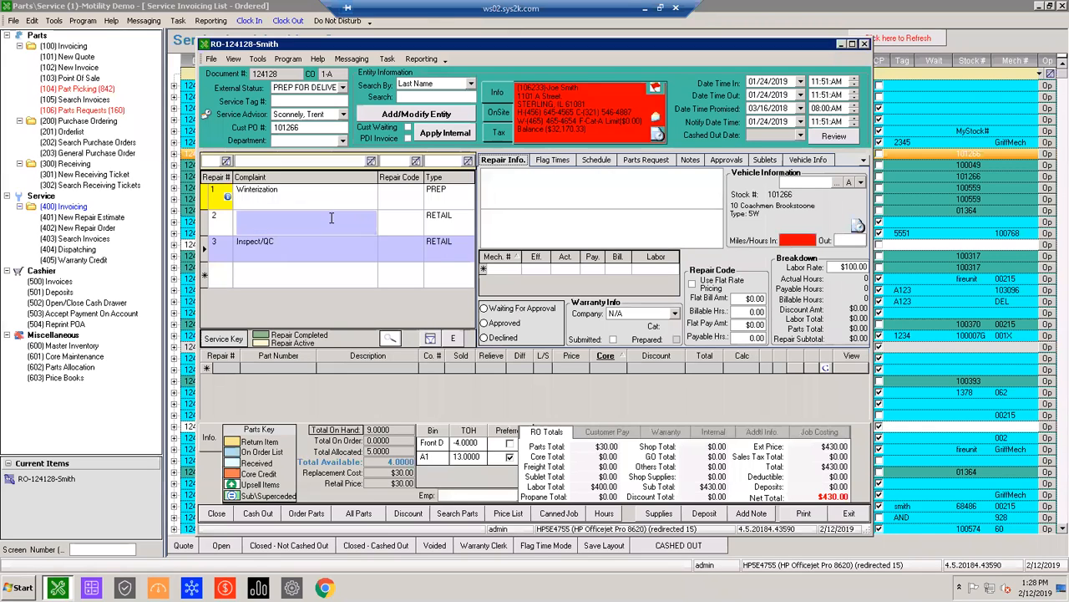
click(298, 243)
click(262, 218)
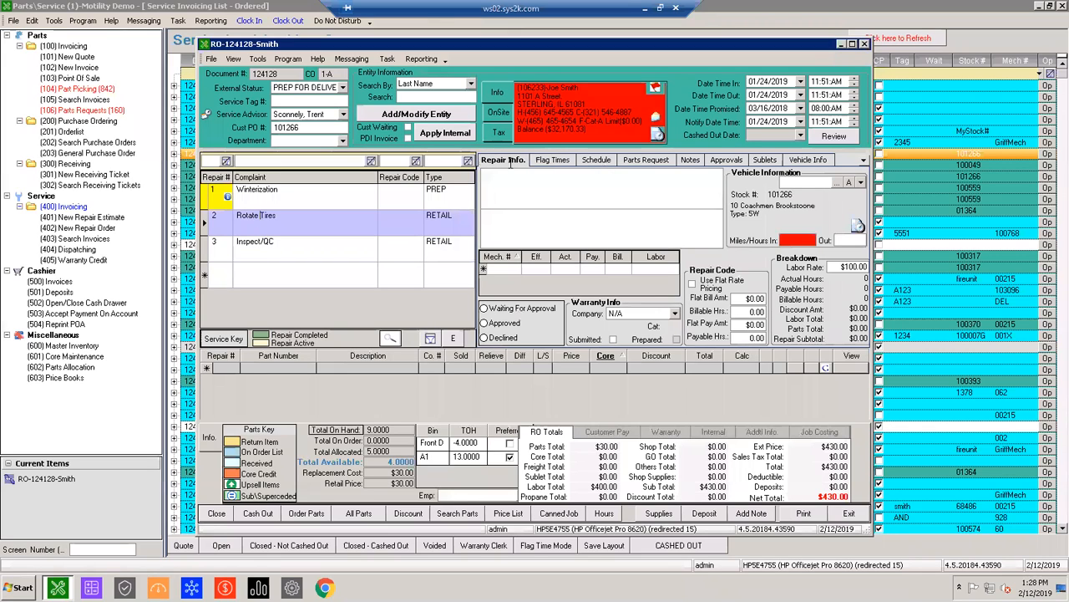
click(603, 161)
click(589, 191)
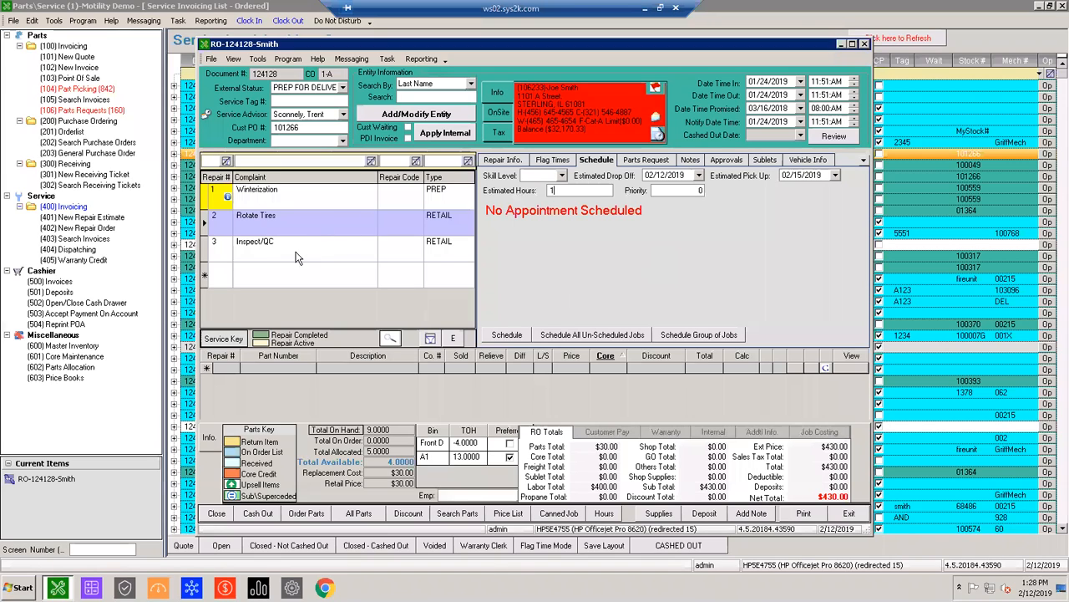
Step: Group the Rotate Tires and Inspect/QC repairs for scheduling together and open them in the dispatching calendar
click(665, 334)
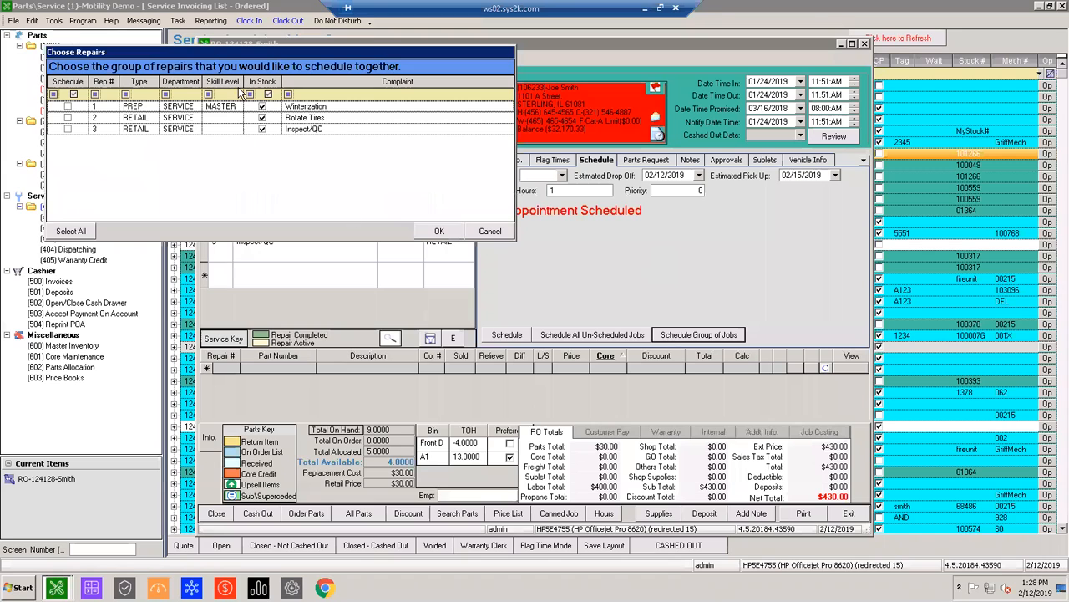
click(168, 190)
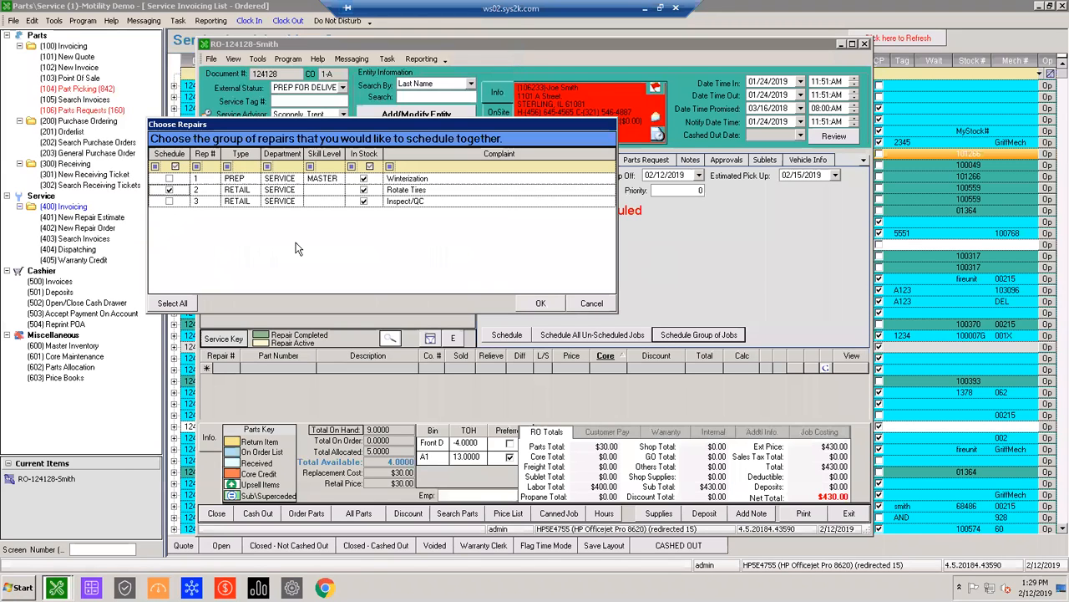
click(537, 304)
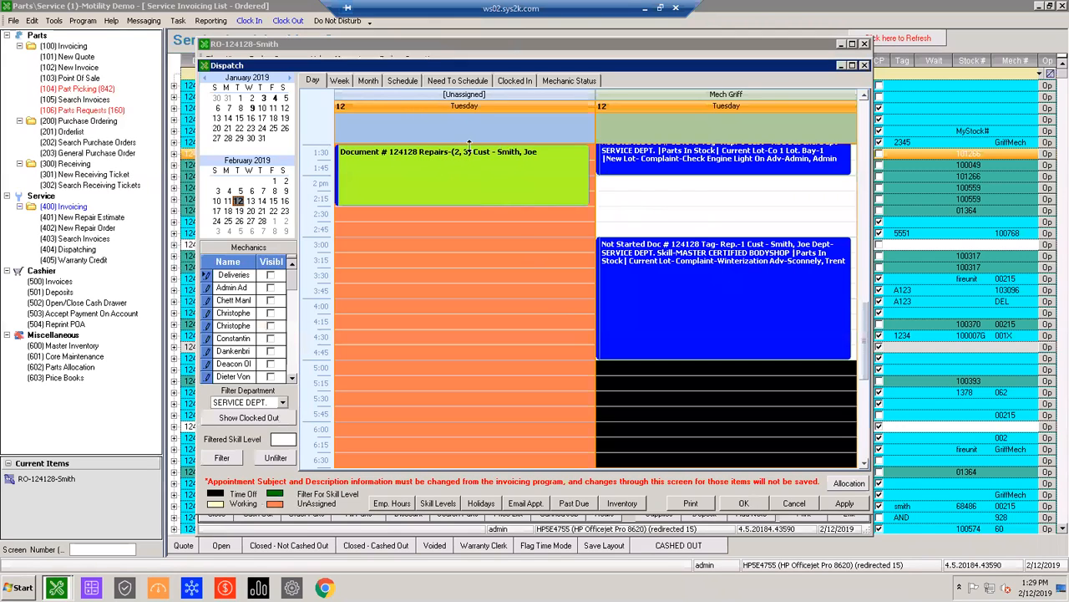
Step: Maximize the dispatching calendar to view the unassigned group appointment alongside the mechanic's Tuesday schedule
scroll(718, 305, up, 2)
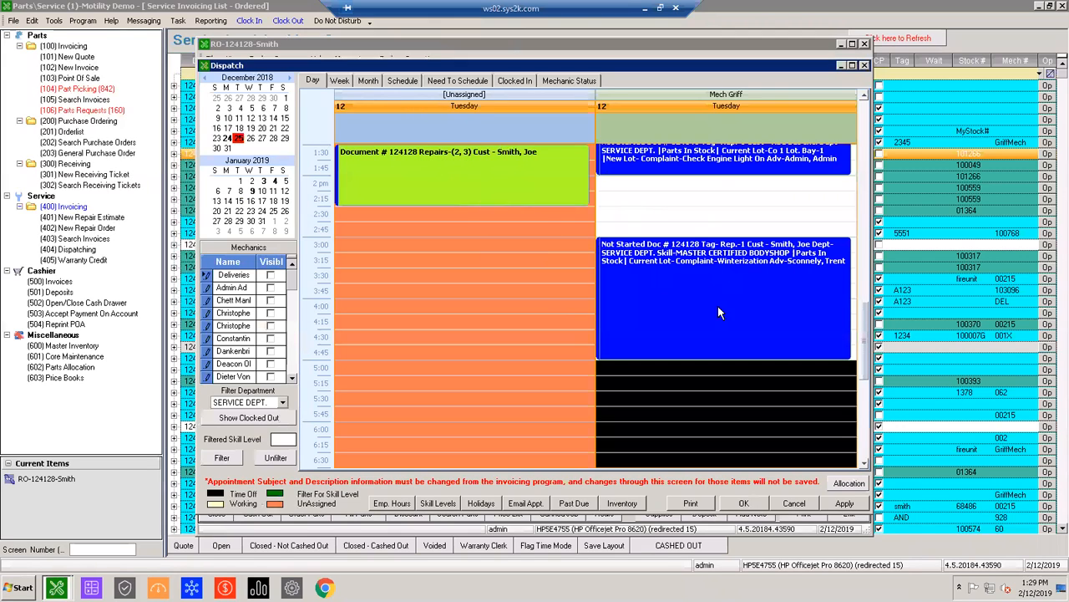
click(747, 211)
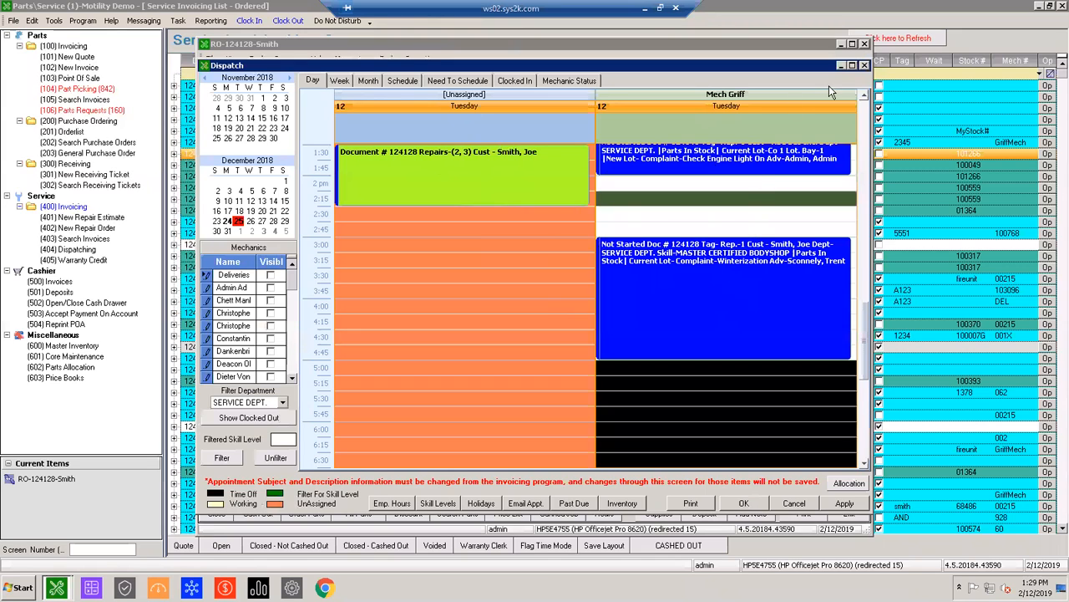
click(852, 65)
scroll(746, 280, up, 2)
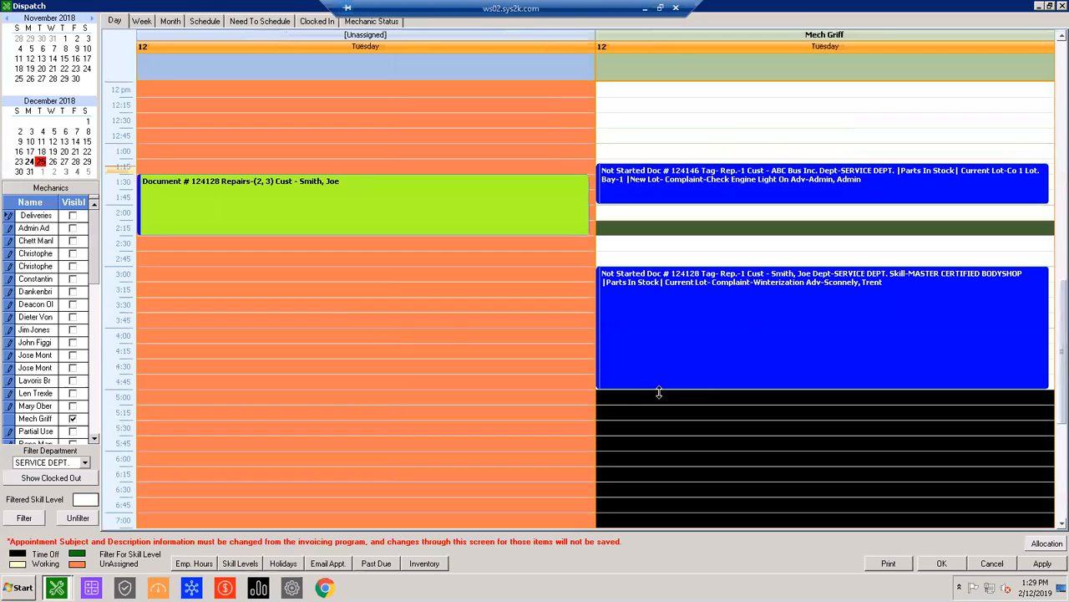
Step: Display December 25 and 26, 2018 side by side in the dispatching calendar
click(632, 403)
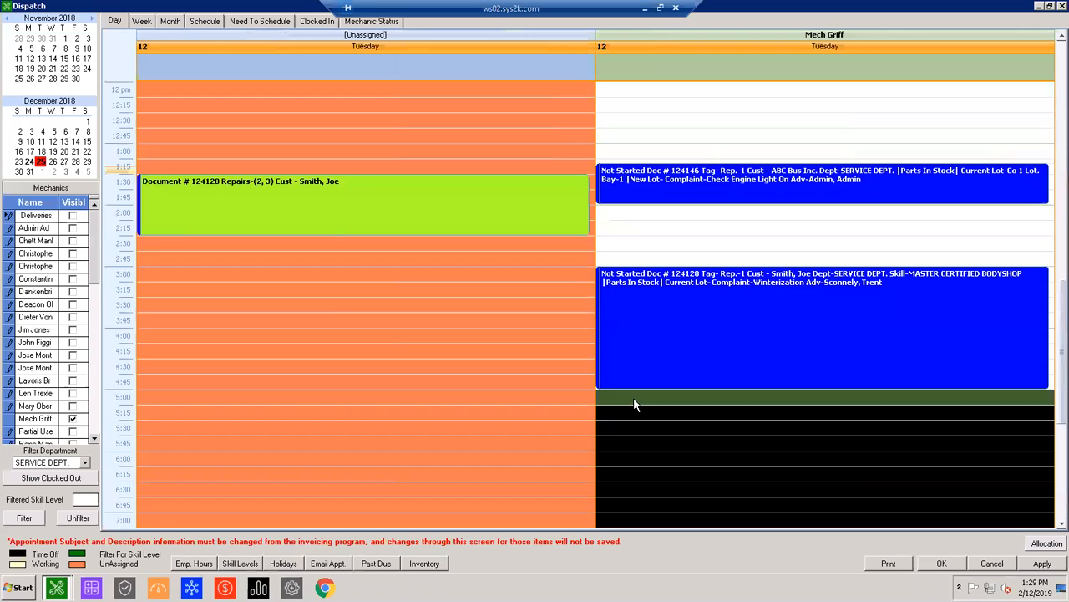
scroll(634, 404, up, 3)
scroll(629, 300, down, 1)
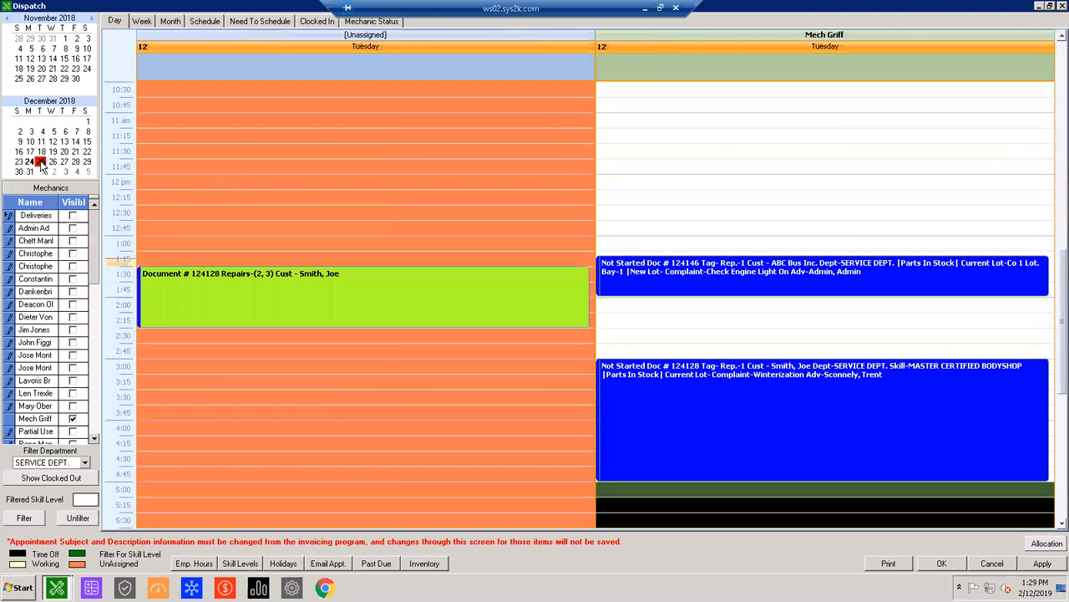
drag(40, 163, 53, 162)
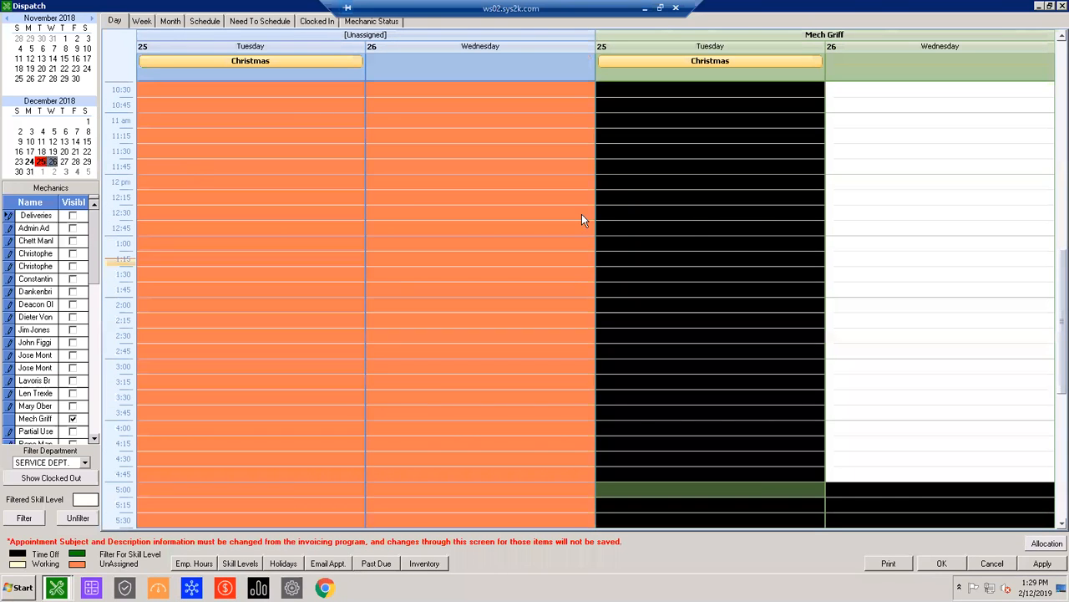
Step: Assign the unassigned group appointment to the mechanic on Wednesday, February 13, 2019, from 8:15 to 9:15 AM and save the calendar
click(93, 19)
click(92, 19)
drag(40, 142, 59, 147)
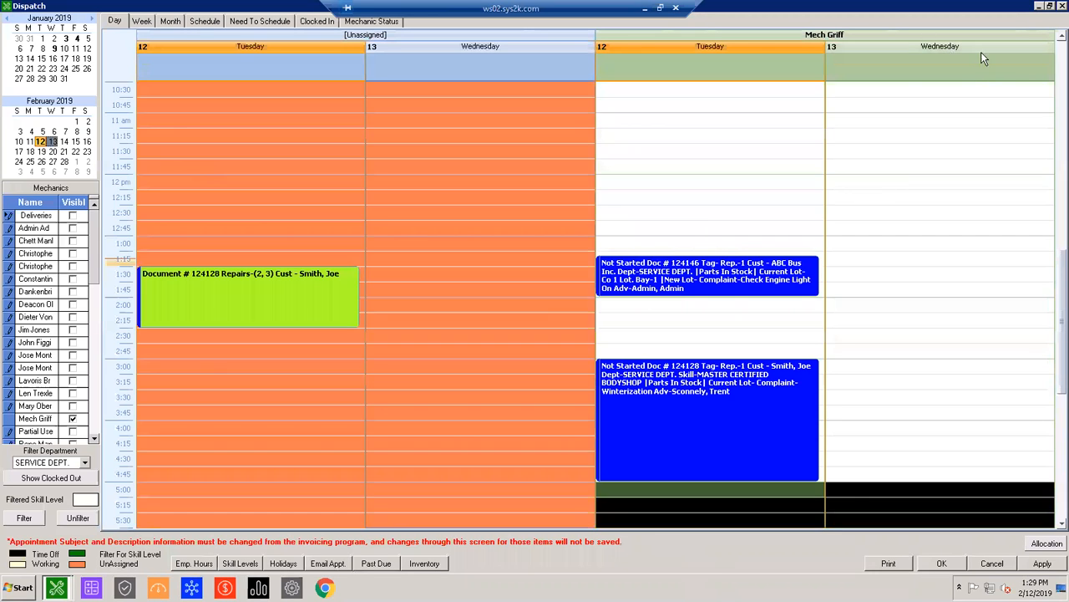
drag(303, 301, 877, 198)
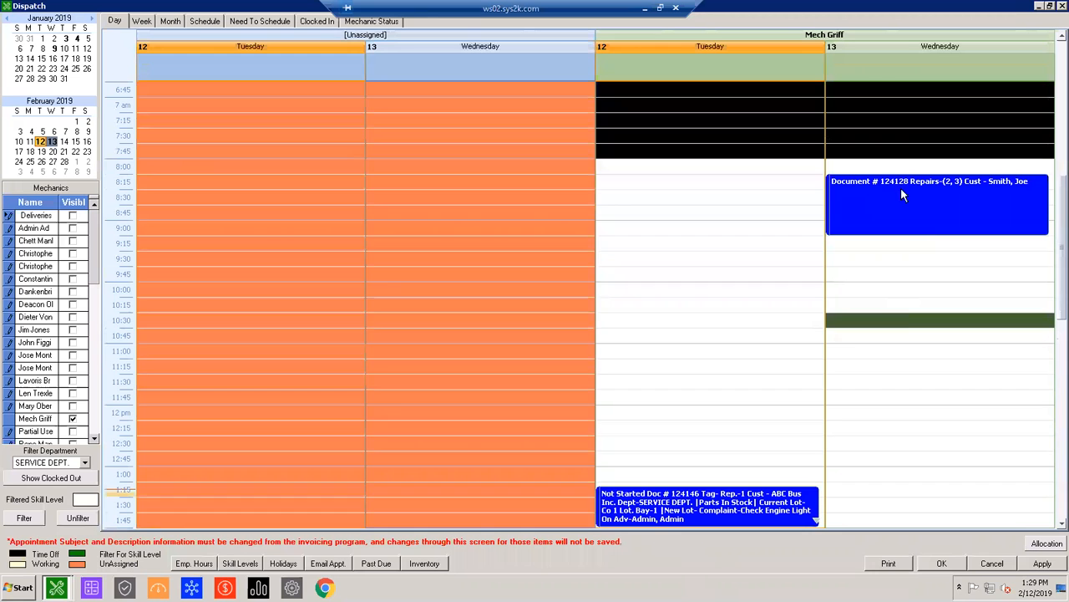
click(1043, 564)
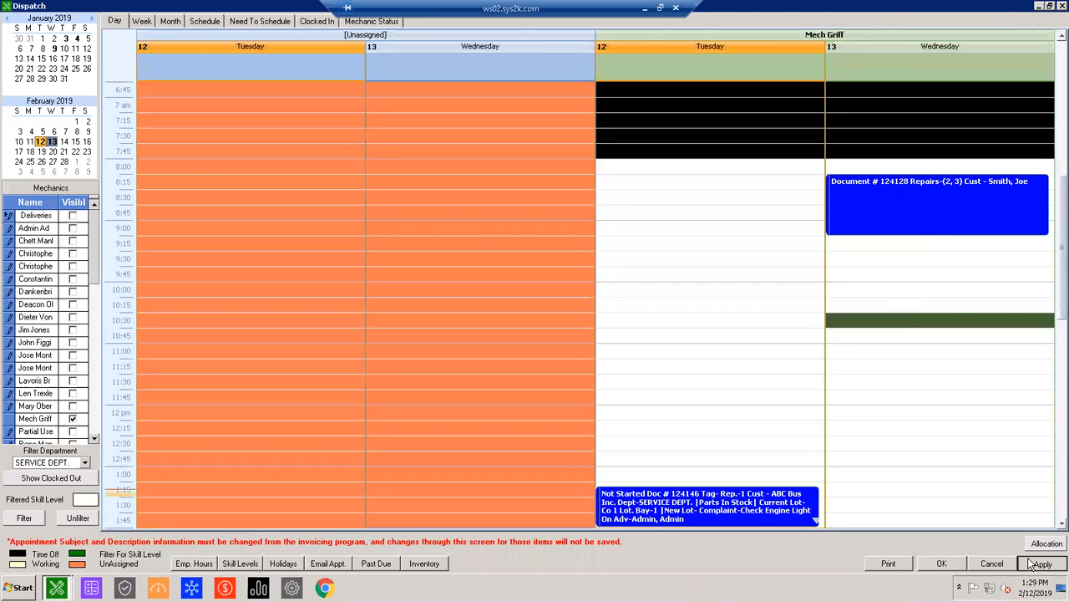
click(959, 566)
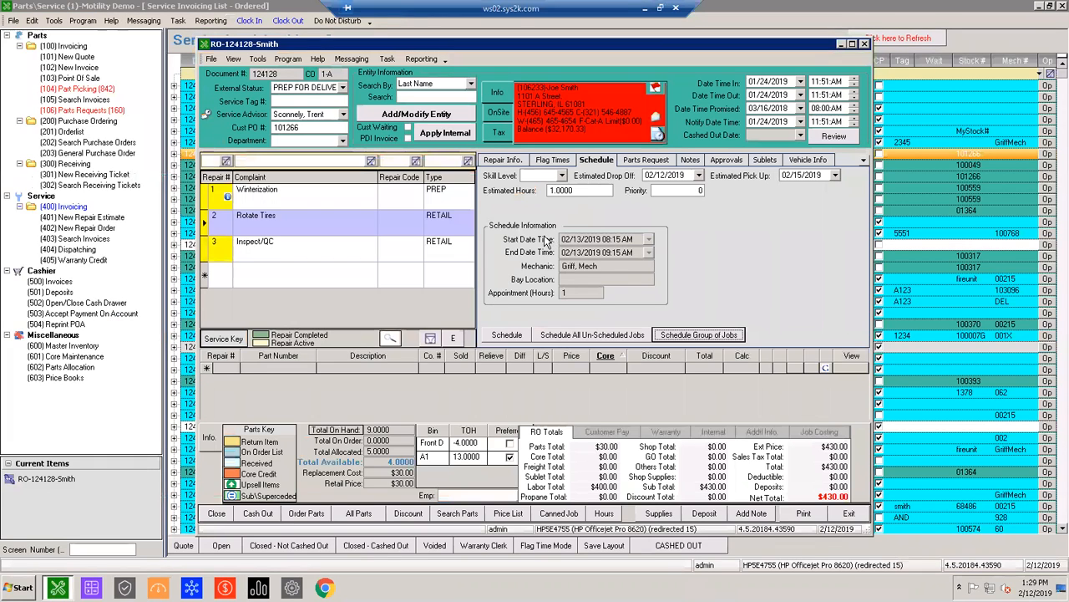
Step: Check the start time, end time and mechanic for Rotate Tires, and compare the scheduling details of Inspect/QC
click(629, 240)
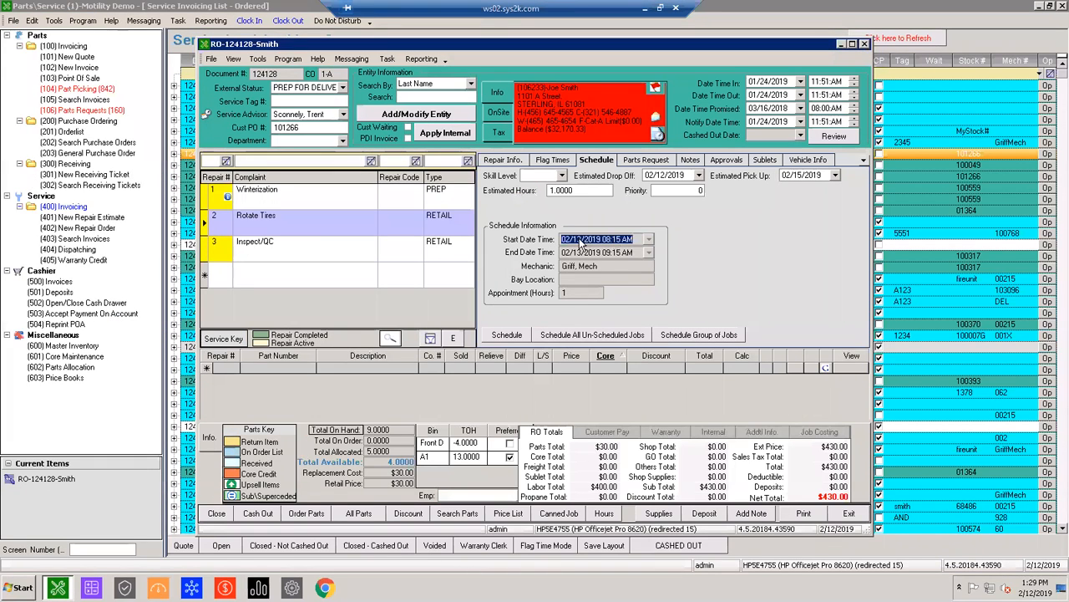
click(623, 253)
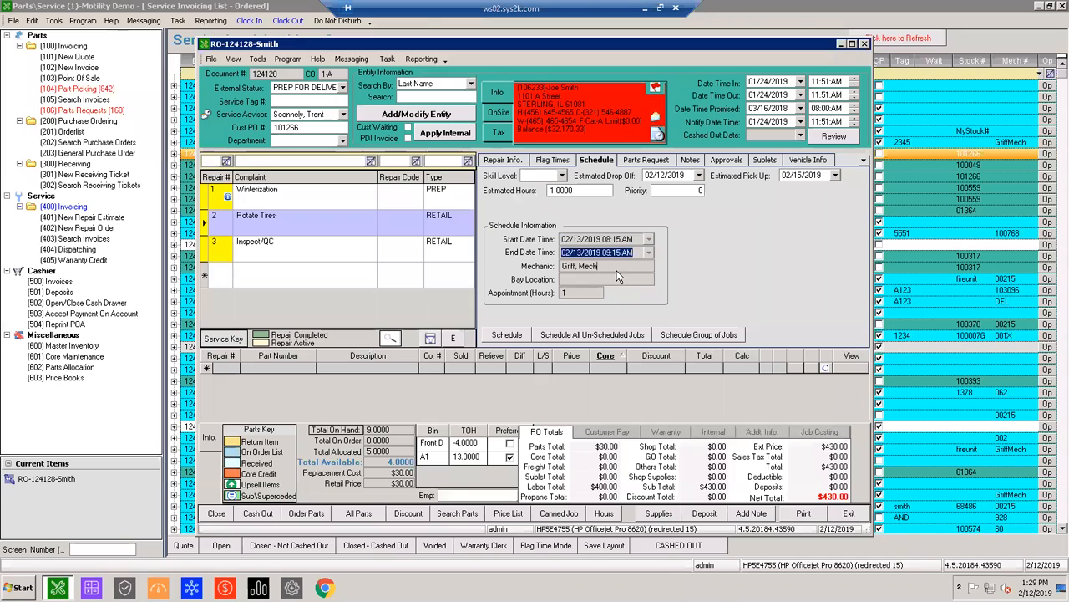
click(611, 278)
click(231, 255)
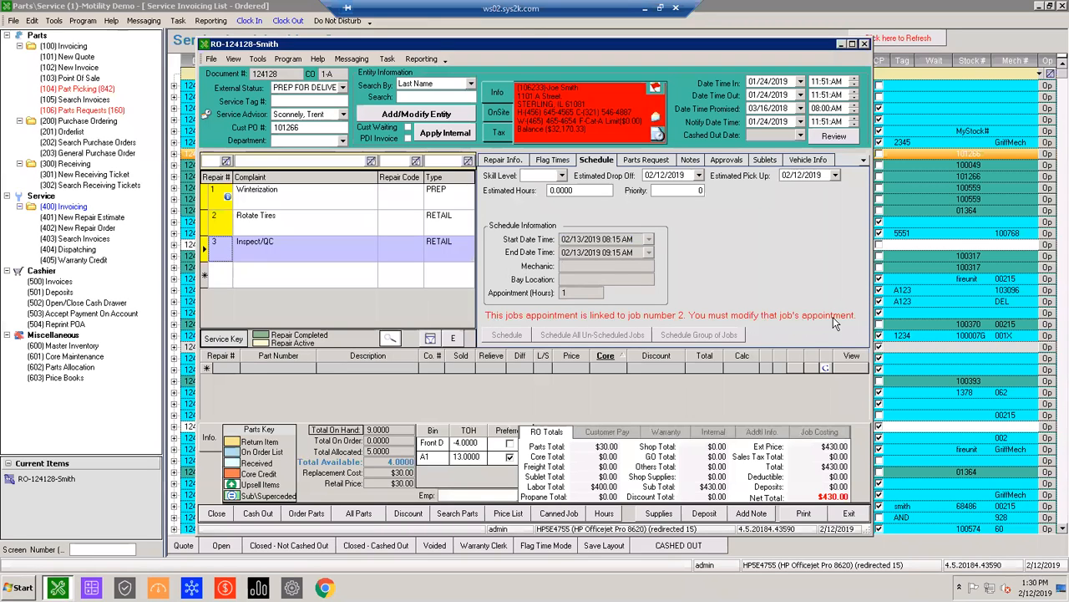
click(320, 219)
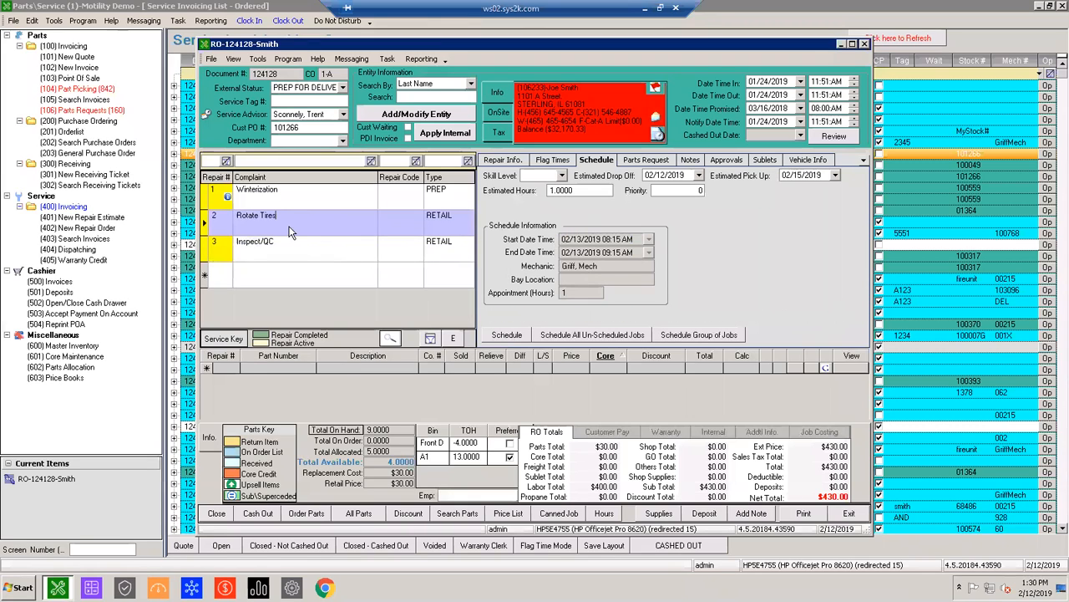
Step: Open the dispatching calendar and move the Winterization appointment to Wednesday, February 13, at 10:00 AM
click(55, 21)
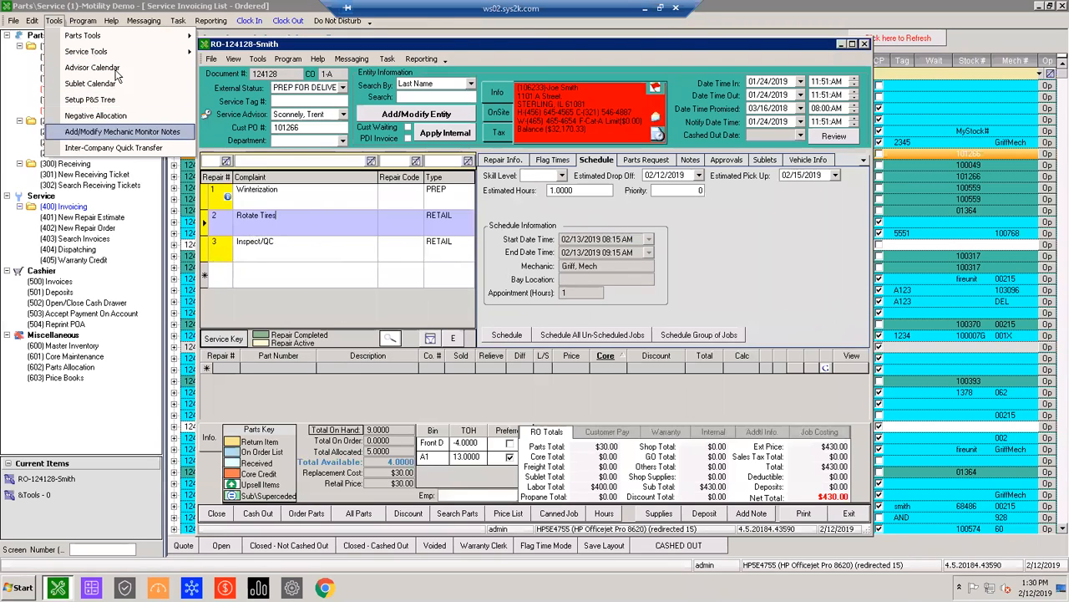
click(55, 21)
click(73, 248)
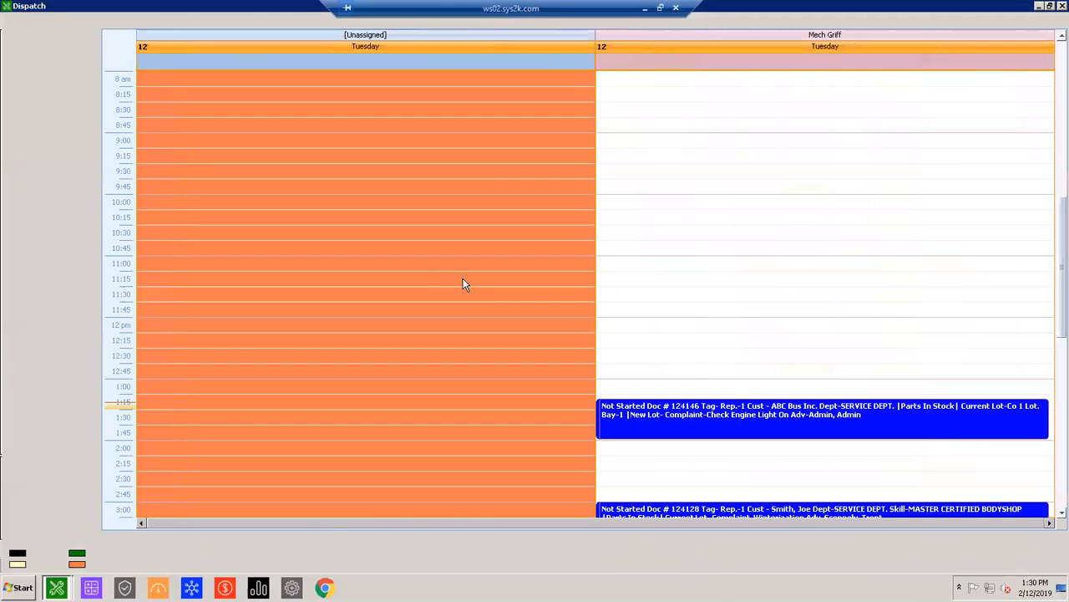
click(757, 310)
scroll(752, 318, down, 4)
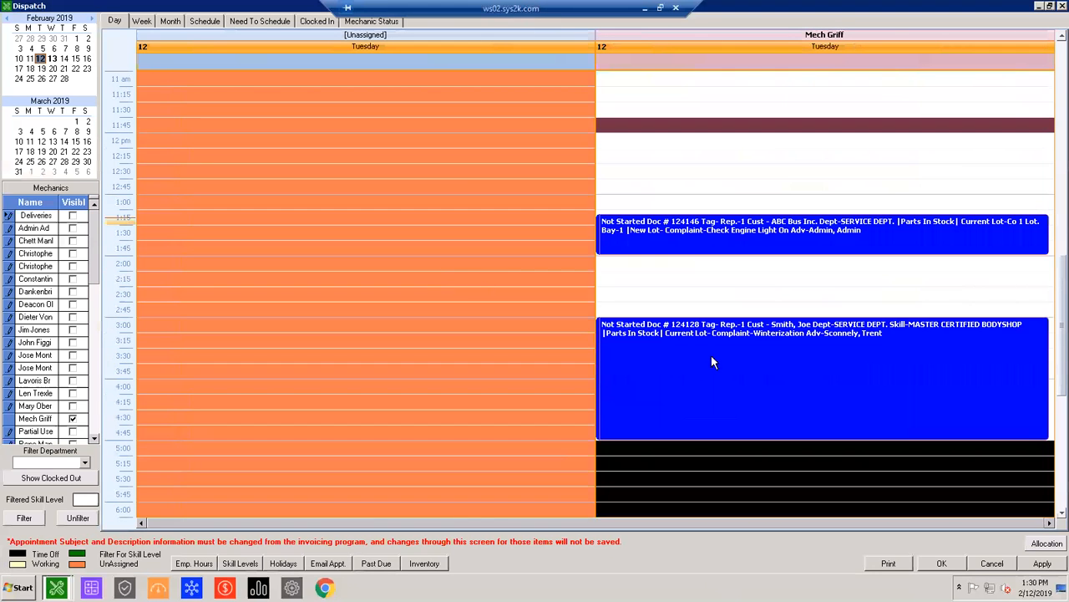
mouse_move(705, 373)
mouse_down()
mouse_move(702, 324)
mouse_move(699, 358)
mouse_up()
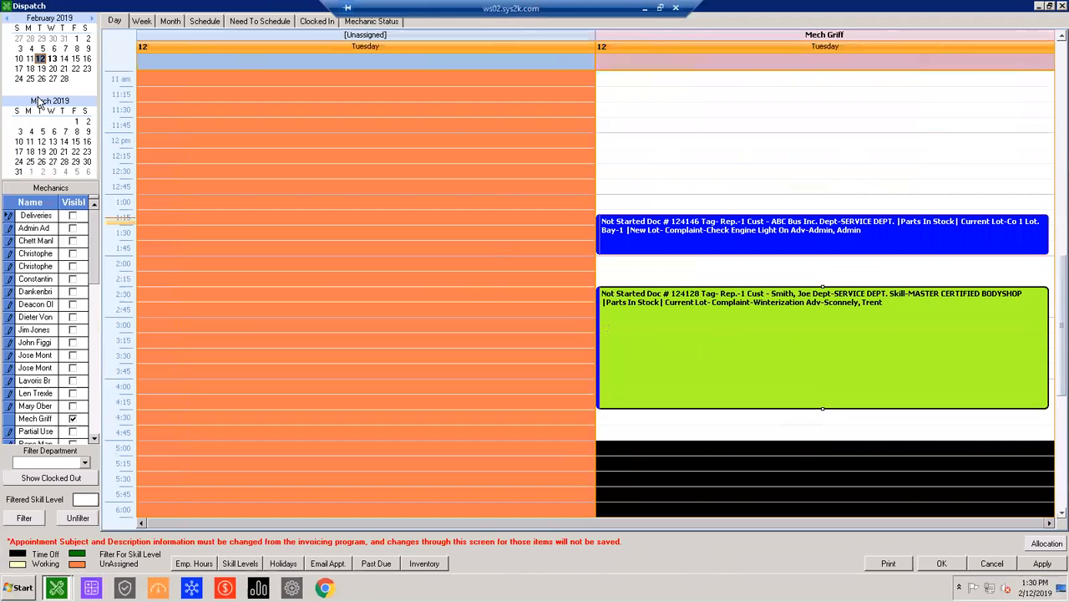
drag(40, 58, 63, 59)
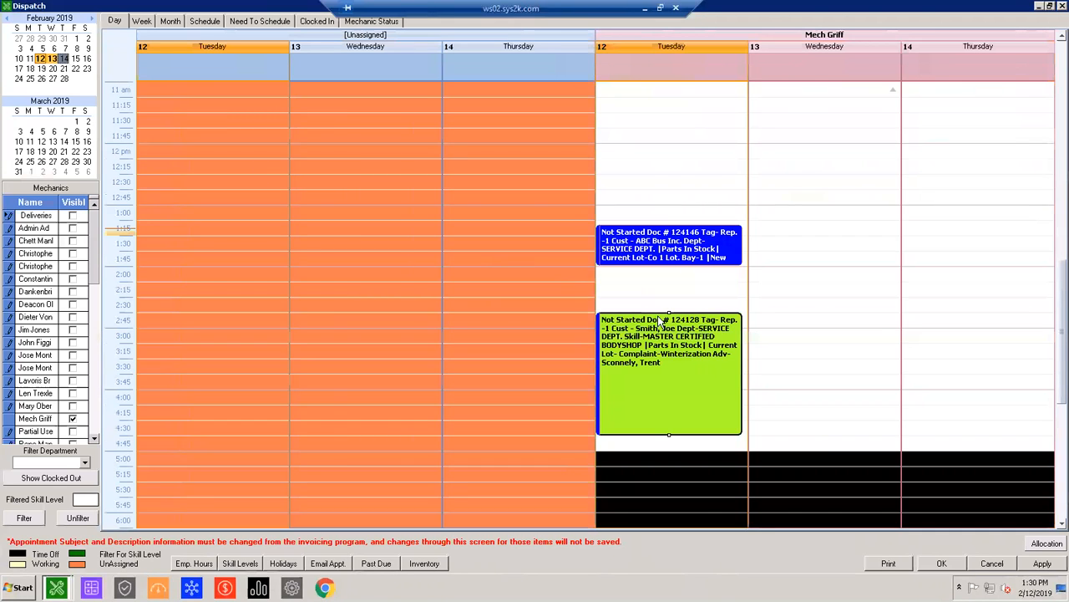
click(855, 326)
drag(721, 344, 804, 289)
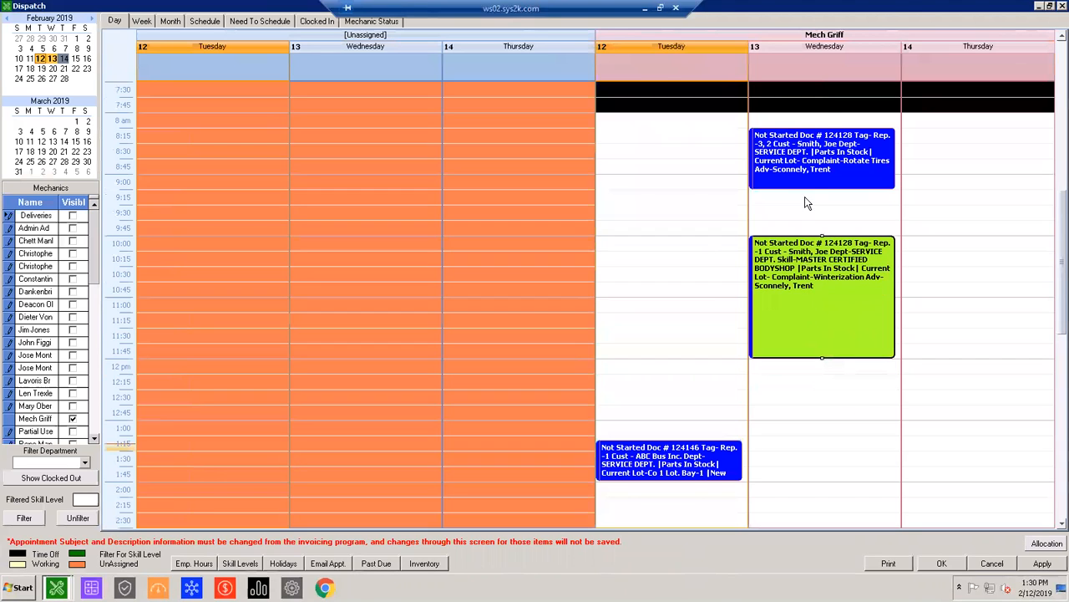
Step: Move the grouped Rotate Tires appointment to Wednesday at 12:00 PM, directly after Winterization, and save the calendar changes
drag(822, 182, 798, 393)
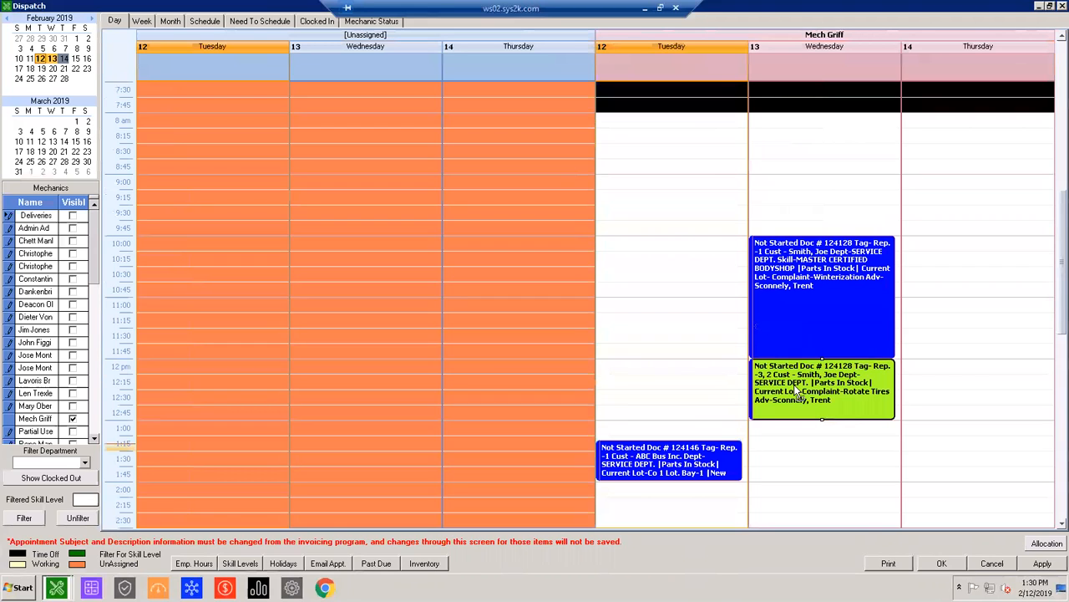
click(1007, 337)
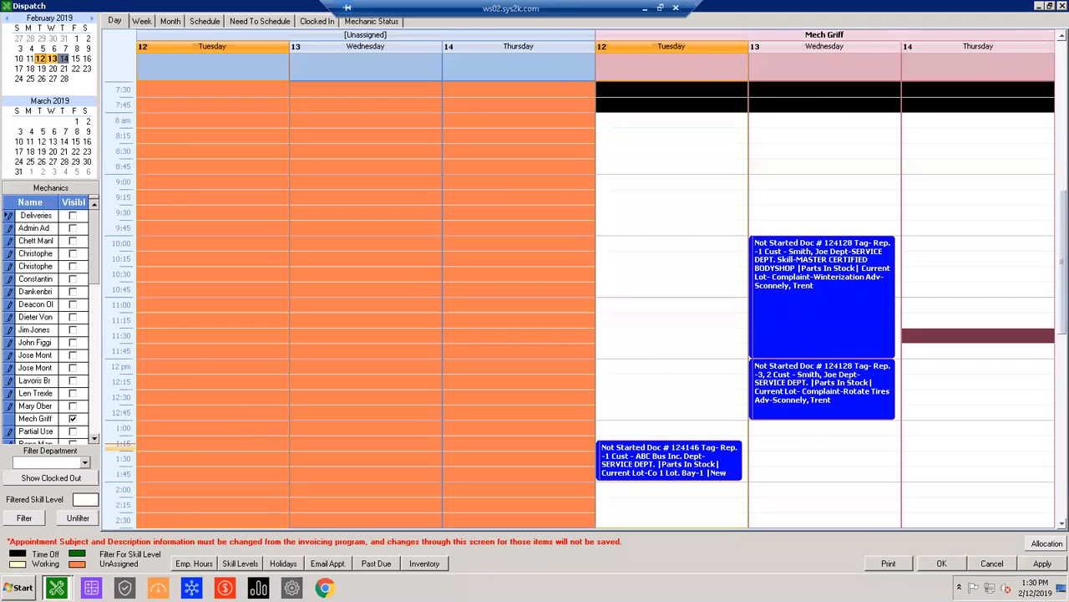
click(941, 563)
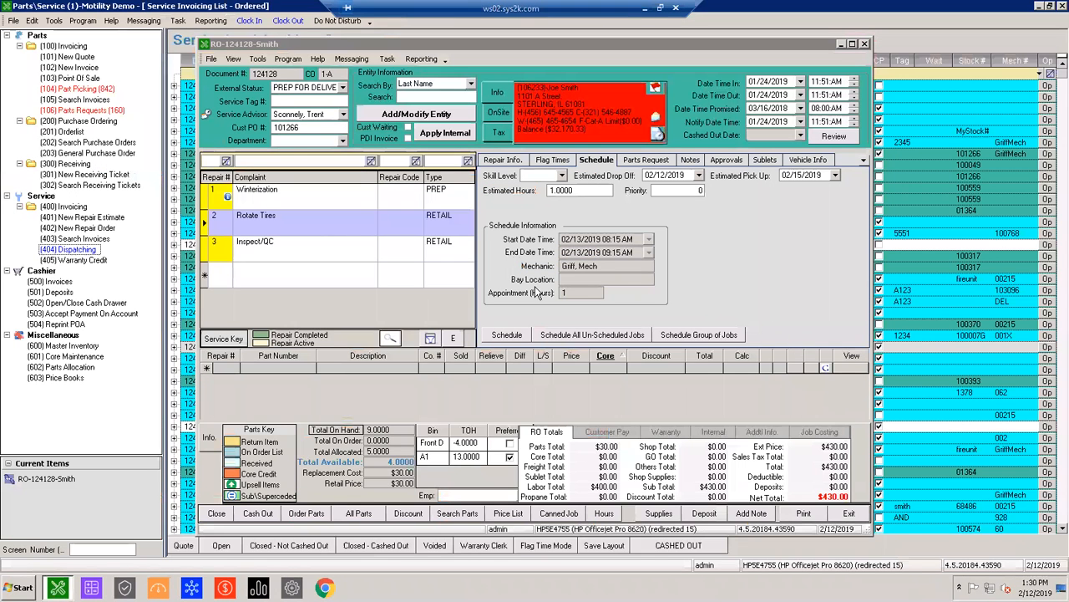
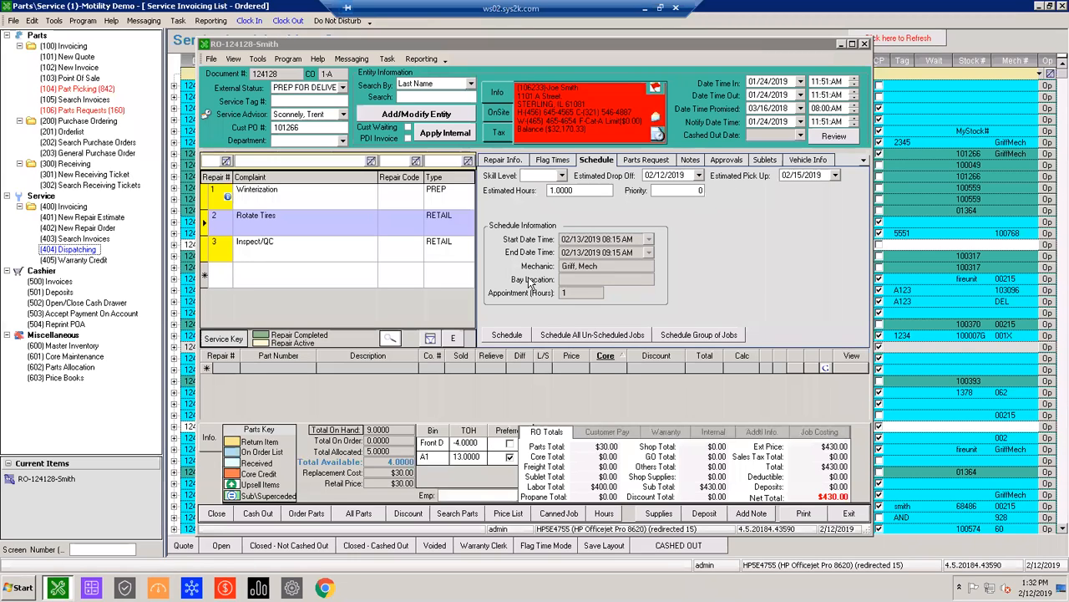
Step: Reopen the dispatching calendar and display February 11 to 15, 2019 side by side for the mechanic
click(772, 272)
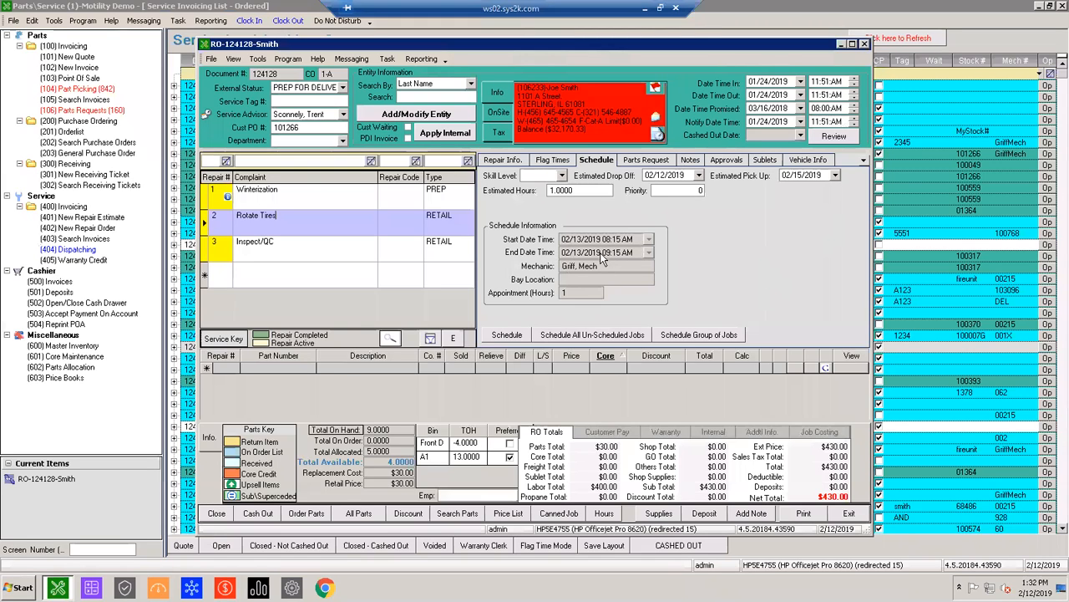
click(77, 249)
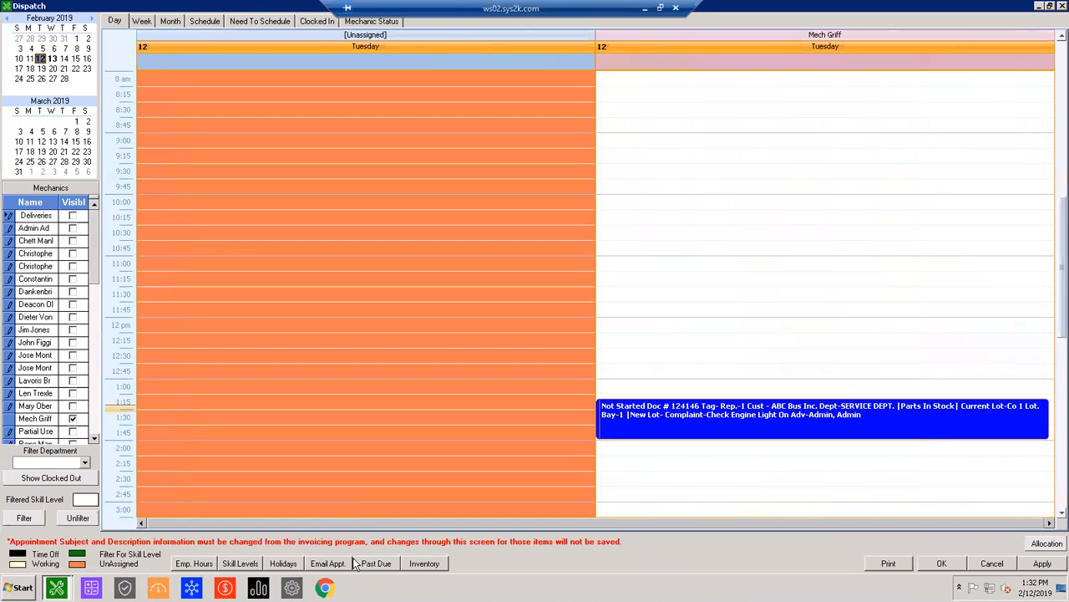
click(611, 344)
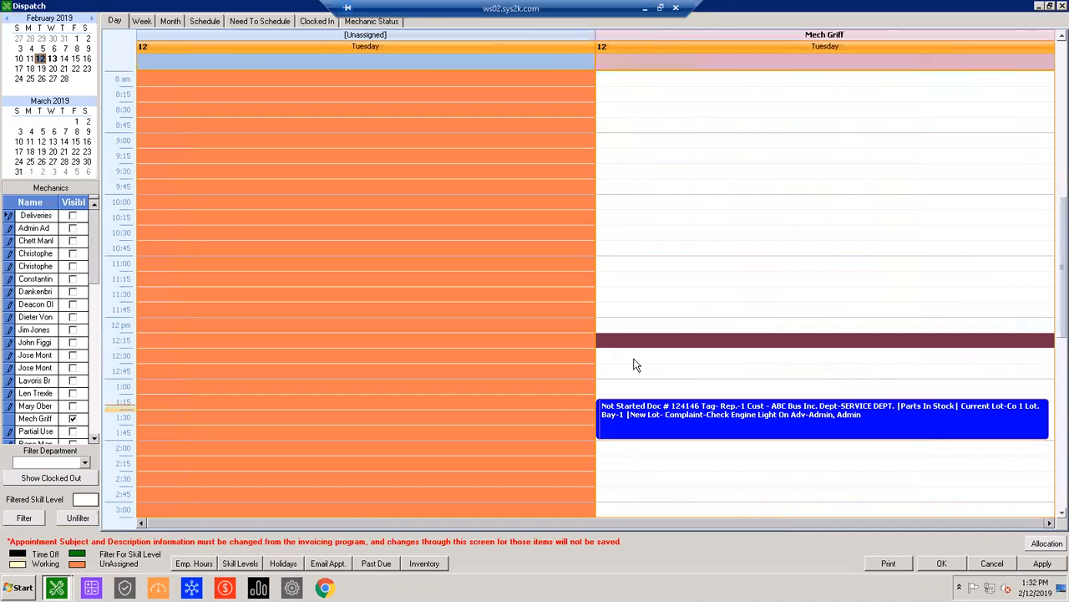
scroll(634, 365, up, 1)
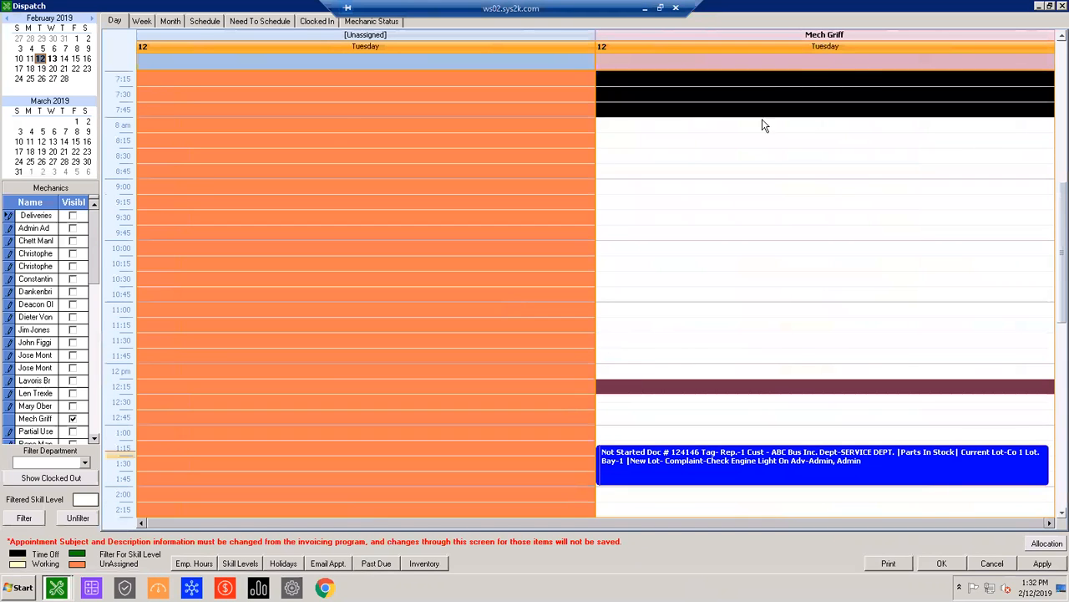
click(30, 59)
drag(66, 62, 77, 60)
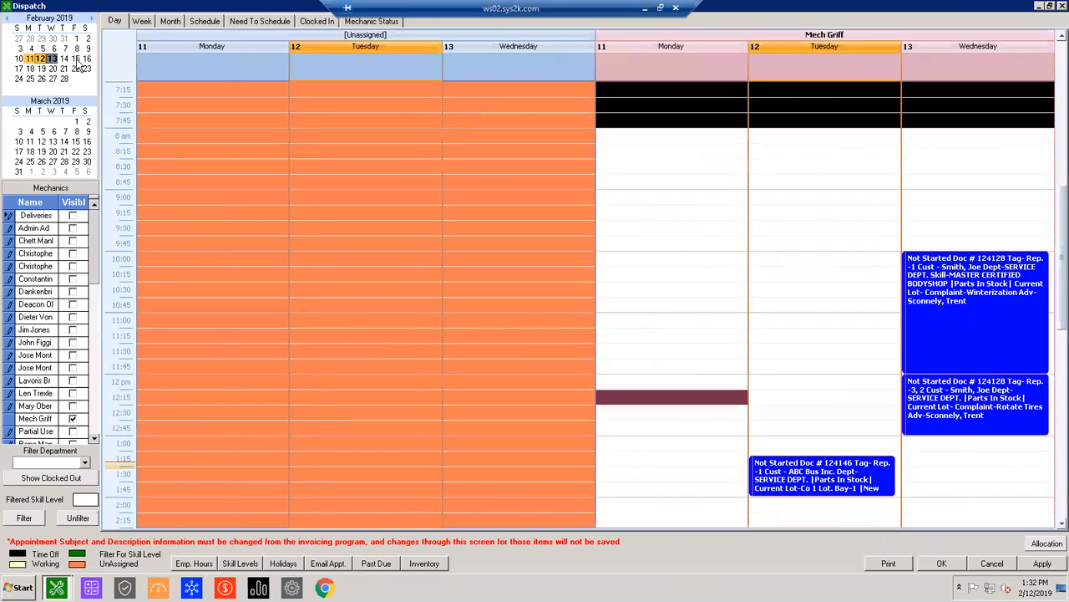
scroll(861, 253, down, 1)
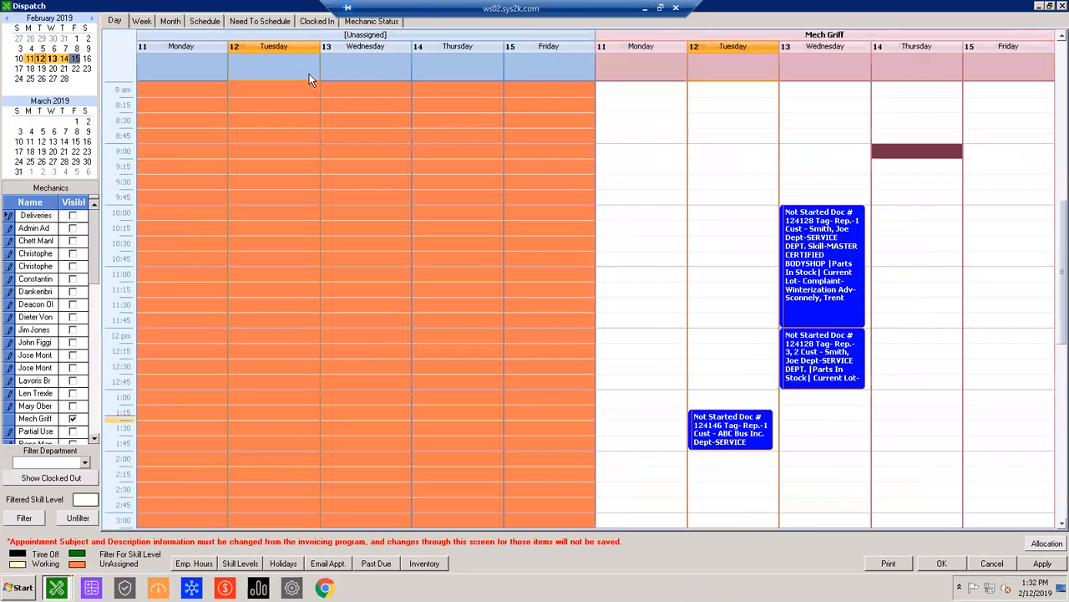
Step: Review the mechanic's appointments in the weekly calendar view, look at the previous week, and minimize the calendar
click(142, 21)
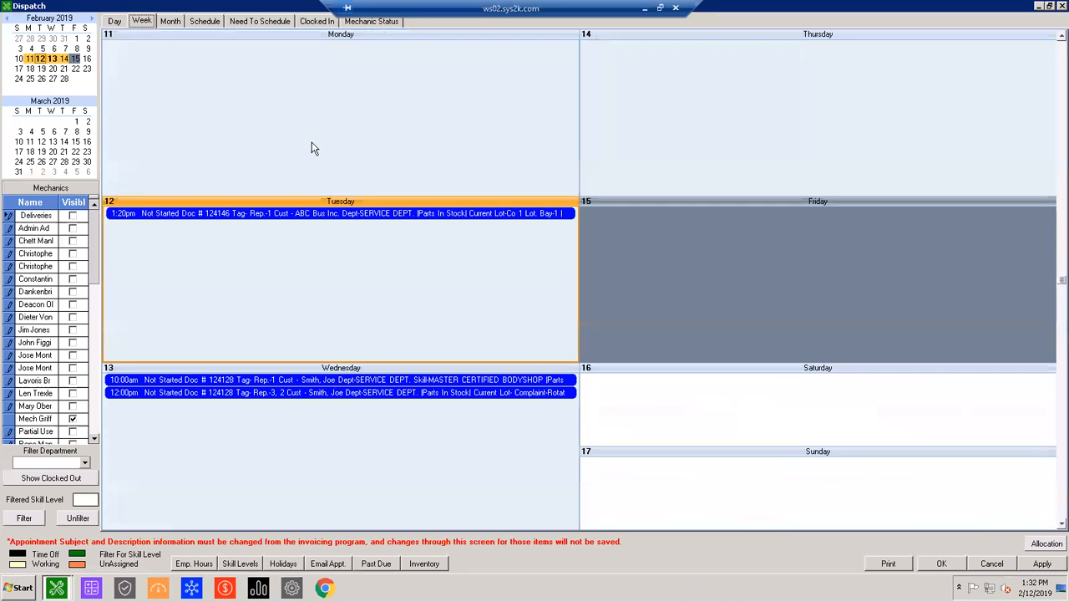
click(466, 321)
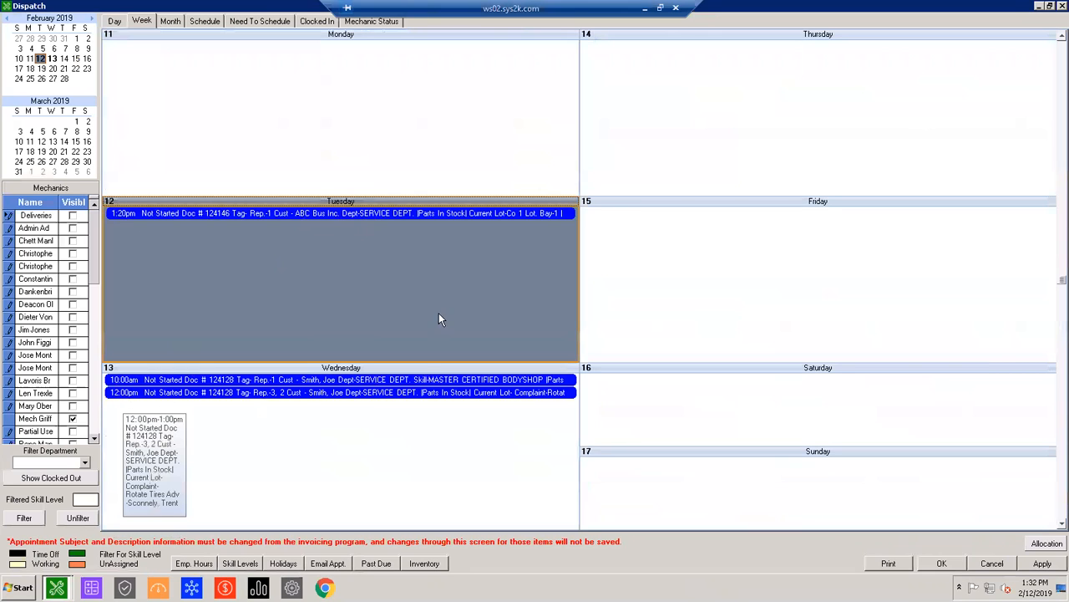
scroll(417, 313, up, 1)
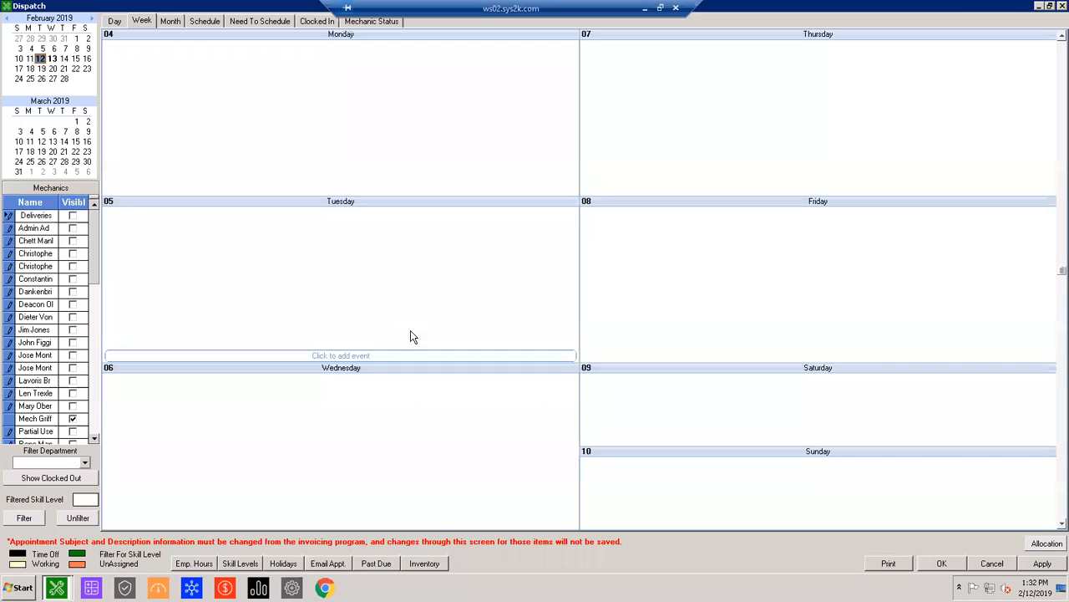
click(1040, 7)
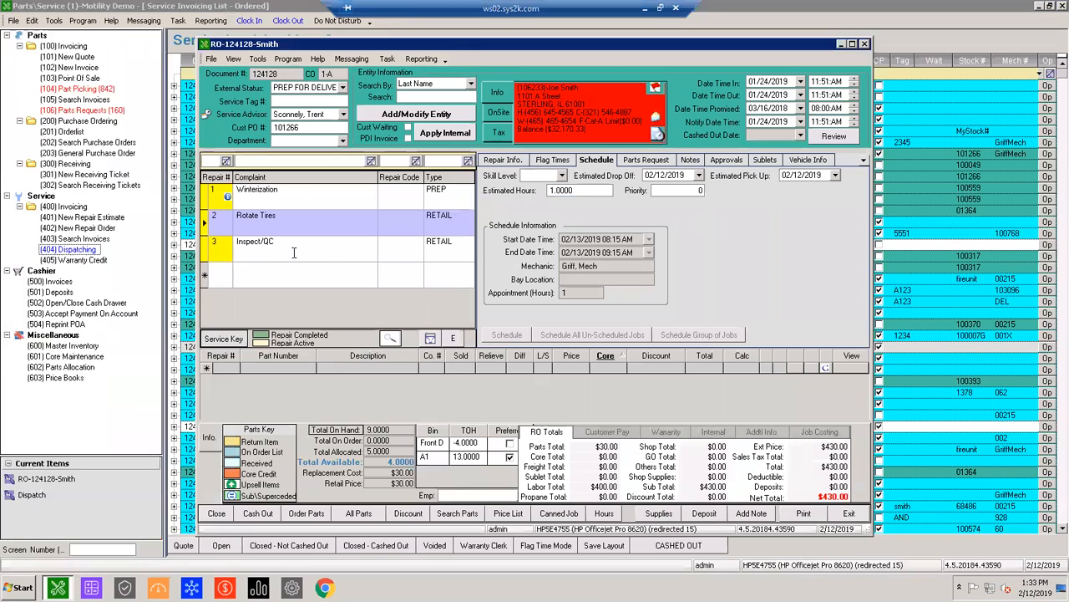
Step: Set the repair status of both the Inspect/QC and Rotate Tires repairs to Completed
click(293, 252)
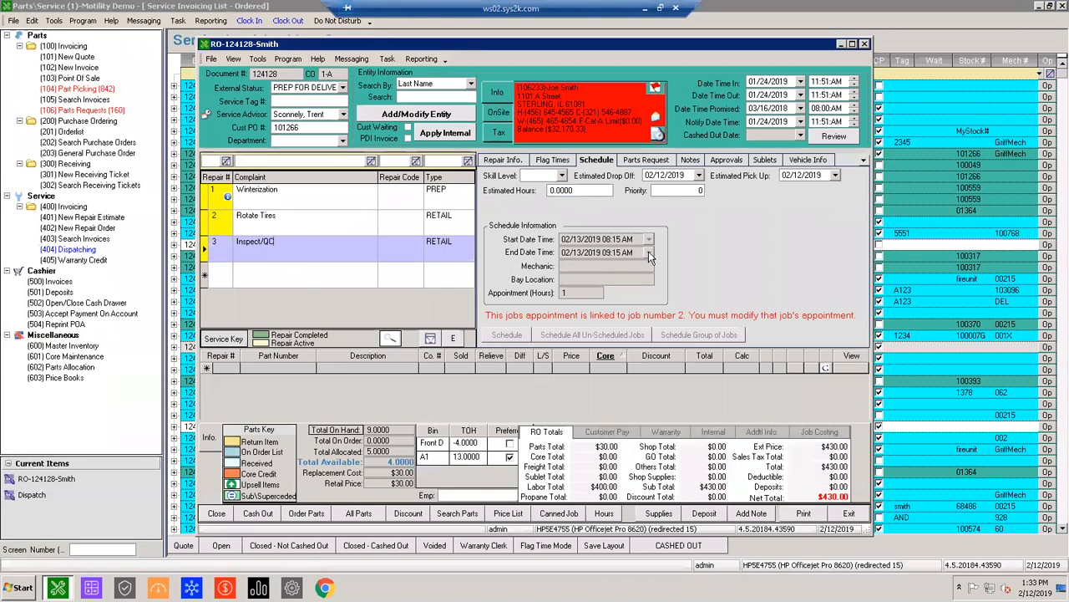
click(553, 162)
click(660, 174)
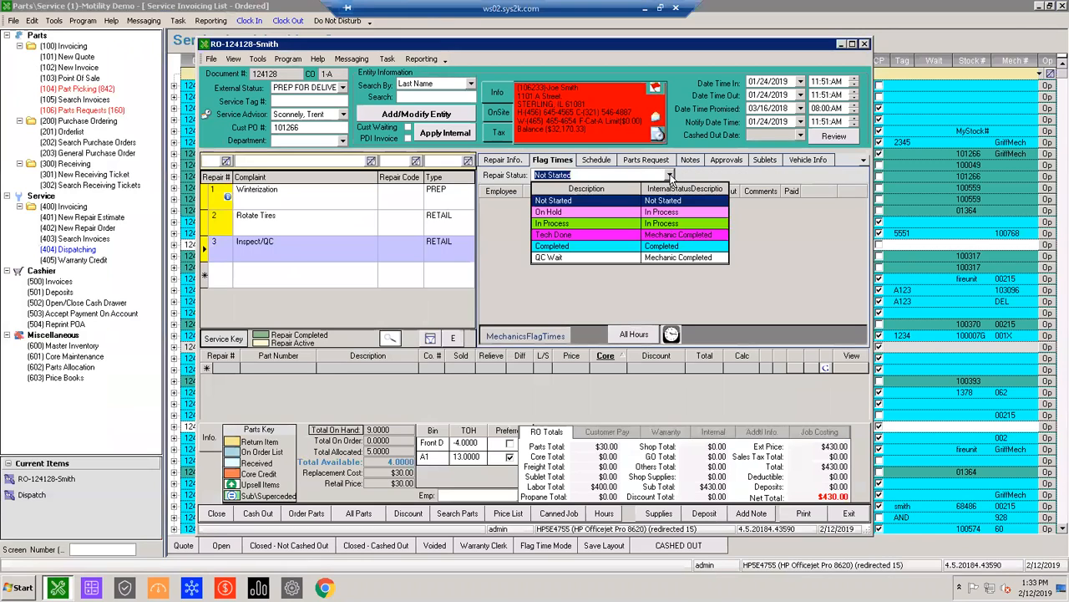
click(576, 249)
click(365, 223)
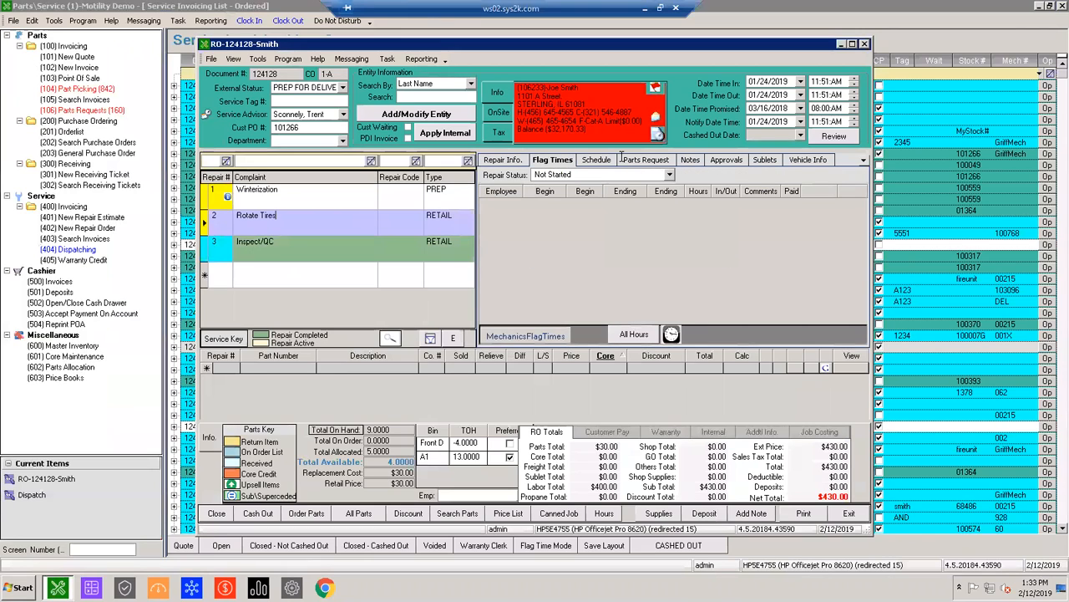
click(668, 175)
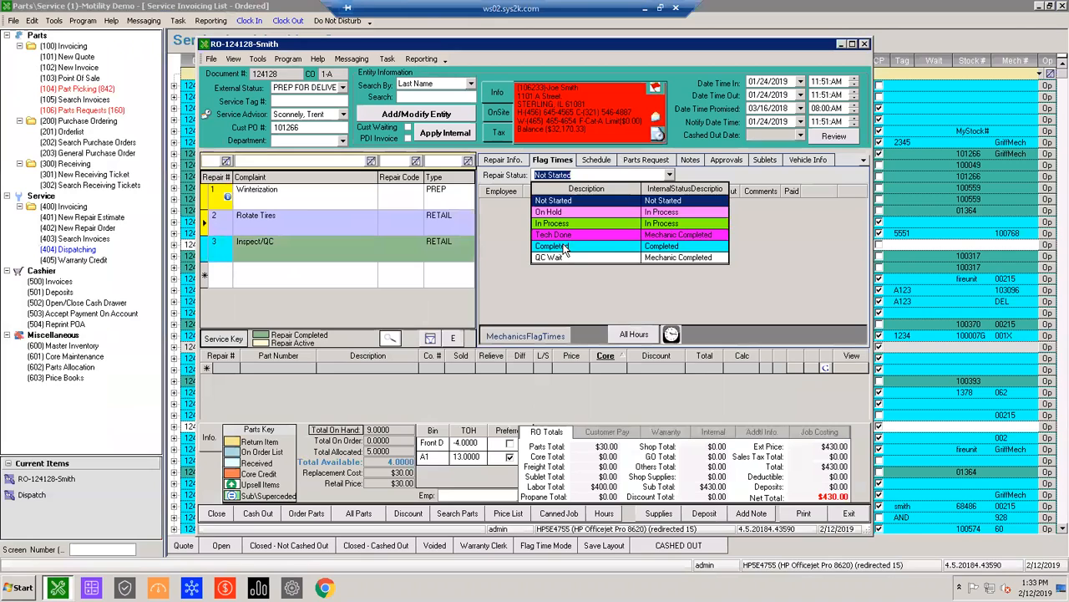
click(562, 246)
Step: Try to set the Winterization repair's status to Completed
click(307, 203)
click(669, 175)
click(573, 249)
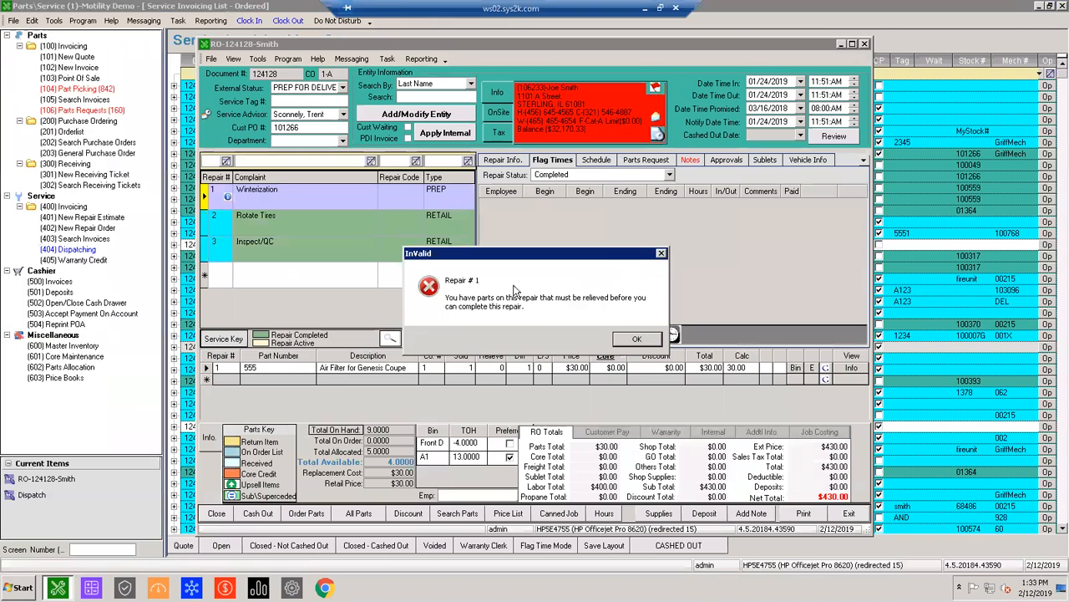
click(637, 338)
Step: Set the relieved quantity of the Air Filter for Genesis Coupe on the Winterization repair to 1
click(504, 159)
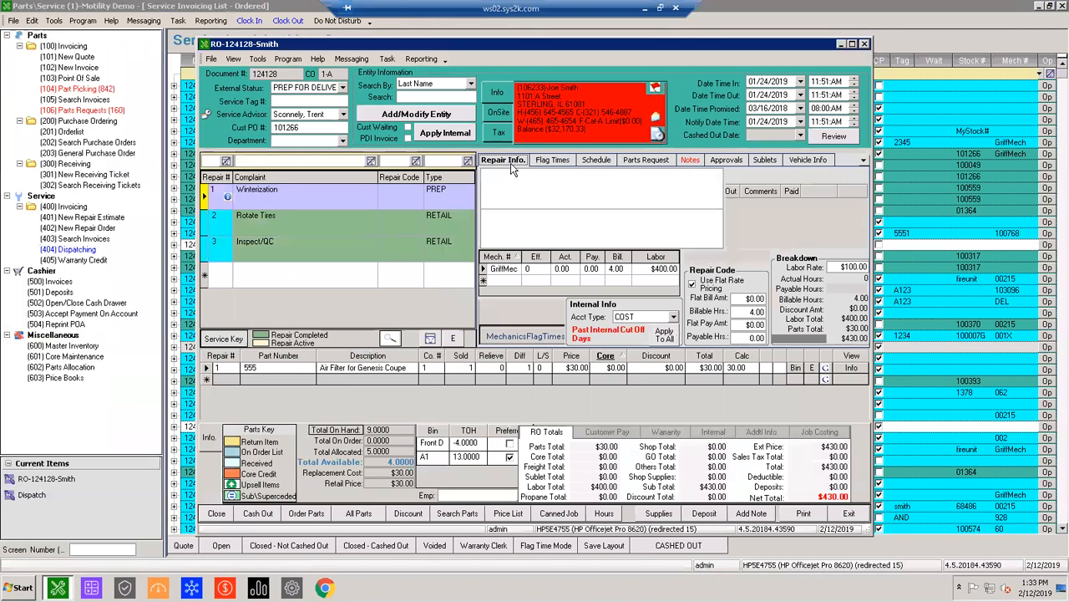
drag(506, 365, 560, 362)
click(514, 369)
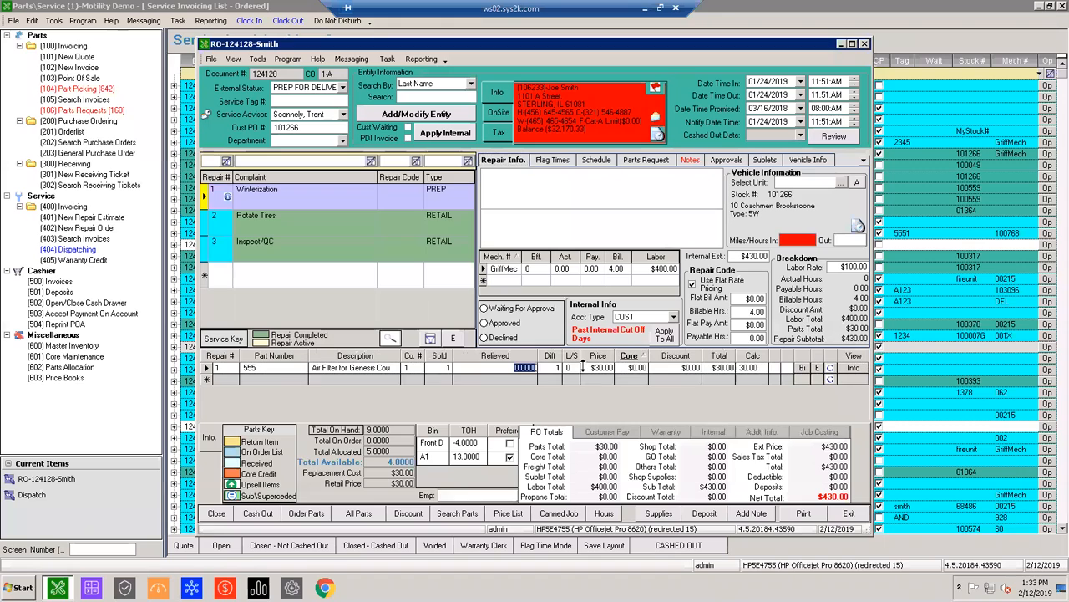
text(1)
key(Tab)
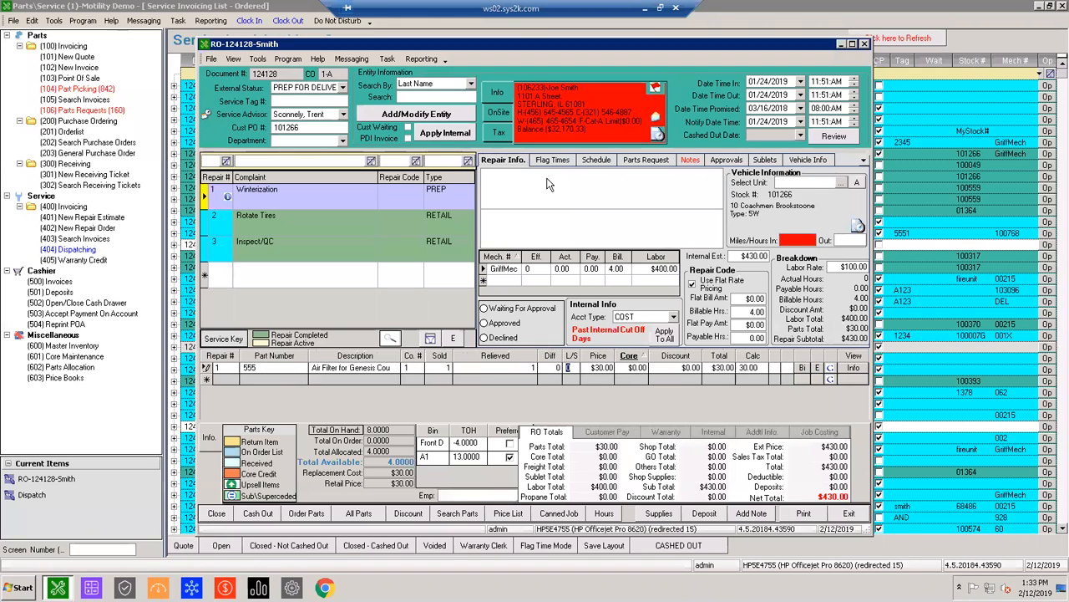
Step: Set the repair status of the Winterization repair to Completed
click(597, 160)
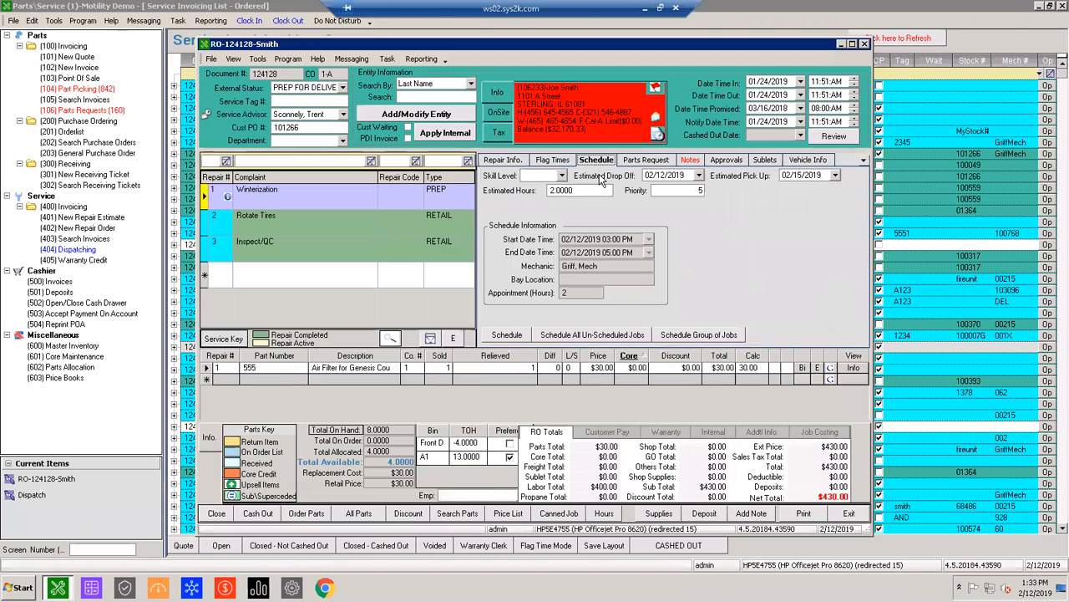
click(552, 161)
click(669, 174)
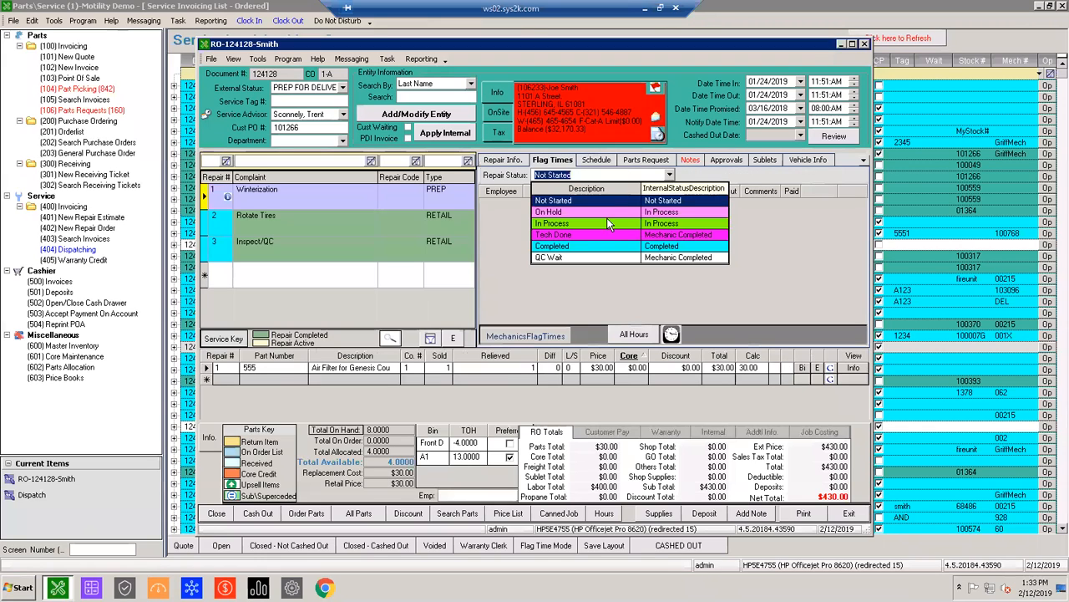
click(585, 253)
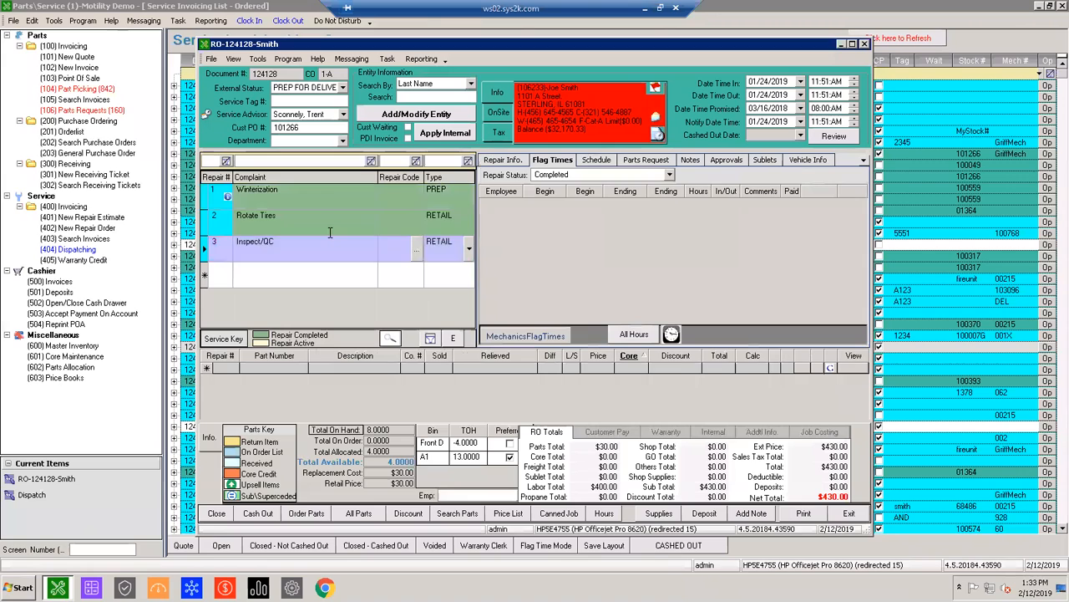
Step: Cash out the repair order without fixing the missing payable hours, entering a cash payment of $0
click(331, 197)
click(251, 512)
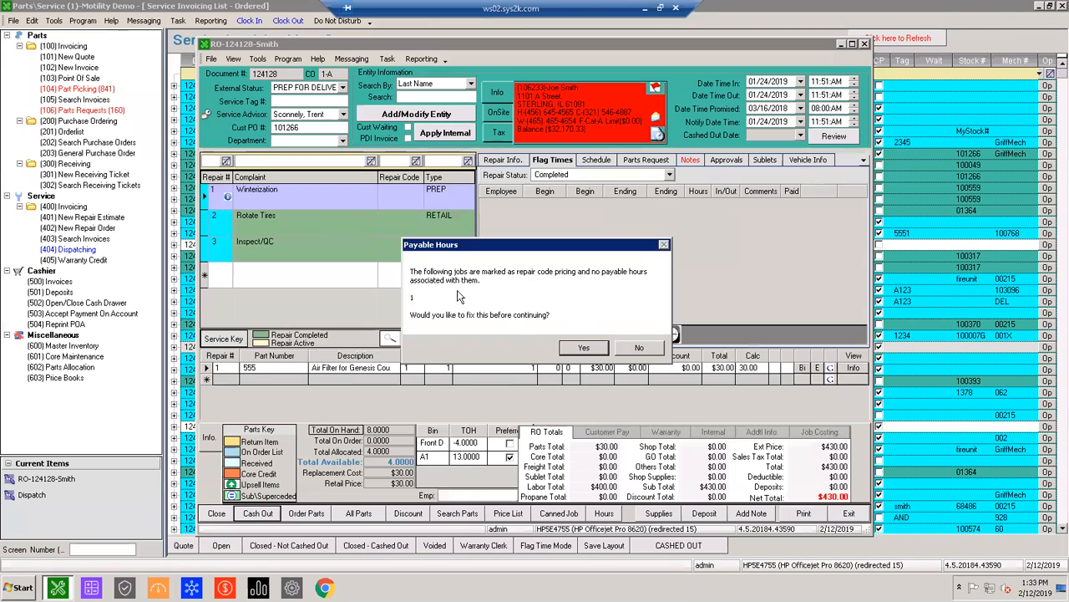
click(639, 347)
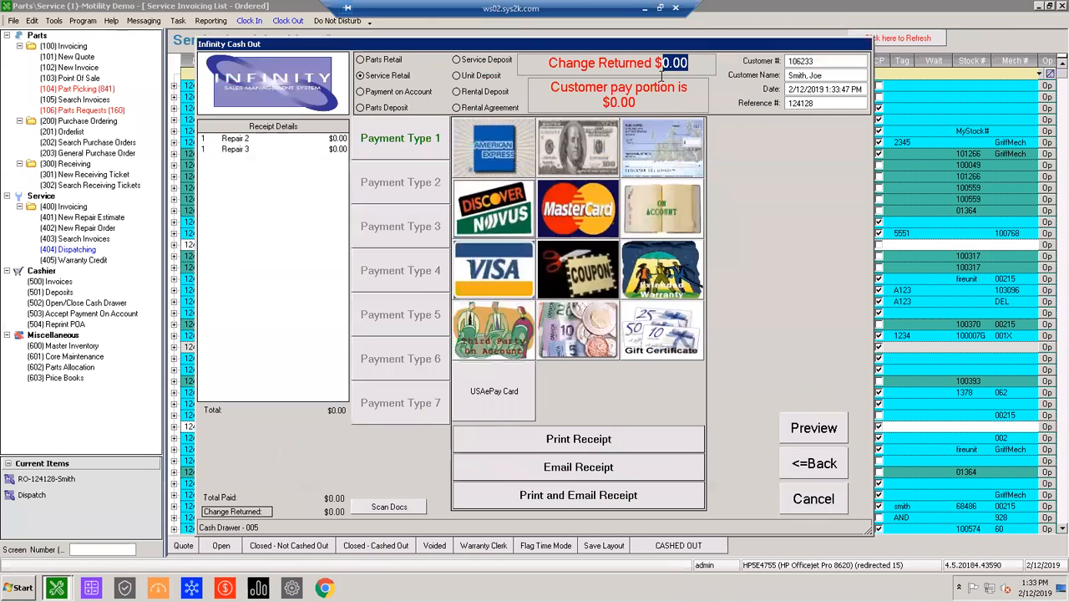
click(564, 167)
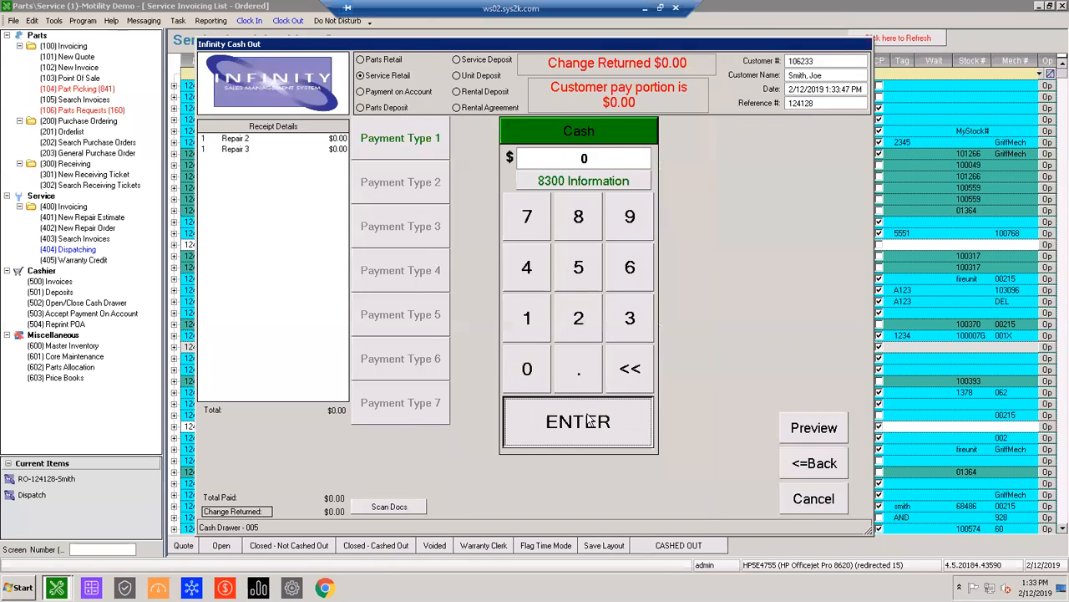
click(585, 420)
Step: Finish the cash-out by choosing a receipt and close the receipt email without sending it
click(573, 440)
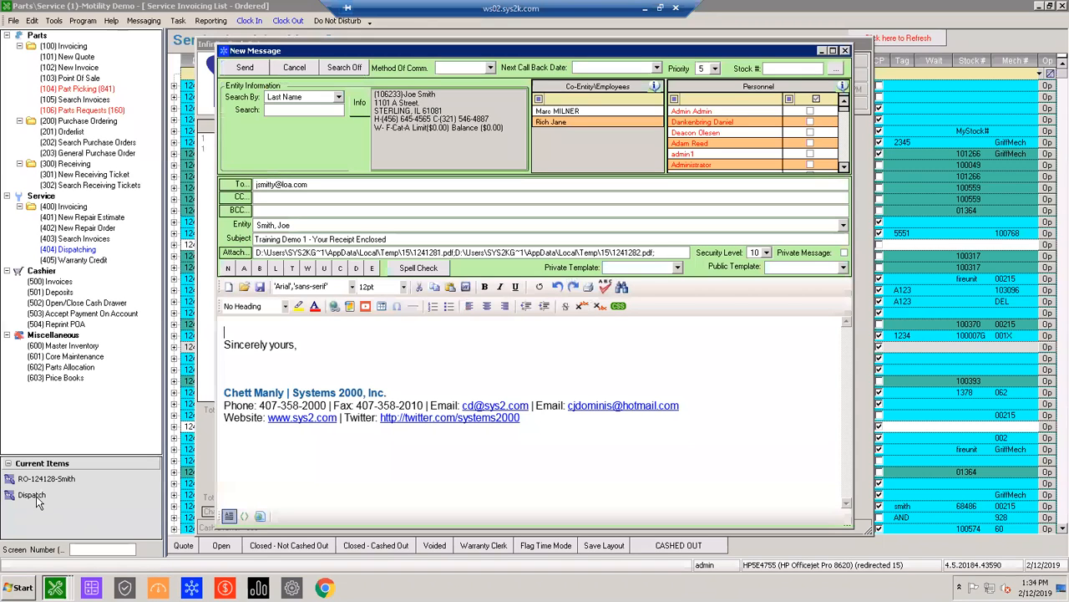
click(846, 50)
click(574, 329)
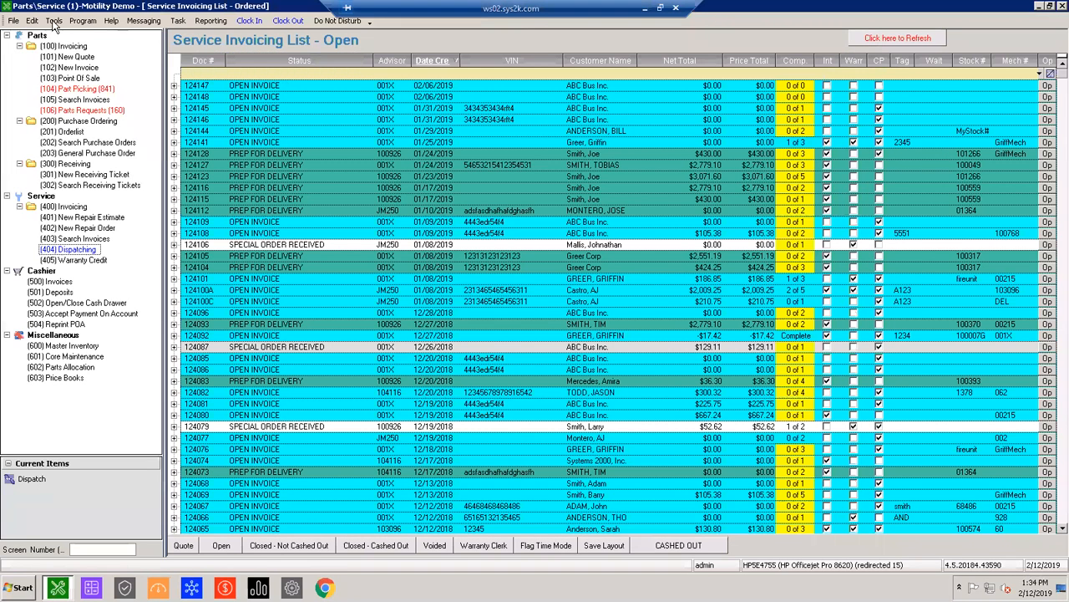
Step: Open the advisor calendar and view the advisor's daily appointments for December 19 and 20, 2018
click(53, 22)
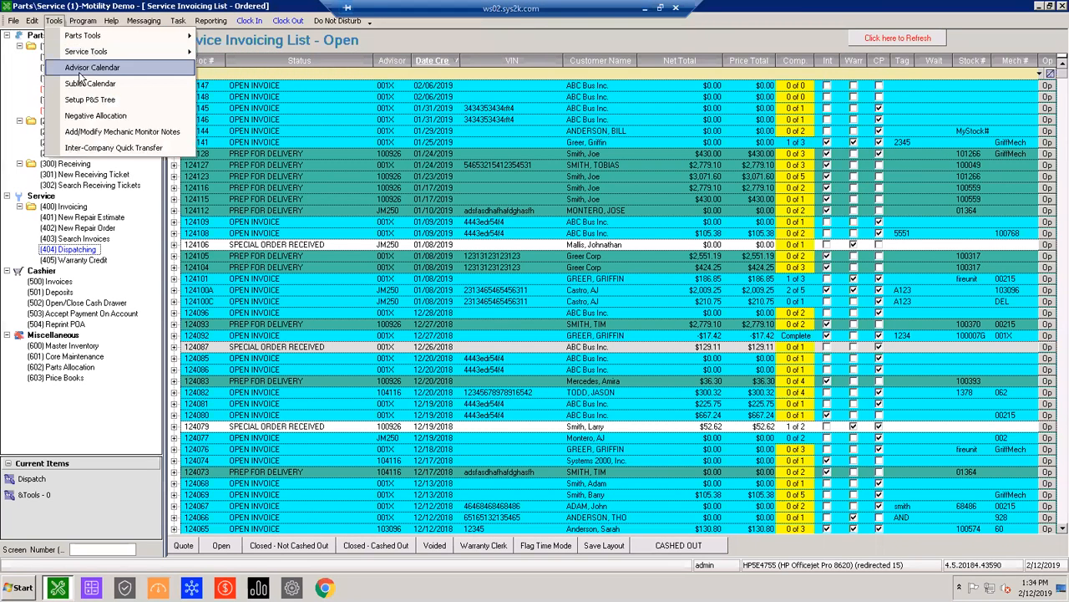
click(79, 72)
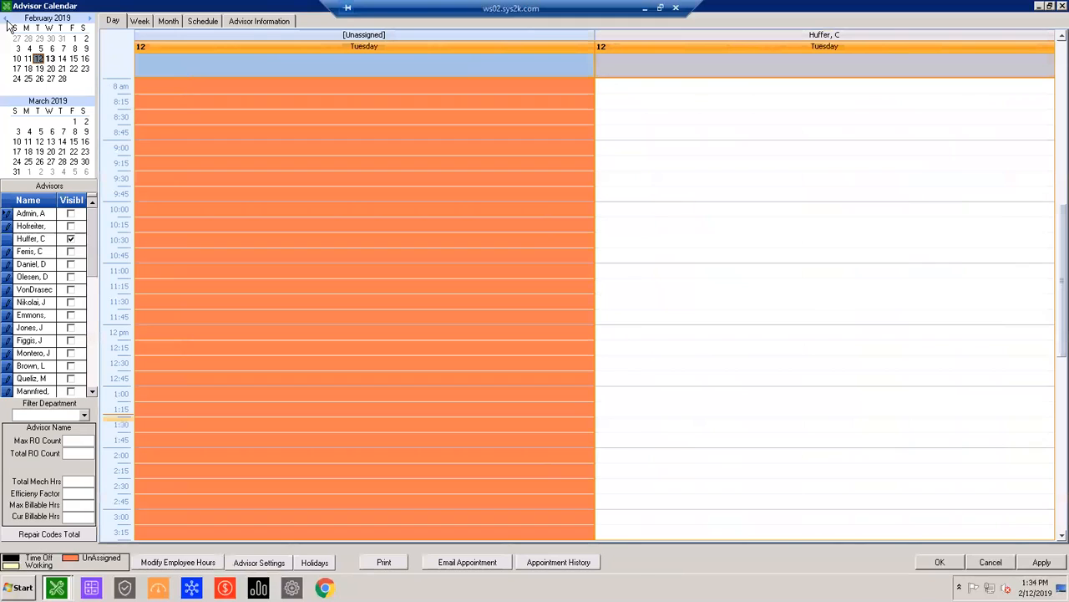
click(6, 18)
click(7, 18)
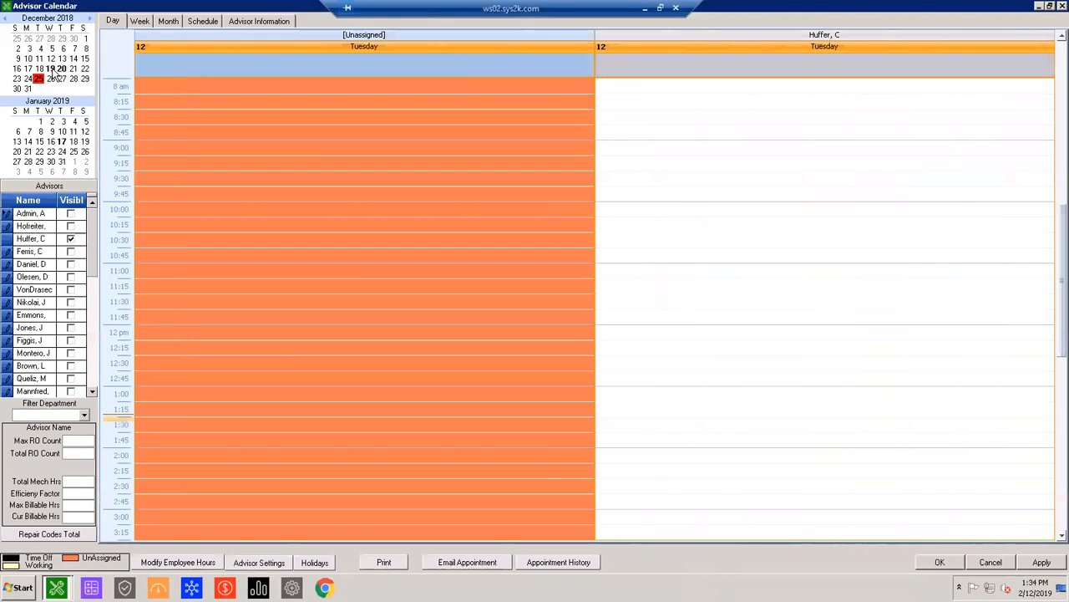
click(51, 69)
click(699, 453)
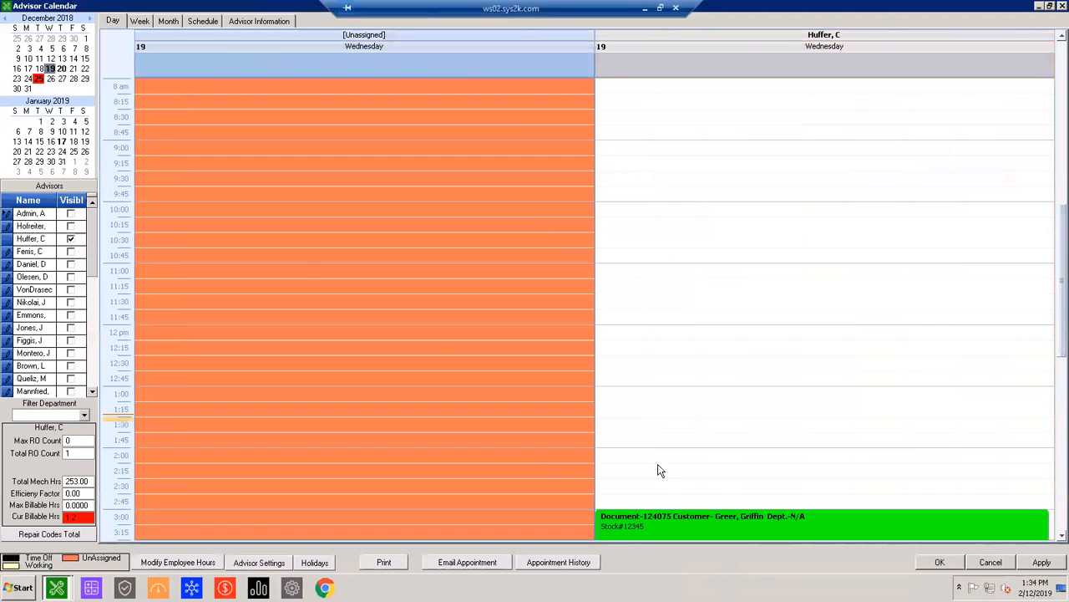
scroll(654, 451, down, 2)
click(63, 69)
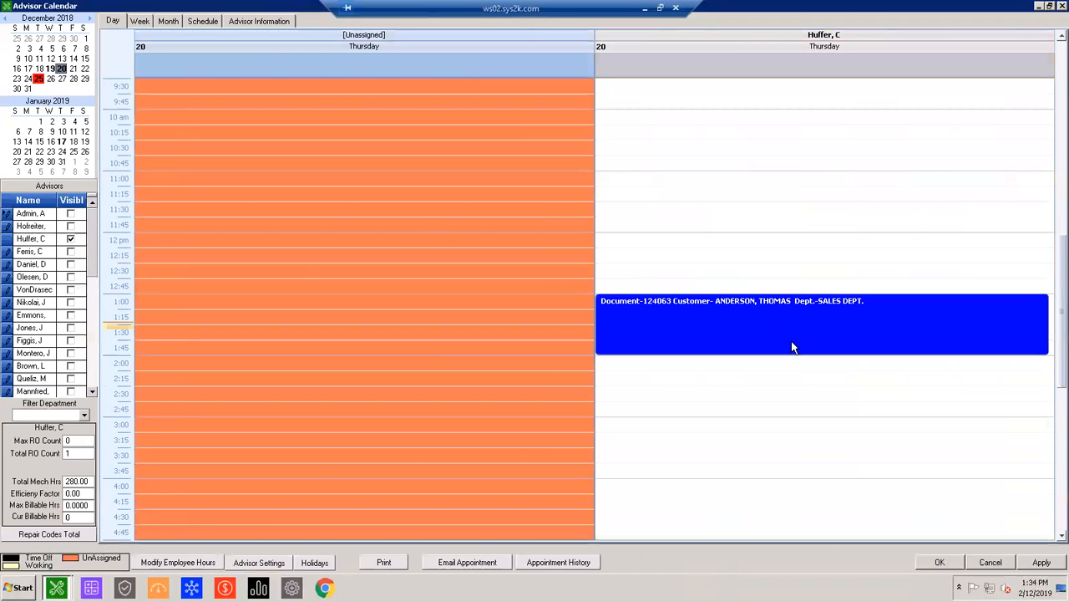
Step: Look back through the earlier months of 2018 and review the December 19 and 20 appointments in the monthly view
click(8, 18)
click(8, 19)
click(8, 19)
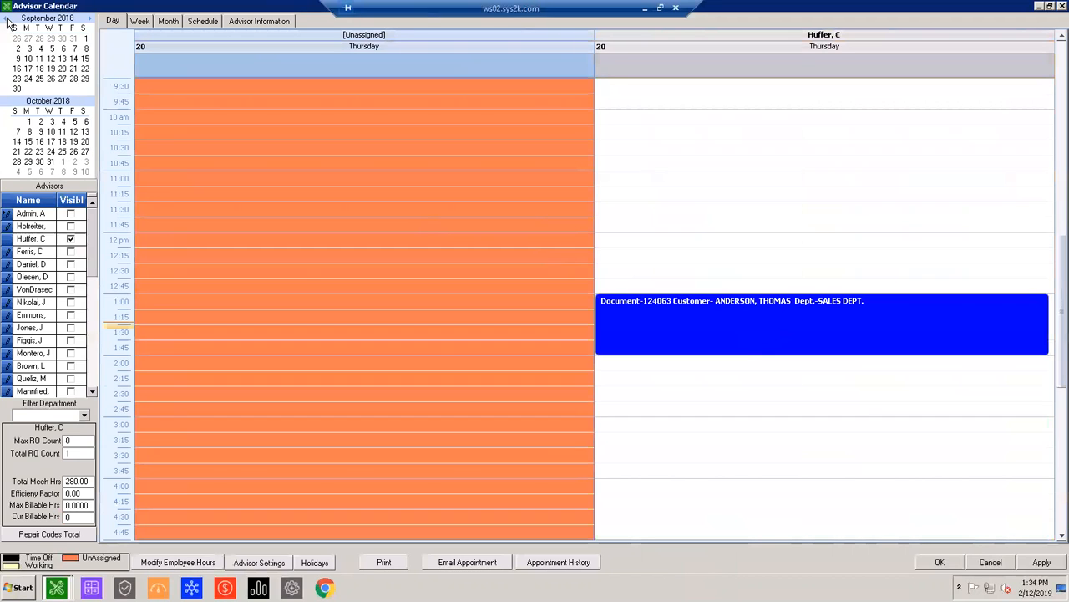
click(91, 19)
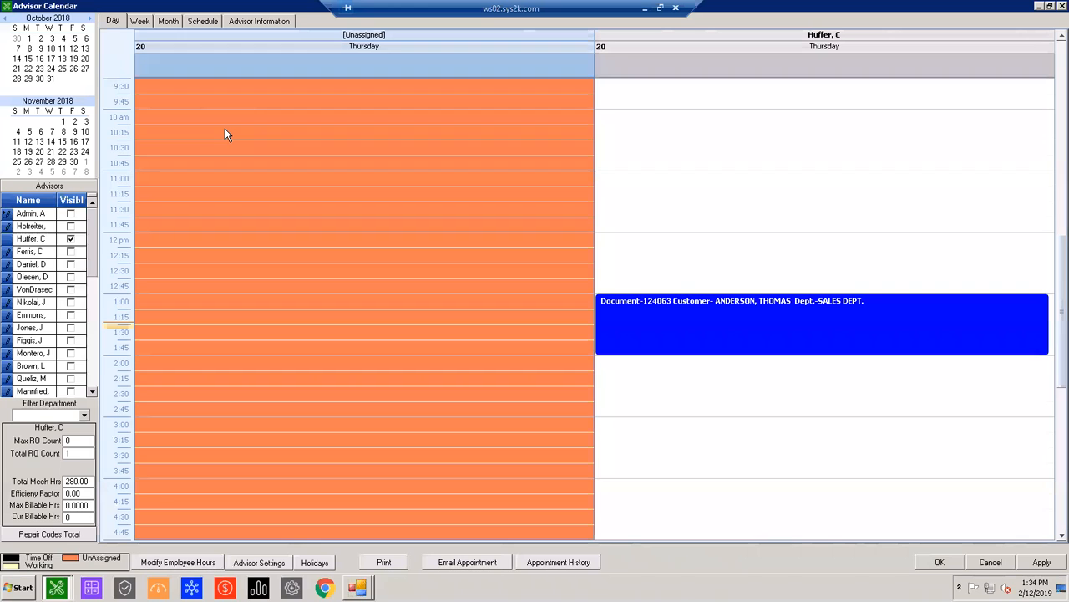
click(169, 20)
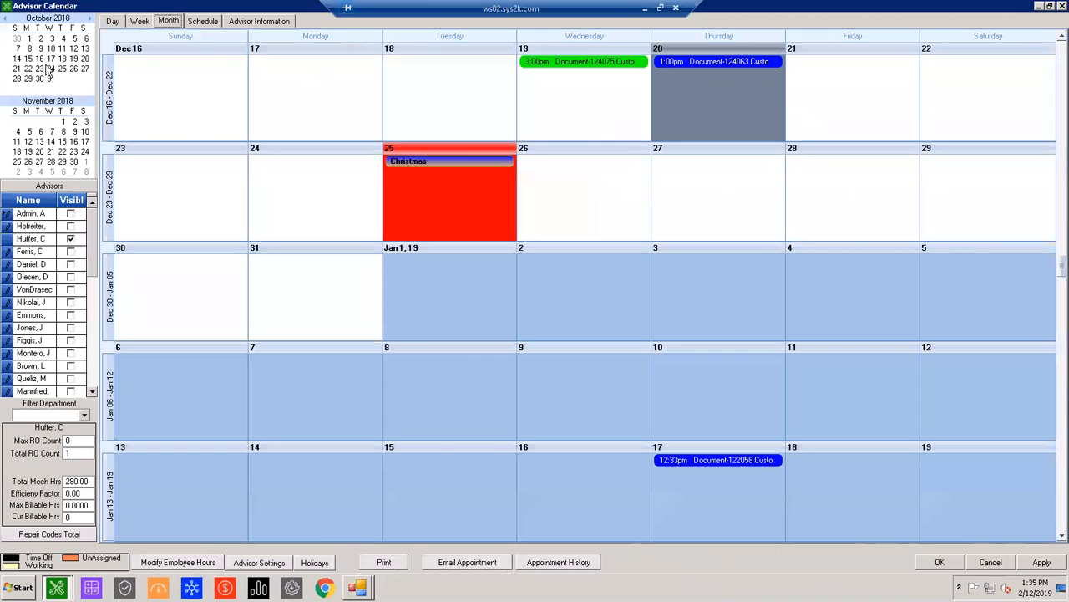
click(90, 19)
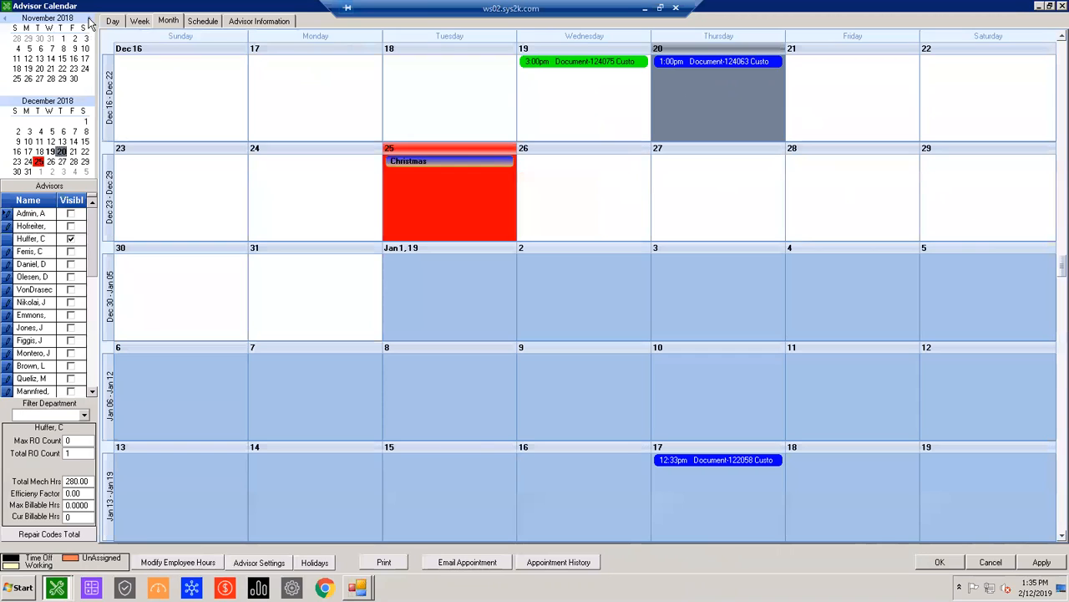
click(51, 151)
click(62, 151)
click(51, 151)
click(62, 151)
mouse_move(590, 56)
Step: Check the advisor's workload on January 17, February 7 and February 13, 2019 in the monthly view
click(91, 19)
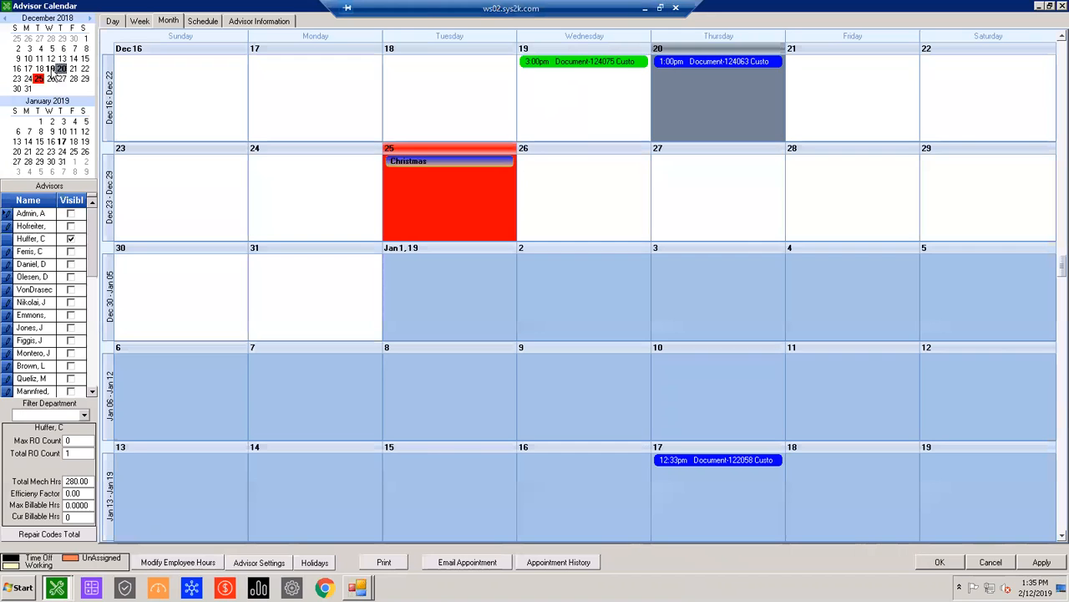
click(62, 141)
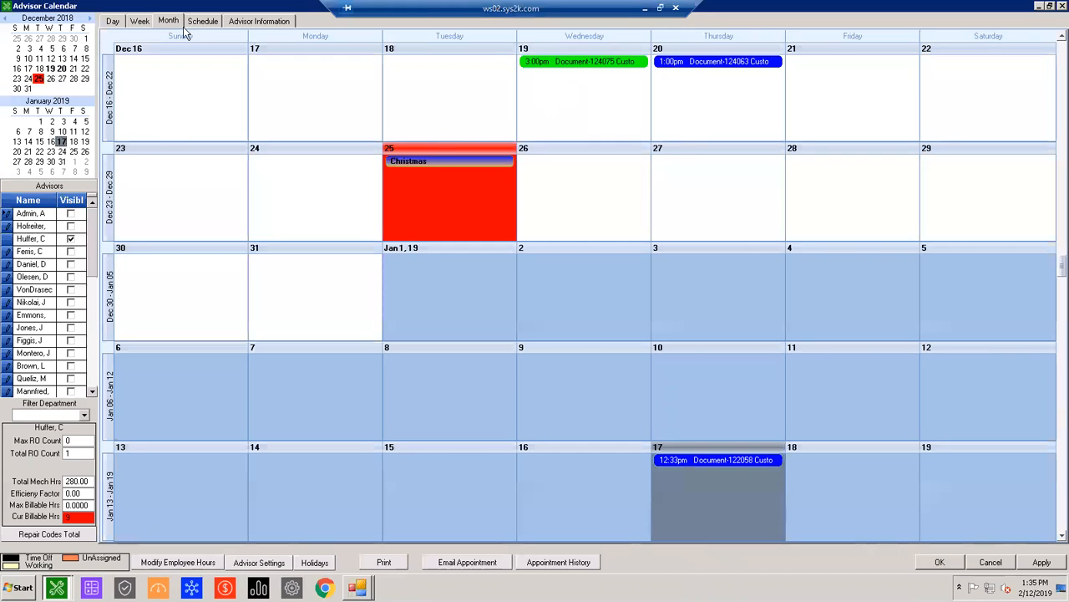
click(90, 18)
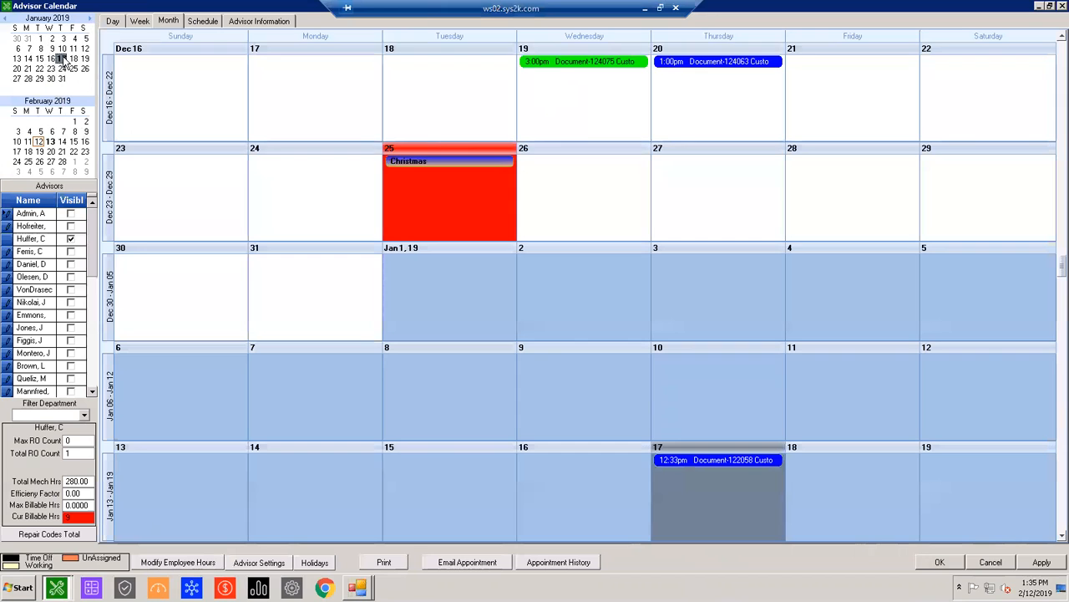
click(61, 69)
click(62, 131)
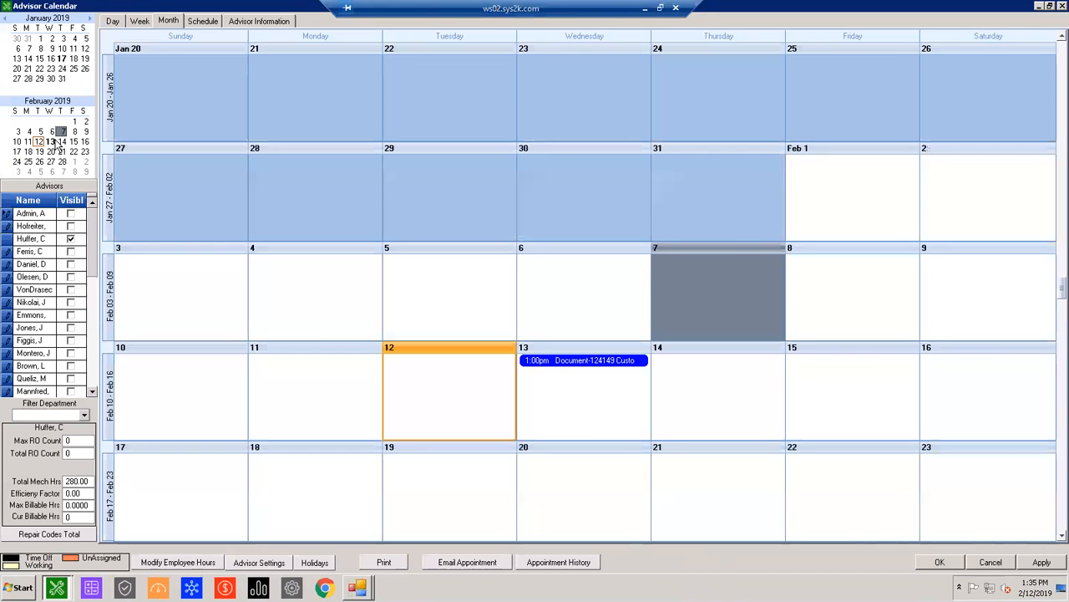
click(54, 142)
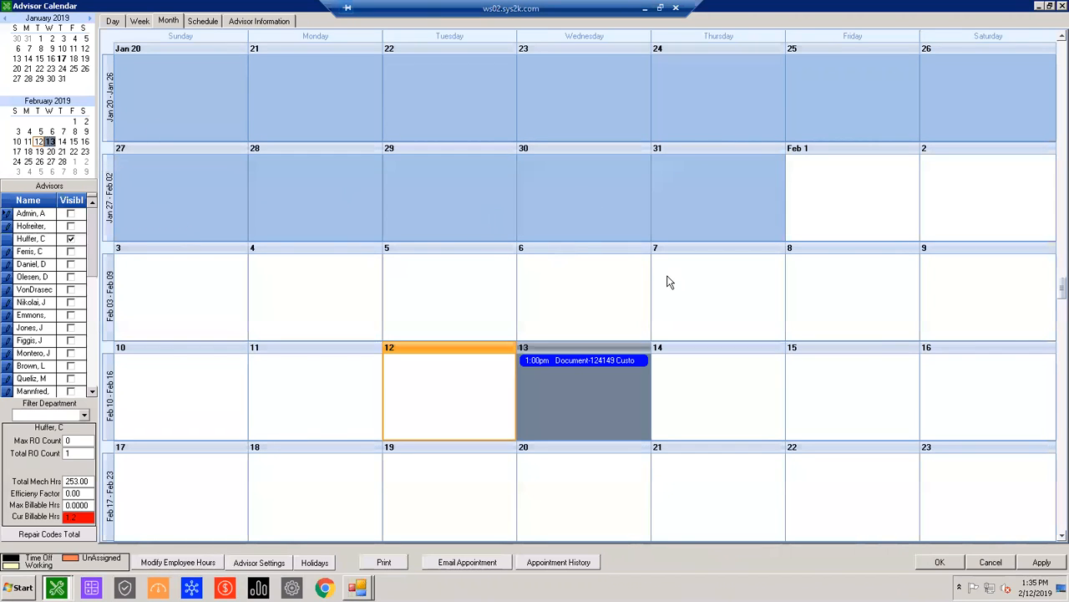
Step: Look over the surrounding weeks in the monthly view, selecting February 7, January 31 and February 14, 2019
scroll(849, 279, down, 3)
scroll(103, 129, up, 2)
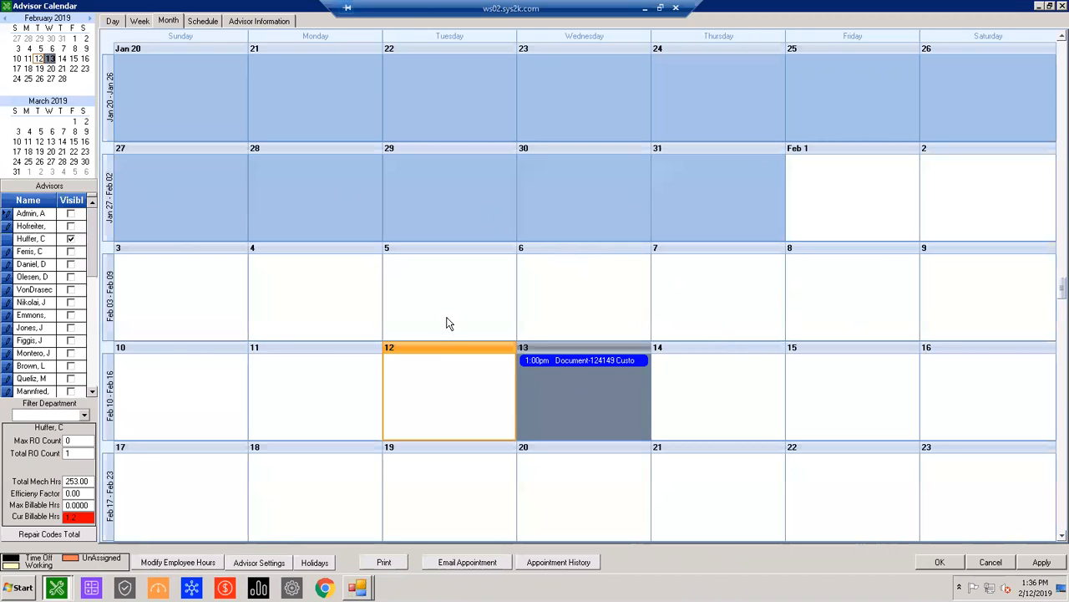
click(719, 329)
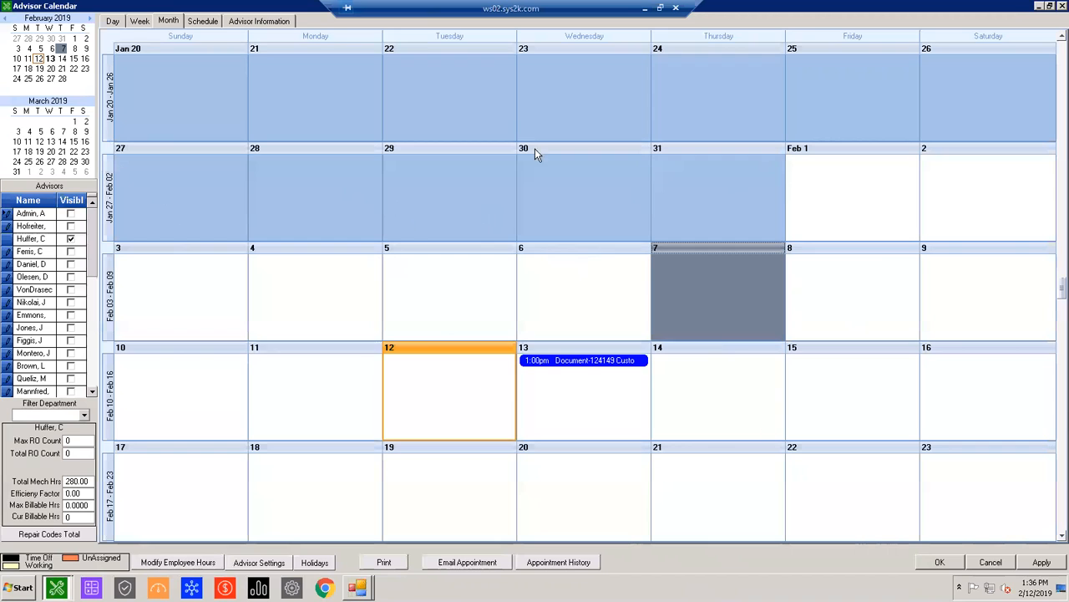
click(723, 220)
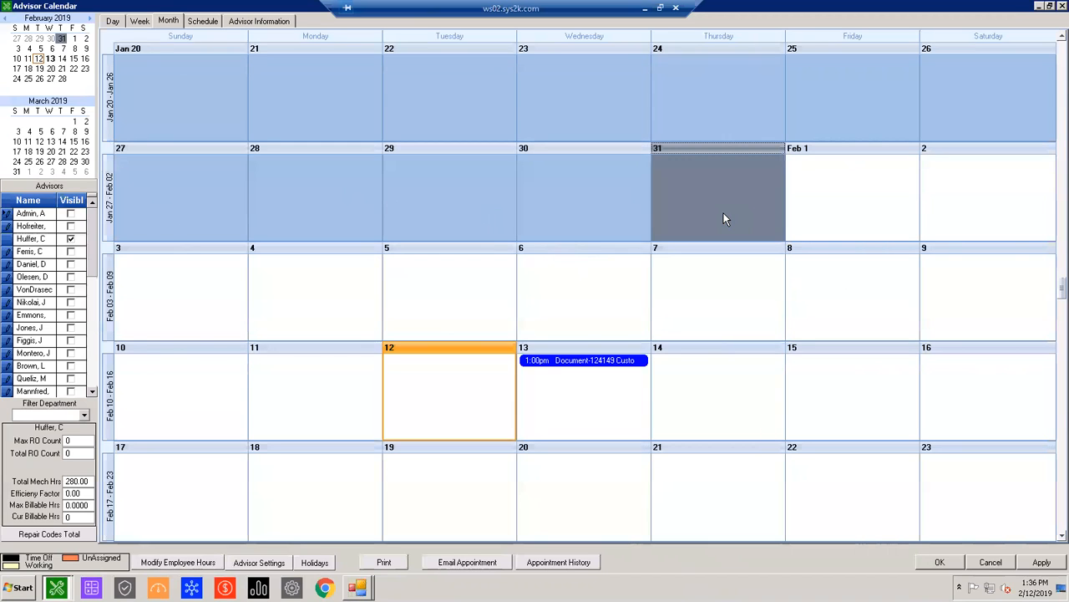
scroll(418, 312, down, 1)
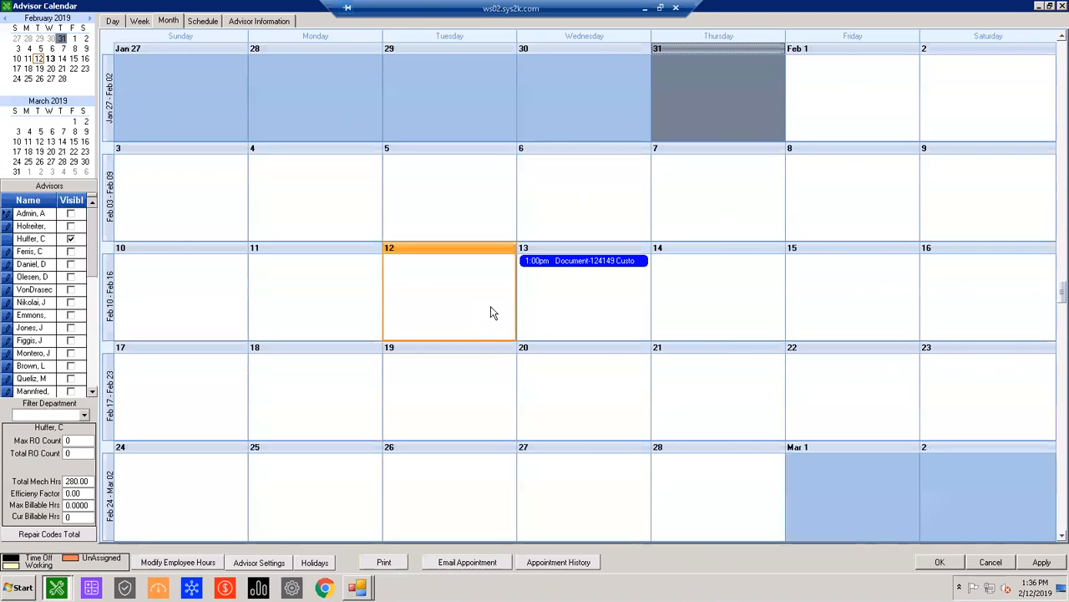
click(601, 398)
click(678, 337)
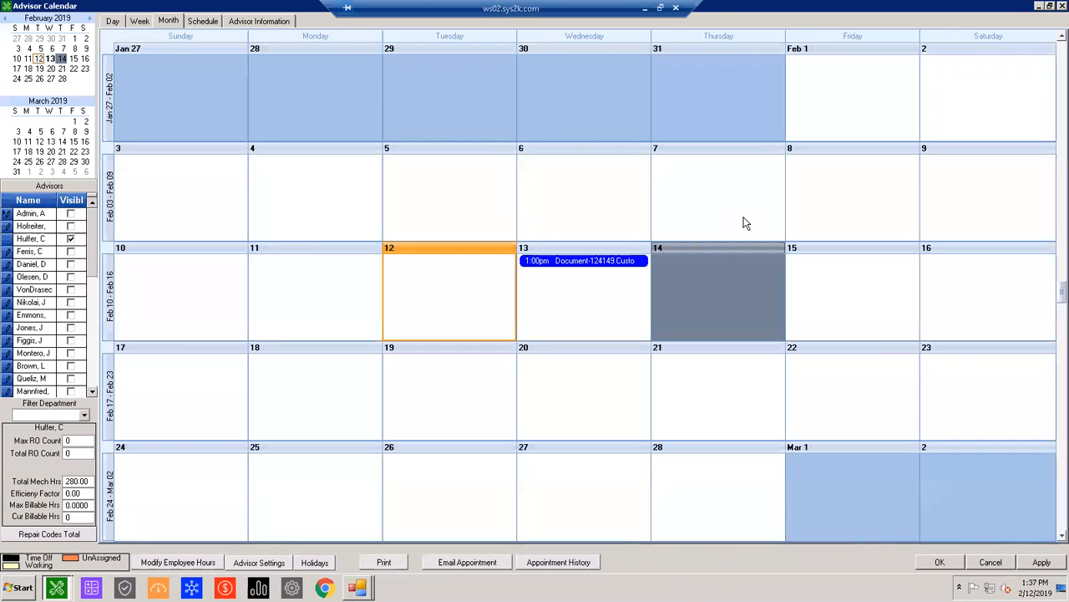
Step: Show February 14, 2019 in the daily view and look through the list of advisors
click(114, 22)
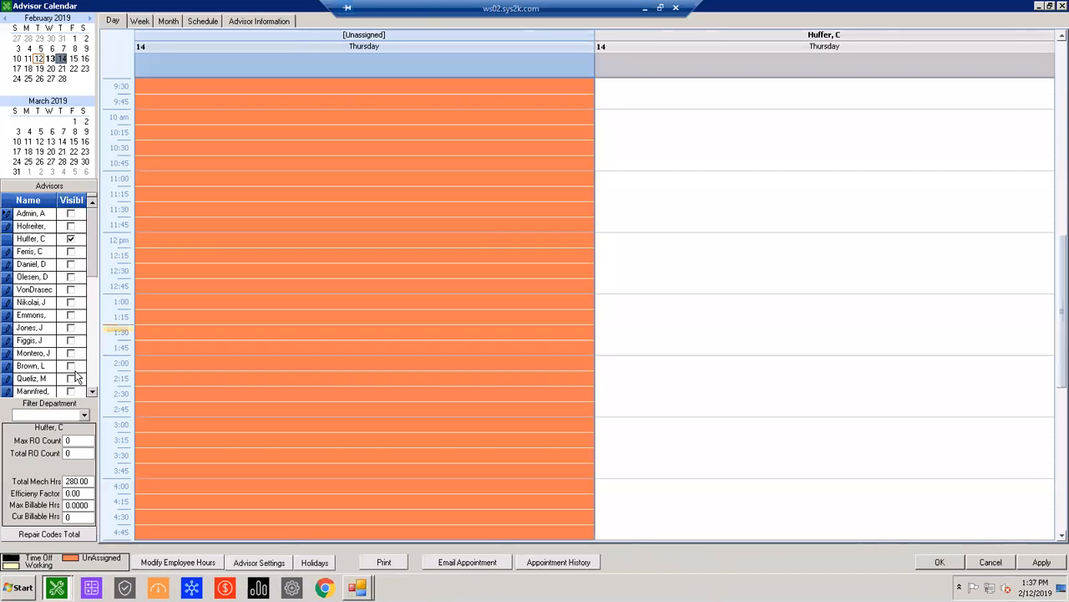
click(87, 393)
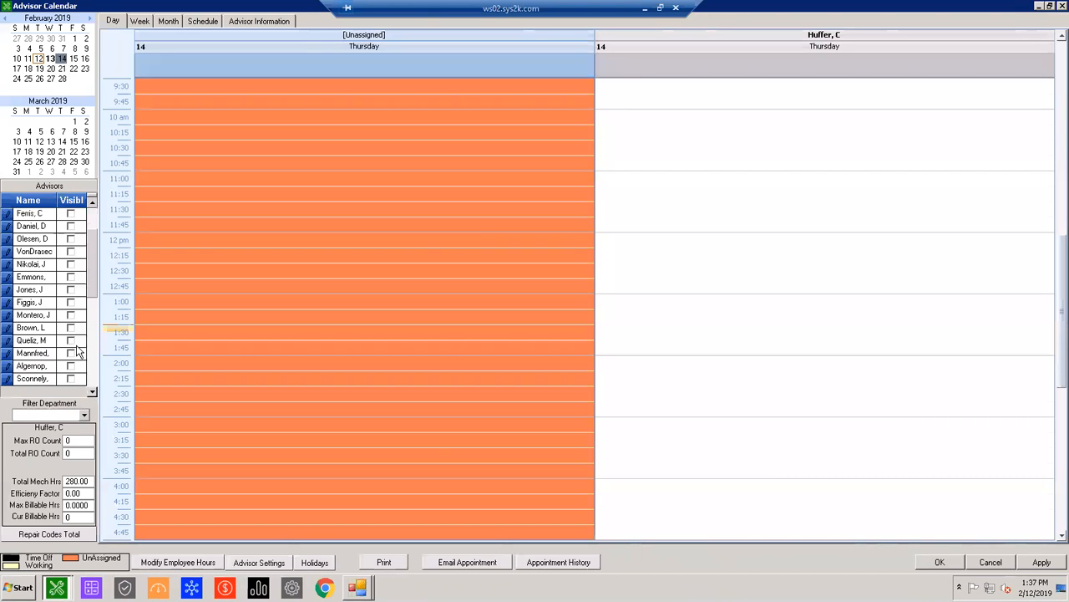
drag(95, 265, 99, 233)
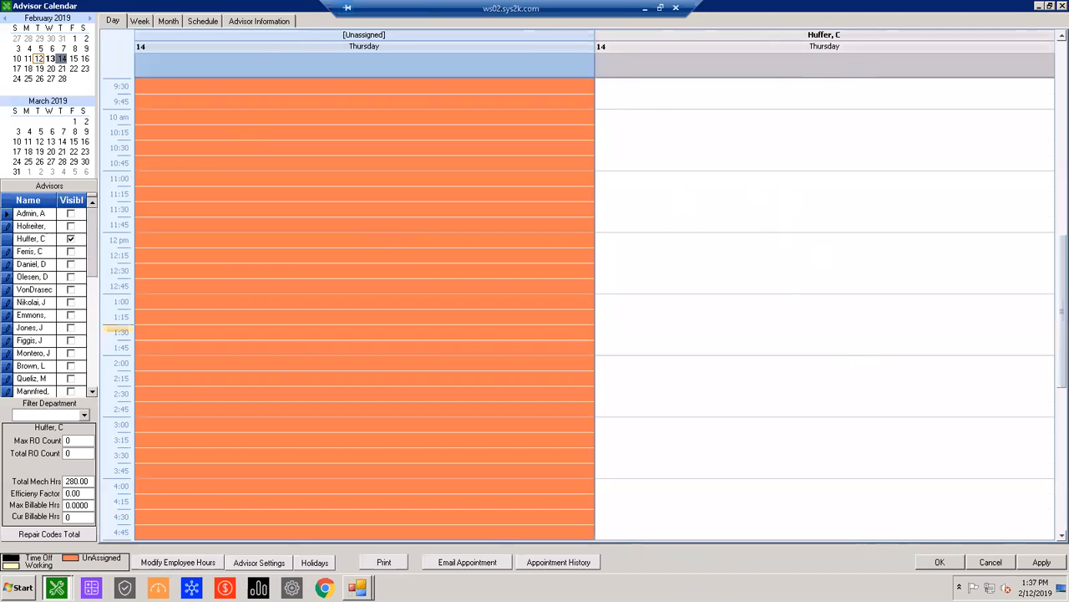
Step: Close the advisor calendar and select the mechanic's Check Engine Light On appointment in the dispatching calendar
click(940, 561)
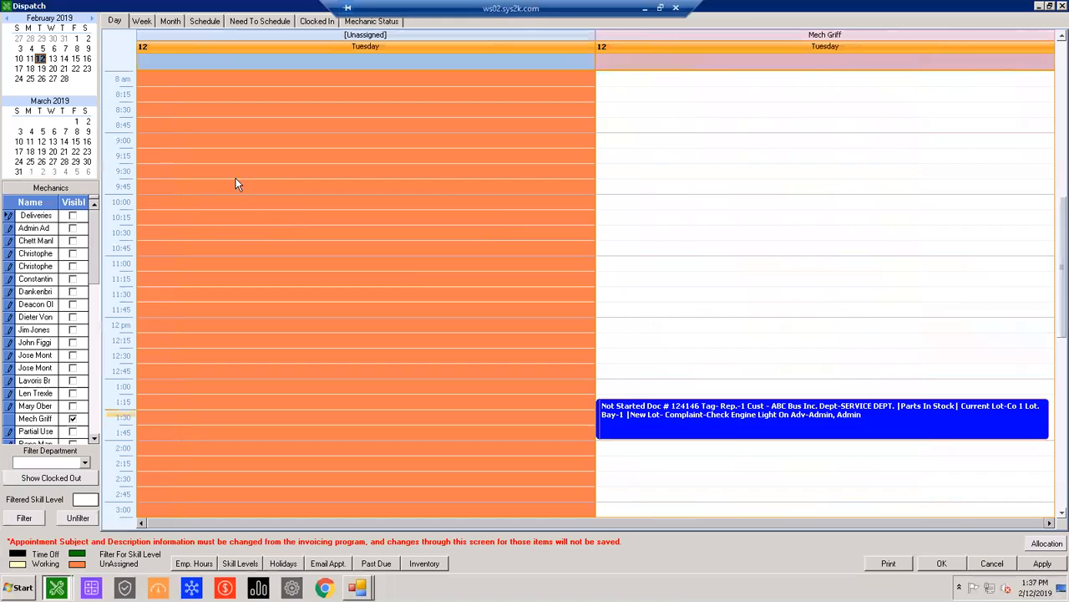
click(719, 422)
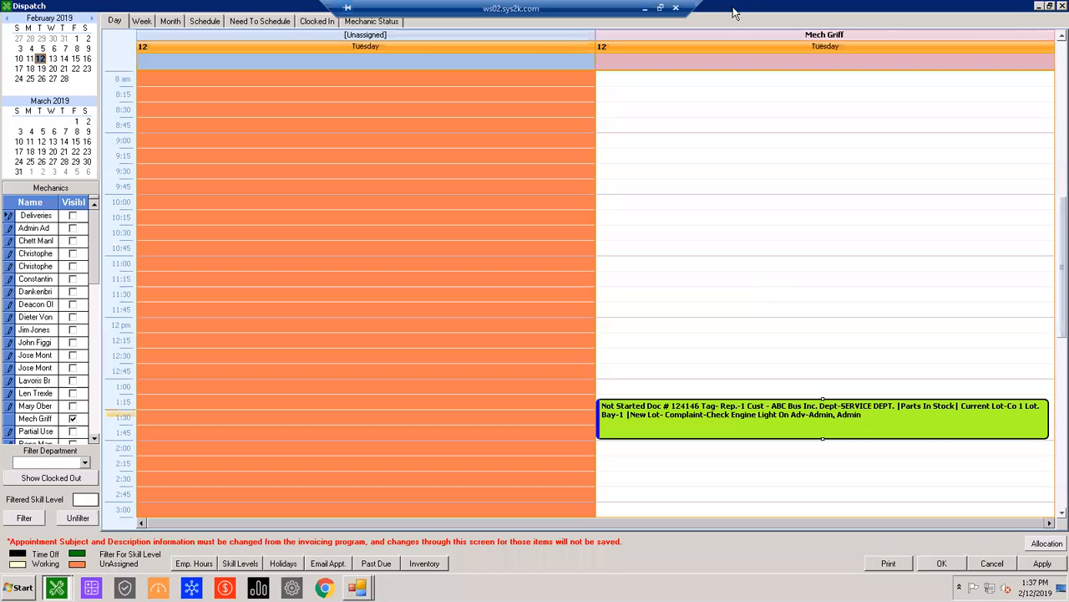
Step: Show December 24, 2018 in the dispatching calendar's daily view and review the mechanic's hours and Winterization appointment
click(9, 18)
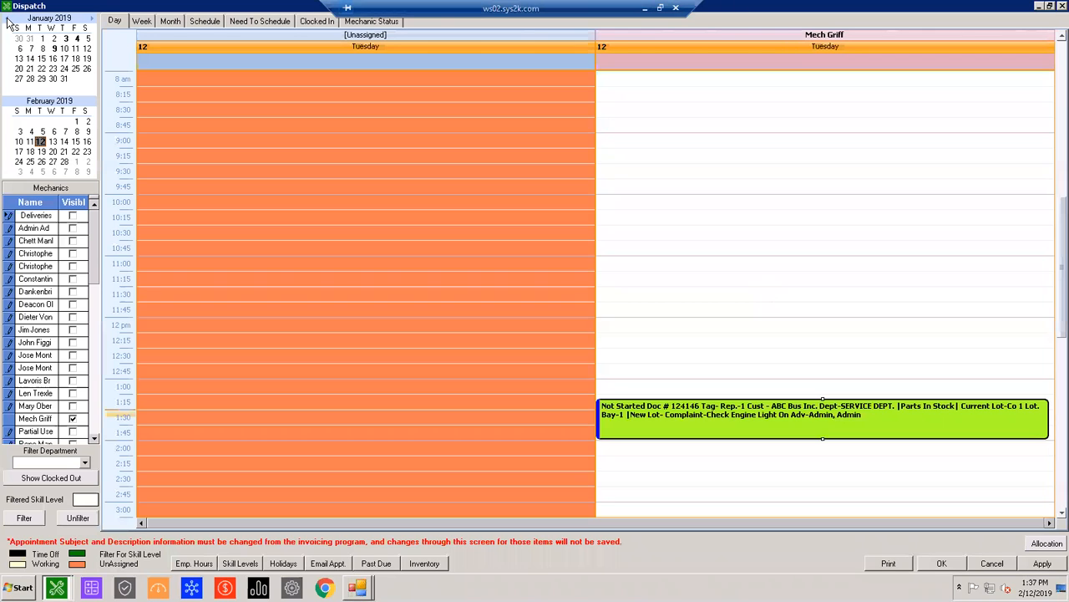
click(8, 18)
click(30, 78)
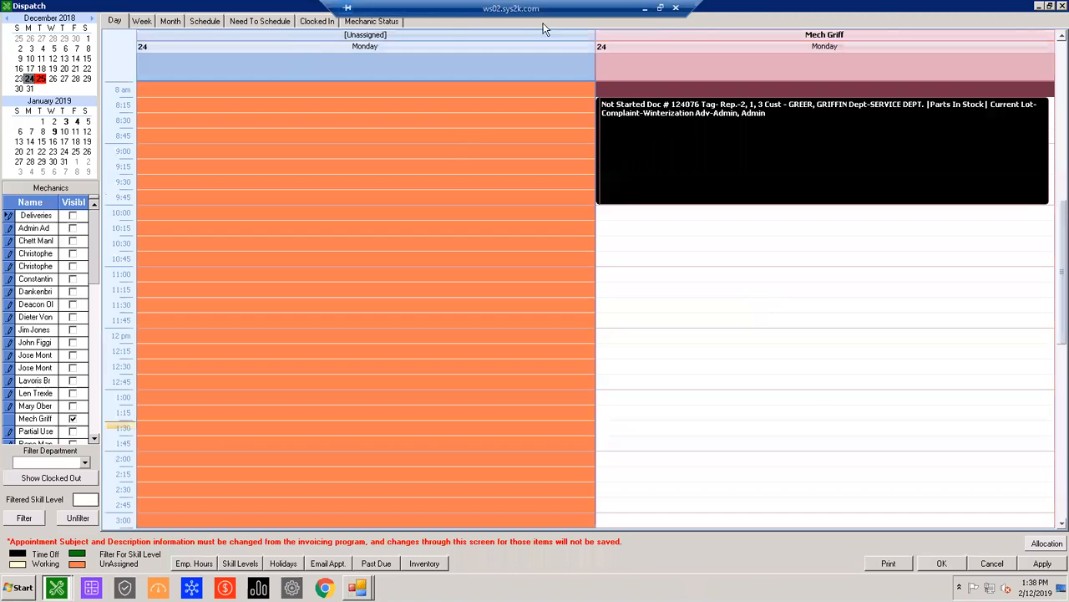
mouse_move(633, 128)
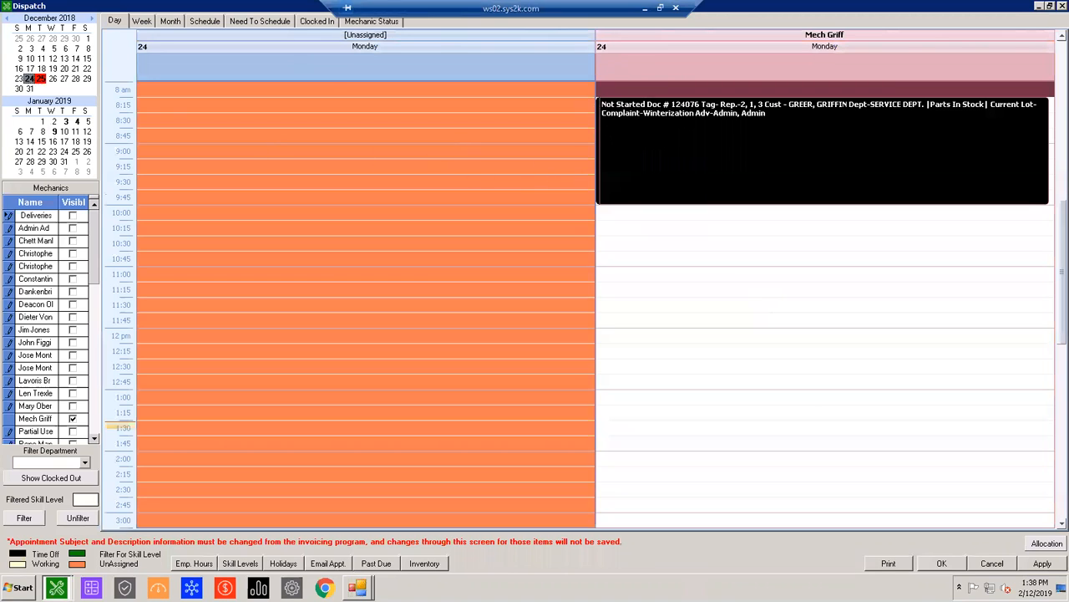
click(310, 181)
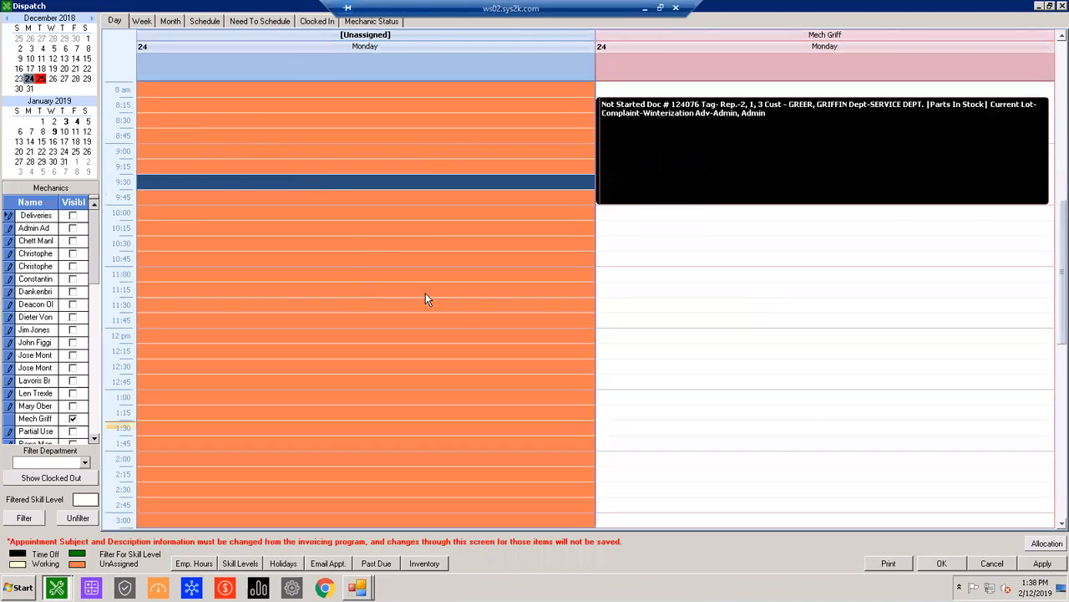
scroll(496, 246, up, 4)
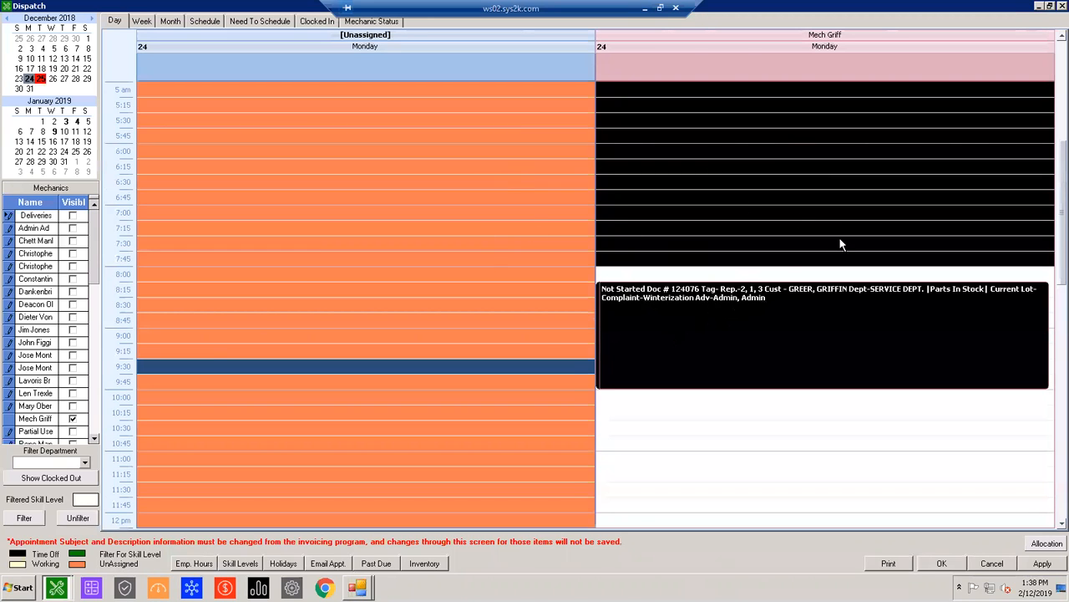
click(1050, 6)
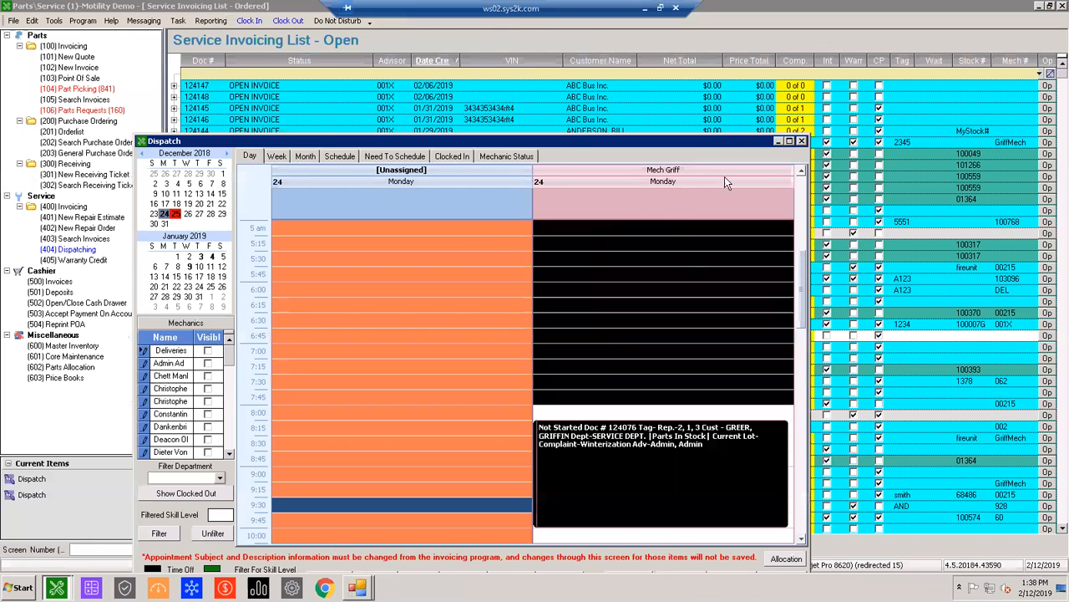
drag(728, 143, 750, 73)
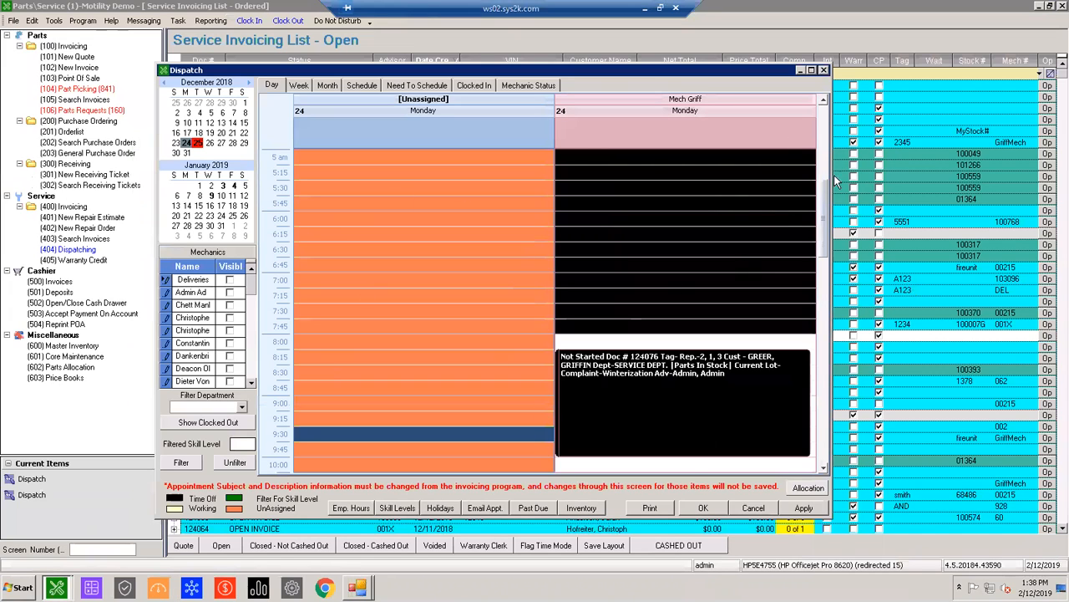
drag(608, 71, 516, 36)
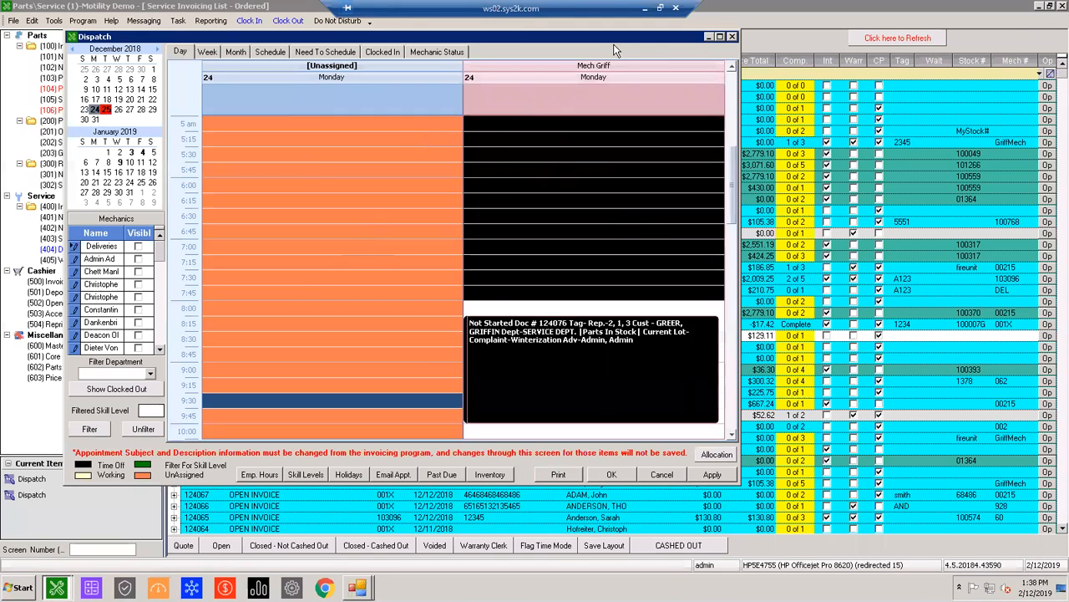
click(720, 37)
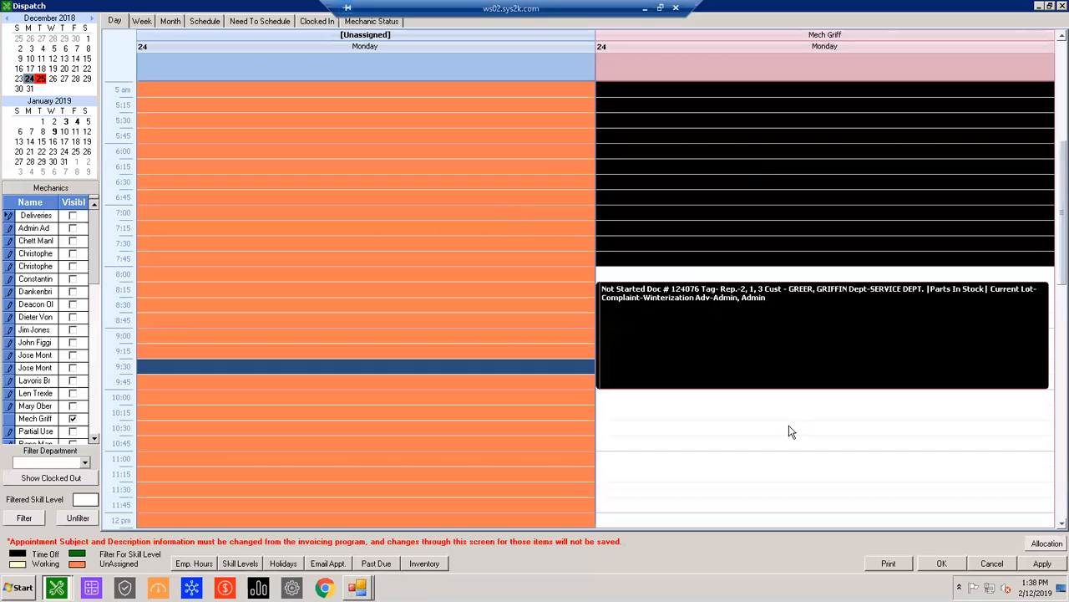
click(758, 406)
scroll(776, 198, up, 2)
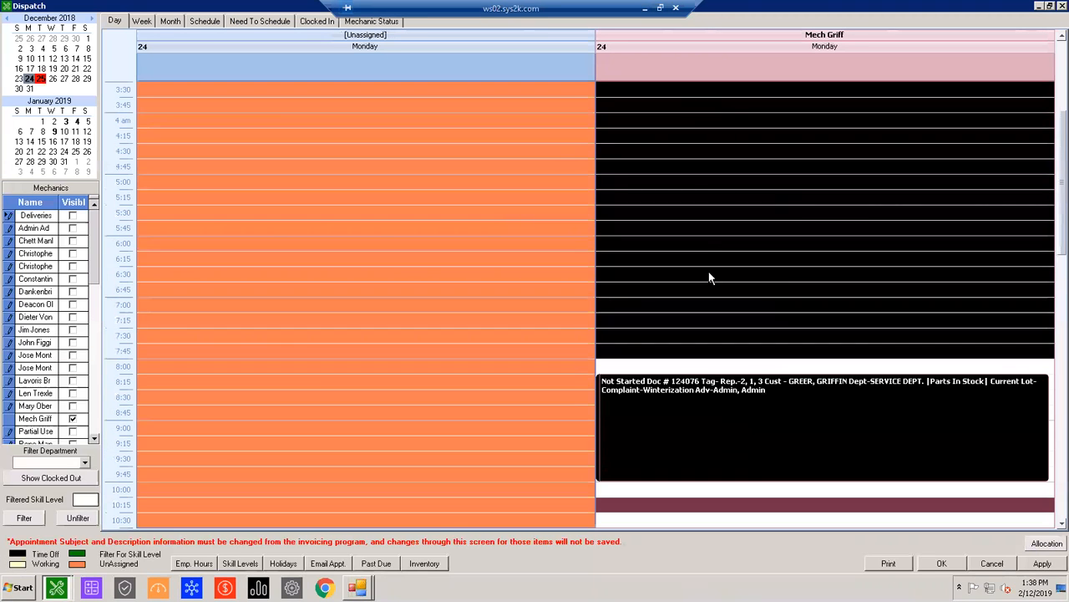
scroll(710, 278, down, 2)
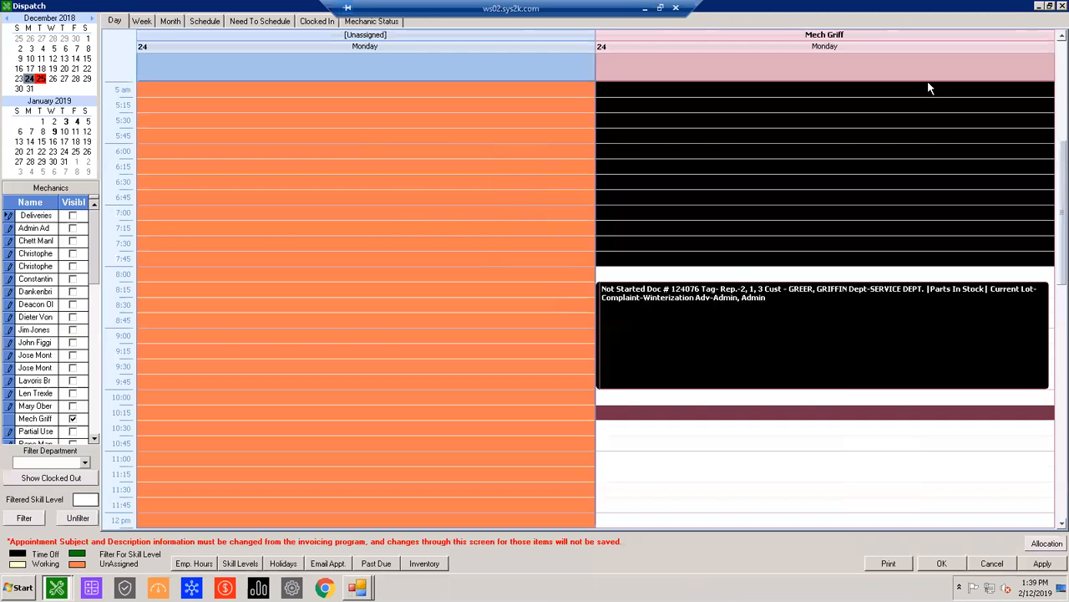
Step: Close the dispatching calendar and open the repair order dated 12/27/2018 that has all its repairs completed
click(1062, 5)
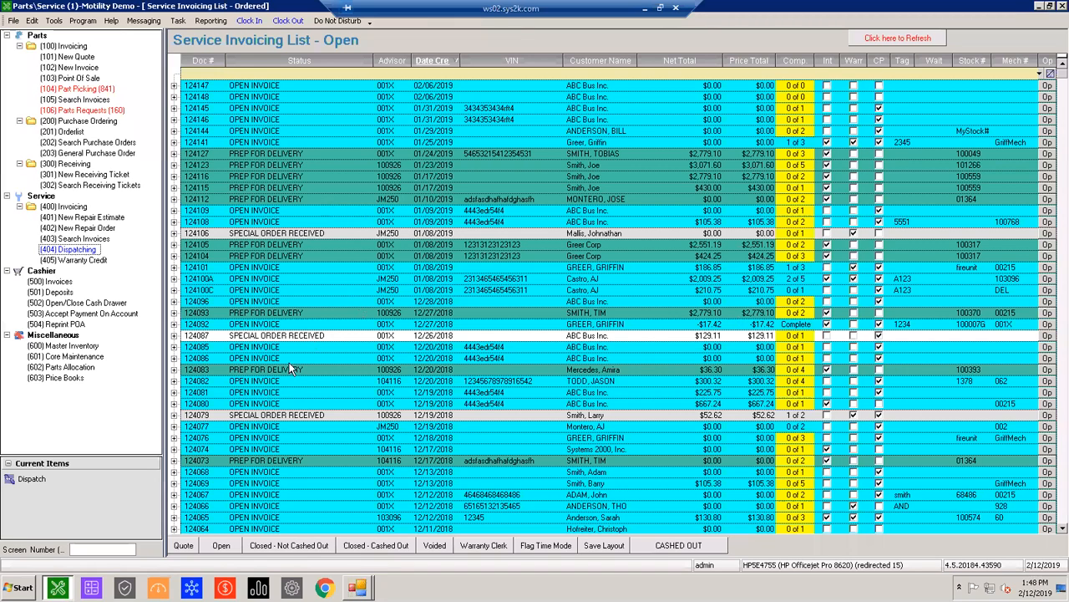
click(267, 335)
double_click(266, 326)
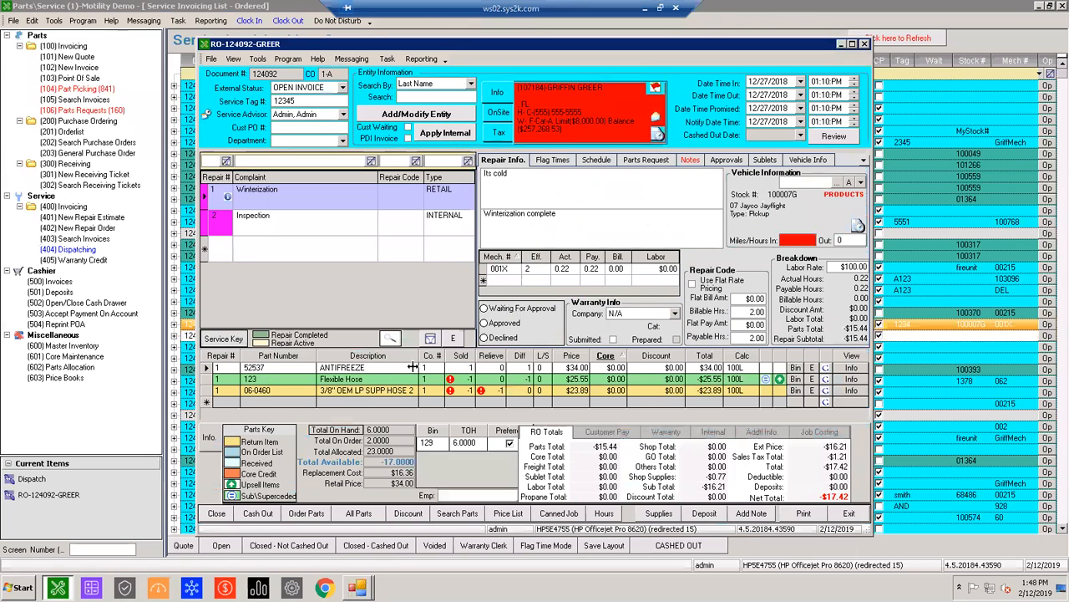
Step: Try to add part lines LATES and FREE to the Winterization repair
click(284, 403)
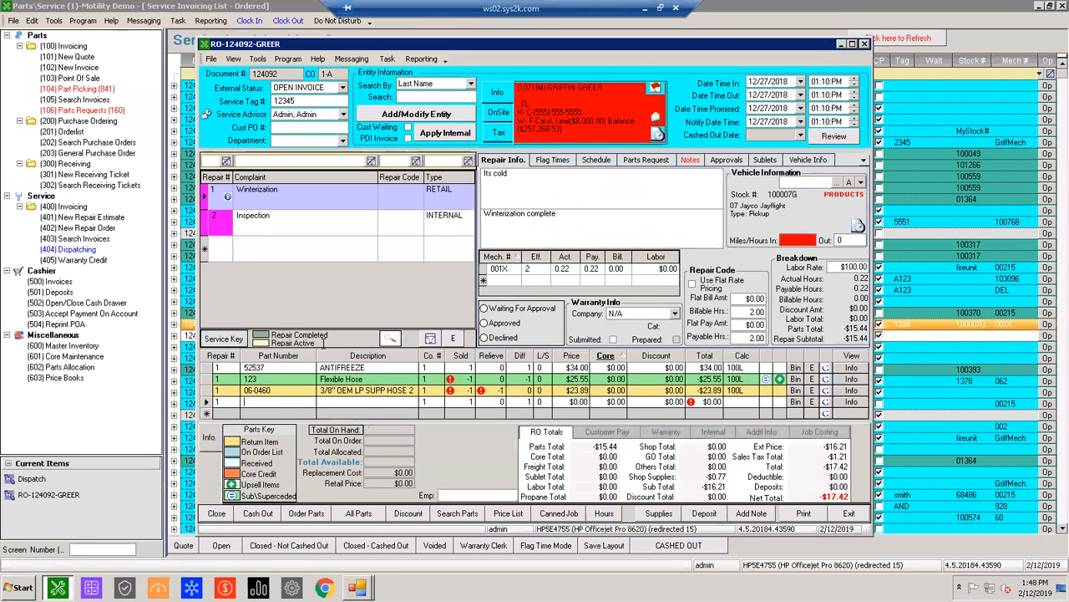
text(LATES)
key(Tab)
click(575, 325)
click(284, 403)
text(FREE)
key(Tab)
click(563, 323)
Step: Add a STORAGE part line to the Winterization repair and set its price to $50
click(241, 405)
text(STORAGE)
key(Tab)
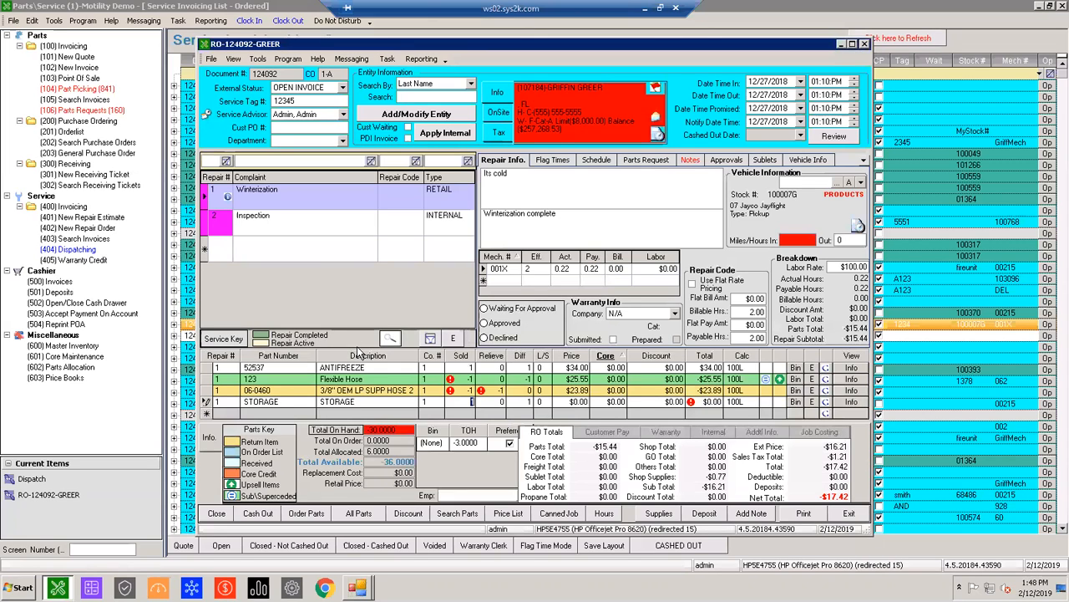
click(219, 403)
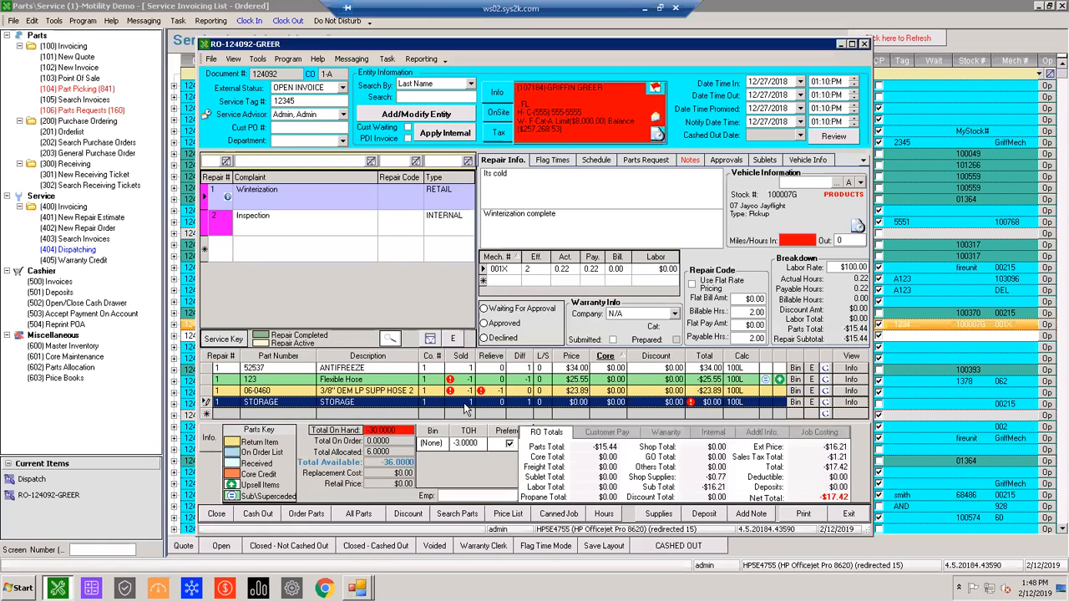
click(466, 403)
click(574, 402)
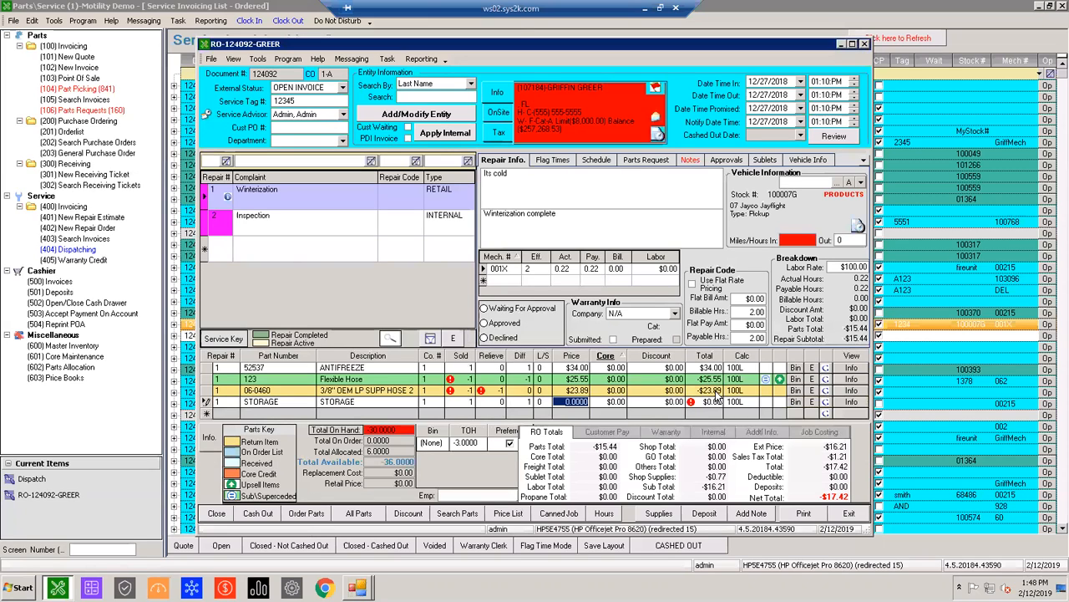
text(50)
key(Tab)
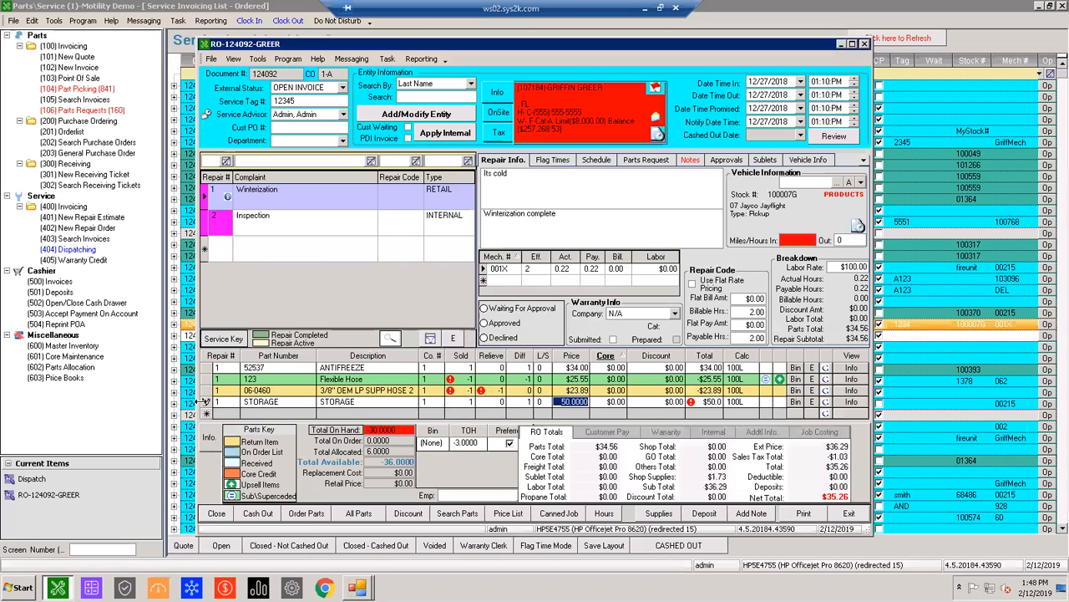
Step: Review the STORAGE part's inventory record, close it and check the line's part number and price on the repair order
click(207, 402)
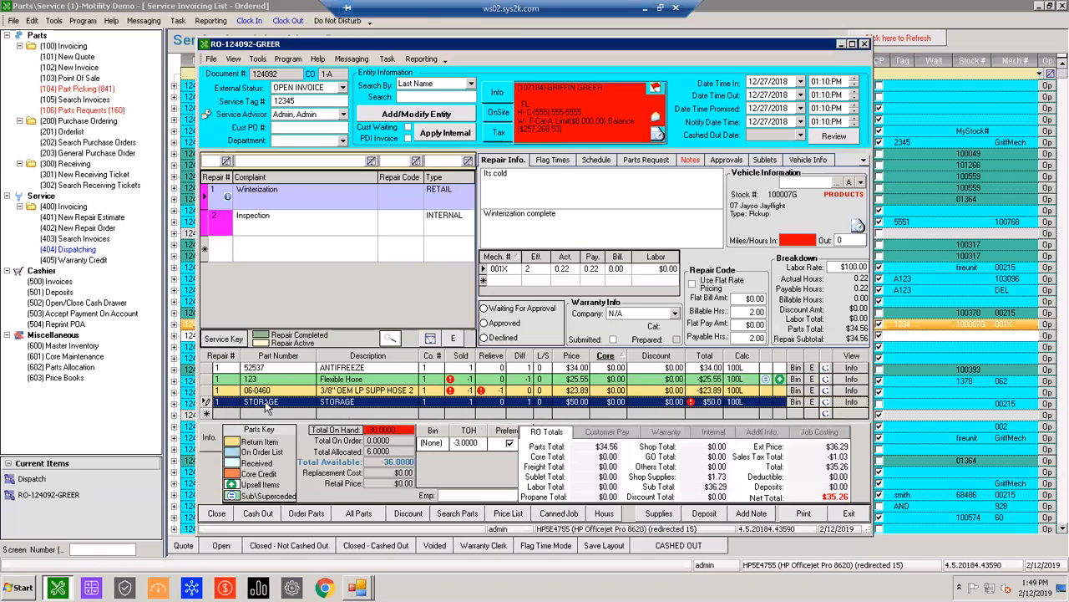
click(845, 403)
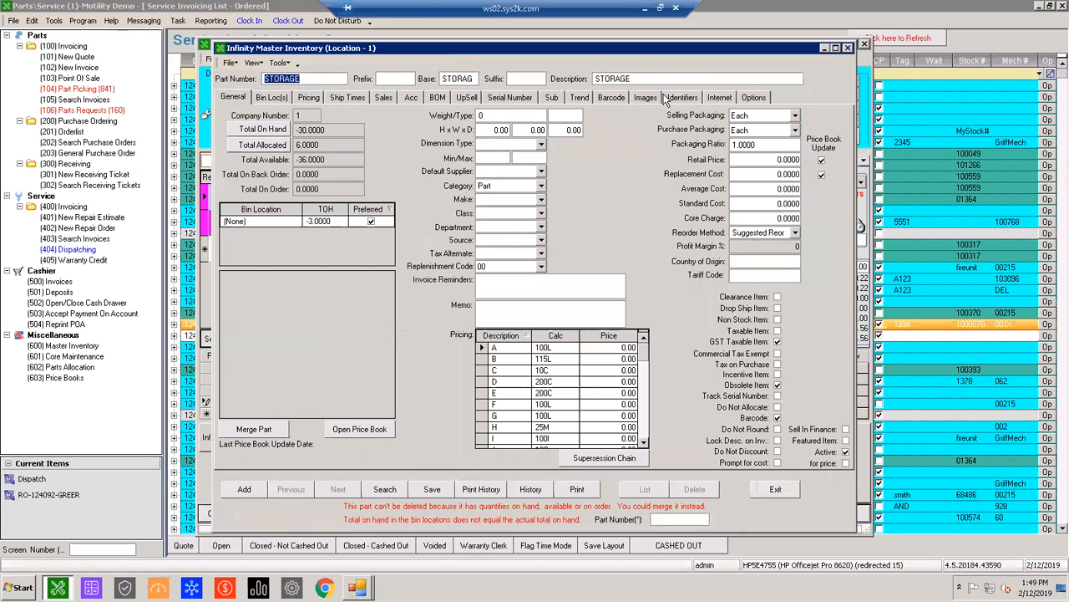
click(848, 47)
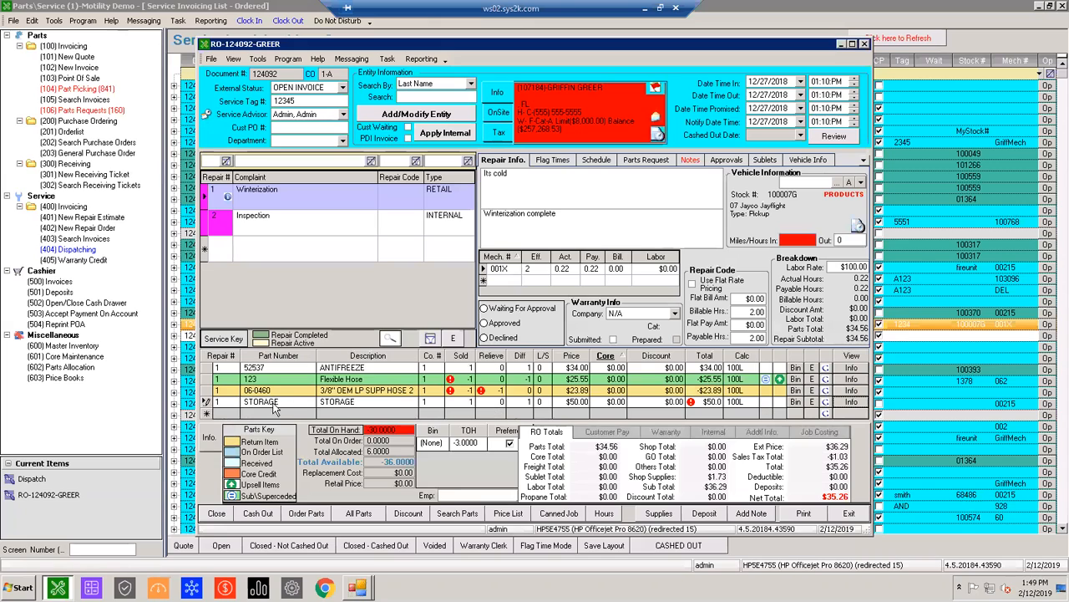
click(261, 408)
click(581, 403)
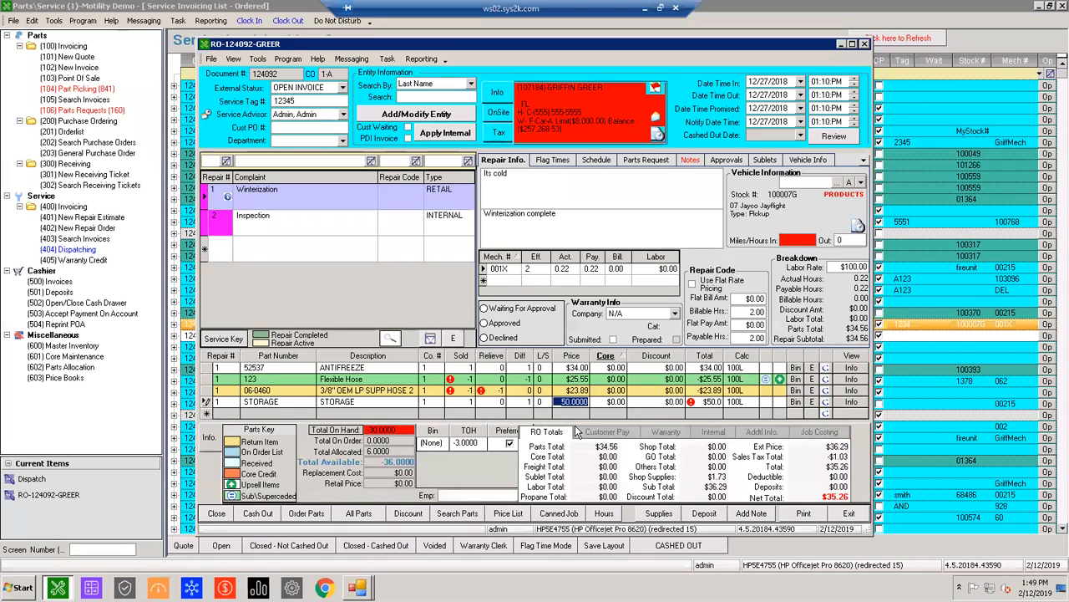
click(269, 404)
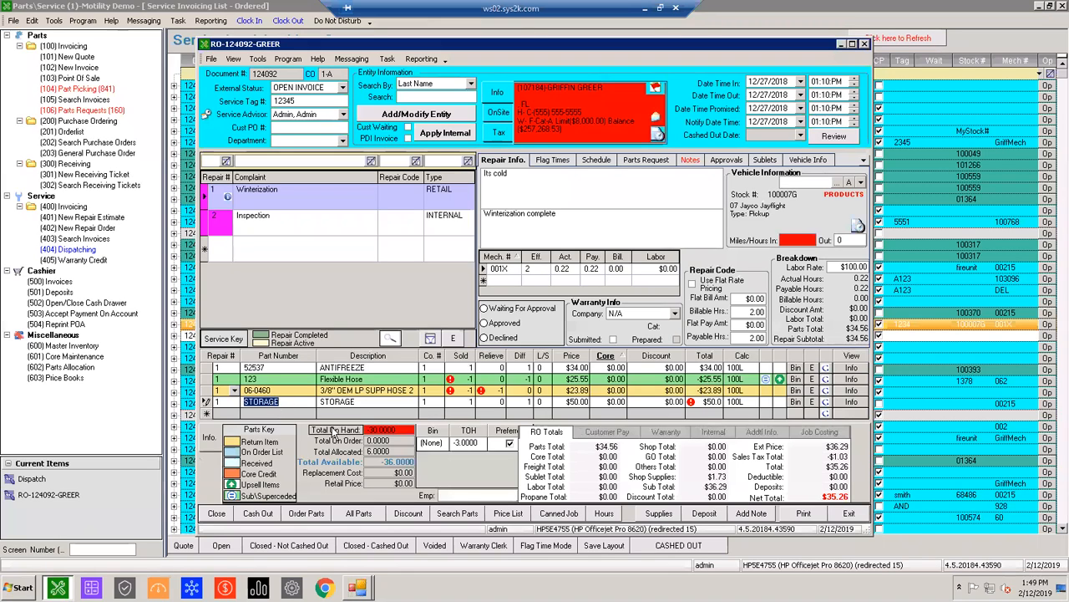
click(206, 403)
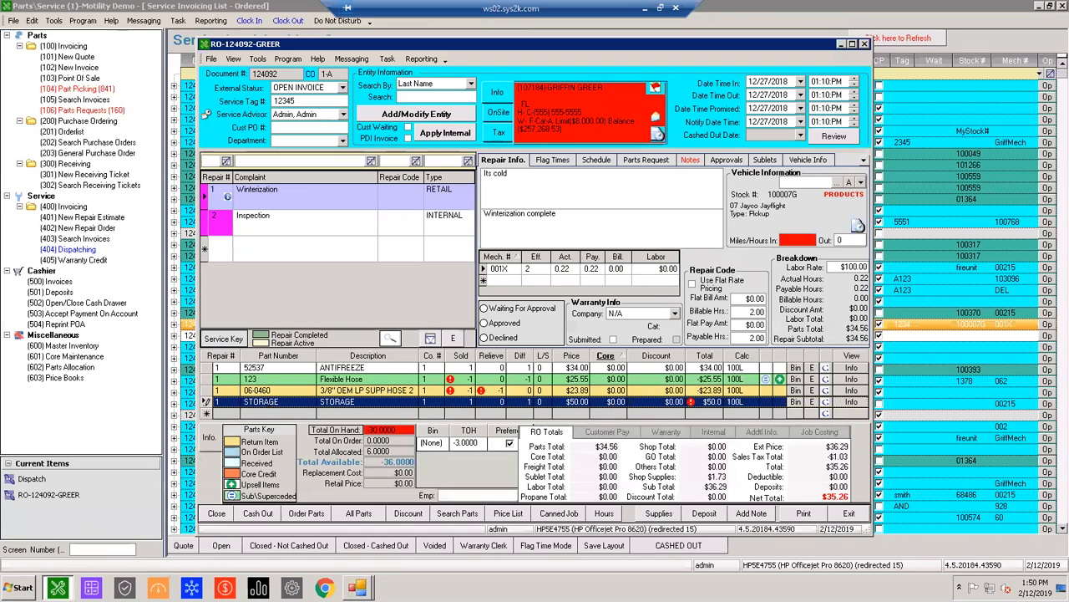
Step: Try the STORAGE\SLIP R category on the STORAGE part's inventory record, look through the other categories and close the record
click(270, 404)
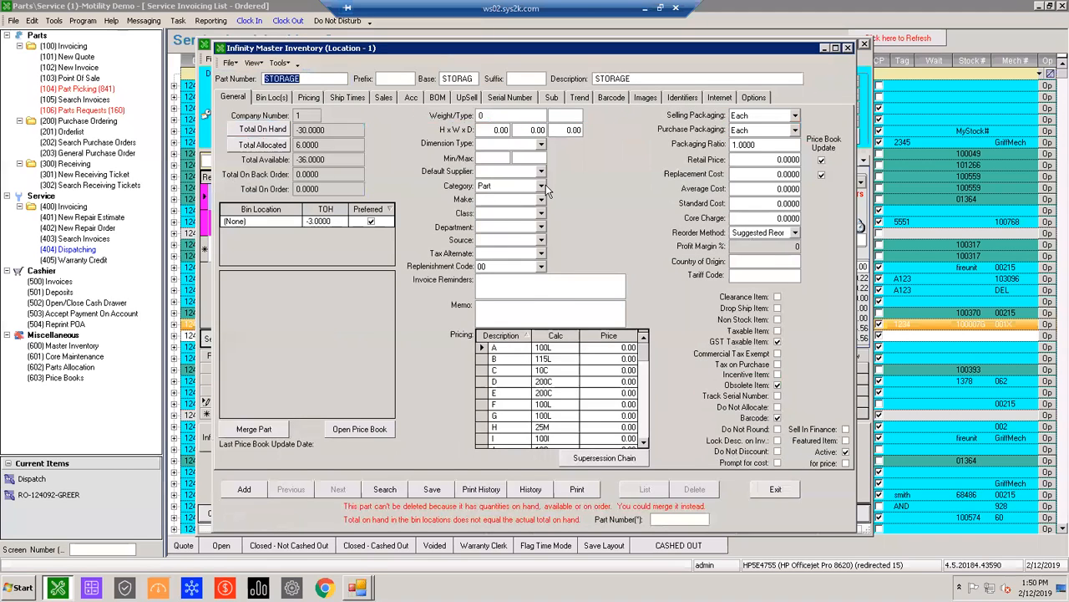
click(544, 185)
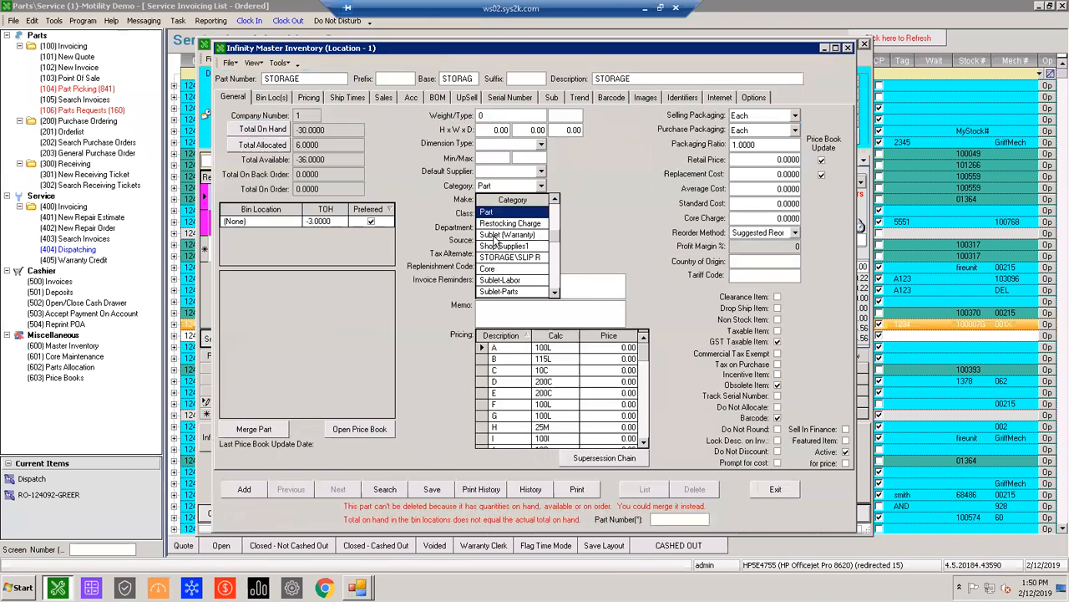
click(495, 258)
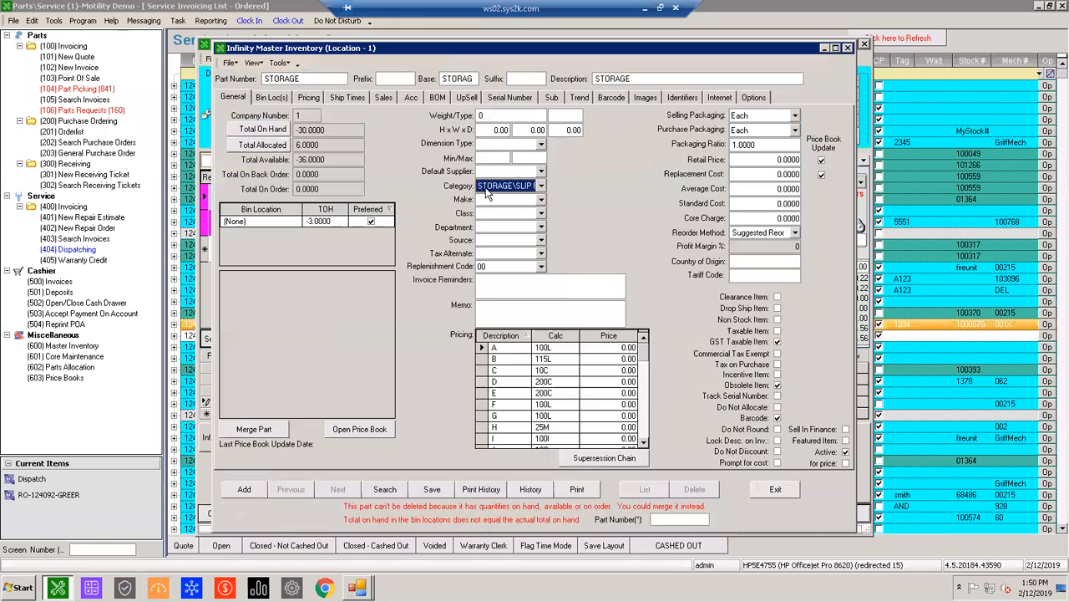
click(541, 186)
scroll(502, 261, down, 4)
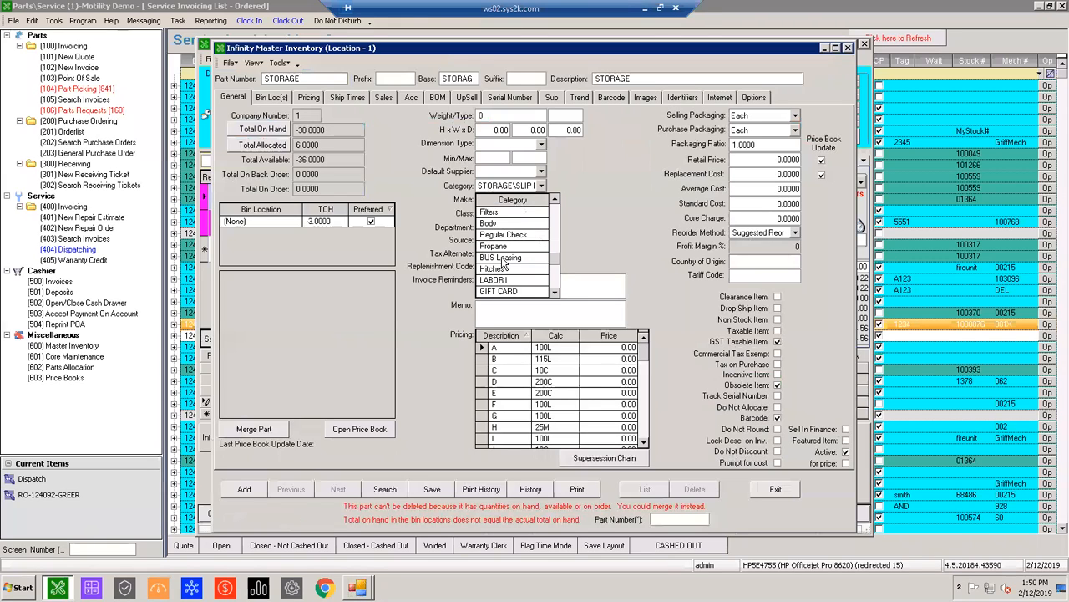
scroll(522, 277, up, 3)
scroll(675, 198, up, 1)
click(675, 198)
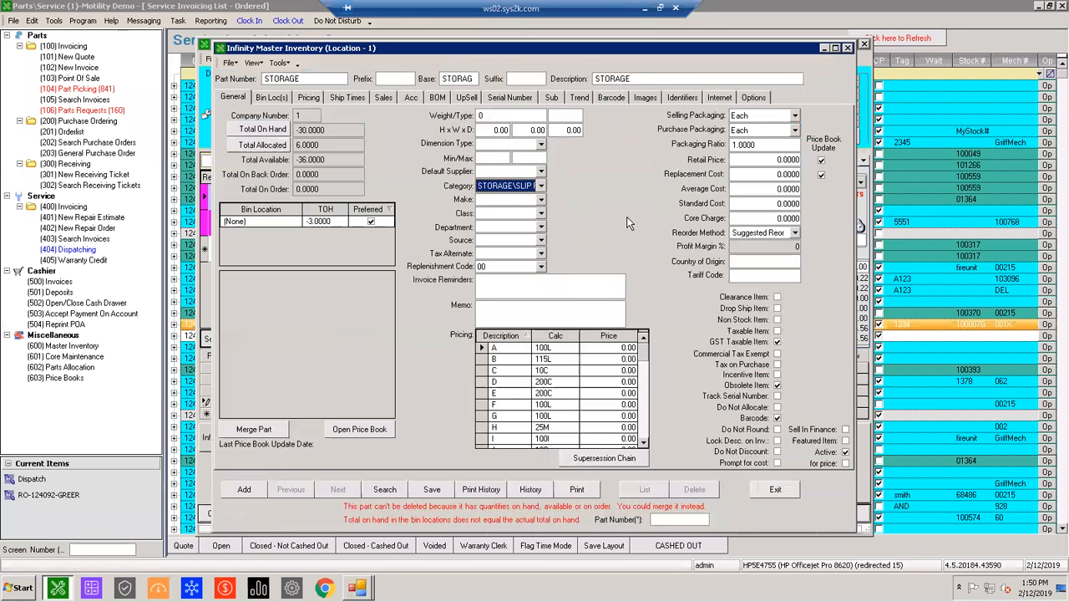
click(775, 489)
click(584, 328)
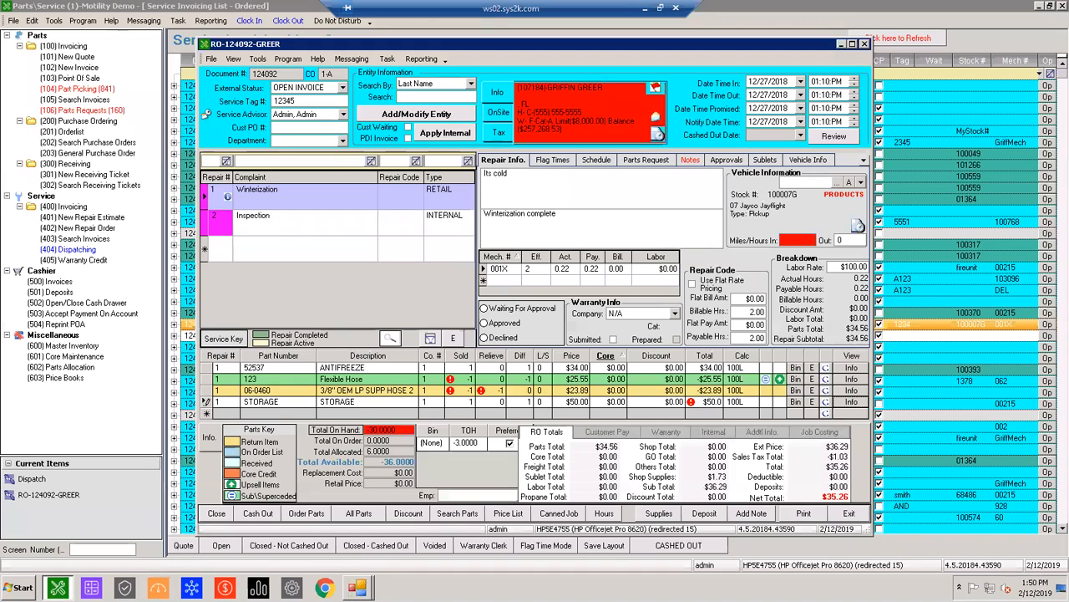
Step: Add a third repair to the repair order using the DEWINTERIZE repair code
click(402, 195)
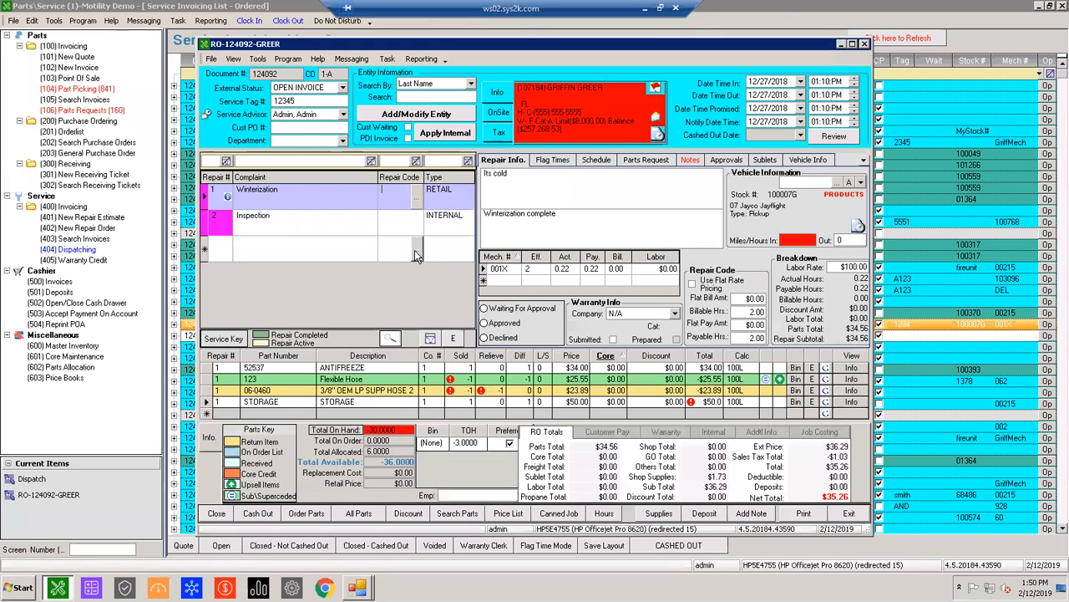
click(31, 20)
mouse_move(56, 35)
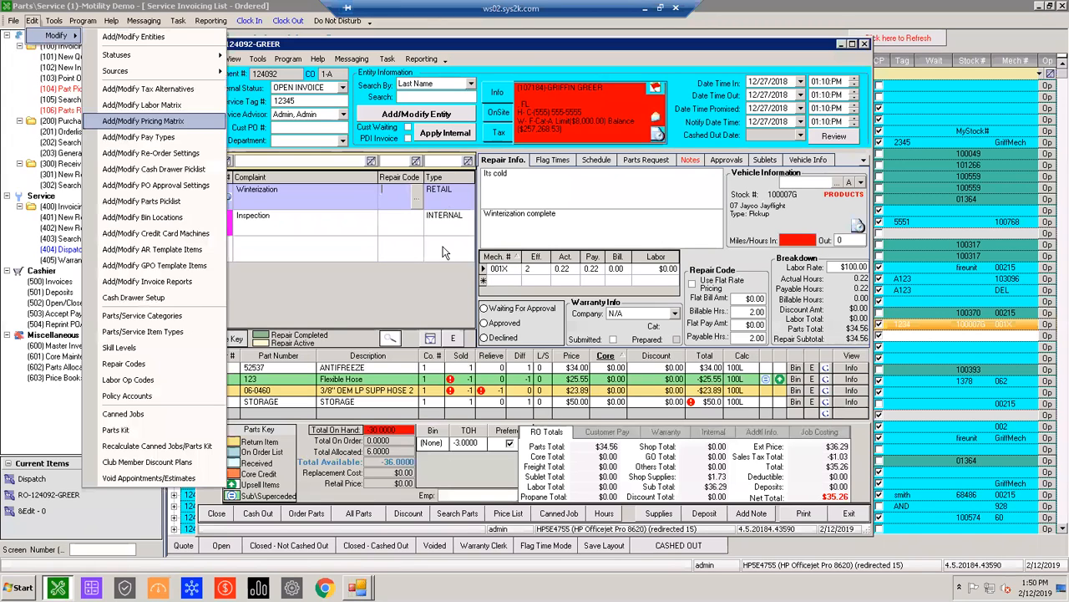
click(418, 250)
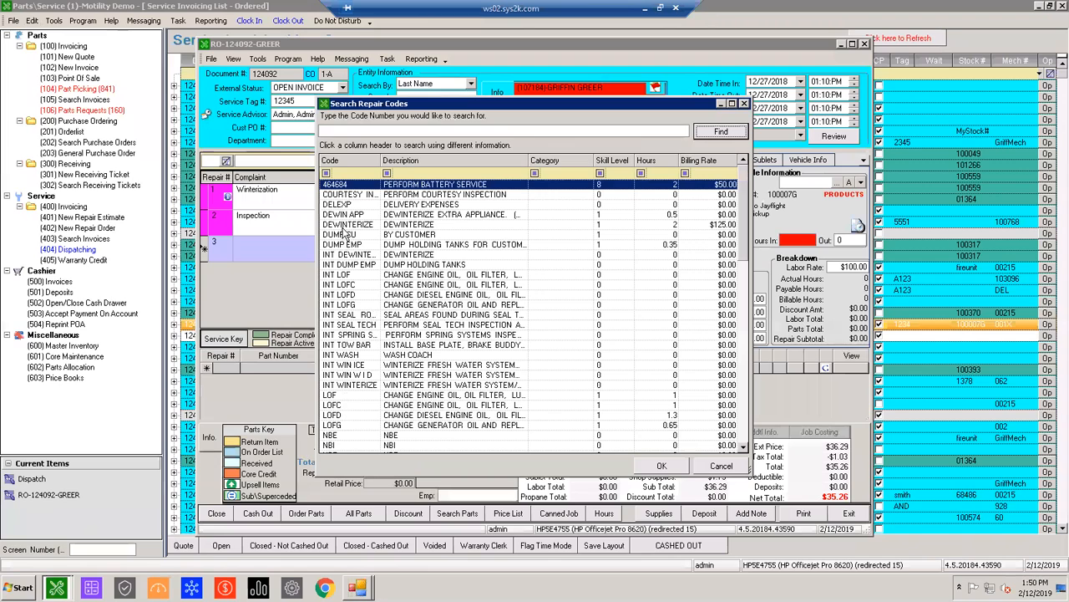
double_click(357, 229)
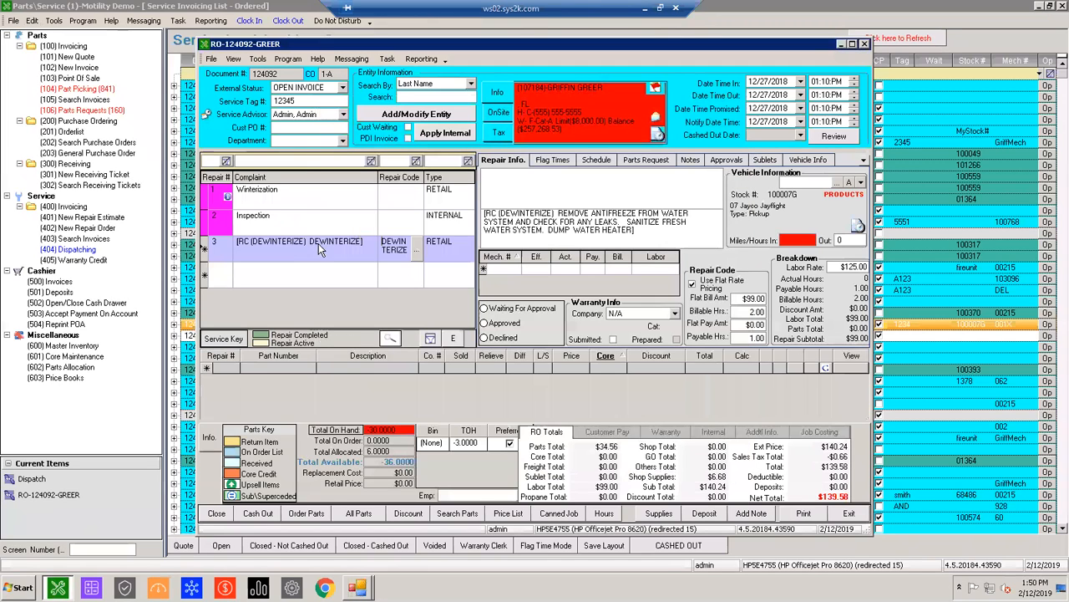
right_click(241, 242)
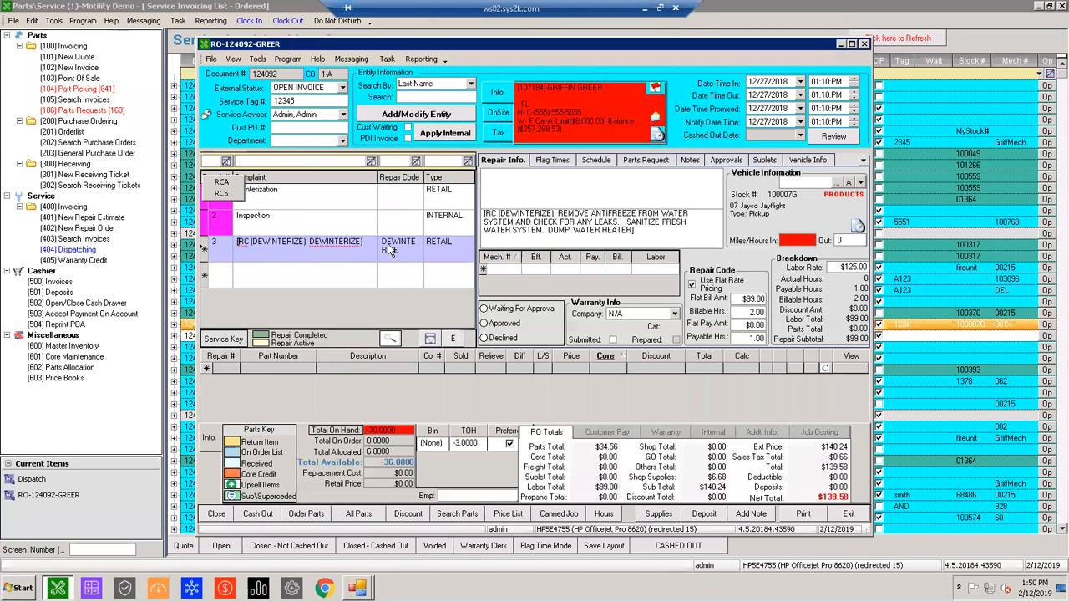
Step: Review the DEWINTERIZE repair's complaint wording and its default correction text on the repair order
right_click(348, 248)
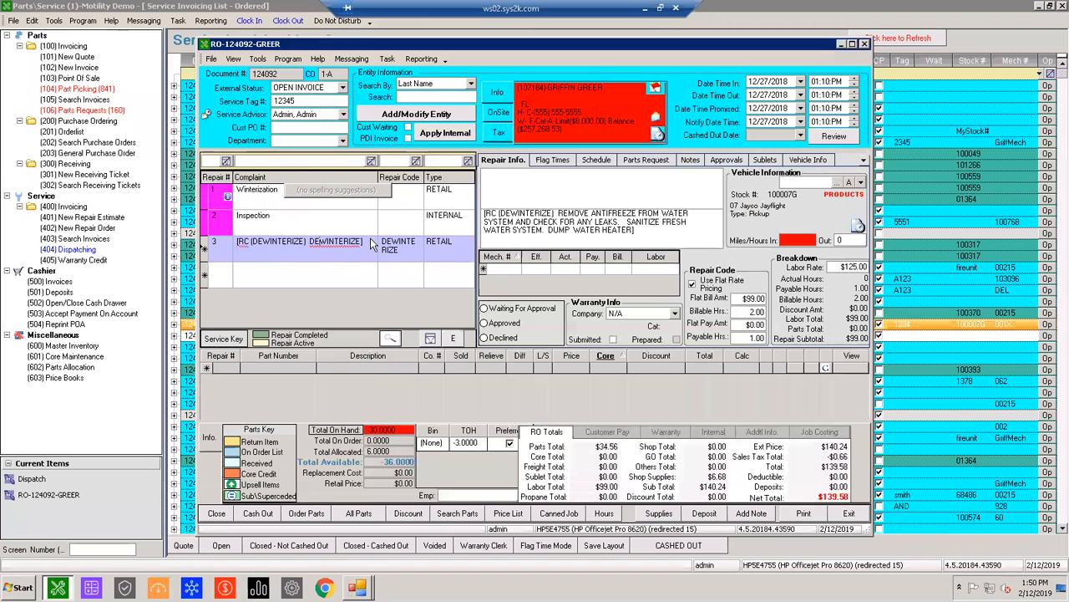
click(557, 166)
click(505, 161)
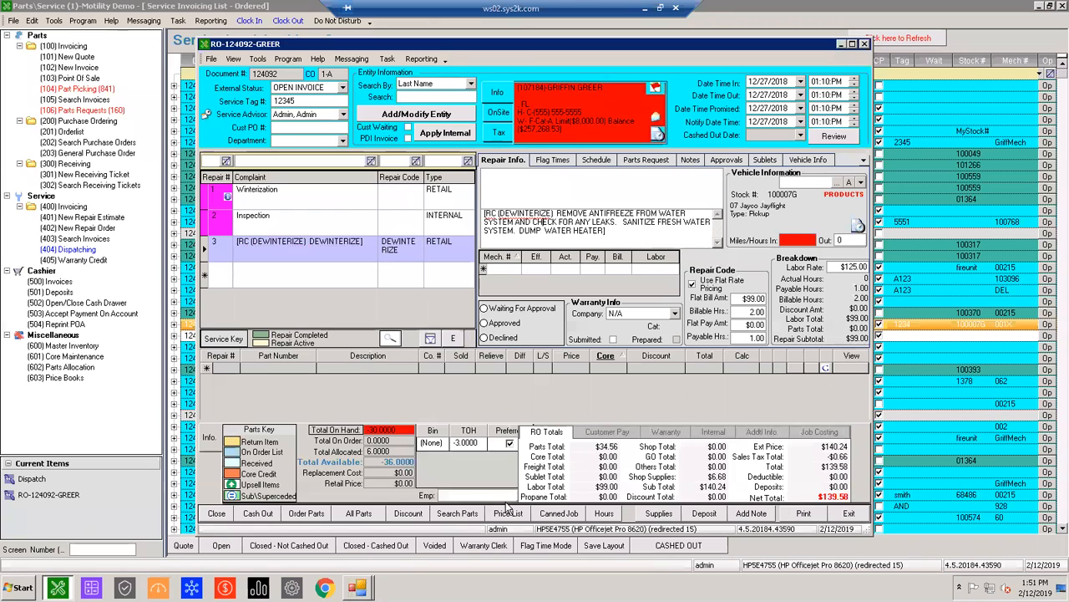
Step: List all canned jobs and import the AC INSTALL job into the repair order as a fourth repair
click(559, 513)
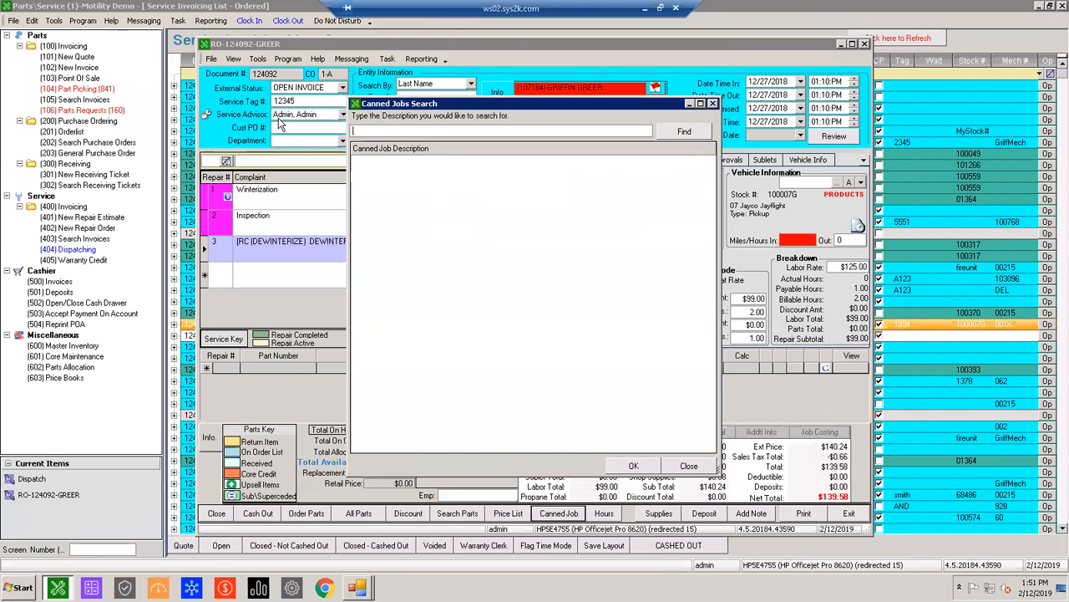
click(668, 131)
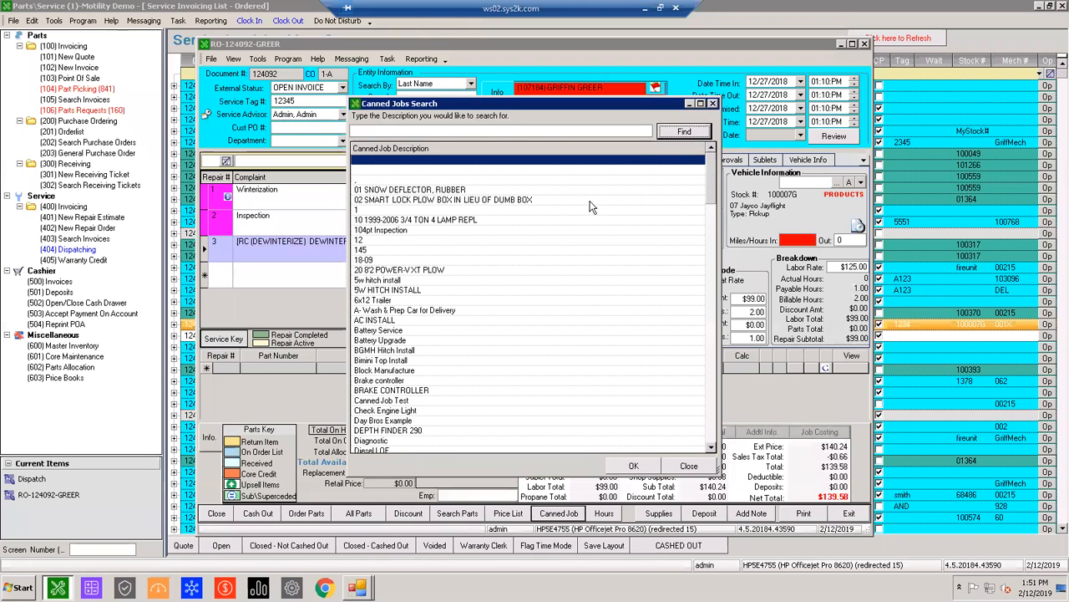
double_click(381, 321)
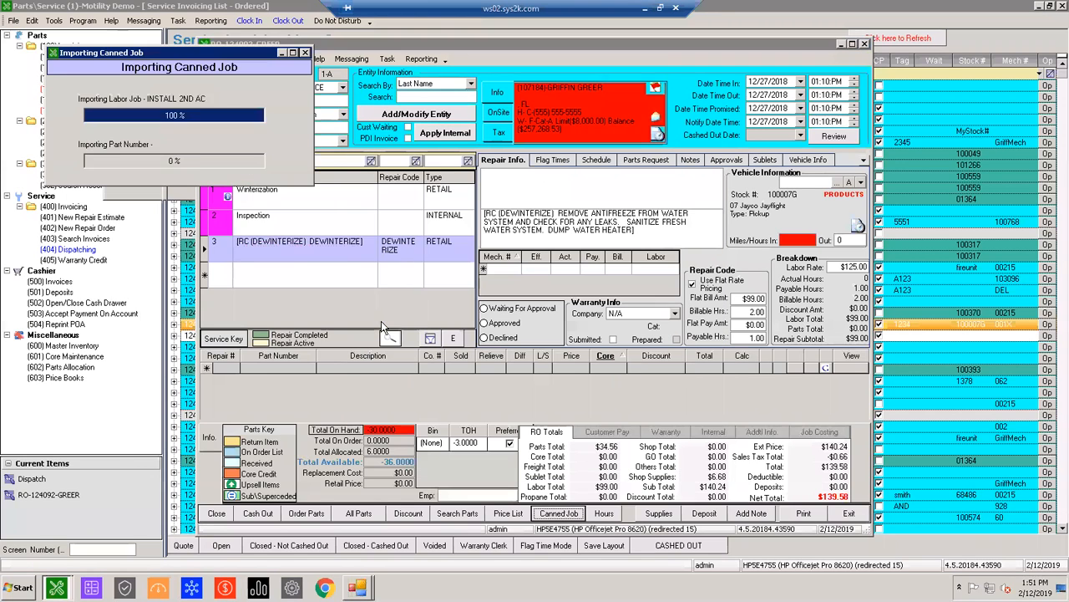
click(269, 279)
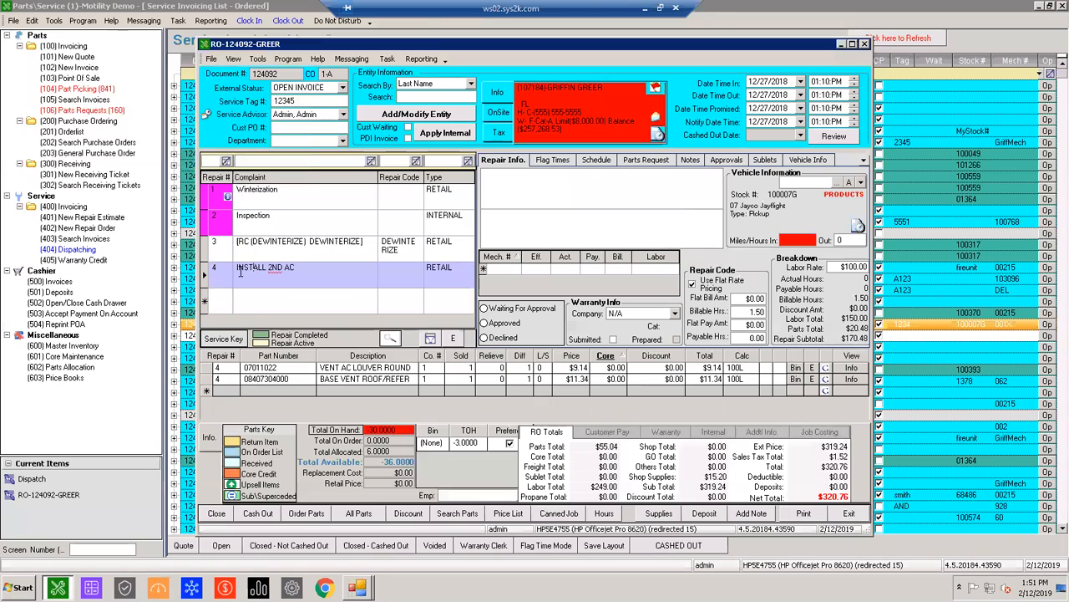
drag(292, 267, 187, 260)
mouse_move(389, 273)
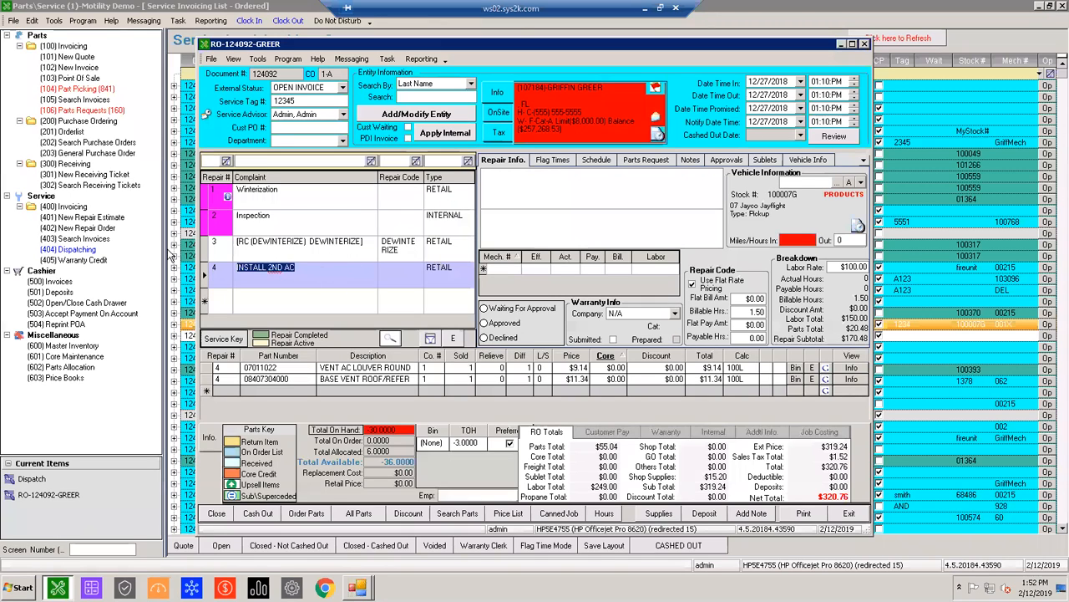
Step: View the service history search form, close it and examine the INSTALL 2ND AC complaint on repair 4
click(83, 239)
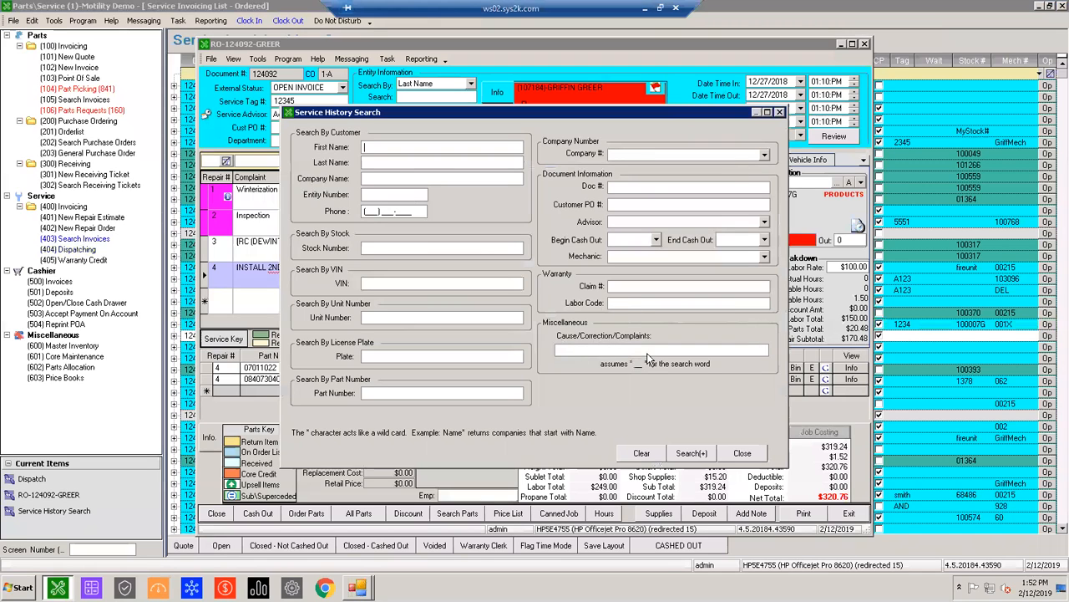
click(779, 112)
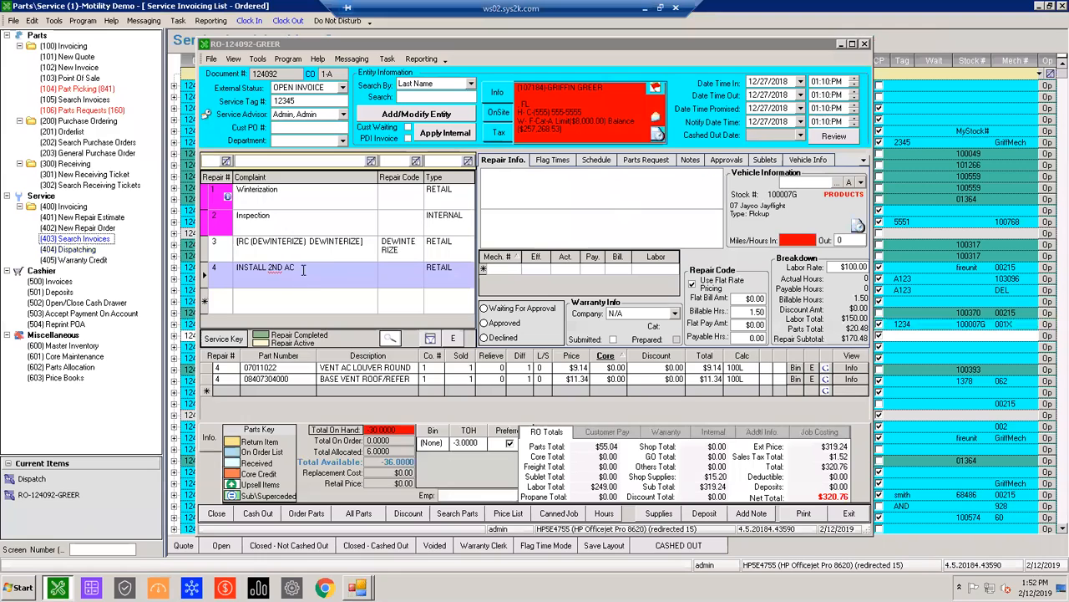
click(326, 268)
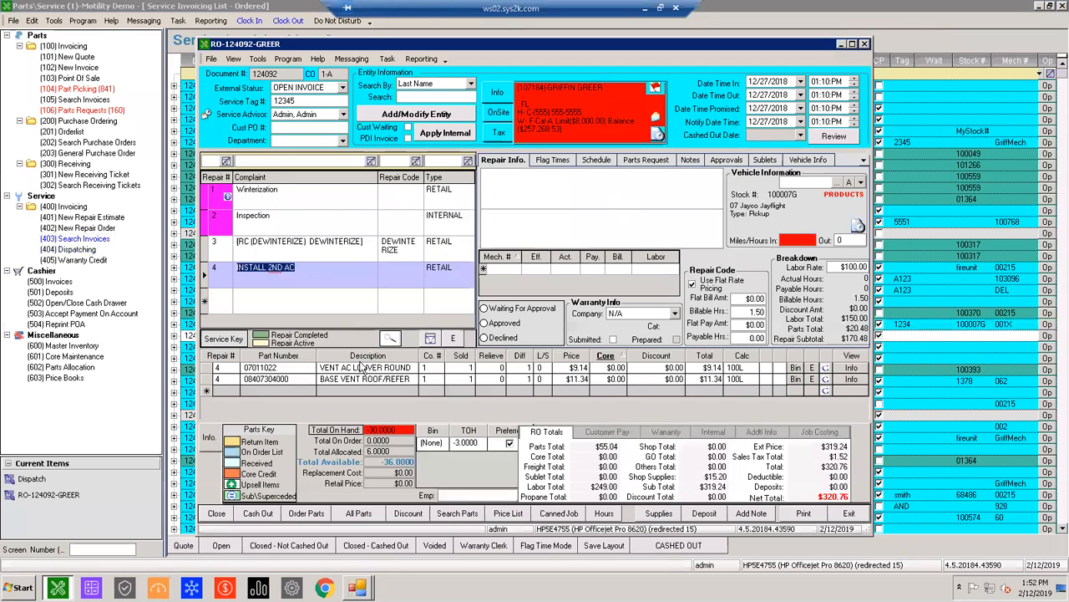
mouse_move(403, 269)
click(205, 272)
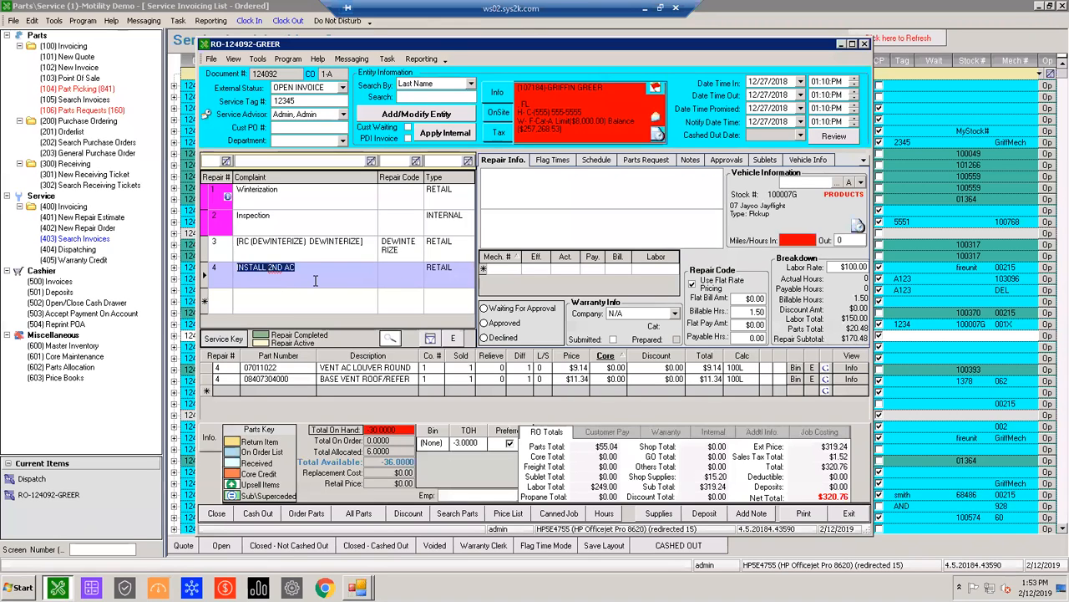
click(316, 281)
Step: Start a new entry in the repair codes list with code WINTERIZATION and category WINTERIZE
click(50, 20)
mouse_move(33, 21)
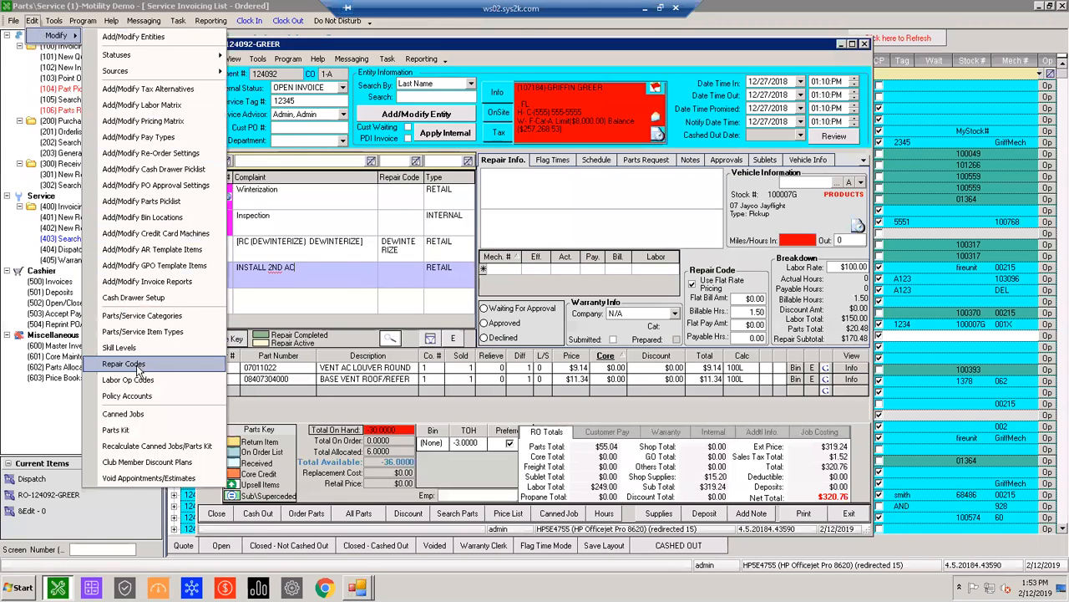
click(124, 364)
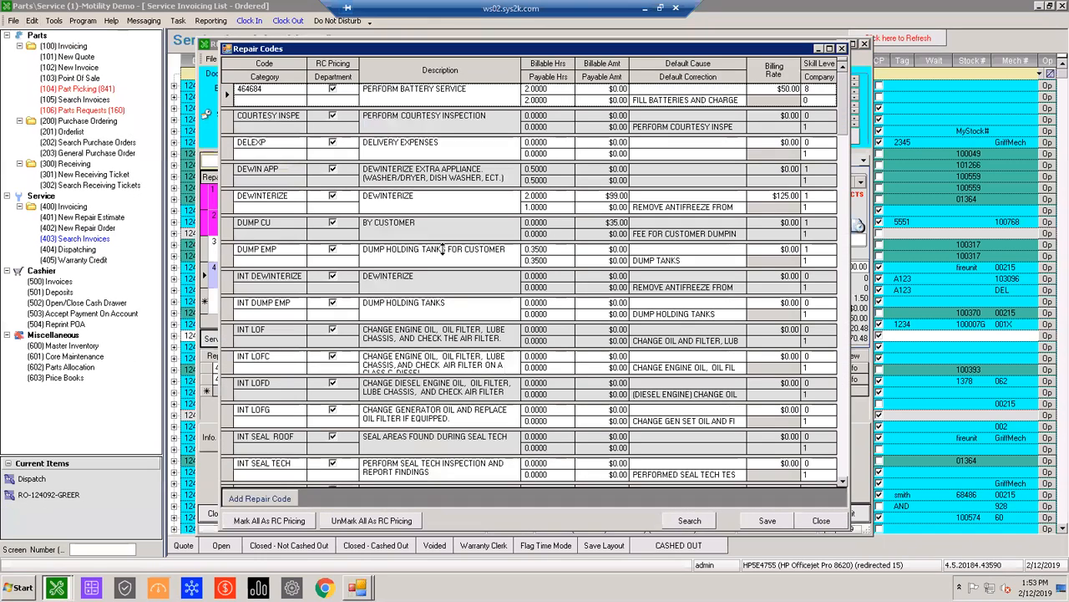
scroll(532, 262, down, 10)
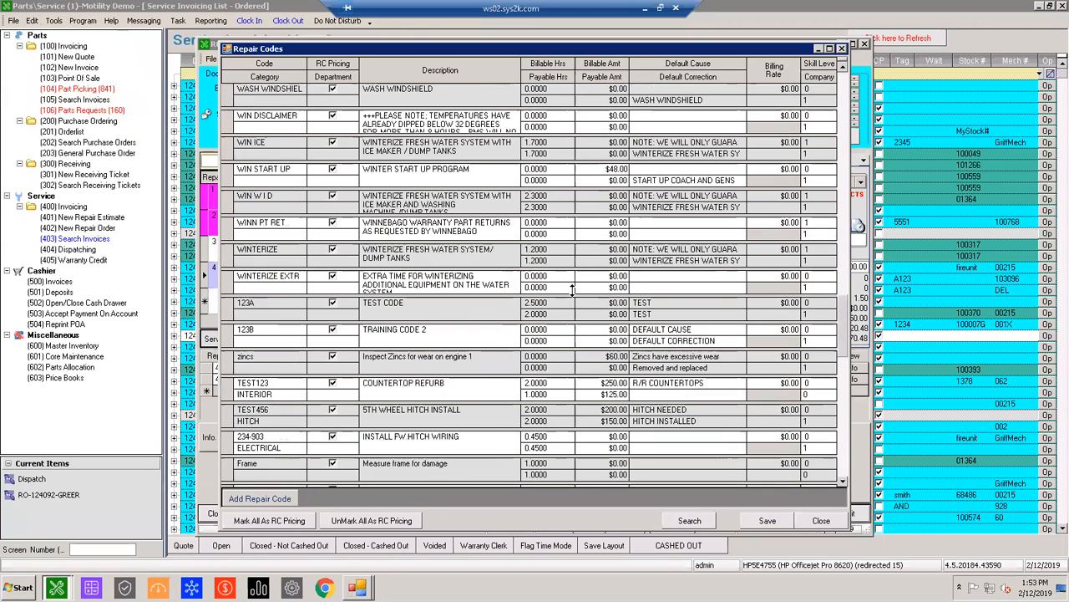
scroll(573, 290, down, 10)
click(276, 498)
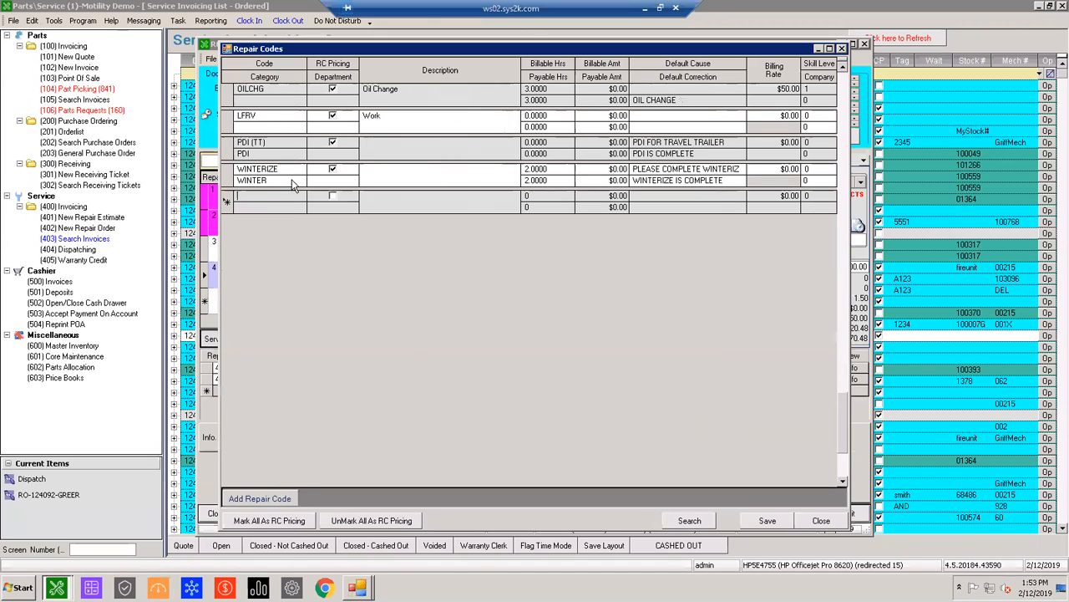
text(WINTERIZATION)
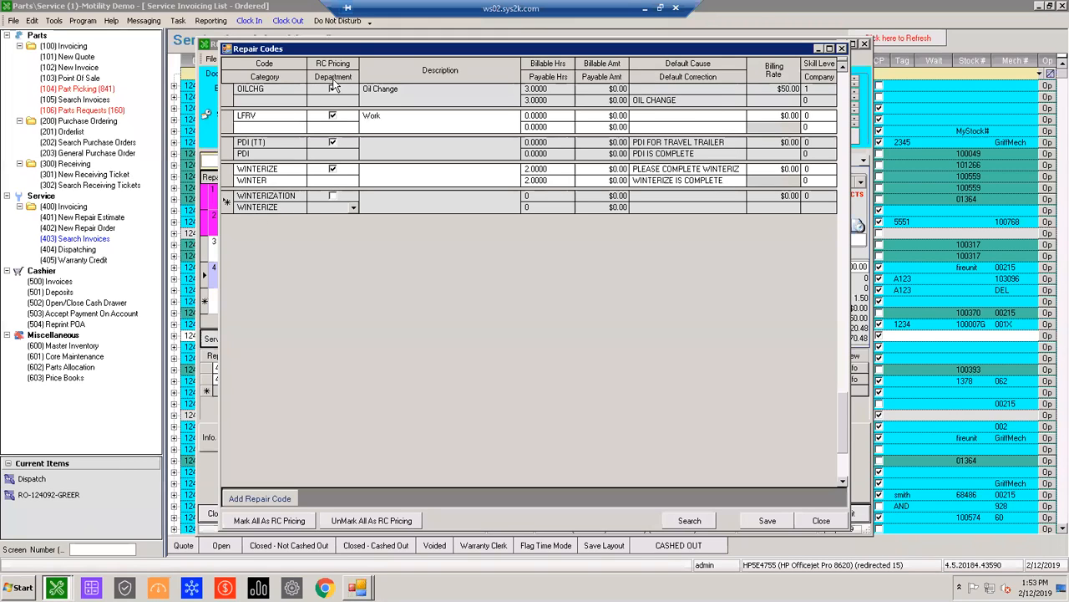
Step: Turn on RC pricing for WINTERIZATION, describe it as PLEASE WINTERIZE THE UNIT and set its billable and payable hours to 3
drag(358, 48, 288, 350)
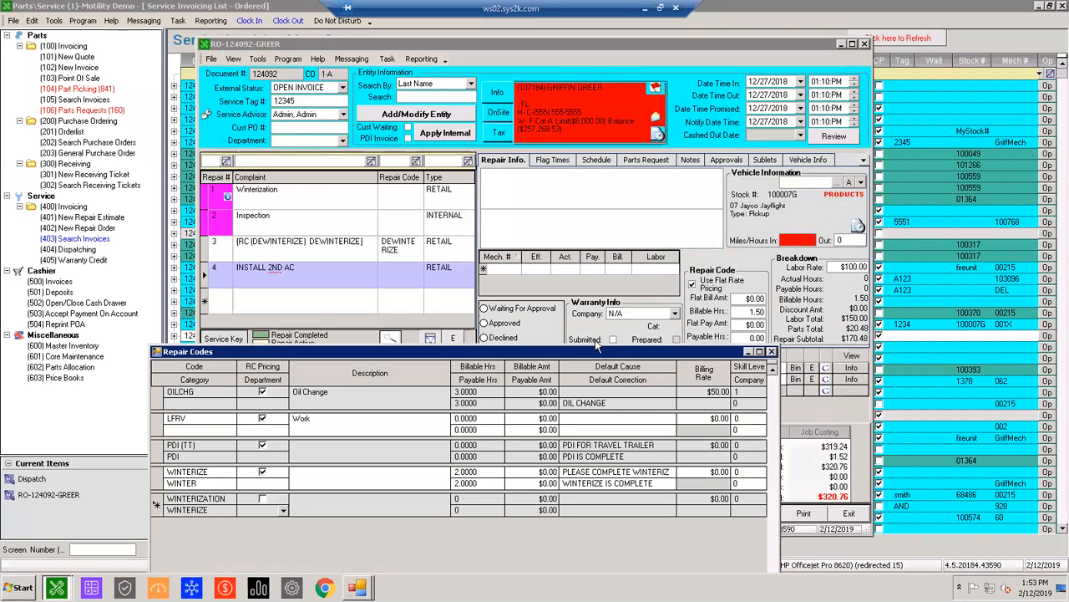
drag(569, 353, 633, 130)
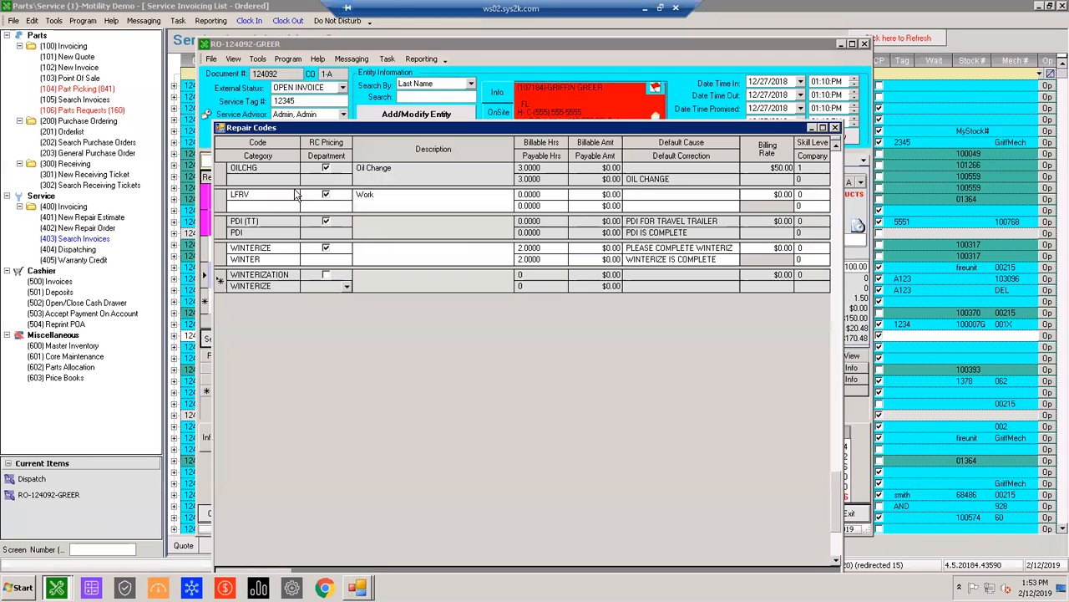
click(326, 276)
click(413, 285)
key(Tab)
text(3)
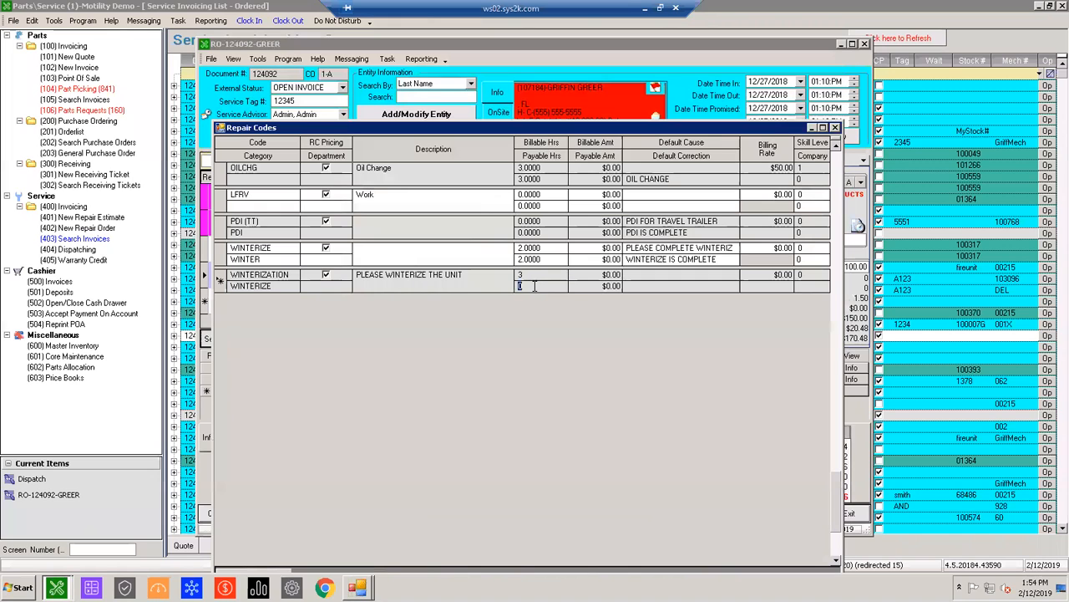
key(Tab)
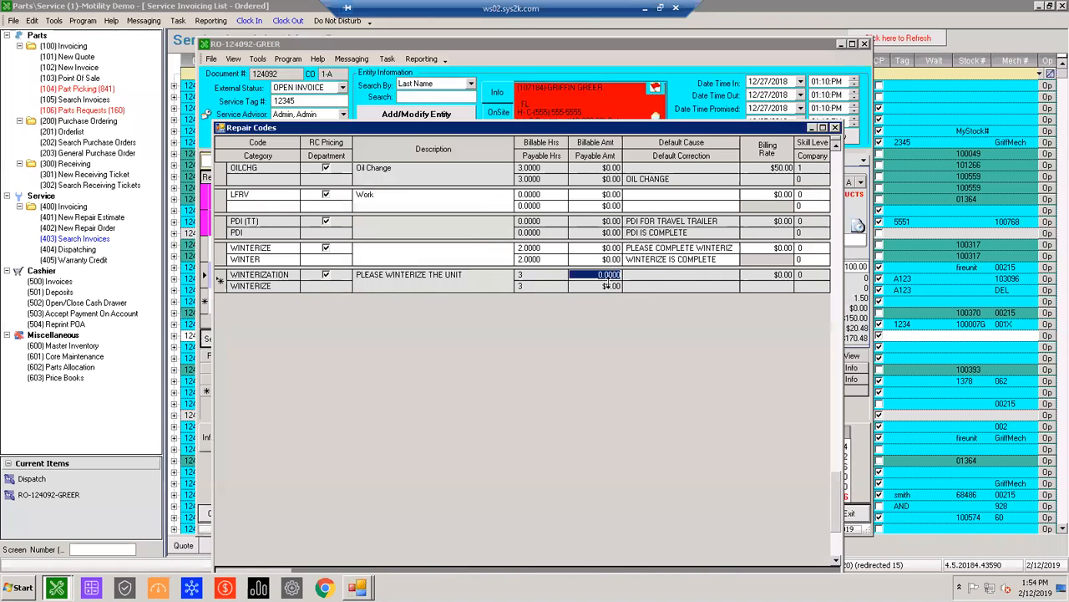
Step: Set the WINTERIZATION code's billing rate to $129.00 and close the repair codes list without saving
click(604, 274)
click(657, 275)
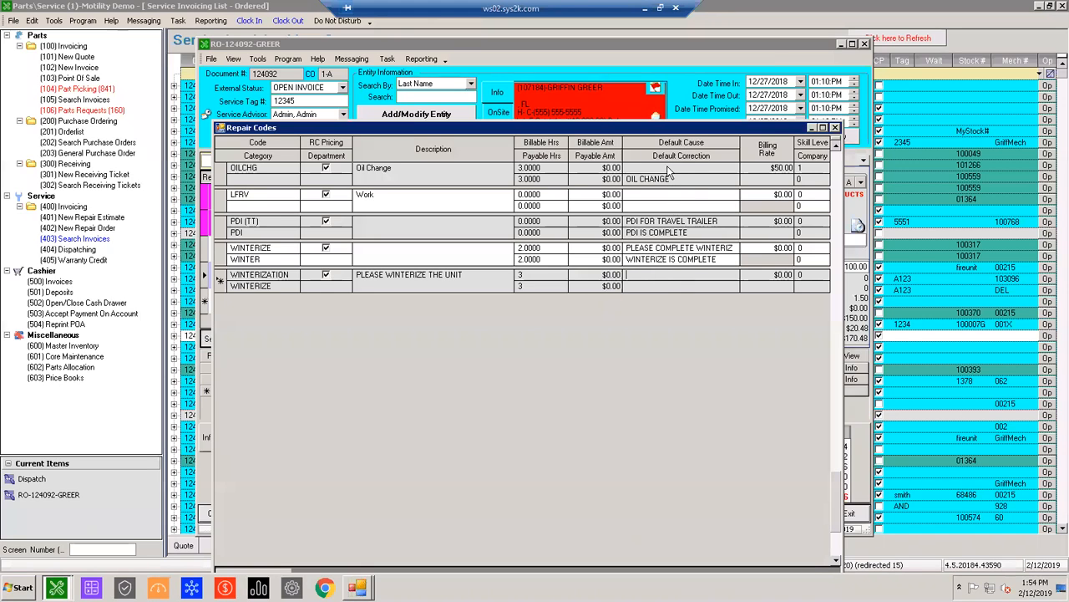
drag(564, 127, 547, 96)
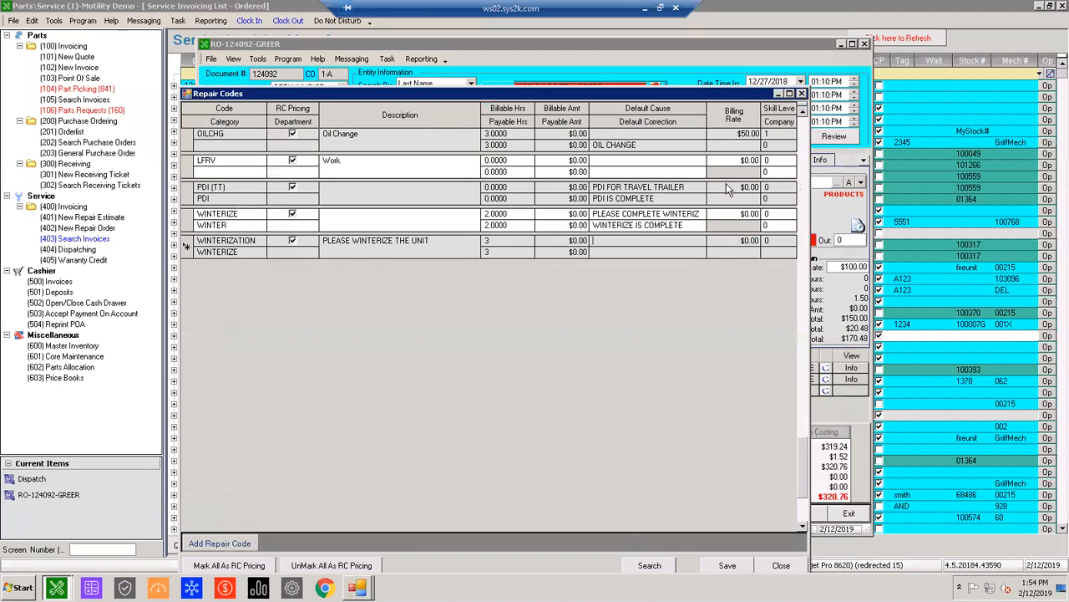
click(737, 241)
text(129.00)
key(Tab)
key(Tab)
click(779, 565)
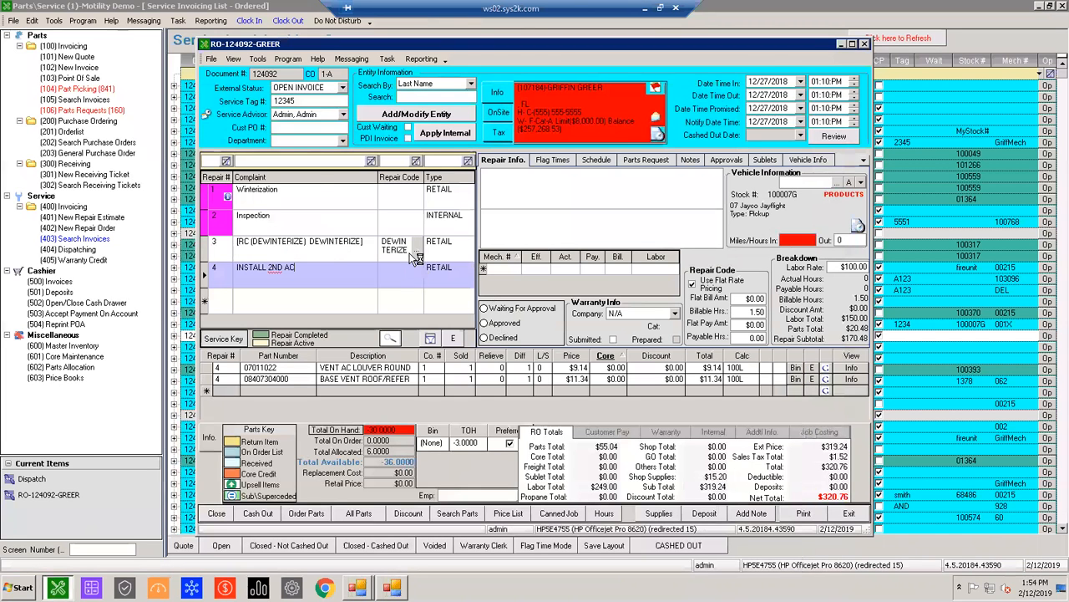
Step: Search the repair codes for "winter" and apply the WINTERIZE code in the WINTER category to repair 3
click(414, 258)
text(wi)
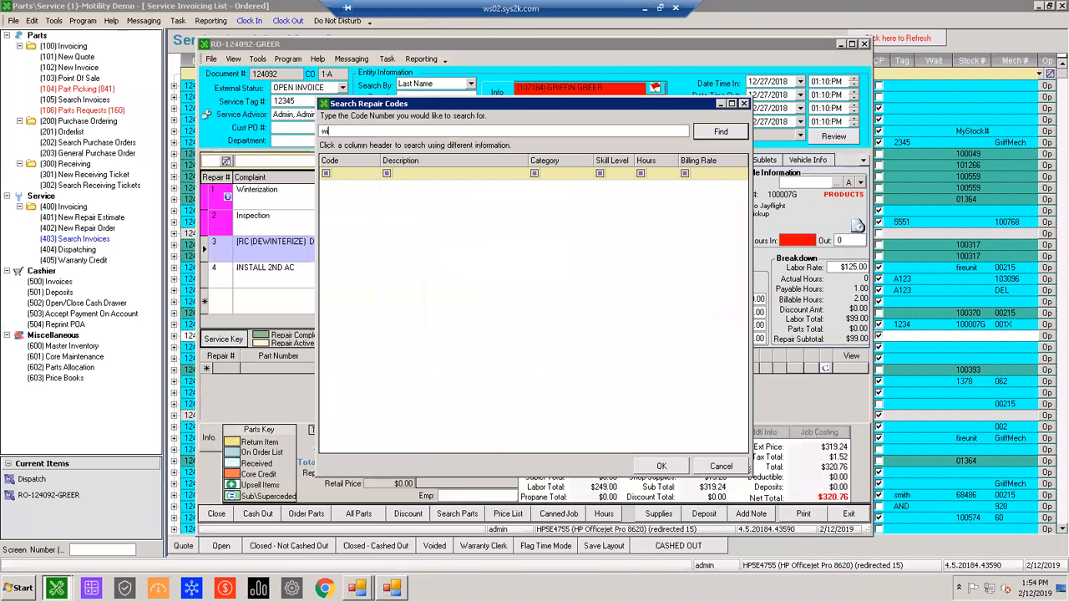
key(Return)
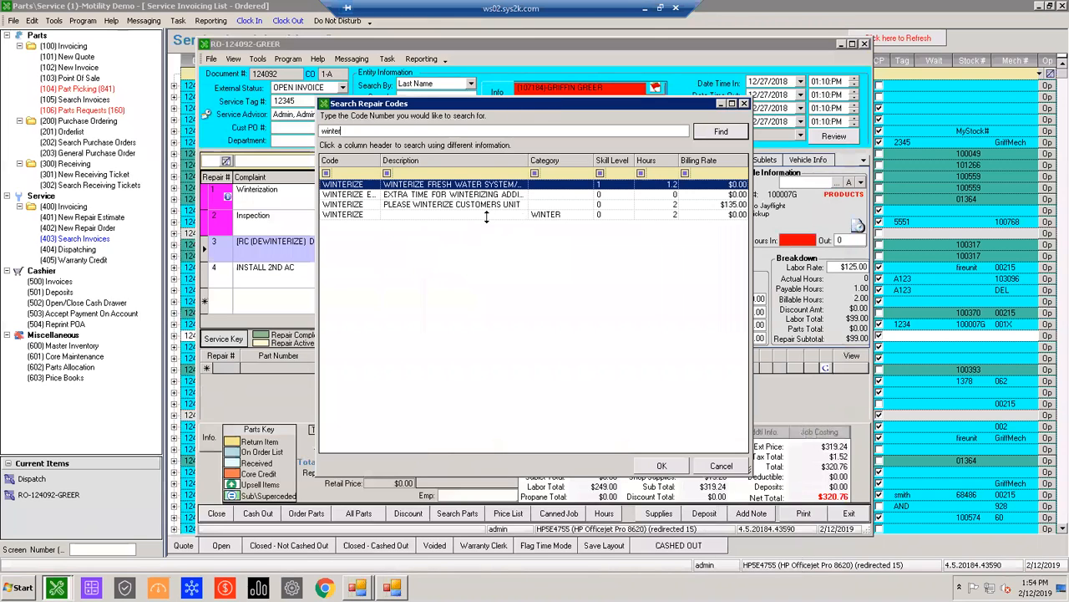
click(589, 216)
double_click(588, 219)
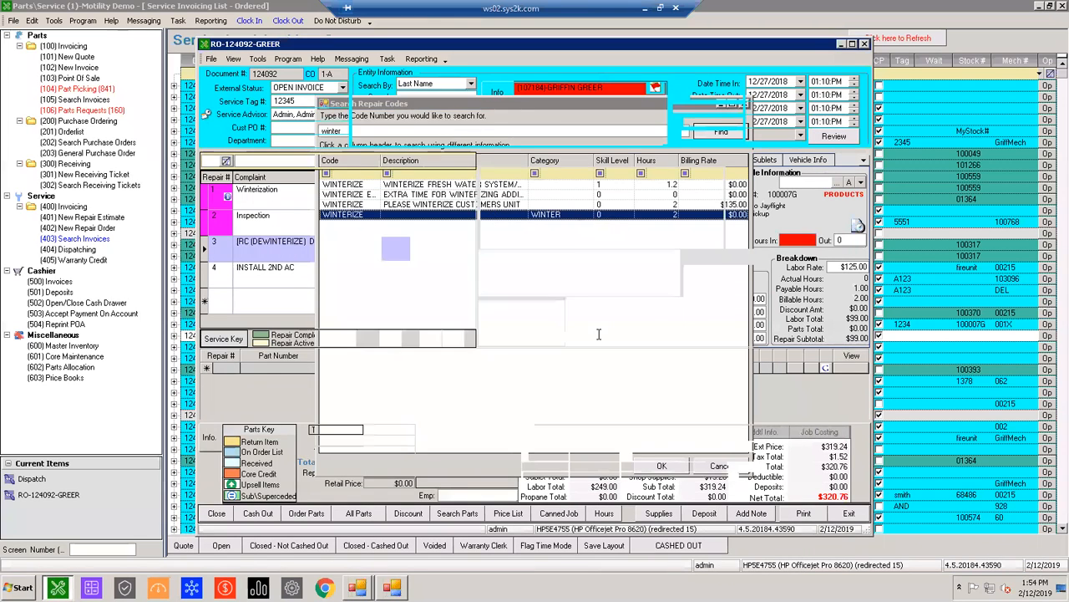
click(294, 267)
click(388, 250)
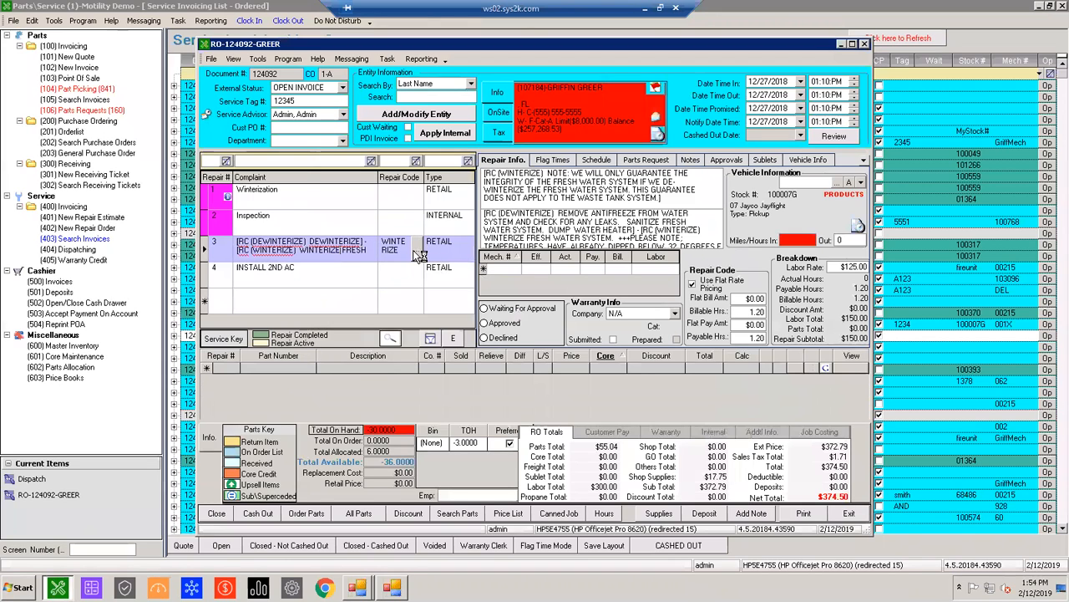
Step: Filter all repair codes by "winter" and apply the WINTERIZE code described as PLEASE WINTERIZE CUSTOMERS UNIT to repair 3
double_click(420, 253)
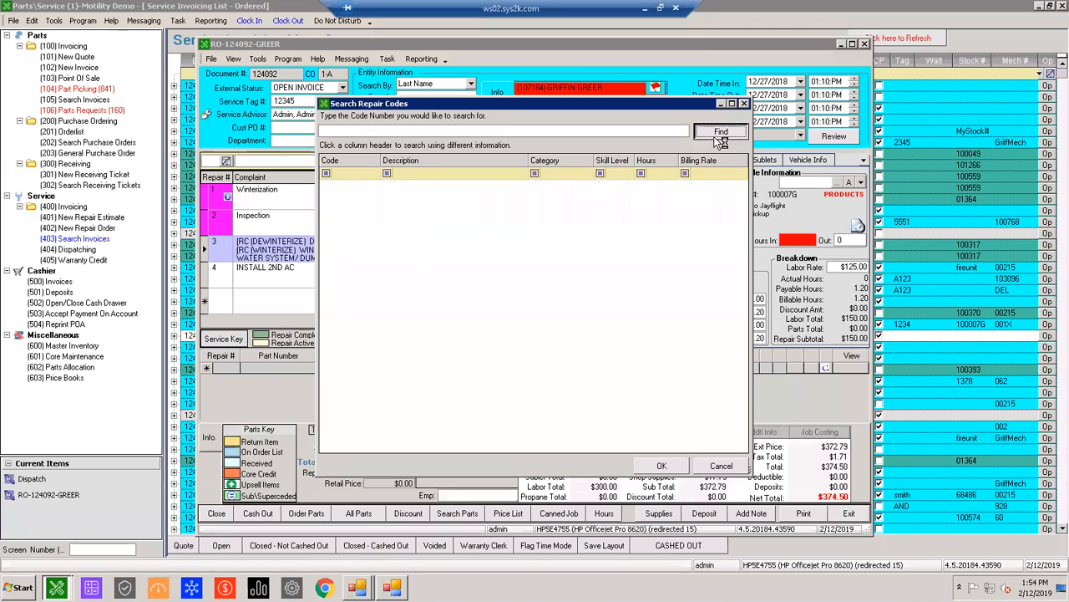
click(342, 173)
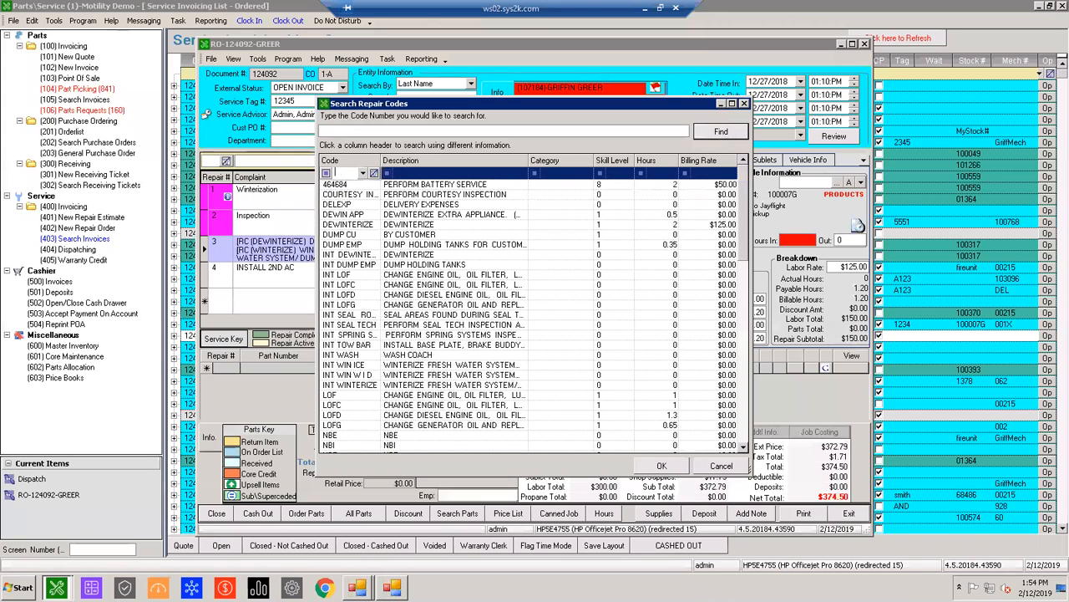
text(winter)
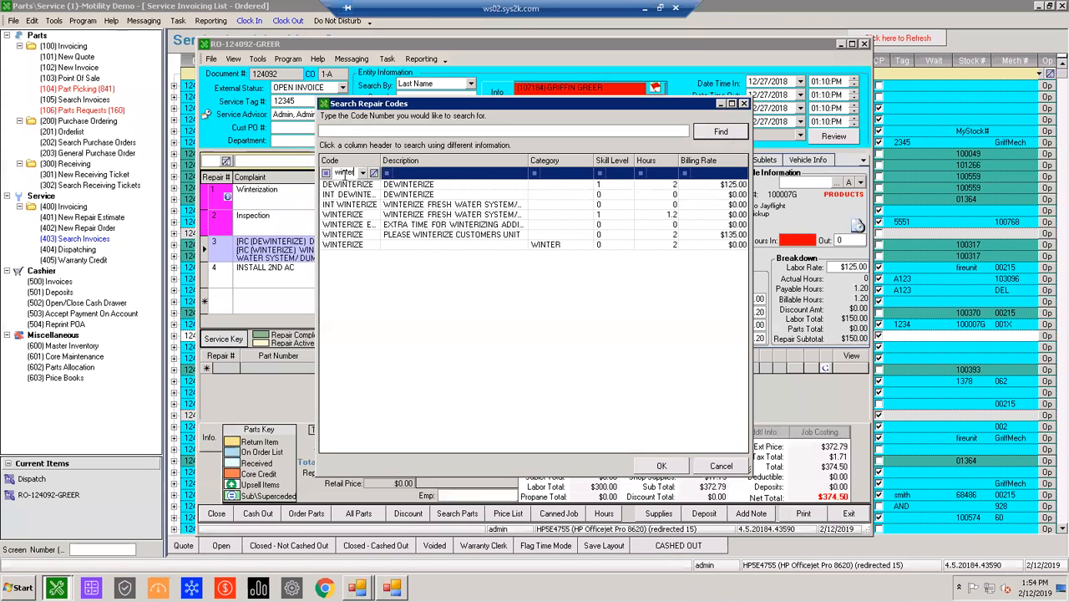
click(443, 234)
double_click(454, 233)
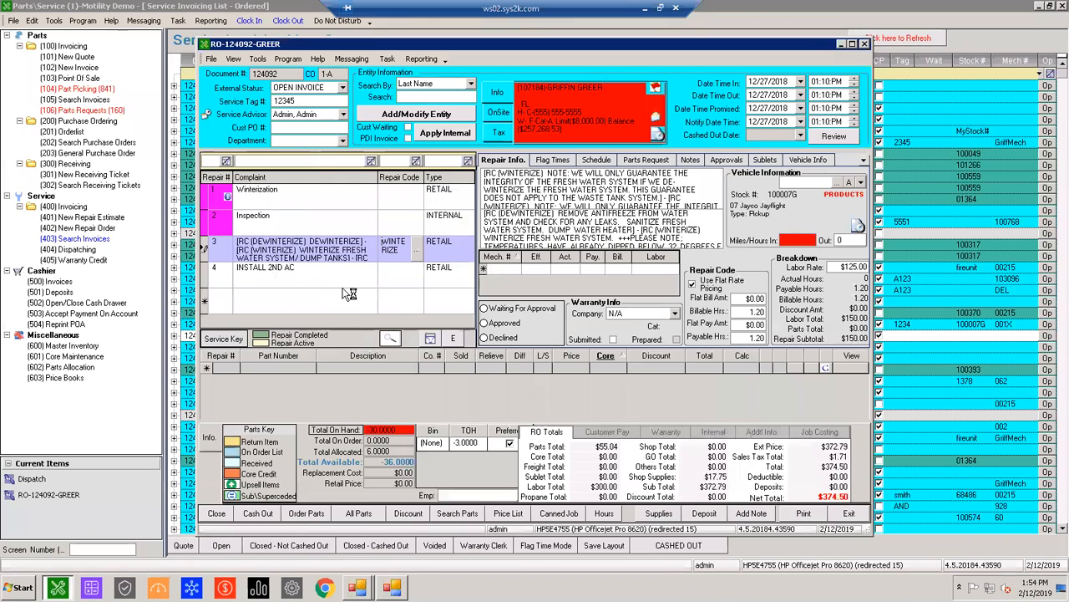
Step: List all canned jobs in the canned job setup and open the WINTERIZATION template for editing
click(32, 20)
mouse_move(87, 36)
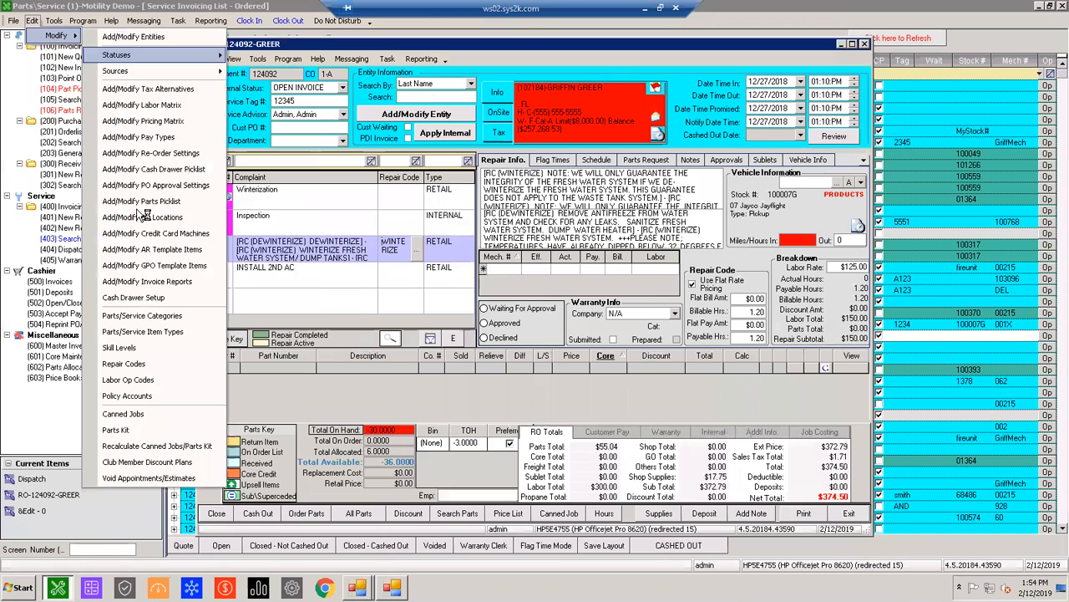
click(134, 414)
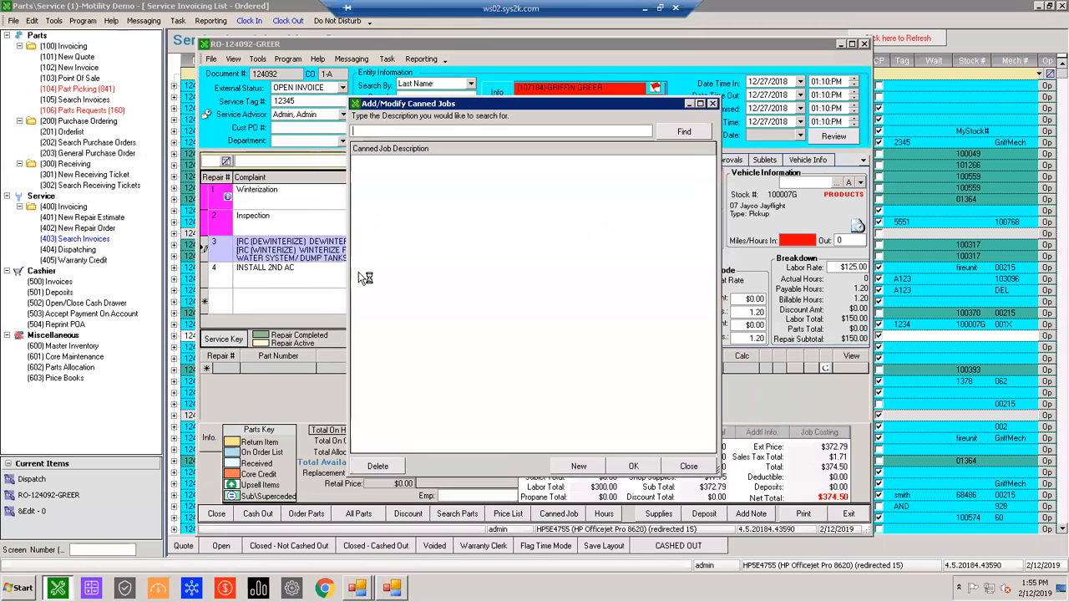
click(685, 131)
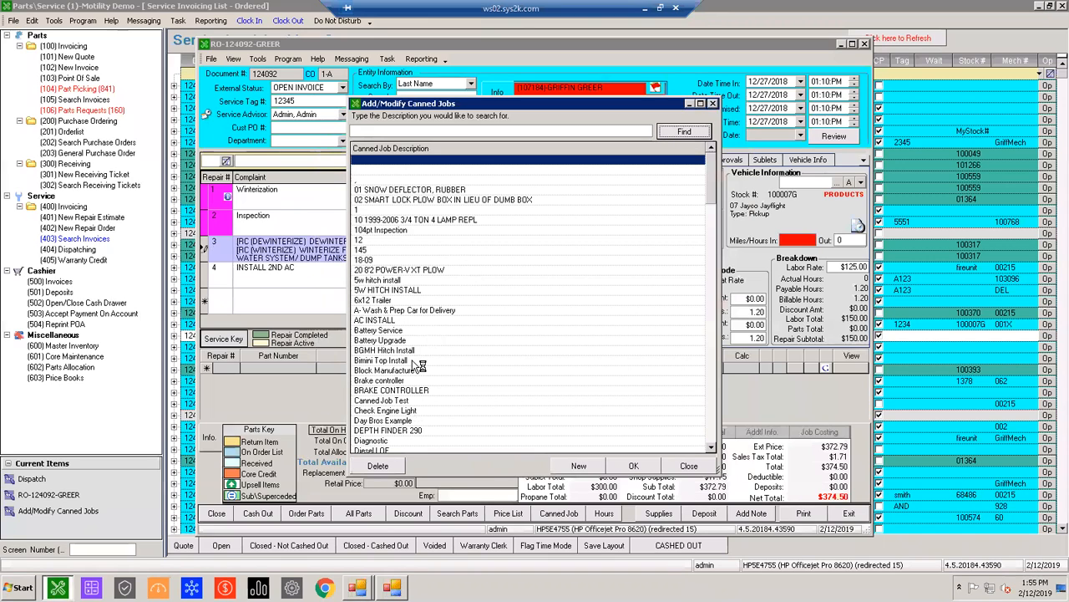
click(373, 242)
scroll(374, 242, down, 7)
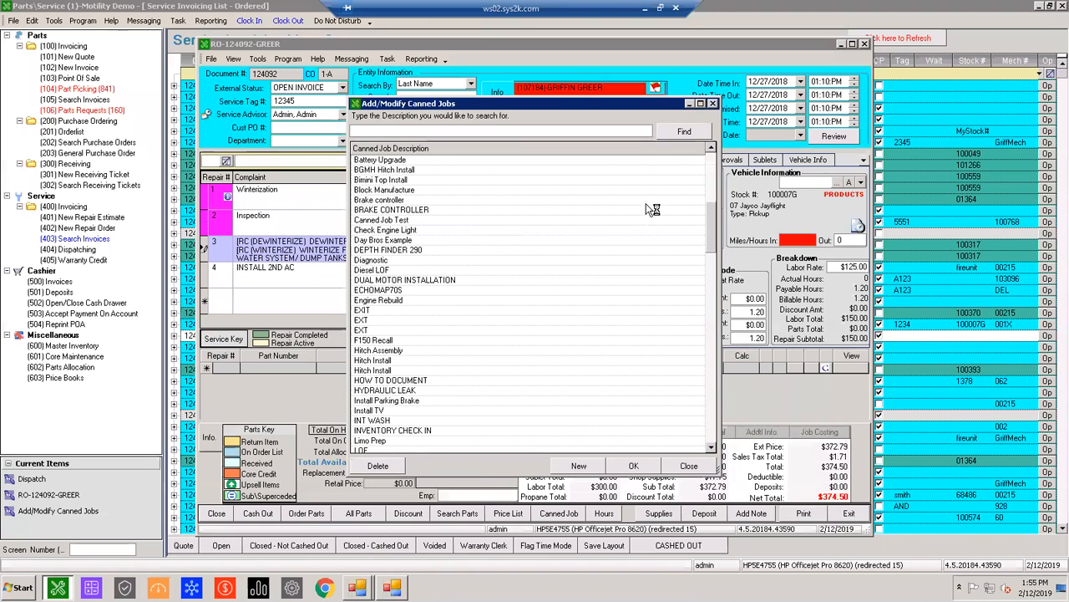
scroll(725, 376, down, 10)
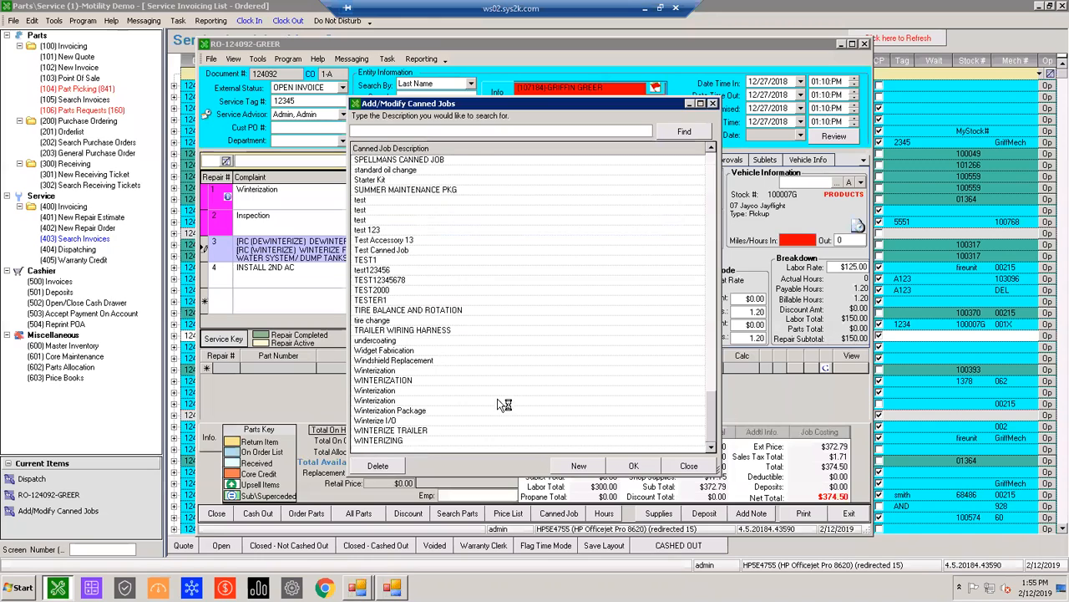
click(386, 381)
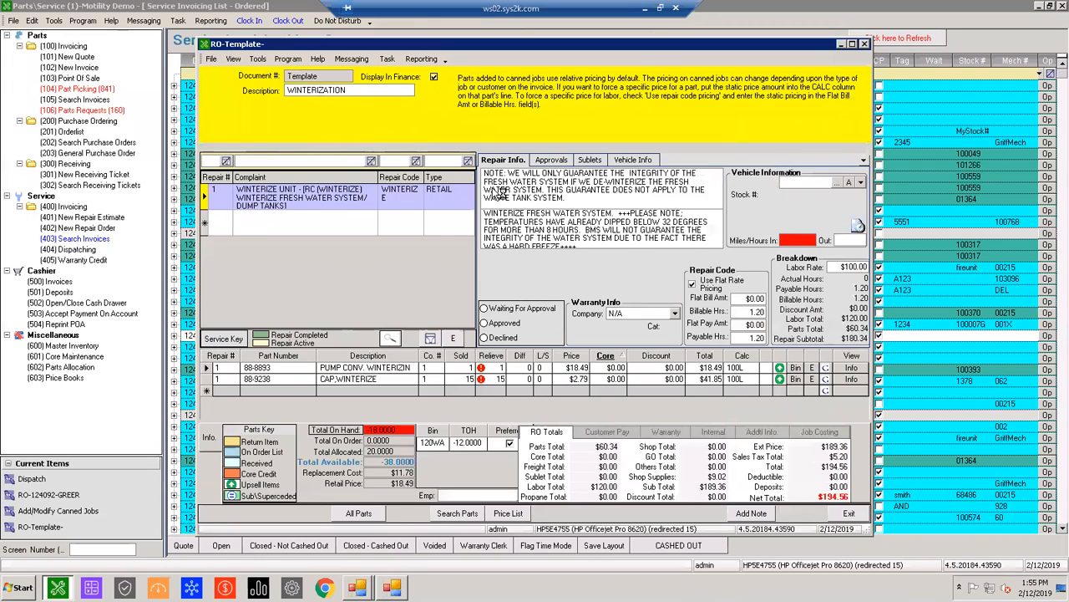
Step: Filter repair codes by description "pl", apply WINTERIZE (PLEASE WINTERIZE CUSTOMERS UNIT) to the template's repair 1, and close the template and canned jobs list
click(417, 199)
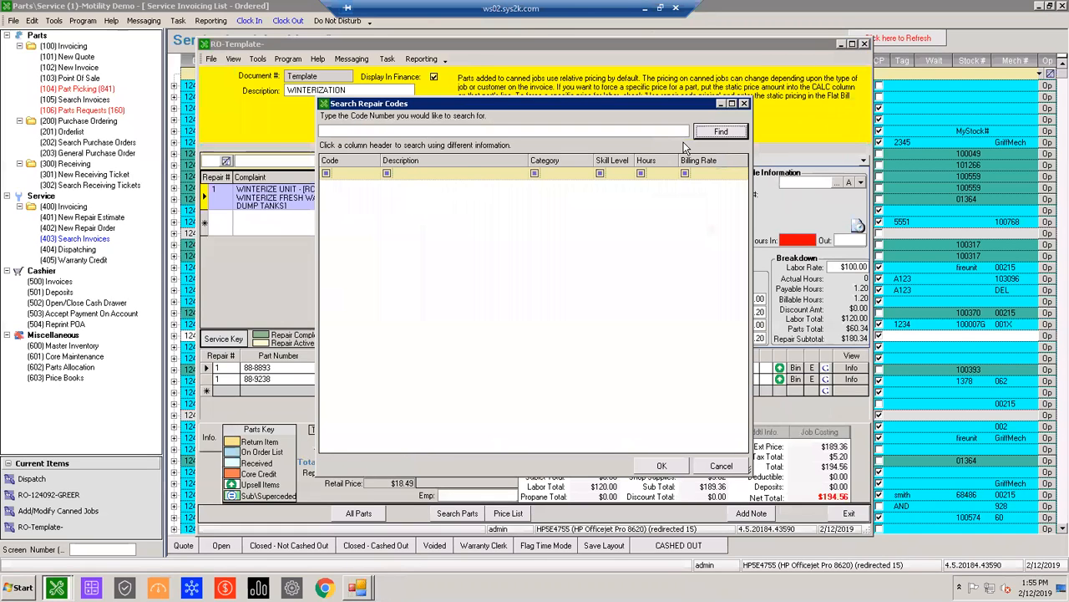
click(434, 173)
text(pl)
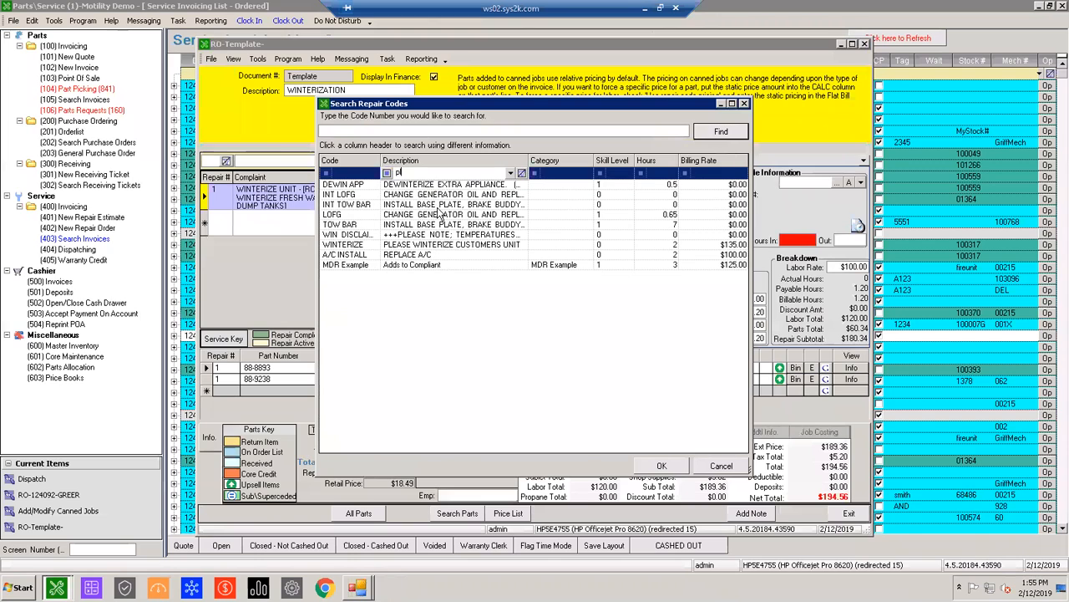
double_click(454, 246)
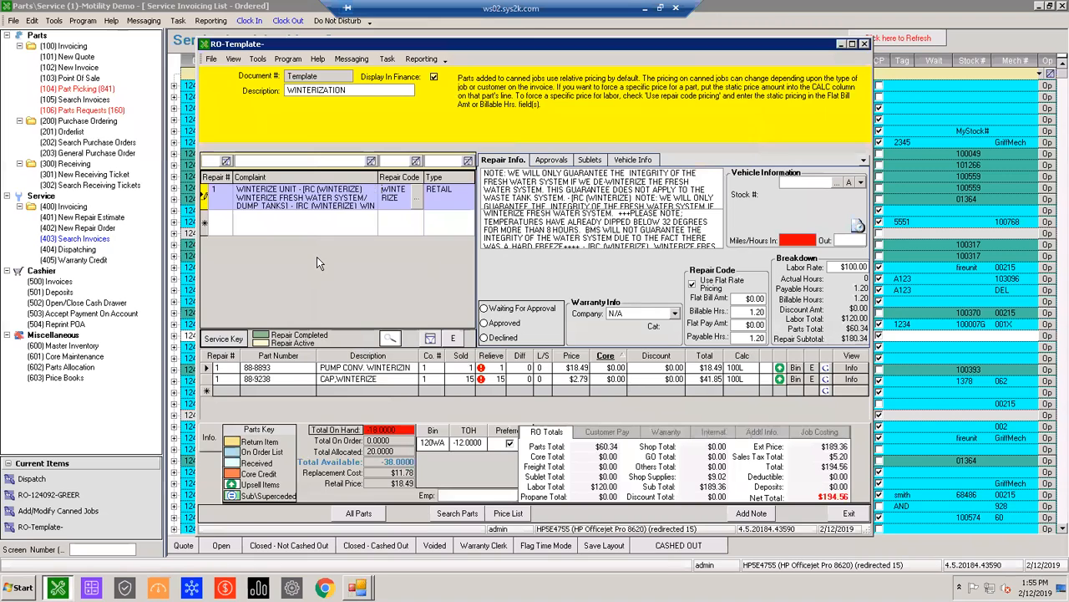
click(432, 200)
double_click(401, 194)
click(866, 45)
click(712, 103)
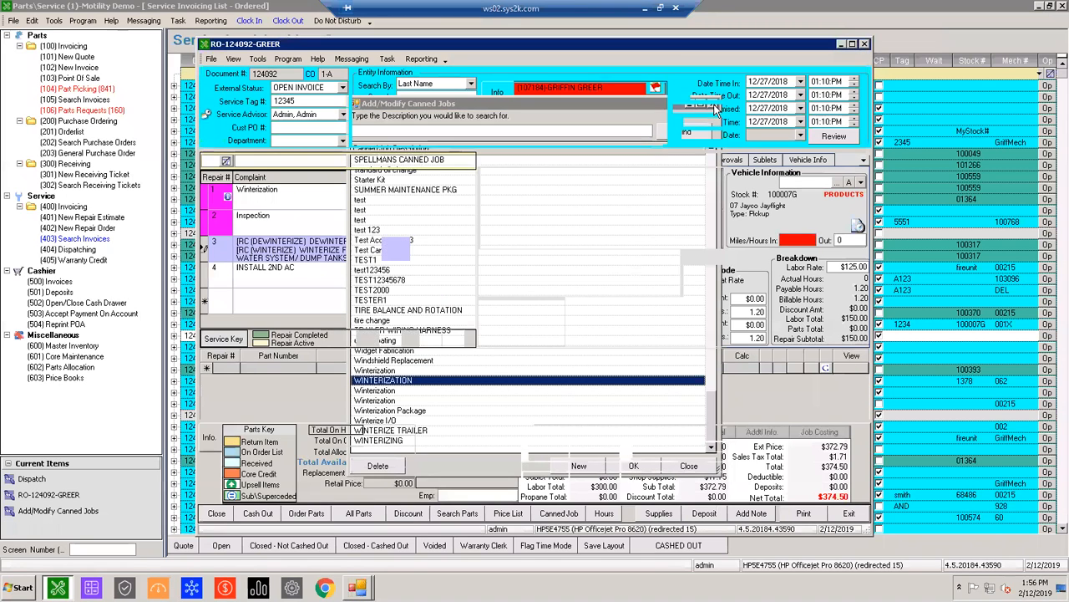
Step: Add the WINTERIZATION canned job to the repair order as repair 5 and select that repair
click(203, 303)
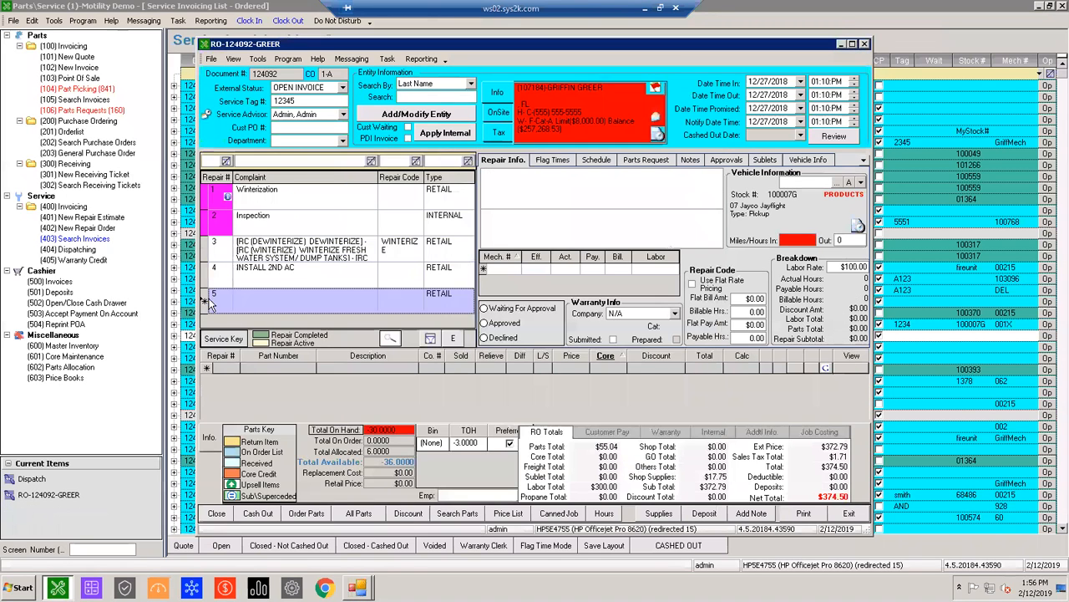
click(551, 511)
click(683, 134)
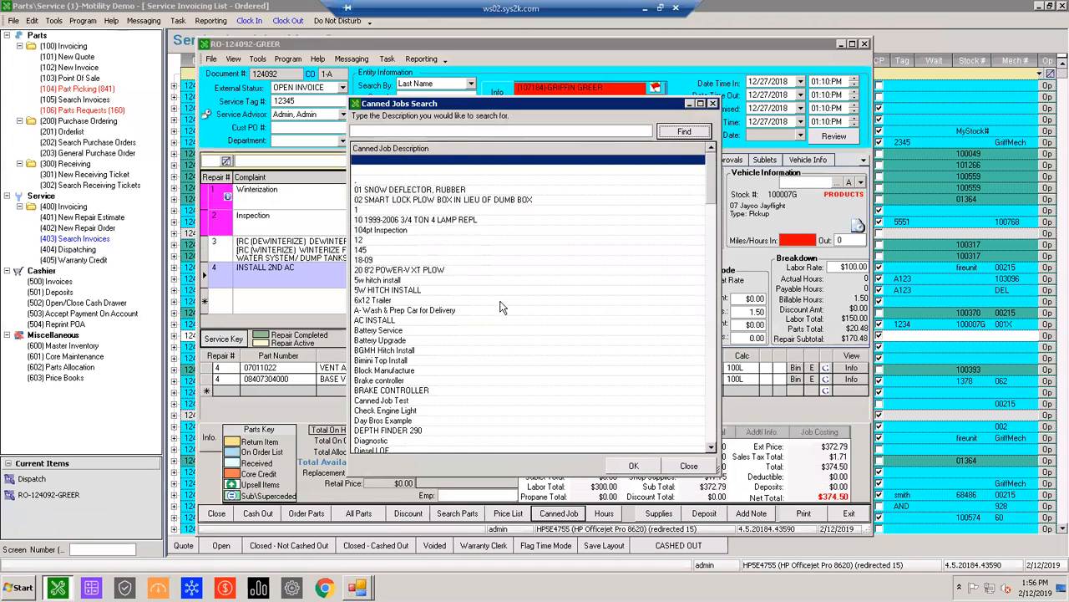
scroll(500, 309, down, 20)
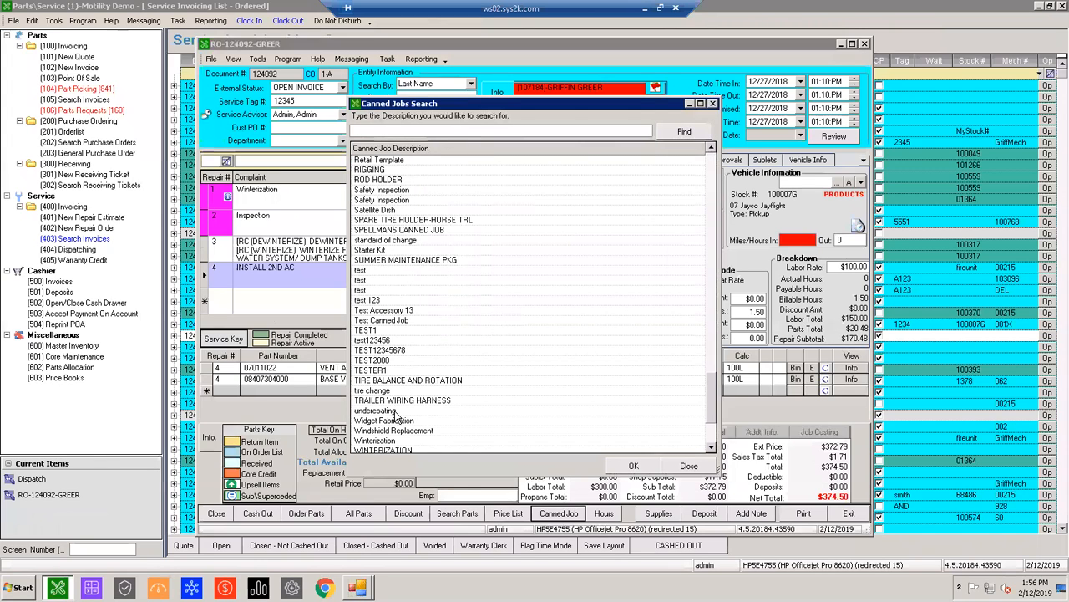
click(380, 449)
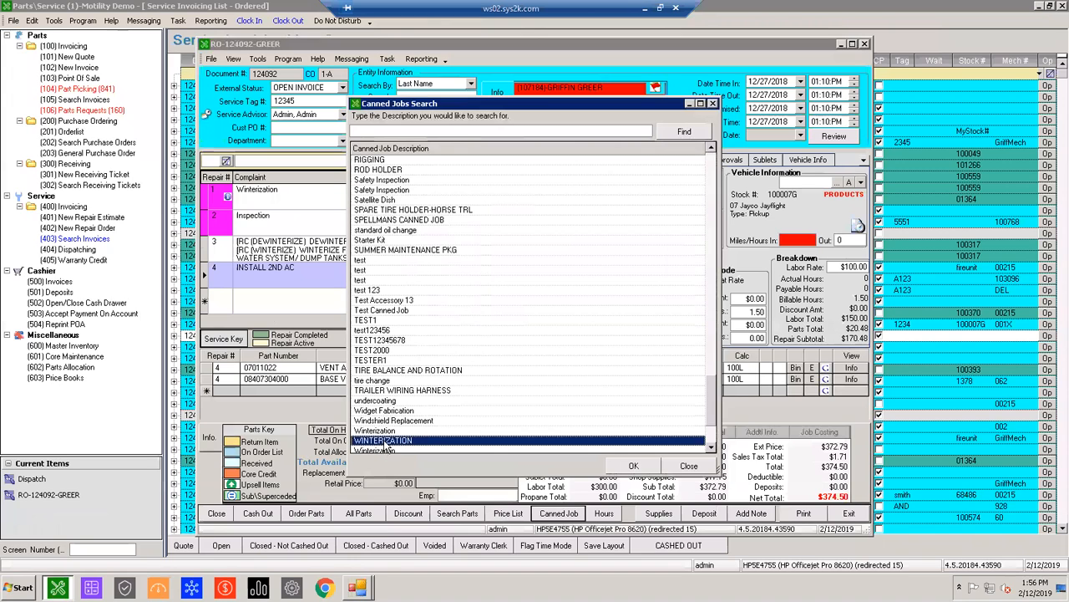
double_click(386, 442)
click(330, 294)
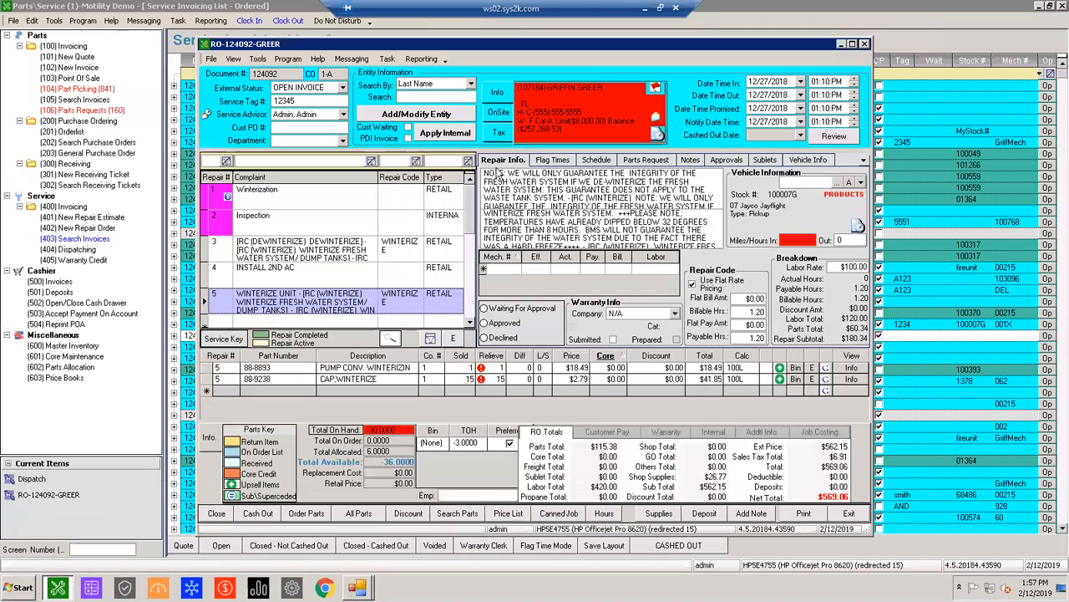